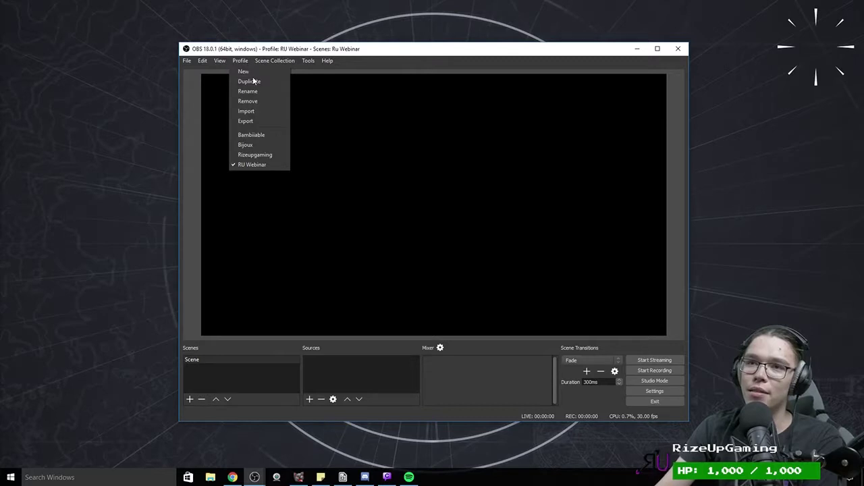
Step: Dismiss the open menu, nudge the OBS window, and bring up the preview's context options
{"action": "mouse_move", "coordinate": [220, 60]}
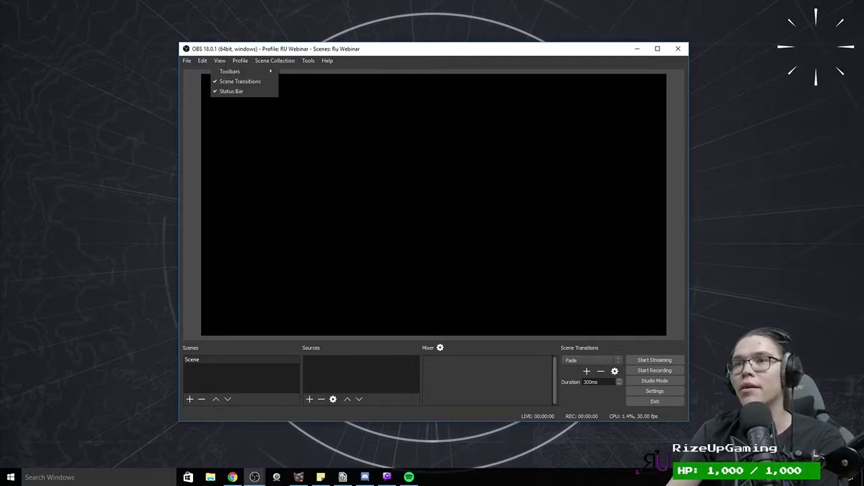
{"action": "left_click", "coordinate": [386, 58]}
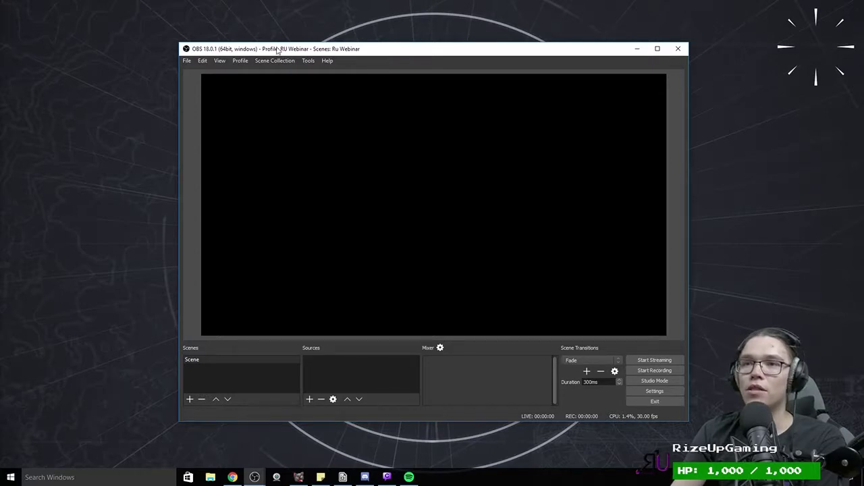
{"action": "mouse_move", "coordinate": [277, 49]}
{"action": "left_mouse_down"}
{"action": "mouse_move", "coordinate": [355, 60]}
{"action": "mouse_move", "coordinate": [292, 50]}
{"action": "left_mouse_up"}
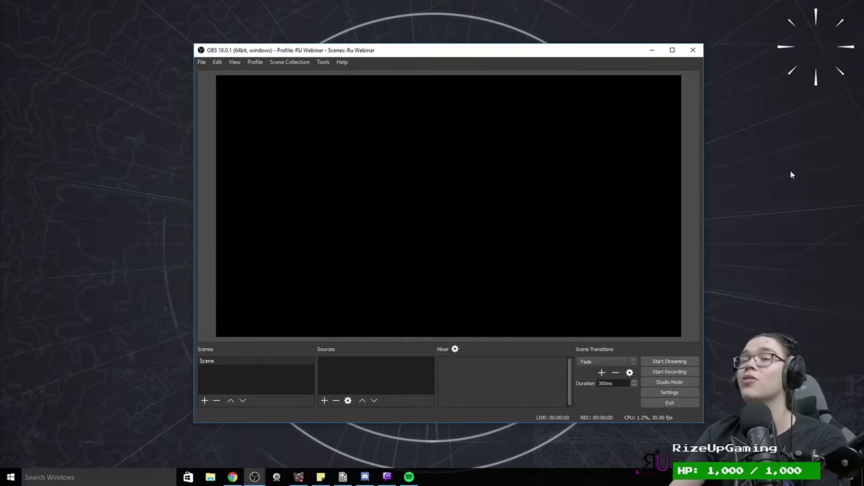
{"action": "right_click", "coordinate": [584, 170]}
{"action": "right_click", "coordinate": [391, 220]}
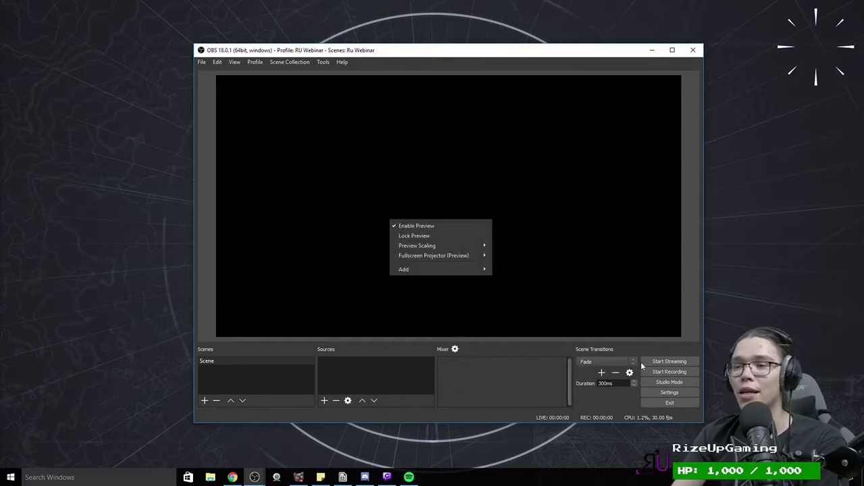
Step: Open Settings on the General page and toggle 'Automatically record when streaming' on and off
{"action": "left_click", "coordinate": [662, 388]}
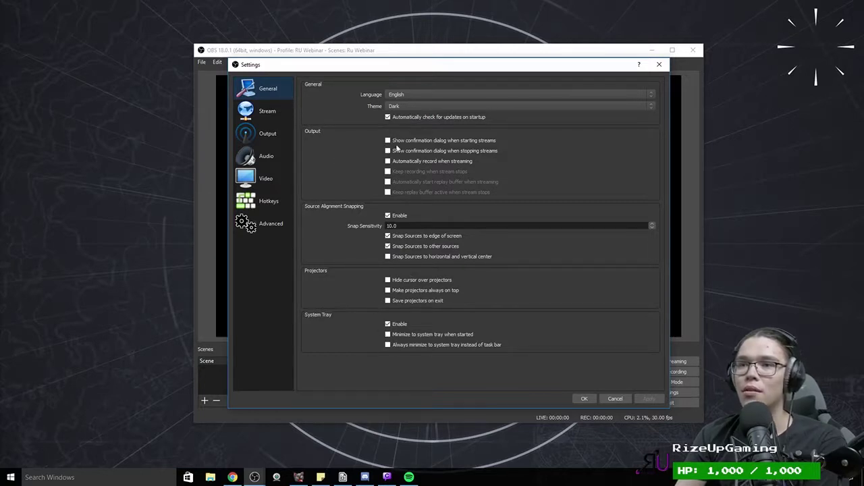
{"action": "left_click", "coordinate": [388, 162]}
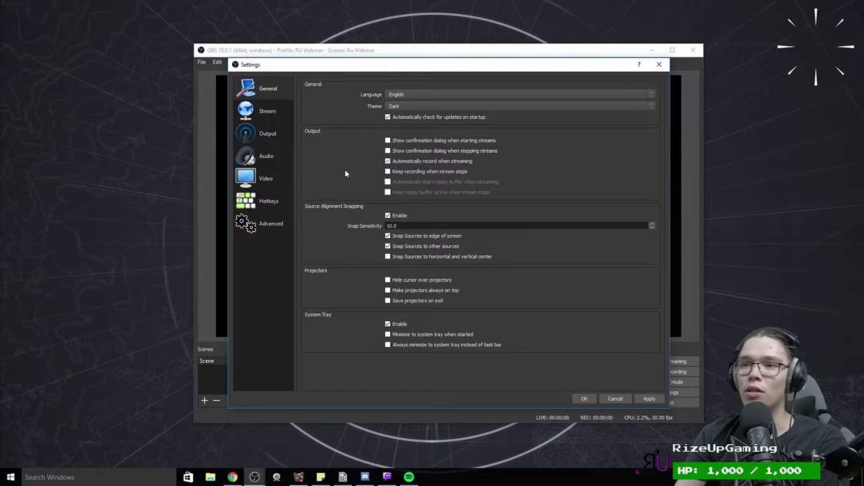
{"action": "left_click", "coordinate": [387, 161]}
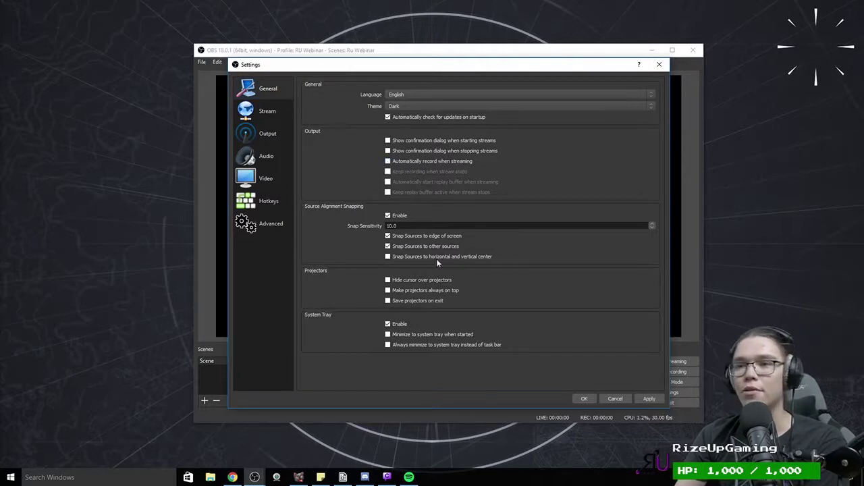
{"action": "left_click", "coordinate": [388, 161]}
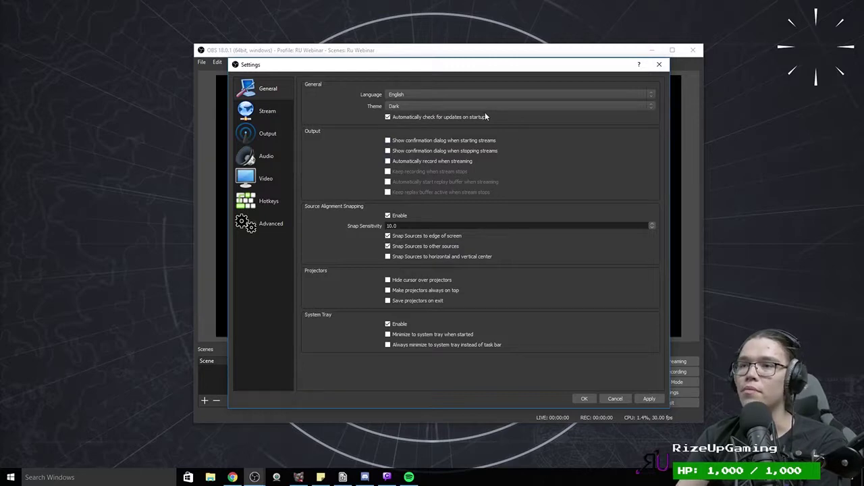
Step: Switch the interface theme to Default and reposition the Settings window
{"action": "left_click", "coordinate": [388, 117]}
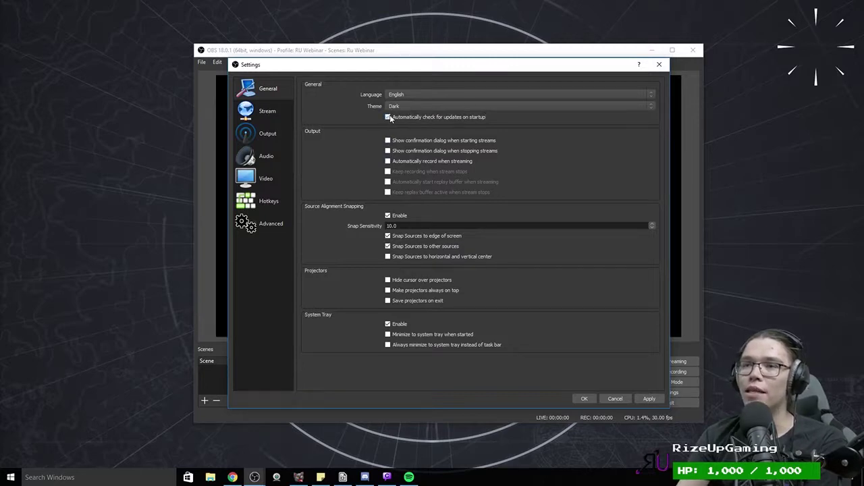
{"action": "left_click", "coordinate": [399, 107]}
{"action": "left_click", "coordinate": [402, 117]}
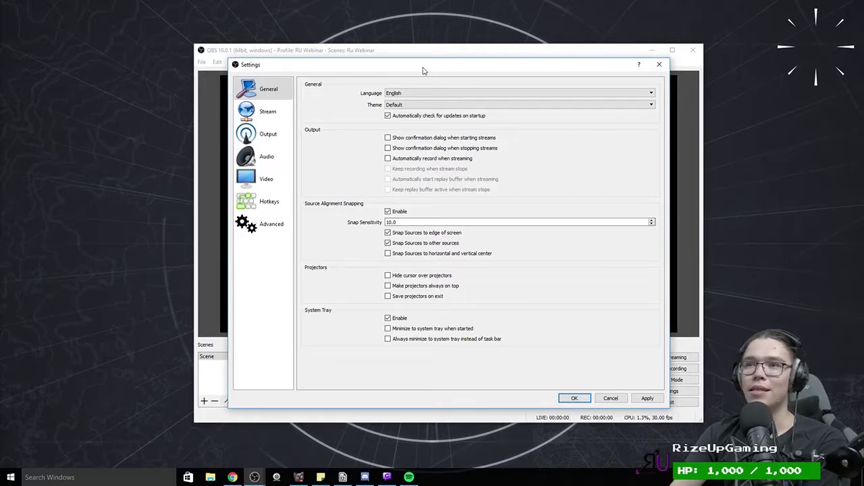
{"action": "left_click_drag", "start_coordinate": [424, 67], "coordinate": [479, 54]}
Step: Keep English as the language, return to the Dark theme, and apply the General settings
{"action": "left_click", "coordinate": [474, 79]}
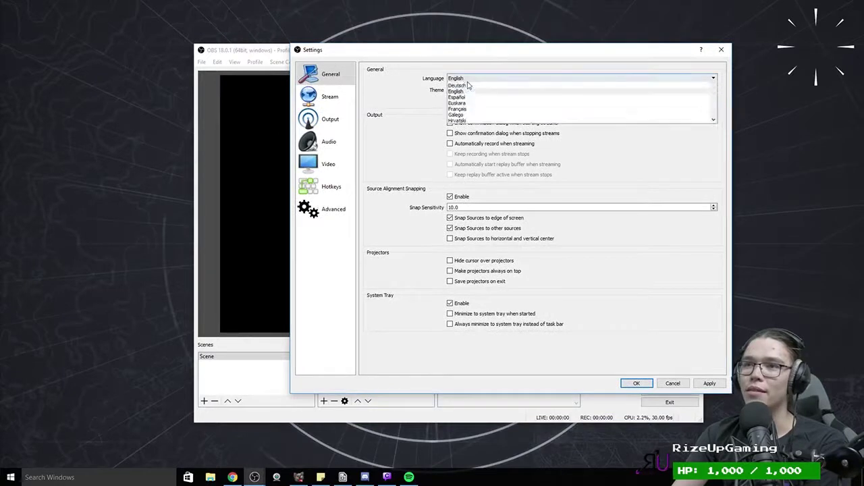
{"action": "left_click", "coordinate": [466, 82]}
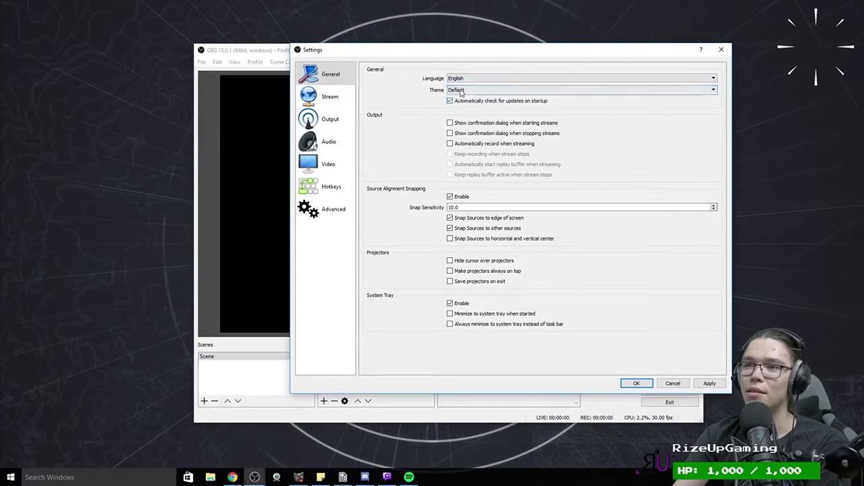
{"action": "left_click", "coordinate": [459, 90]}
{"action": "left_click", "coordinate": [459, 101]}
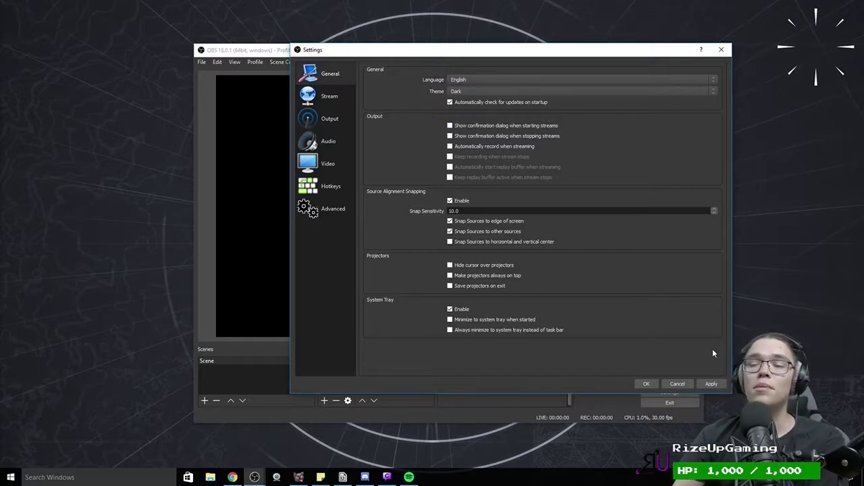
{"action": "left_click", "coordinate": [716, 384]}
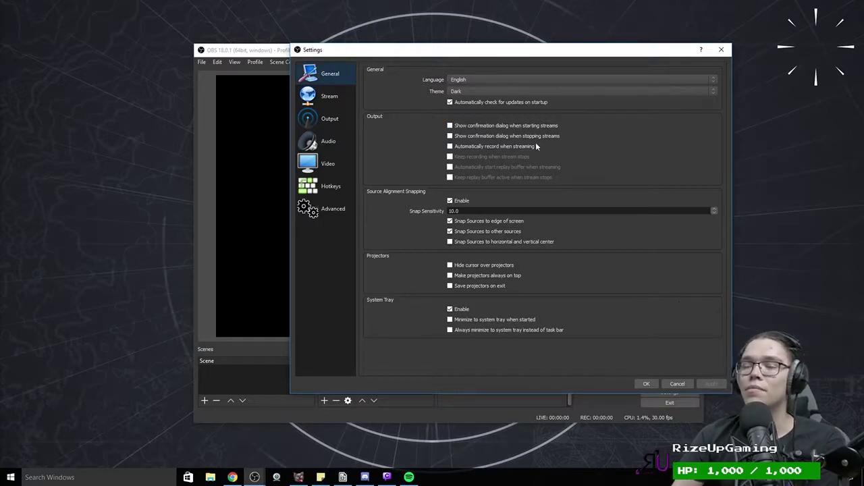
Step: On the Stream page, reveal the stream key and keep Streaming Services with Twitch as service
{"action": "left_click", "coordinate": [328, 96]}
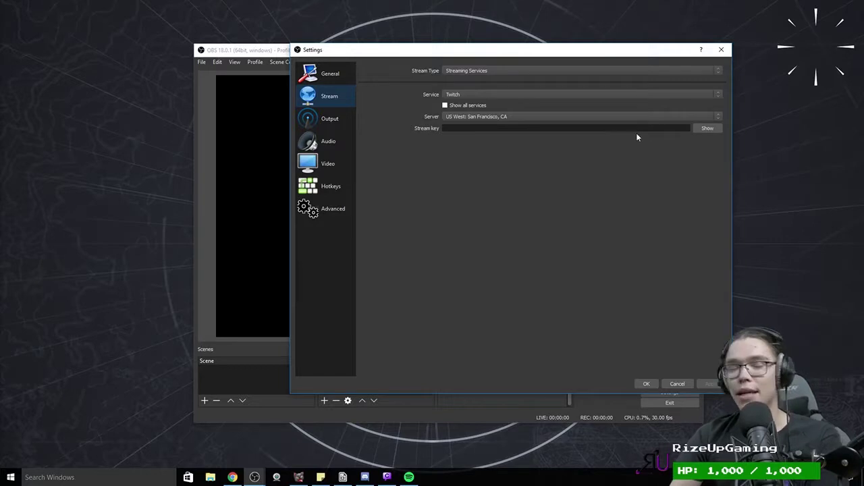
{"action": "left_click", "coordinate": [697, 131]}
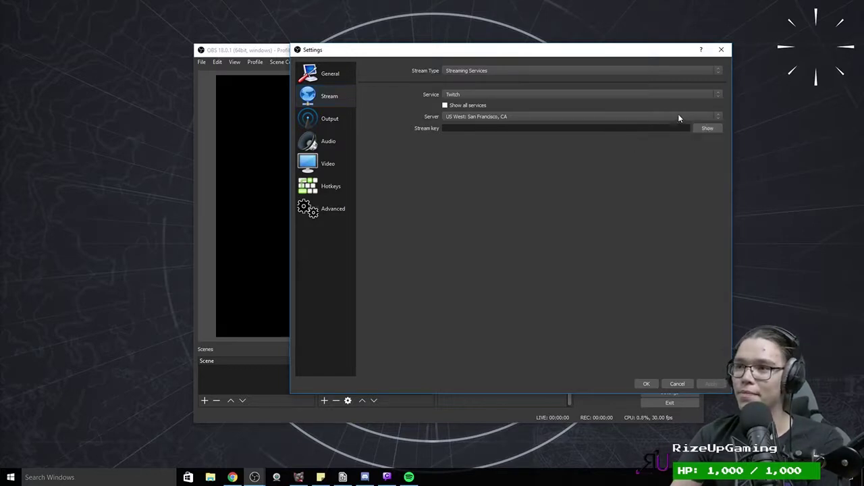
{"action": "left_click", "coordinate": [574, 72]}
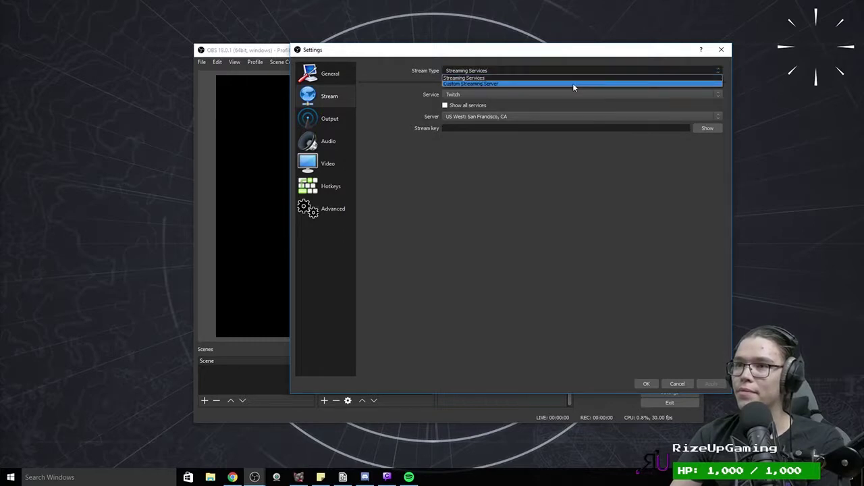
{"action": "left_click", "coordinate": [379, 88]}
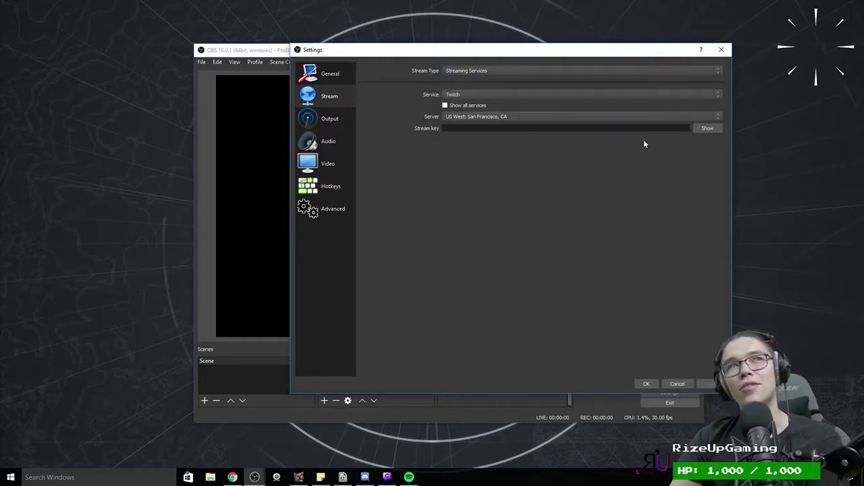
{"action": "left_click", "coordinate": [479, 92]}
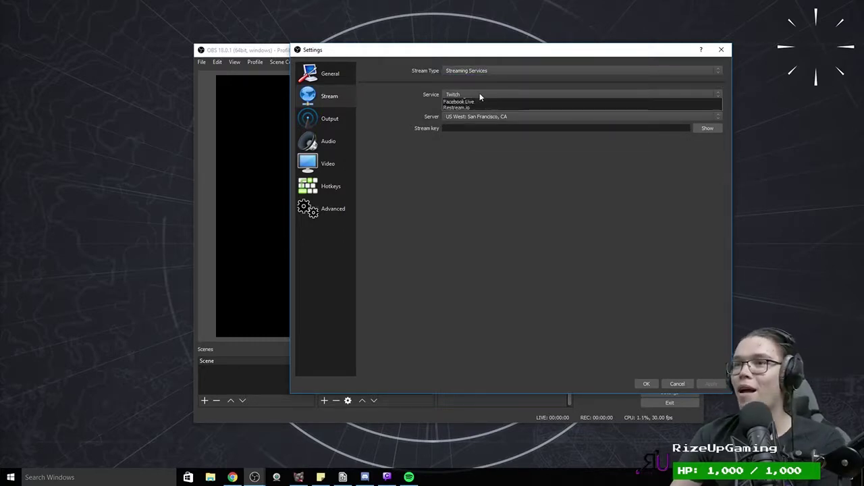
{"action": "left_click", "coordinate": [479, 93]}
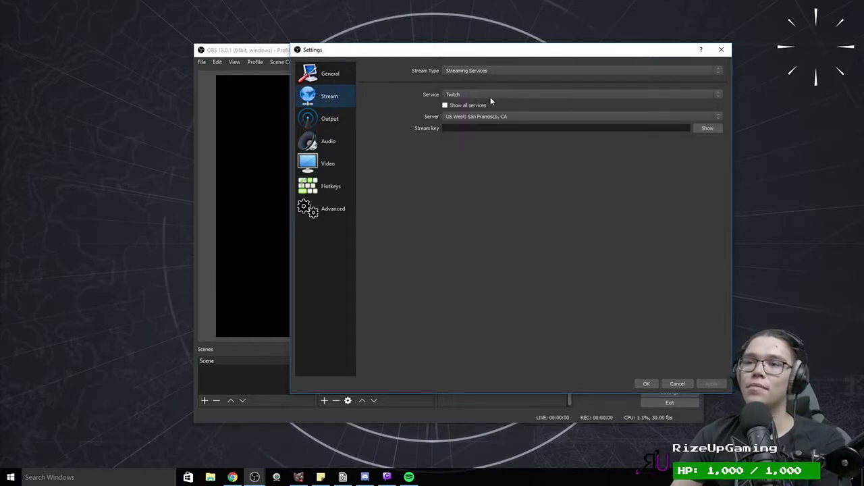
{"action": "left_click", "coordinate": [468, 117]}
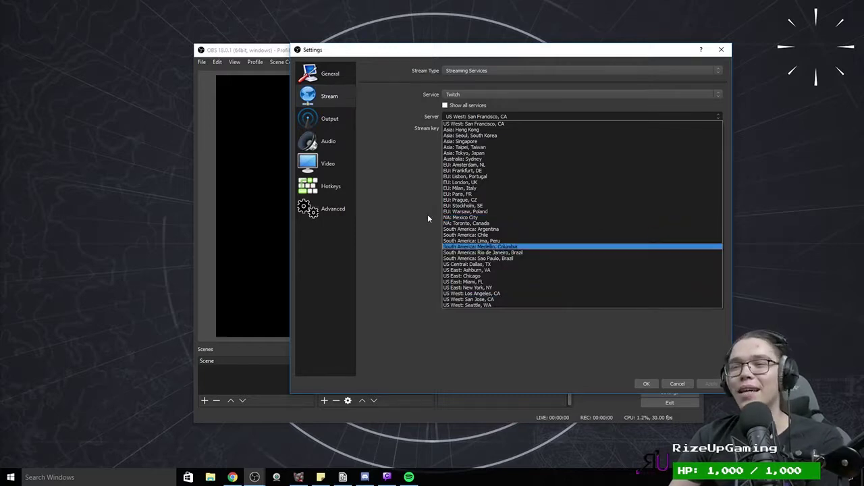
Step: Try the Ashburn, Dallas, Frankfurt, Amsterdam and London ingest servers, settling on EU: London, UK
{"action": "left_click", "coordinate": [473, 270]}
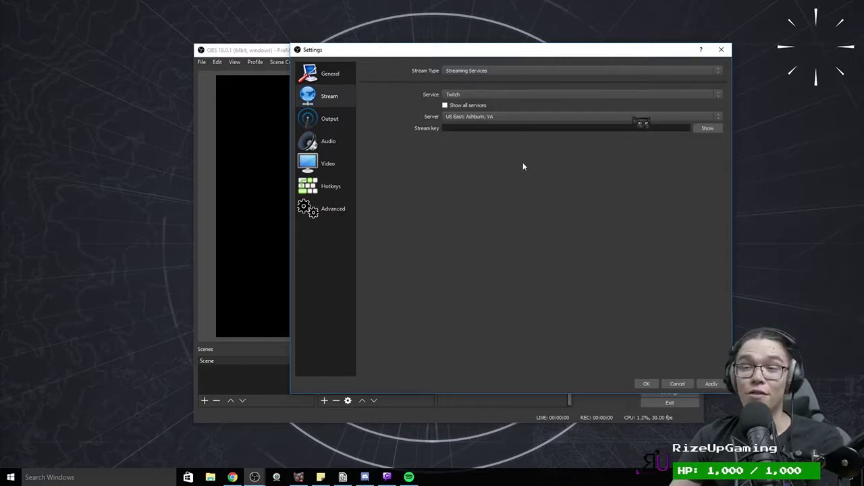
{"action": "left_click", "coordinate": [508, 117]}
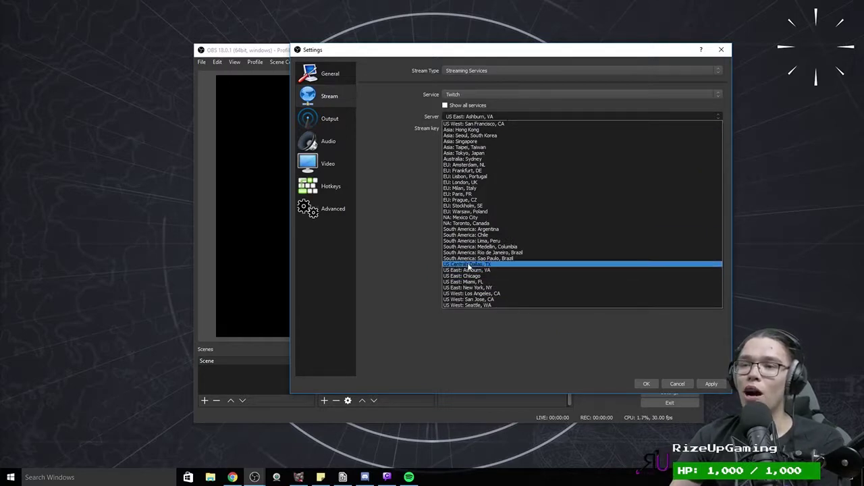
{"action": "left_click", "coordinate": [468, 265]}
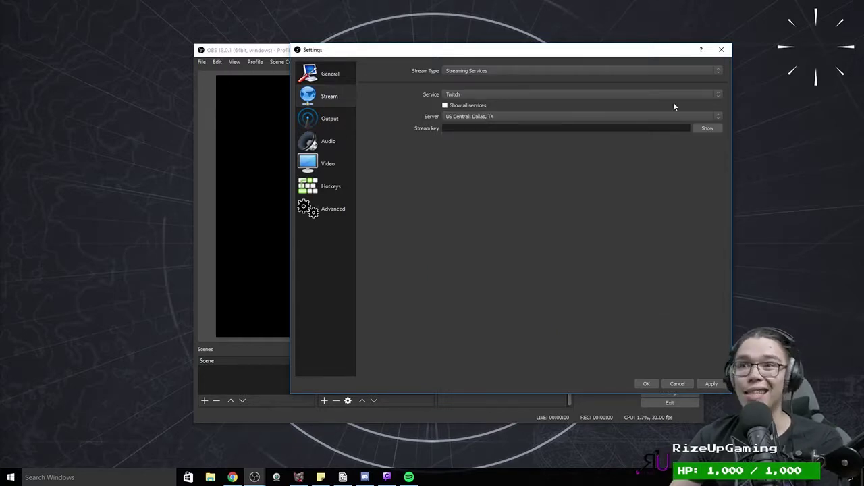
{"action": "left_click", "coordinate": [476, 118]}
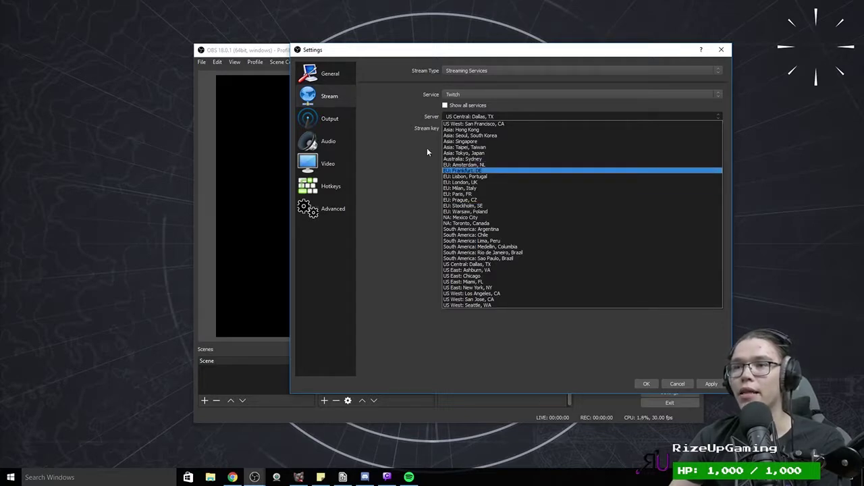
{"action": "left_click", "coordinate": [468, 170]}
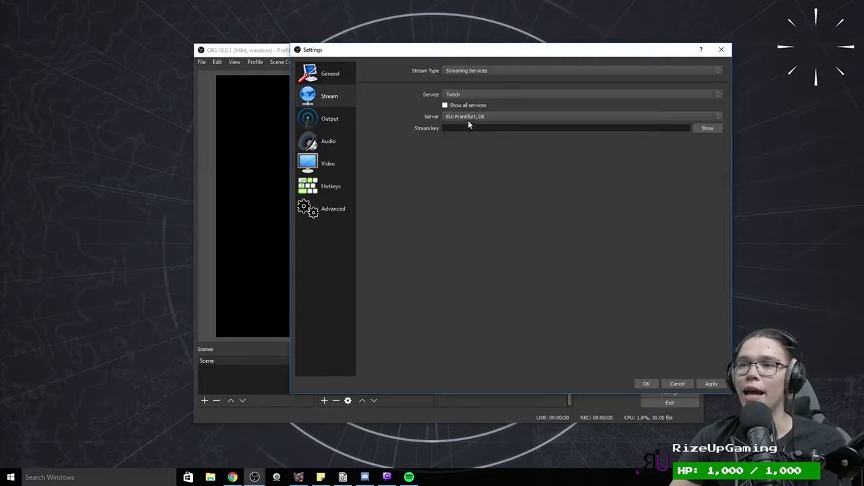
{"action": "left_click", "coordinate": [468, 120]}
{"action": "left_click", "coordinate": [473, 164]}
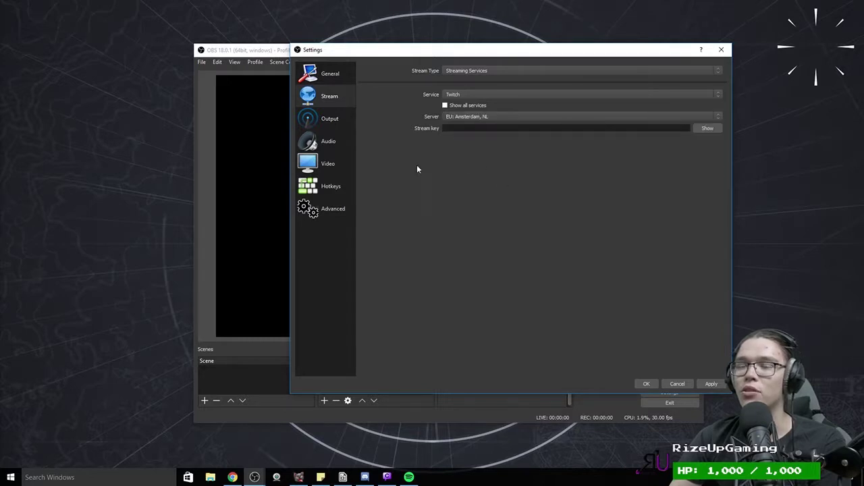
{"action": "left_click", "coordinate": [466, 116]}
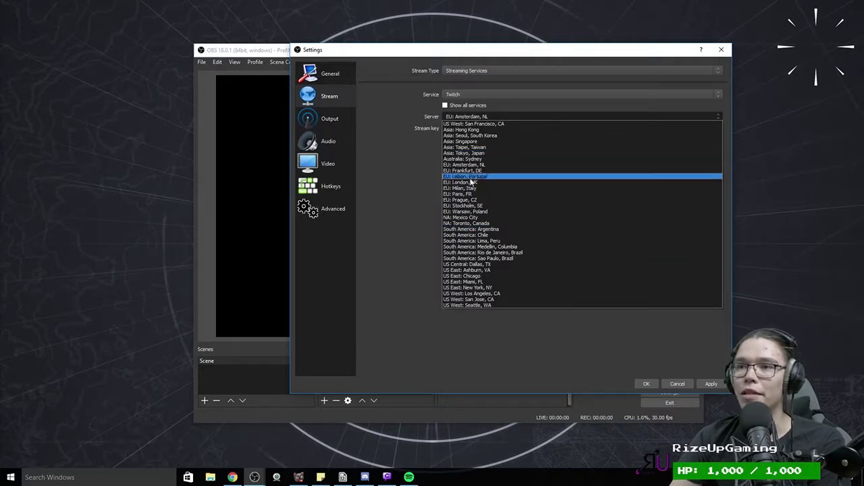
{"action": "left_click", "coordinate": [465, 182]}
{"action": "left_click", "coordinate": [451, 118]}
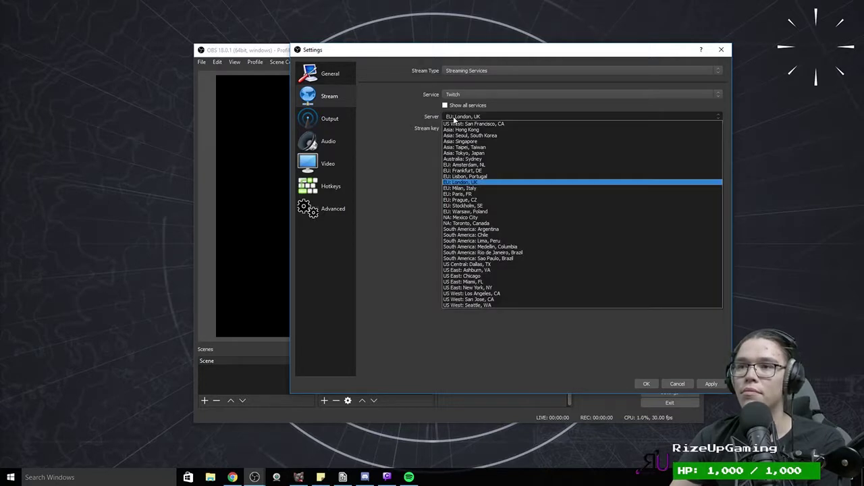
{"action": "left_click", "coordinate": [469, 182]}
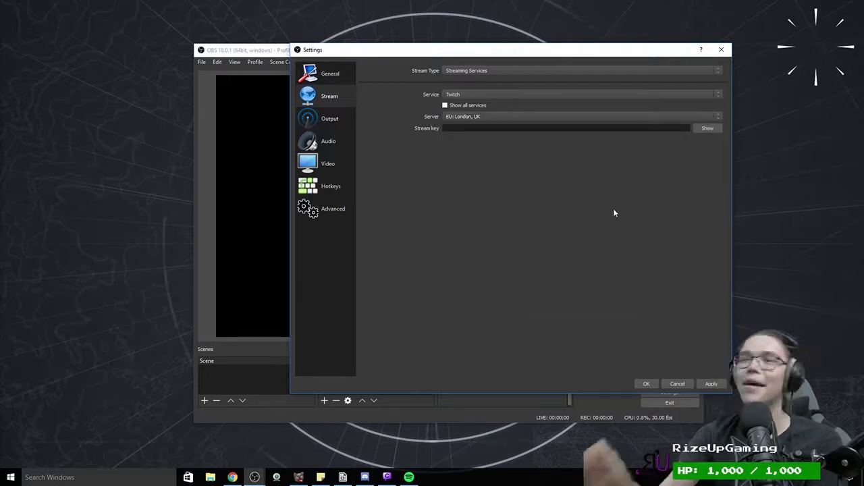
Step: Switch the Twitch server back to US East: Ashburn, VA
{"action": "left_click", "coordinate": [498, 119]}
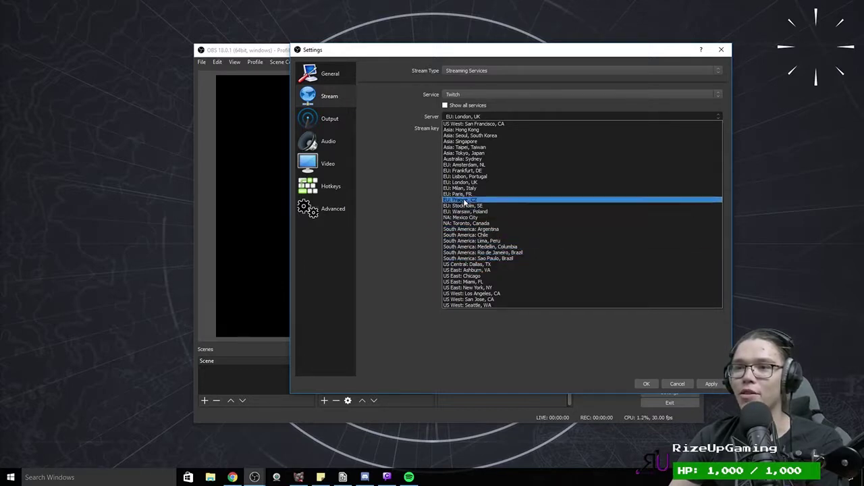
{"action": "left_click", "coordinate": [712, 384]}
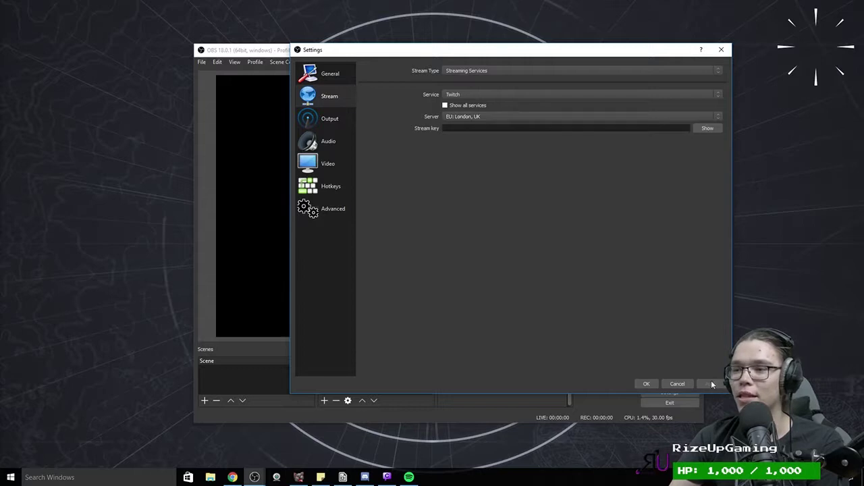
{"action": "left_click", "coordinate": [495, 116]}
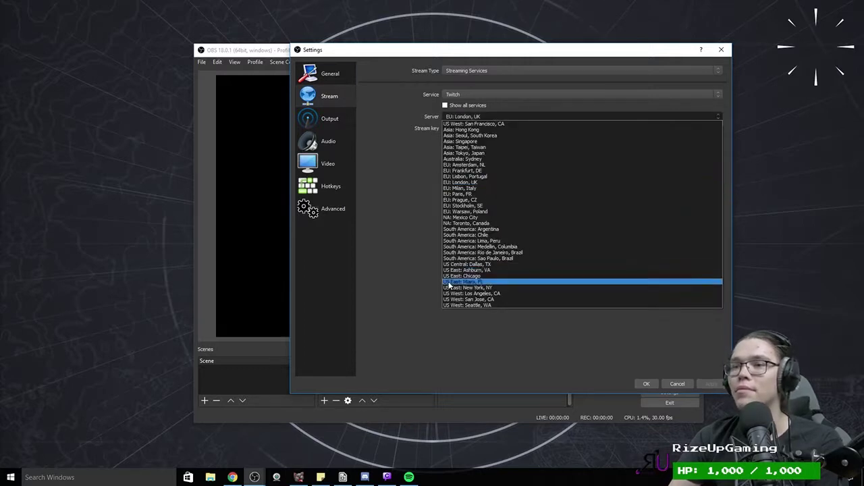
{"action": "left_click", "coordinate": [456, 270]}
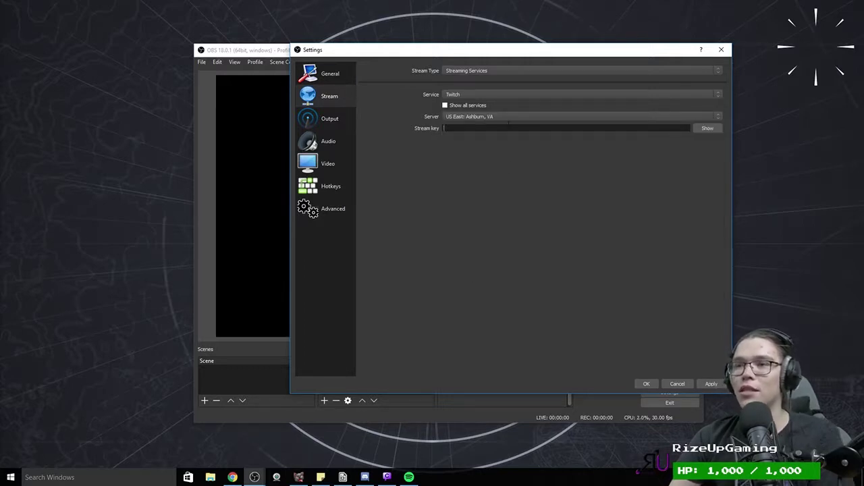
Step: Paste the Twitch stream key, keeping US East: Ashburn, VA as the server
{"action": "key", "text": "ctrl+v"}
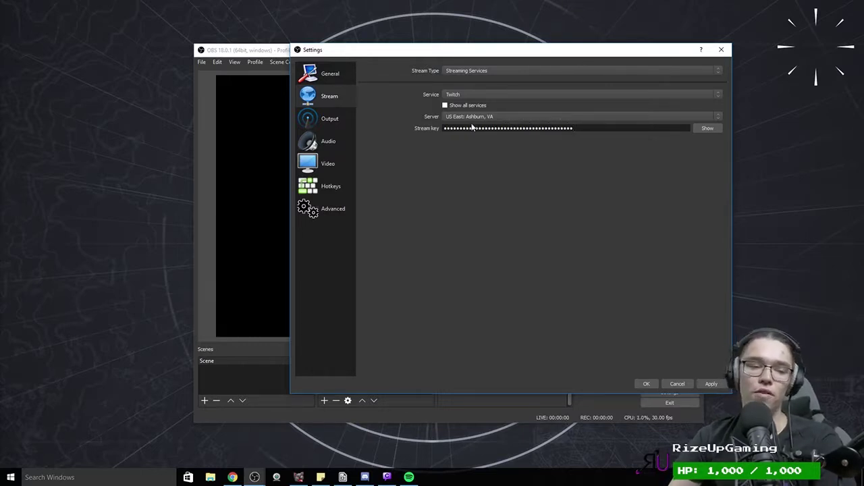
{"action": "left_click", "coordinate": [510, 119]}
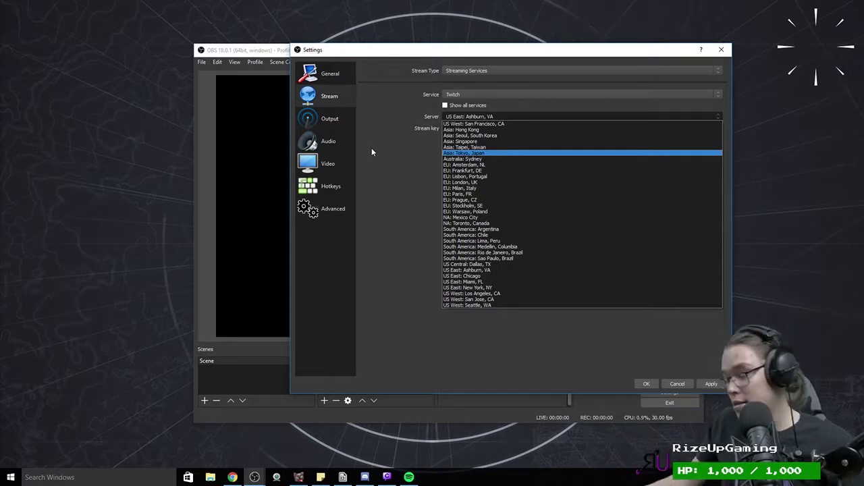
{"action": "left_click", "coordinate": [418, 298]}
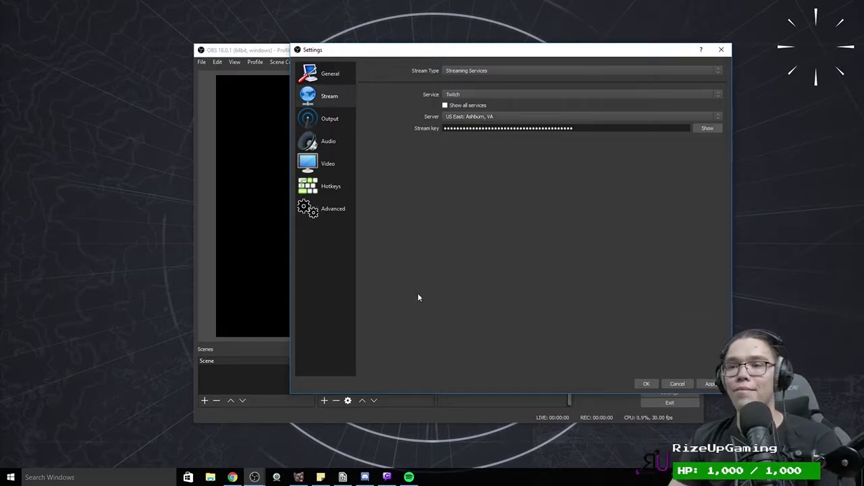
{"action": "left_click", "coordinate": [327, 215]}
Step: Flip through the Output and Stream pages, then show Twitch's Broadcasting Settings page in Chrome
{"action": "left_click", "coordinate": [324, 119]}
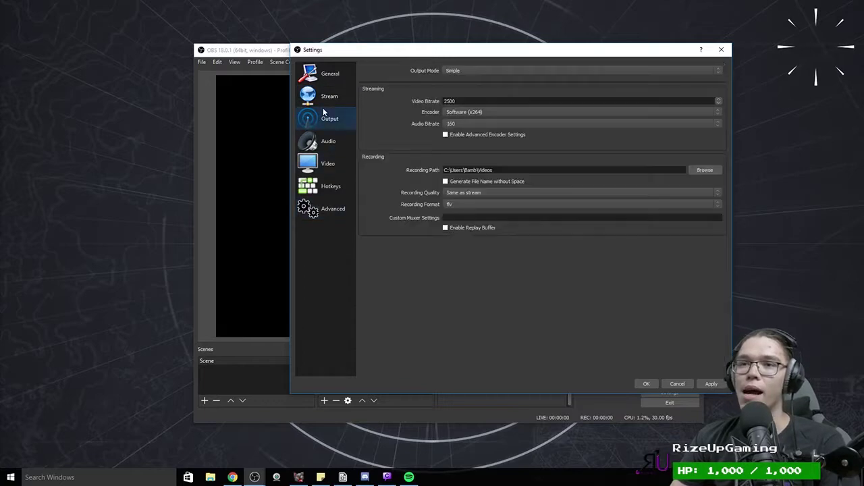
{"action": "left_click", "coordinate": [327, 98]}
{"action": "key", "text": "alt+Tab"}
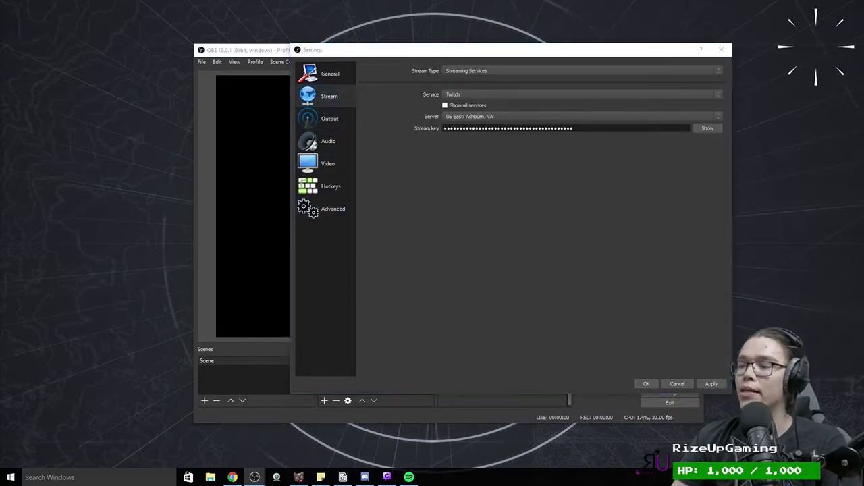
{"action": "left_click", "coordinate": [286, 7]}
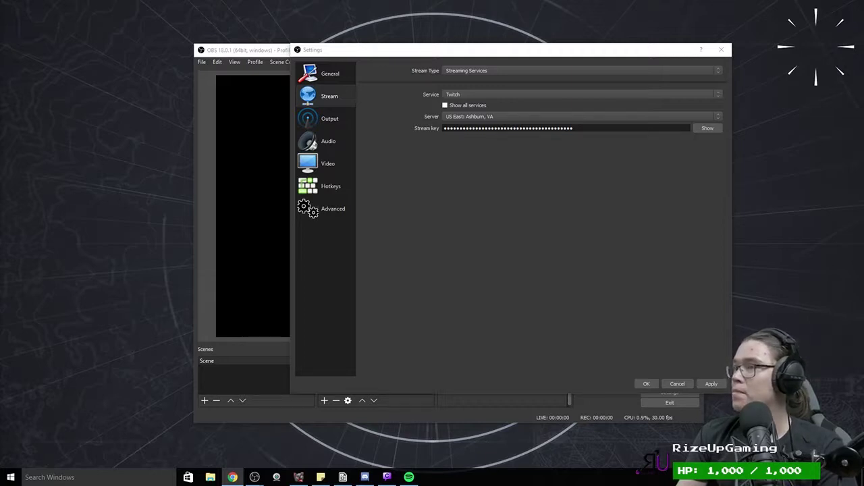
{"action": "left_click", "coordinate": [233, 477]}
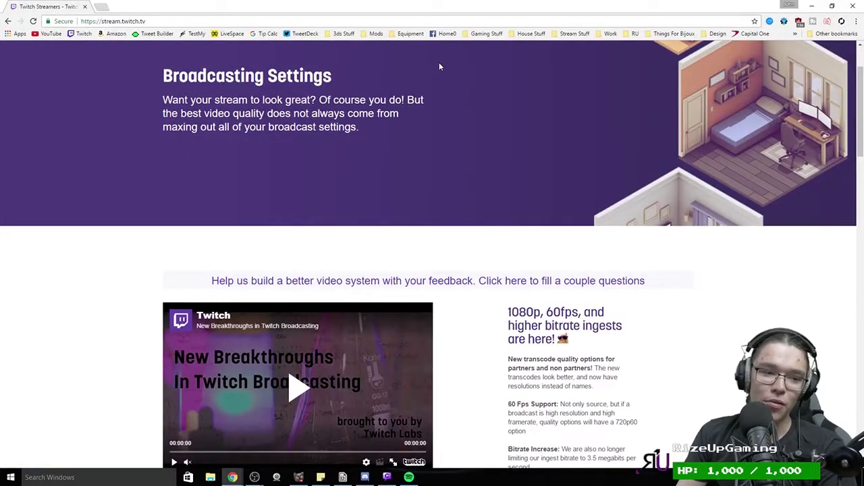
Step: Scroll to Twitch's Broadcasting Guidelines and highlight the 720p 60fps and Full HD spec cards
{"action": "scroll", "coordinate": [452, 243], "scroll_direction": "up", "scroll_amount": 2}
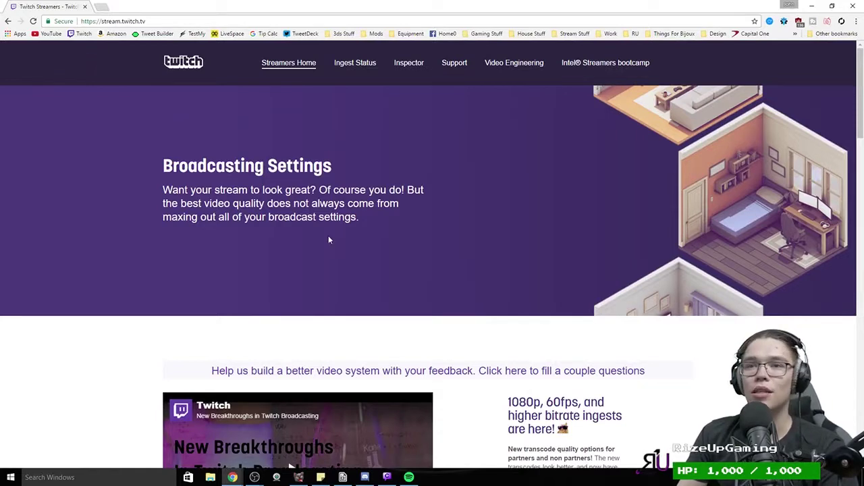
{"action": "scroll", "coordinate": [329, 239], "scroll_direction": "down", "scroll_amount": 10}
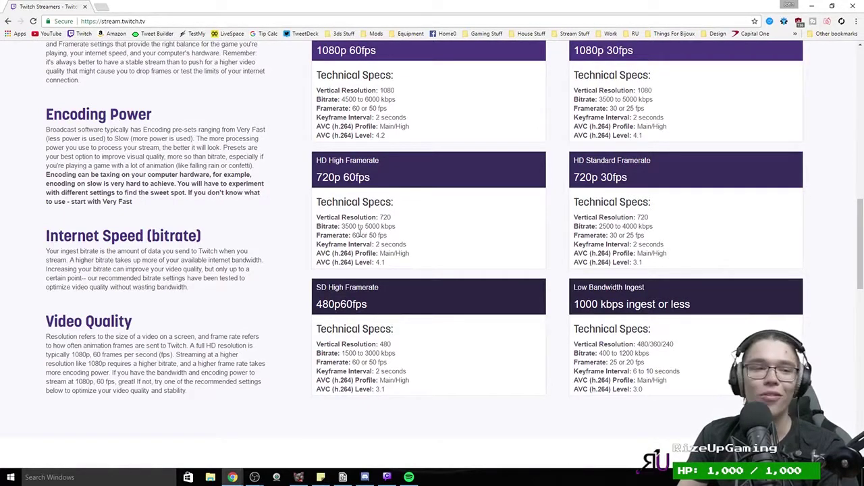
{"action": "scroll", "coordinate": [360, 233], "scroll_direction": "up", "scroll_amount": 1}
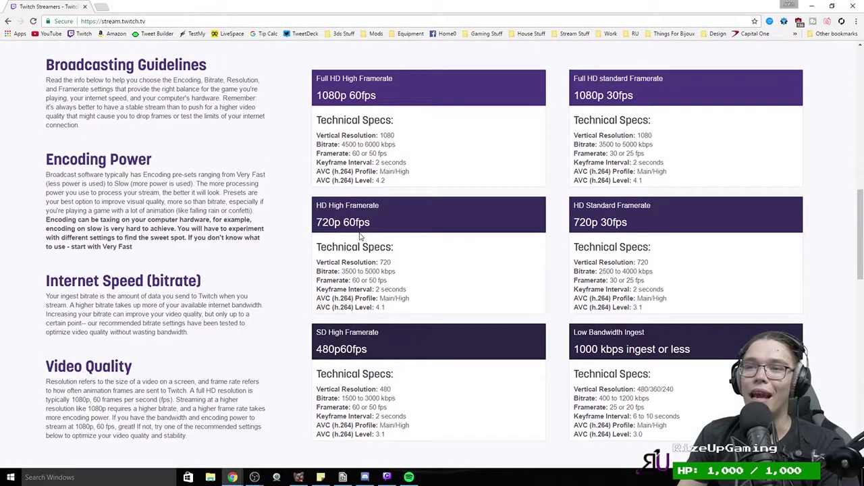
{"action": "left_click_drag", "start_coordinate": [455, 303], "coordinate": [307, 235]}
{"action": "left_click", "coordinate": [652, 164]}
{"action": "left_click_drag", "start_coordinate": [668, 175], "coordinate": [546, 111]}
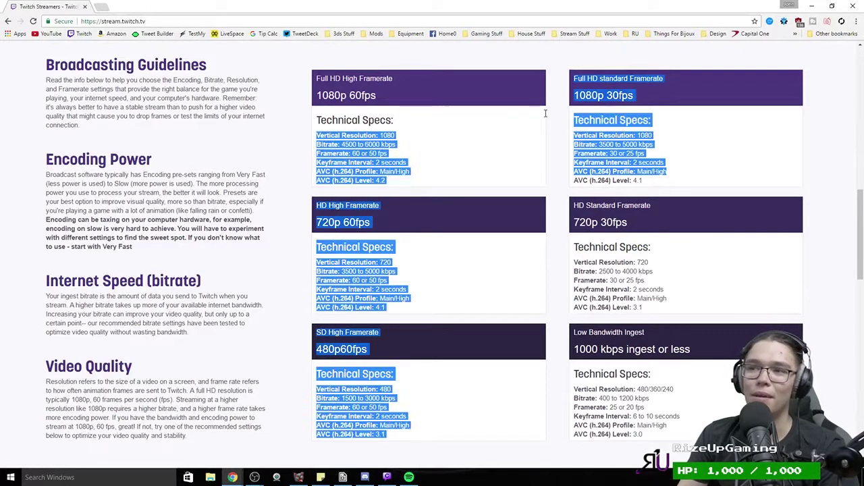
{"action": "left_click", "coordinate": [680, 151]}
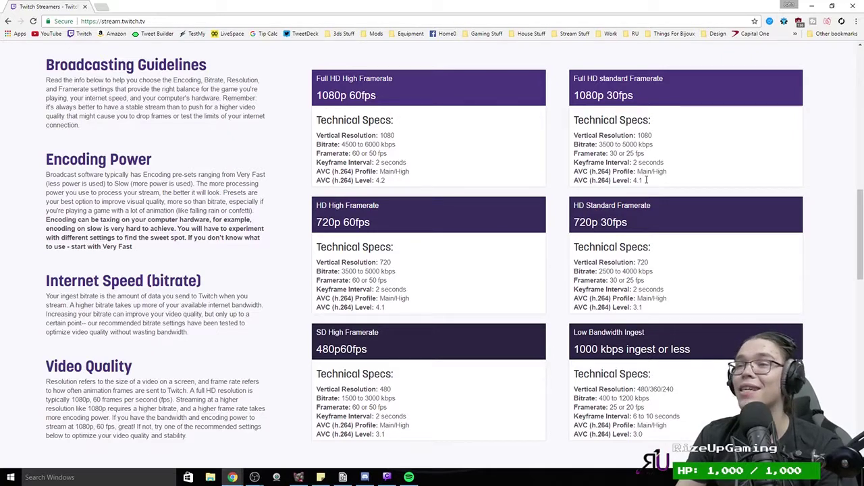
{"action": "left_click_drag", "start_coordinate": [649, 193], "coordinate": [547, 140]}
{"action": "left_click", "coordinate": [506, 184]}
{"action": "mouse_move", "coordinate": [325, 78]}
{"action": "left_mouse_down"}
{"action": "mouse_move", "coordinate": [668, 379]}
{"action": "mouse_move", "coordinate": [518, 124]}
{"action": "mouse_move", "coordinate": [668, 392]}
{"action": "mouse_move", "coordinate": [530, 98]}
{"action": "mouse_move", "coordinate": [672, 426]}
{"action": "mouse_move", "coordinate": [531, 95]}
{"action": "mouse_move", "coordinate": [669, 427]}
{"action": "mouse_move", "coordinate": [689, 304]}
{"action": "mouse_move", "coordinate": [324, 63]}
{"action": "mouse_move", "coordinate": [341, 79]}
{"action": "left_mouse_up"}
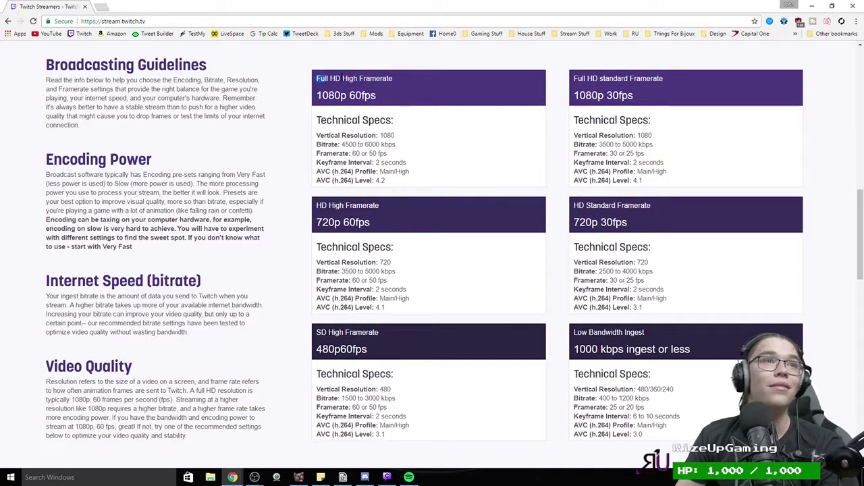
{"action": "left_click", "coordinate": [409, 84]}
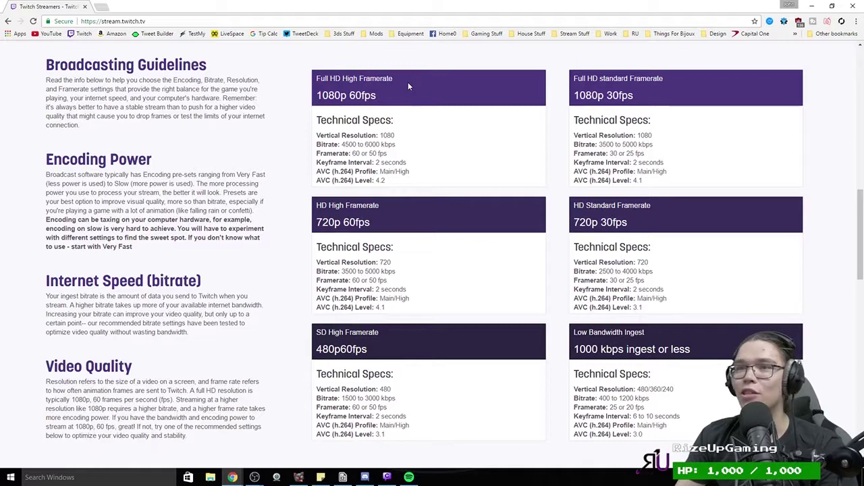
{"action": "left_click_drag", "start_coordinate": [404, 146], "coordinate": [513, 173]}
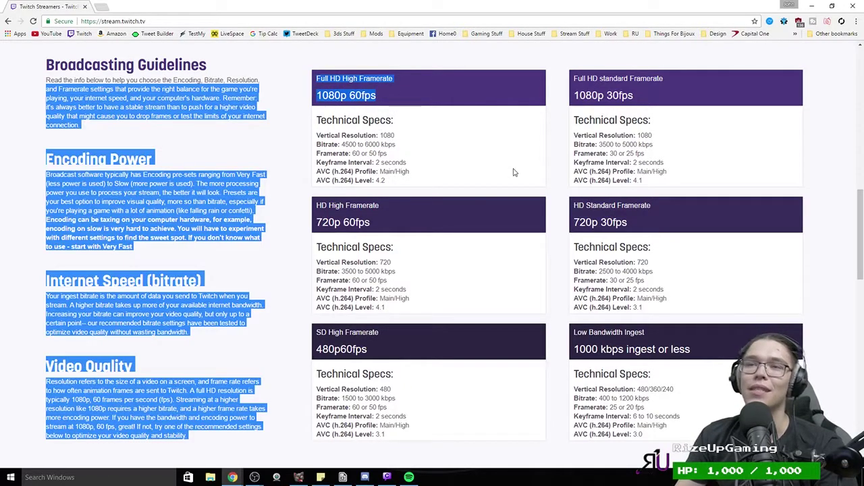
{"action": "left_click", "coordinate": [512, 170]}
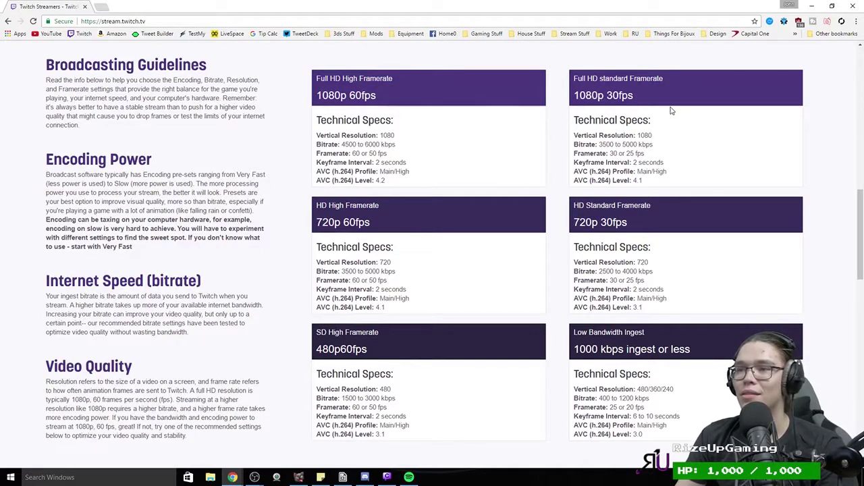
{"action": "left_click_drag", "start_coordinate": [619, 144], "coordinate": [637, 145]}
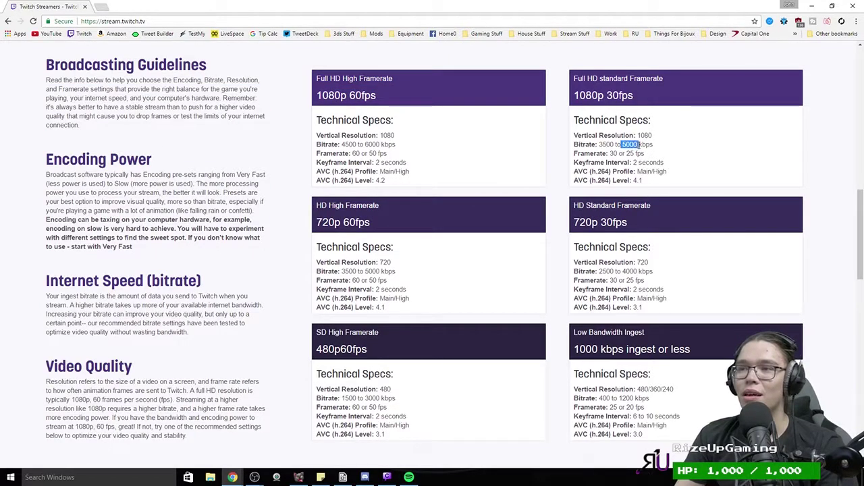
{"action": "left_click", "coordinate": [636, 145]}
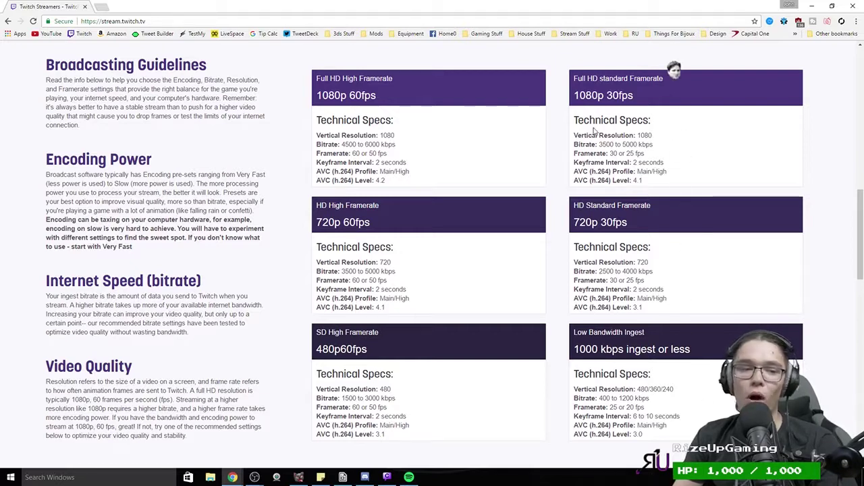
{"action": "double_click", "coordinate": [629, 144]}
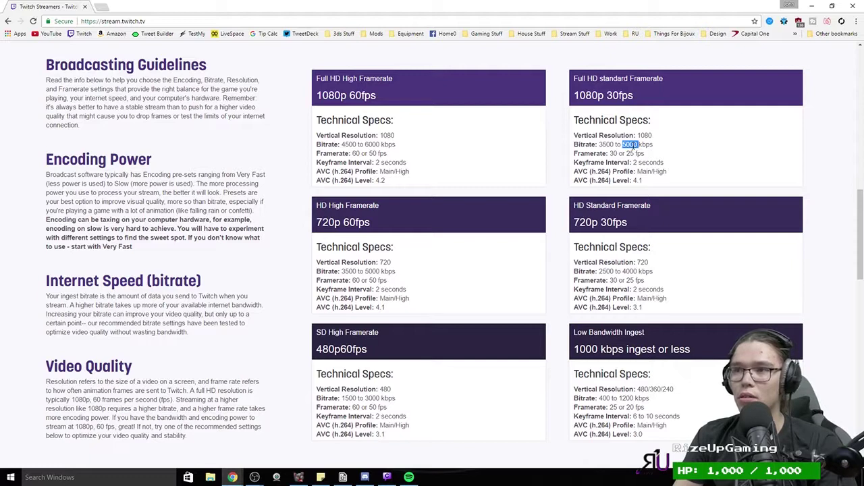
{"action": "triple_click", "coordinate": [624, 144]}
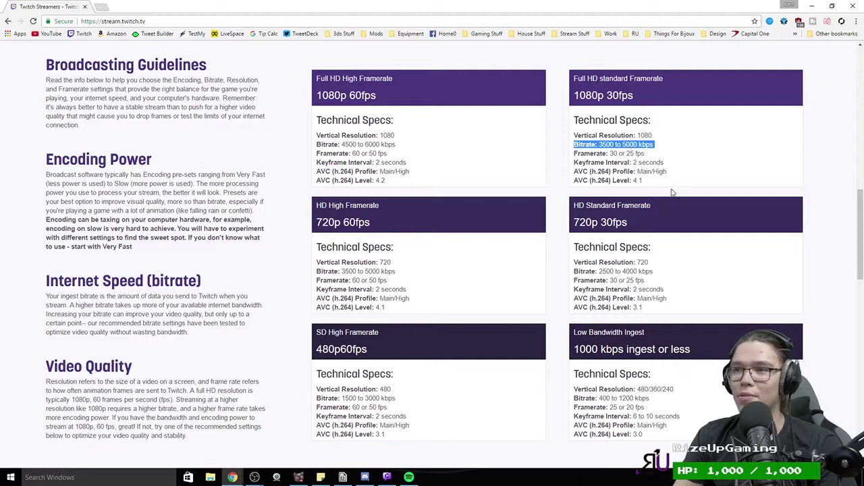
{"action": "double_click", "coordinate": [629, 145]}
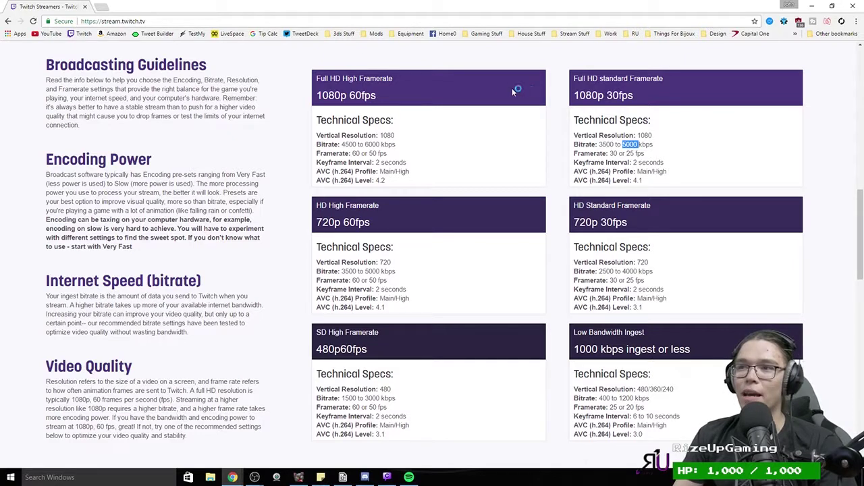
{"action": "left_click", "coordinate": [380, 144]}
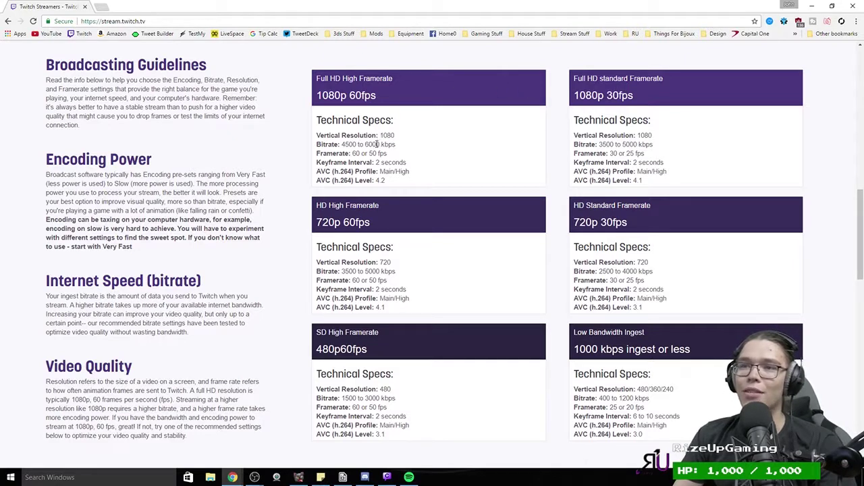
{"action": "double_click", "coordinate": [373, 144]}
{"action": "left_click", "coordinate": [385, 139]}
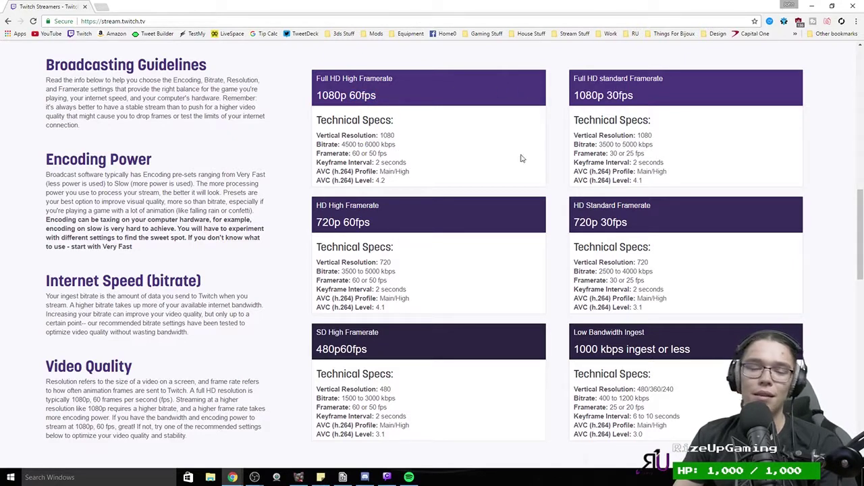
{"action": "double_click", "coordinate": [630, 144]}
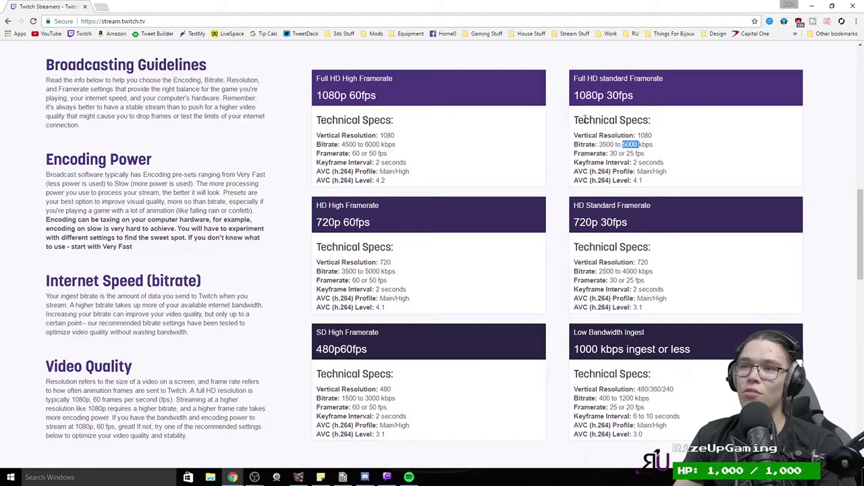
{"action": "left_click_drag", "start_coordinate": [661, 186], "coordinate": [569, 91]}
{"action": "left_click", "coordinate": [429, 187]}
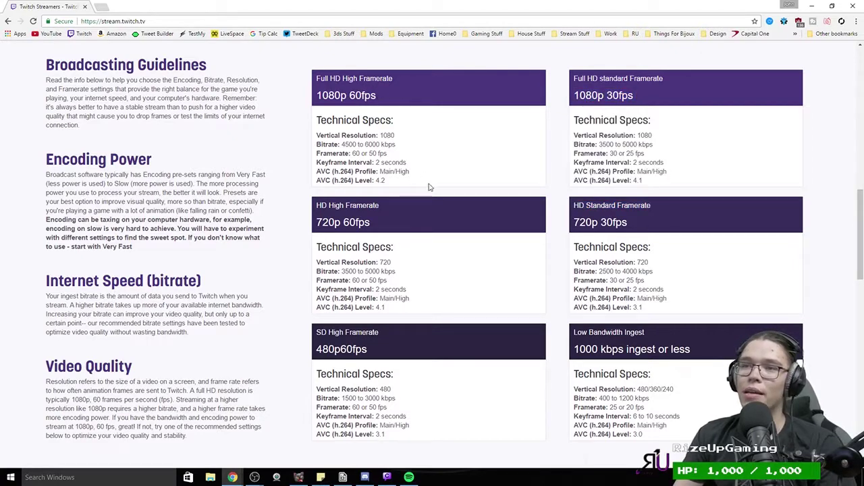
{"action": "left_click_drag", "start_coordinate": [428, 187], "coordinate": [312, 70]}
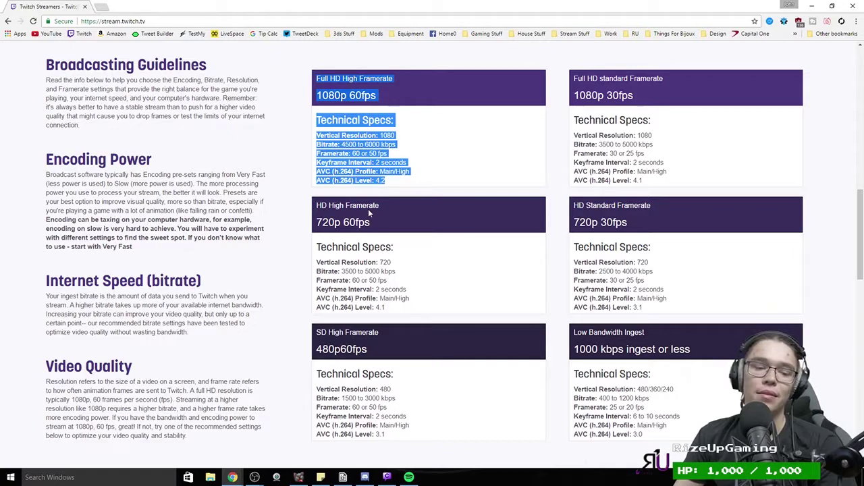
Step: Highlight the 480p60 and 720p60 specs, ending on the 3500–5000 kbps 720p60 bitrate range
{"action": "left_click", "coordinate": [404, 173]}
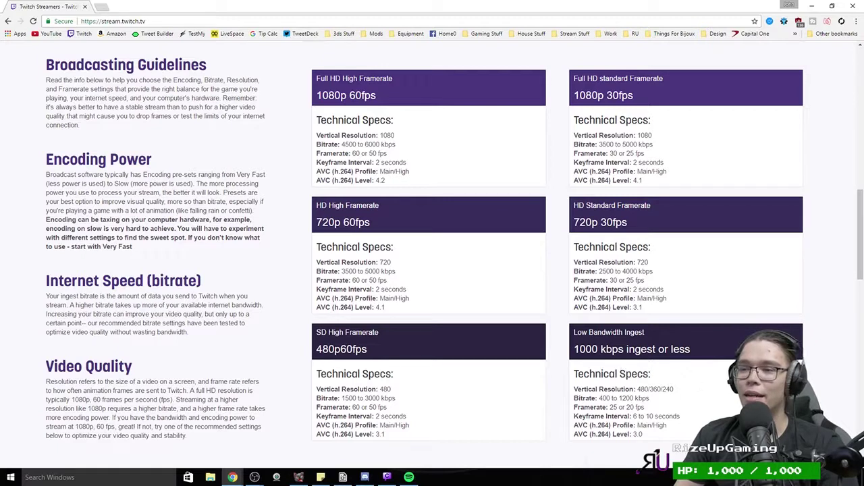
{"action": "double_click", "coordinate": [373, 399]}
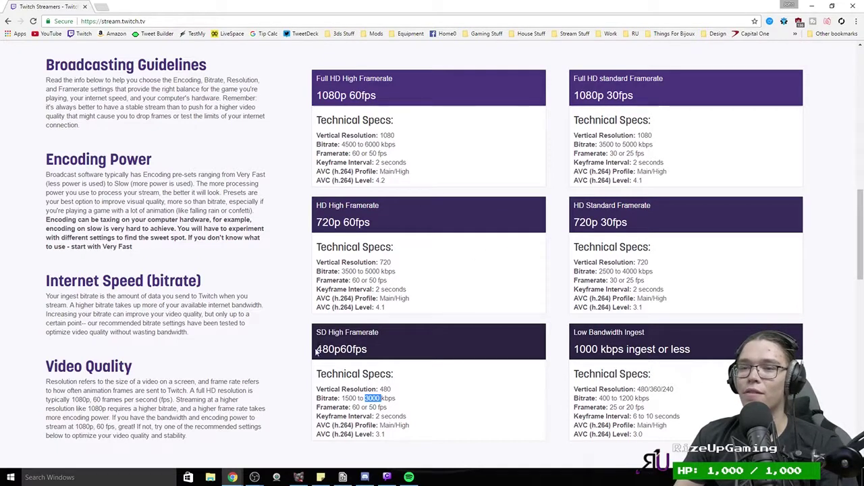
{"action": "left_click_drag", "start_coordinate": [316, 346], "coordinate": [405, 375]}
{"action": "left_click", "coordinate": [642, 317]}
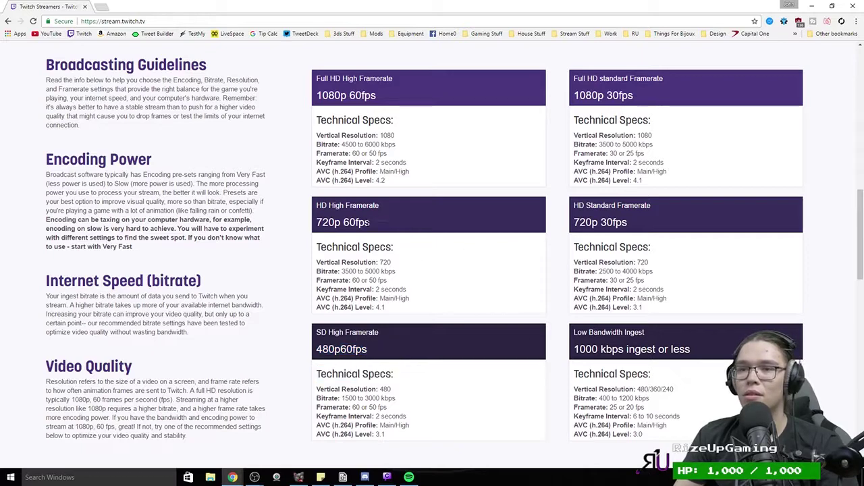
{"action": "left_click_drag", "start_coordinate": [373, 222], "coordinate": [315, 222]}
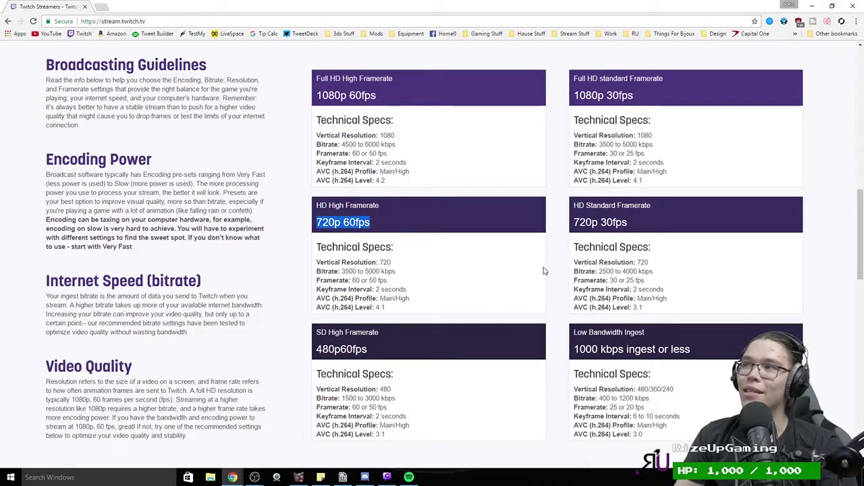
{"action": "left_click", "coordinate": [372, 244]}
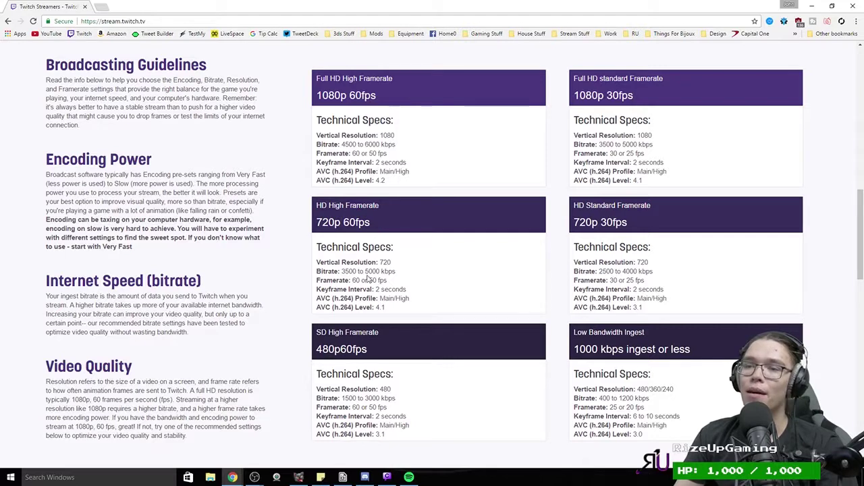
{"action": "left_click_drag", "start_coordinate": [357, 271], "coordinate": [341, 271]}
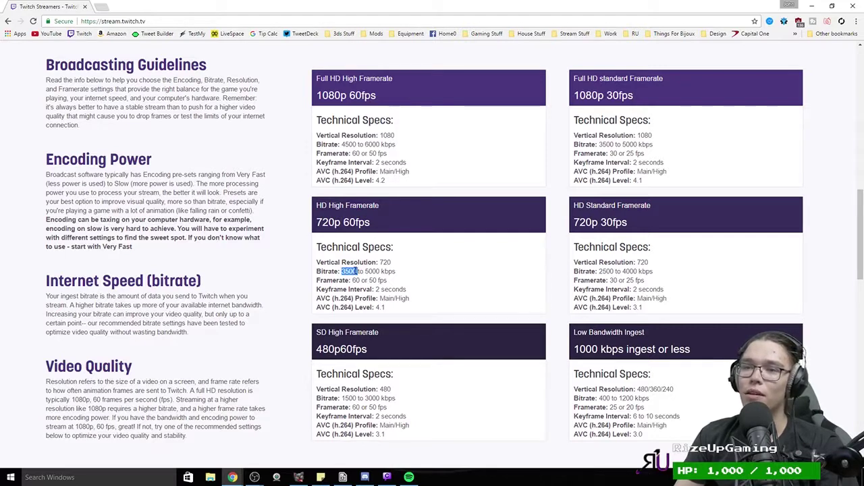
{"action": "left_click", "coordinate": [616, 278]}
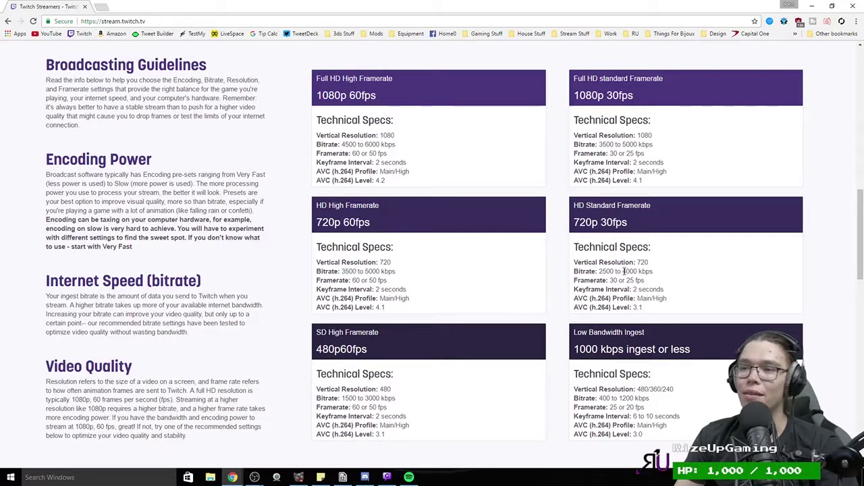
{"action": "triple_click", "coordinate": [383, 271]}
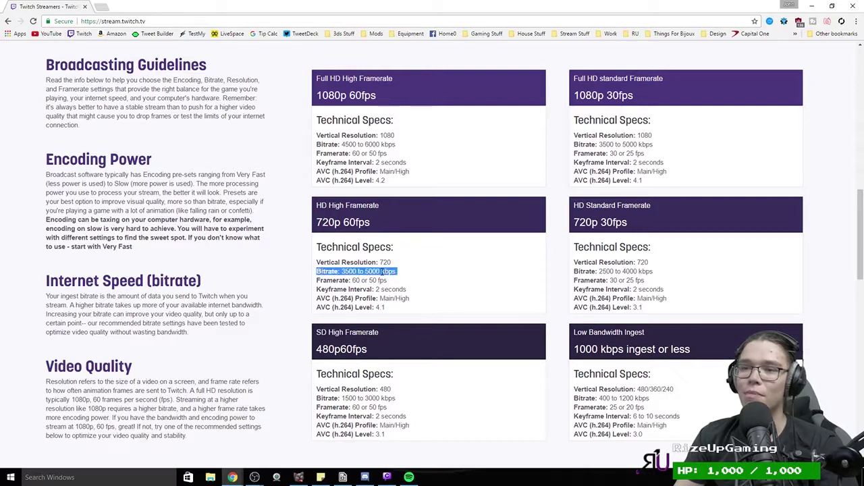
{"action": "double_click", "coordinate": [377, 271]}
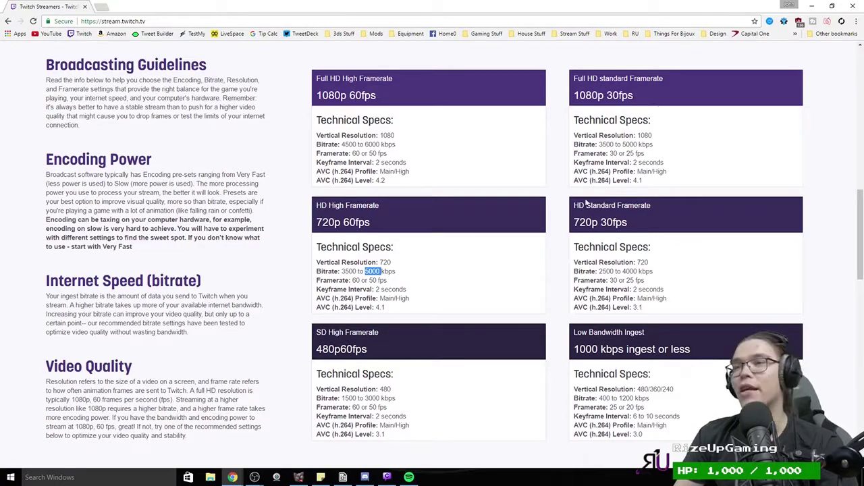
Step: Scroll the guidelines page, then minimize Chrome to return to the OBS settings
{"action": "scroll", "coordinate": [159, 272], "scroll_direction": "down", "scroll_amount": 6}
{"action": "scroll", "coordinate": [159, 273], "scroll_direction": "down", "scroll_amount": 5}
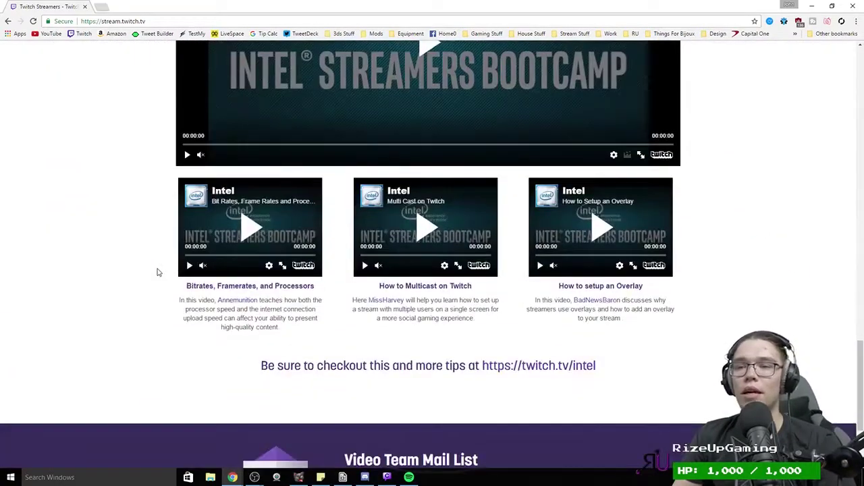
{"action": "scroll", "coordinate": [245, 283], "scroll_direction": "up", "scroll_amount": 20}
{"action": "scroll", "coordinate": [244, 282], "scroll_direction": "up", "scroll_amount": 3}
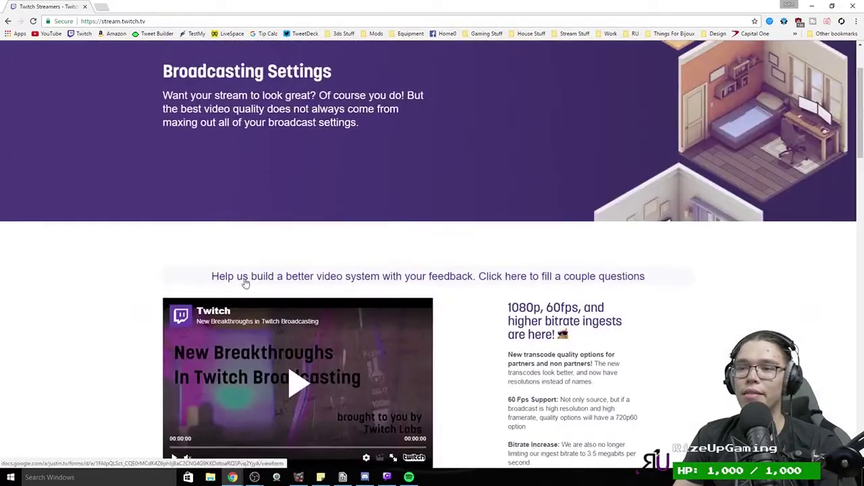
{"action": "scroll", "coordinate": [245, 282], "scroll_direction": "down", "scroll_amount": 4}
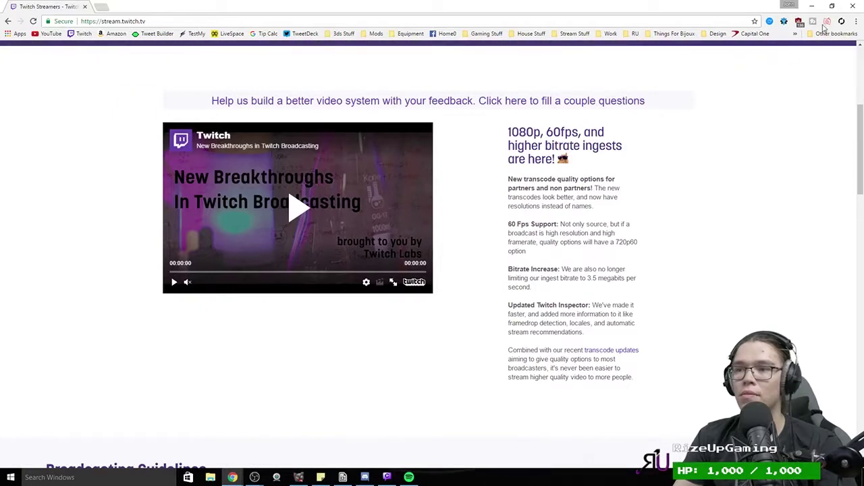
{"action": "left_click", "coordinate": [813, 6]}
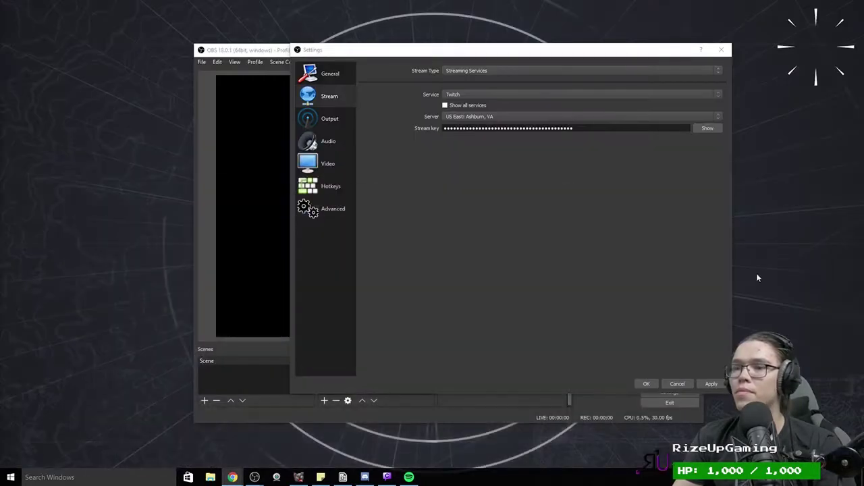
Step: Return to the Output page, enter a 600000 video bitrate, then delete it
{"action": "left_click", "coordinate": [331, 119]}
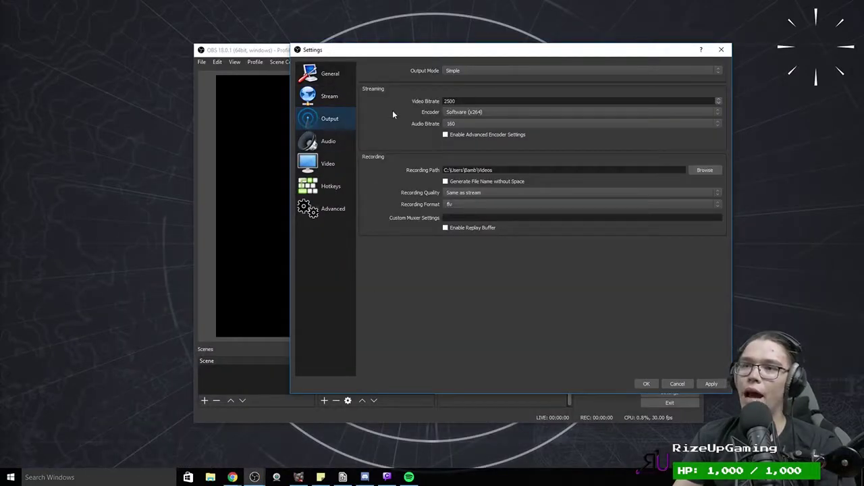
{"action": "left_click", "coordinate": [330, 96]}
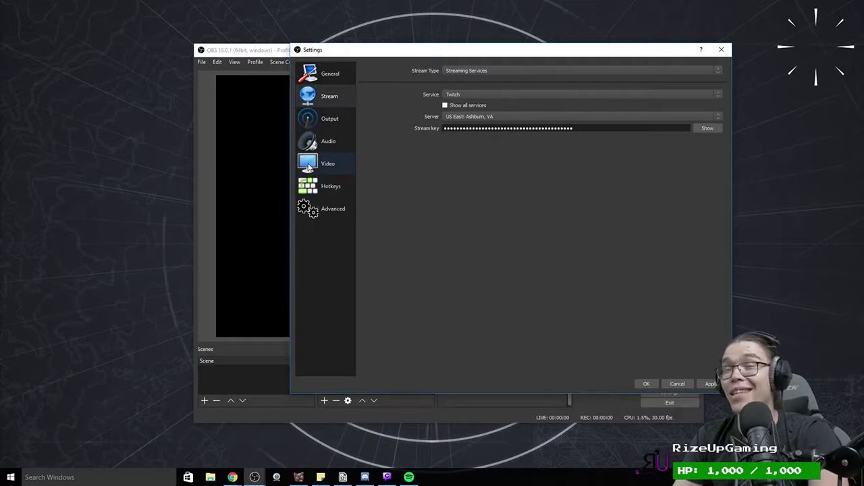
{"action": "left_click", "coordinate": [328, 121]}
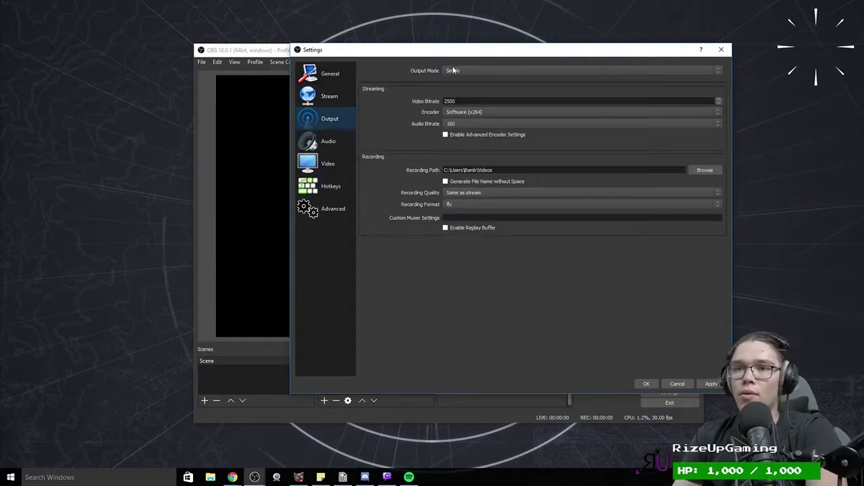
{"action": "double_click", "coordinate": [484, 102]}
{"action": "type", "text": "600000"}
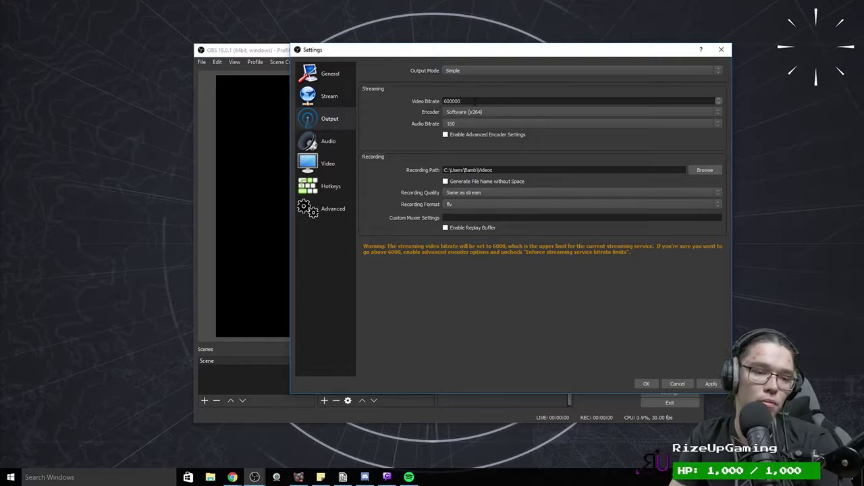
{"action": "double_click", "coordinate": [452, 101]}
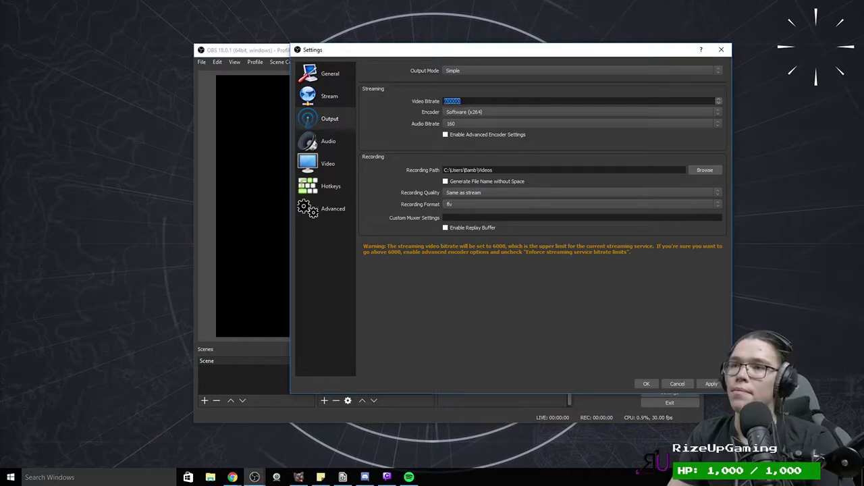
{"action": "key", "text": "BackSpace"}
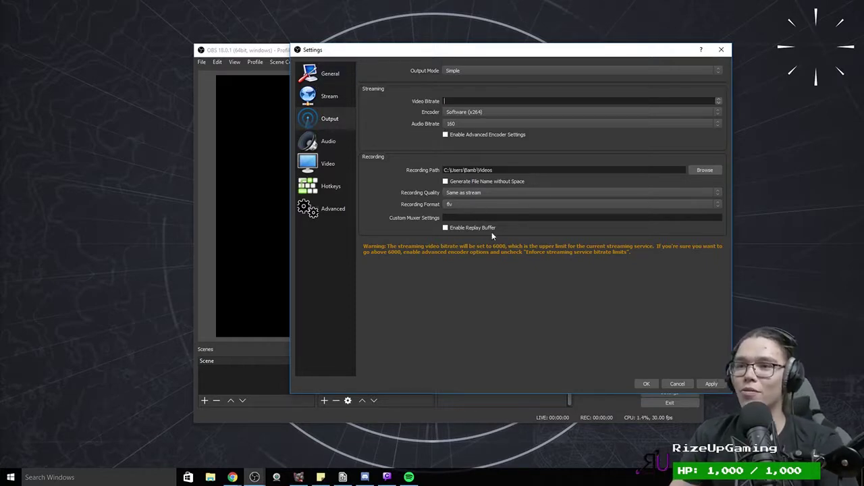
Step: Keep flv as recording format, set Output Mode to Advanced, and switch to the TestMy.net browser
{"action": "left_click", "coordinate": [446, 209]}
{"action": "left_click", "coordinate": [449, 208]}
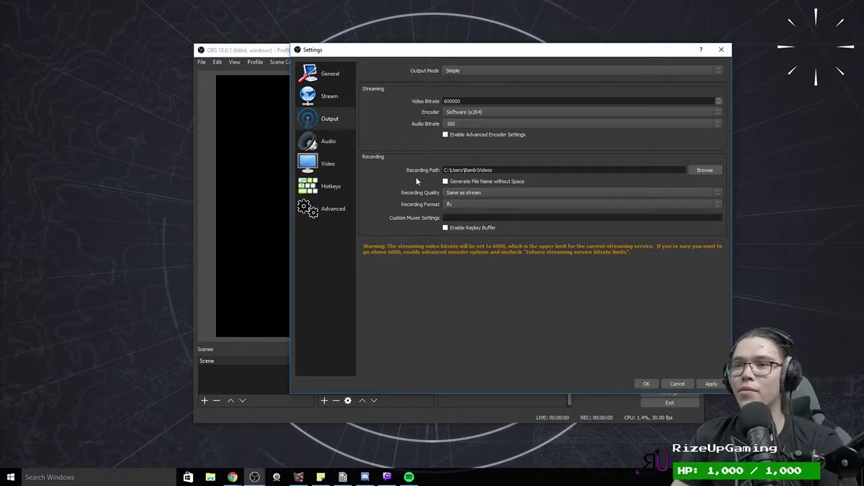
{"action": "left_click", "coordinate": [454, 70]}
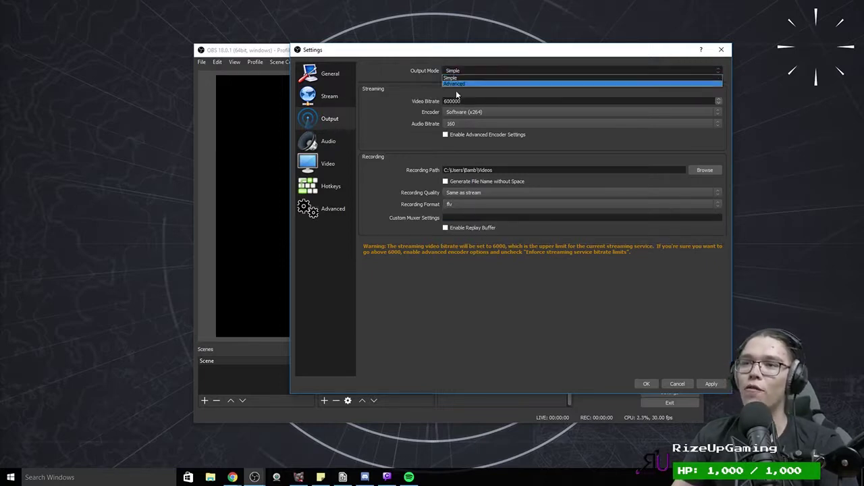
{"action": "left_click", "coordinate": [459, 84]}
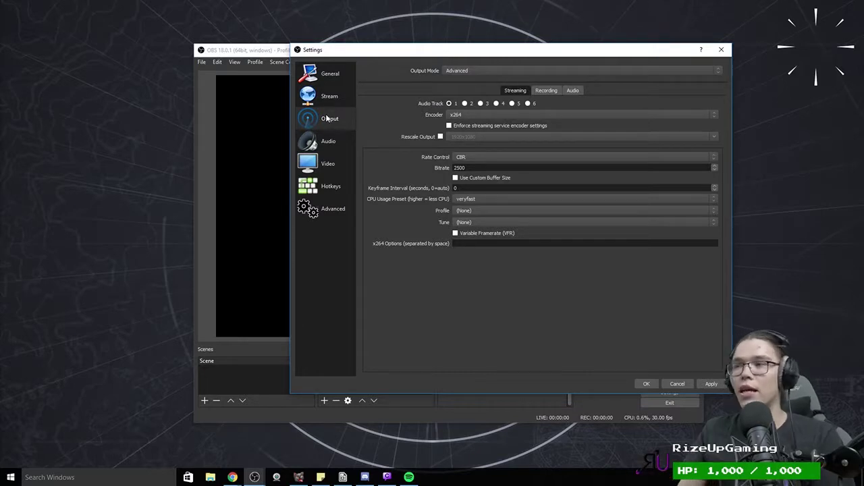
{"action": "key", "text": "alt+Tab"}
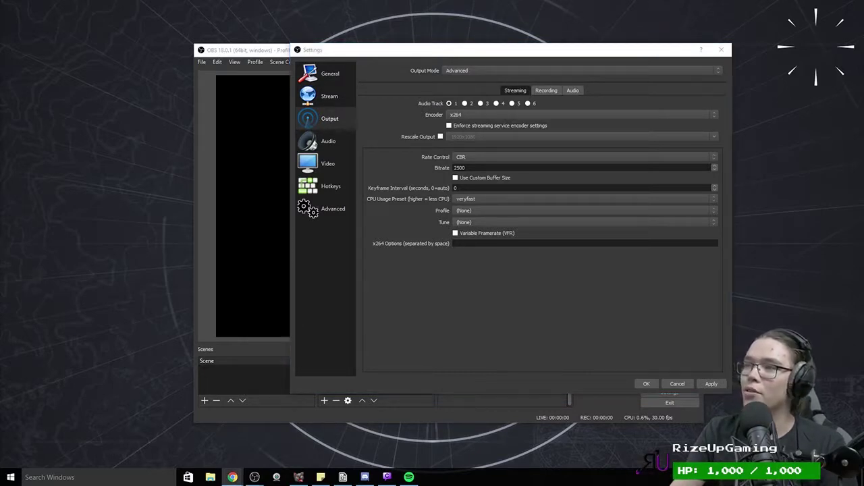
{"action": "key", "text": "alt+Tab"}
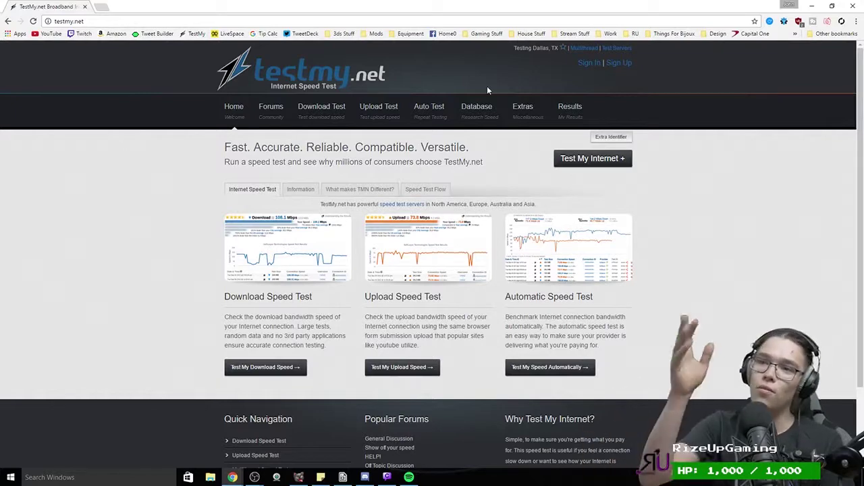
Step: Run TestMy.net's combined test and highlight the 46.1 Mbps download and 2.5 Mbps upload results
{"action": "left_click", "coordinate": [581, 160]}
{"action": "left_click", "coordinate": [586, 189]}
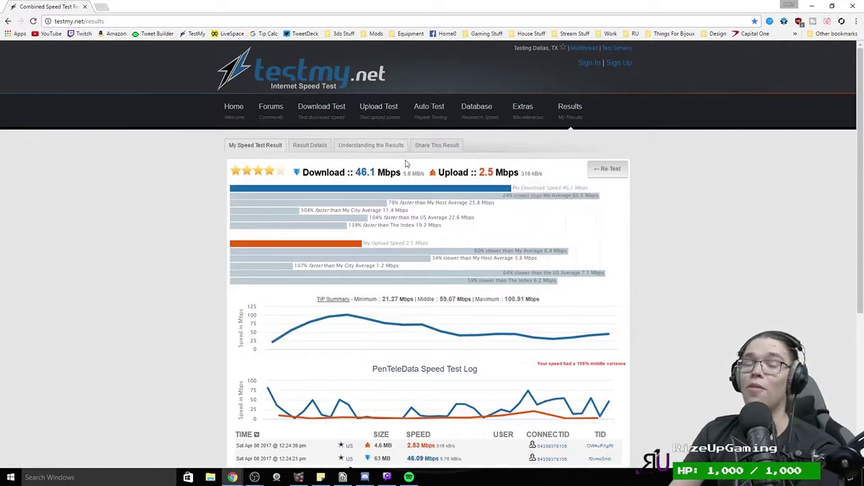
{"action": "left_click_drag", "start_coordinate": [354, 172], "coordinate": [386, 174]}
{"action": "left_click", "coordinate": [486, 180]}
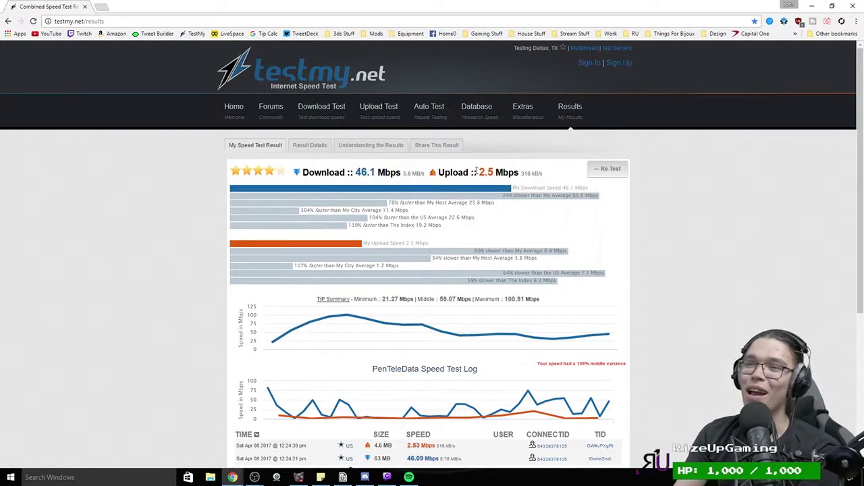
{"action": "left_click_drag", "start_coordinate": [477, 171], "coordinate": [500, 173]}
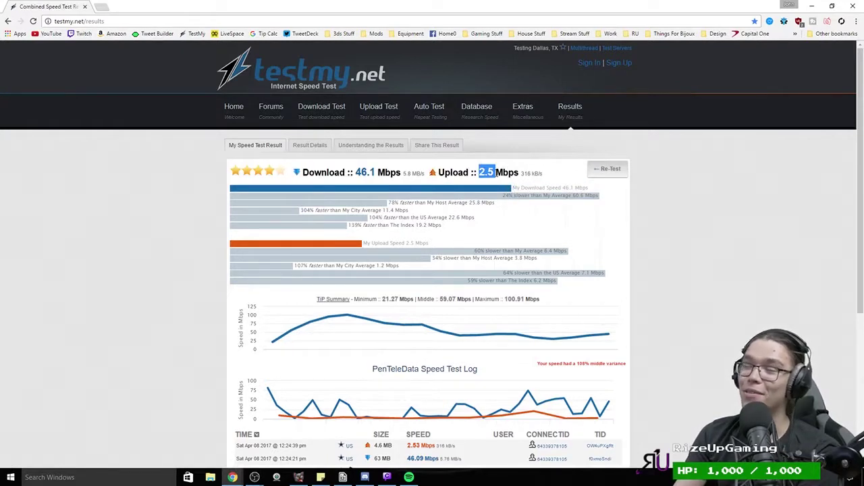
Step: Re-highlight the 2.5 Mbps upload figure, then restore Chrome down and bring OBS Settings forward
{"action": "scroll", "coordinate": [484, 187], "scroll_direction": "down", "scroll_amount": 3}
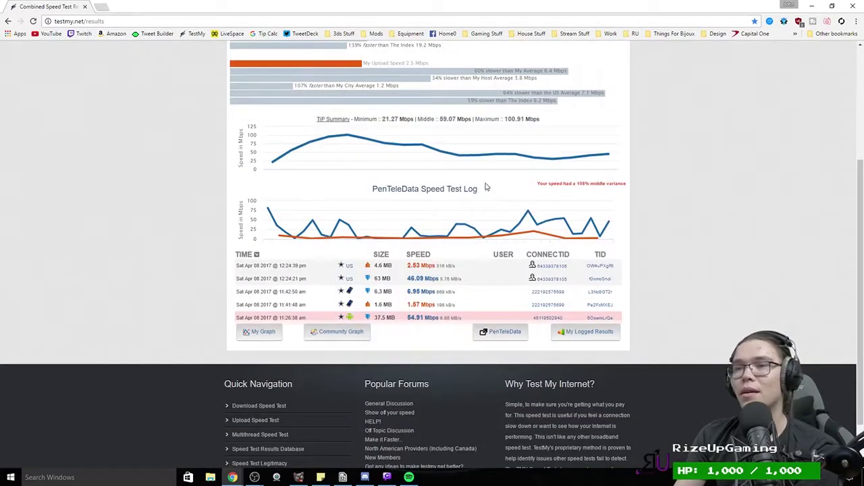
{"action": "scroll", "coordinate": [389, 154], "scroll_direction": "up", "scroll_amount": 3}
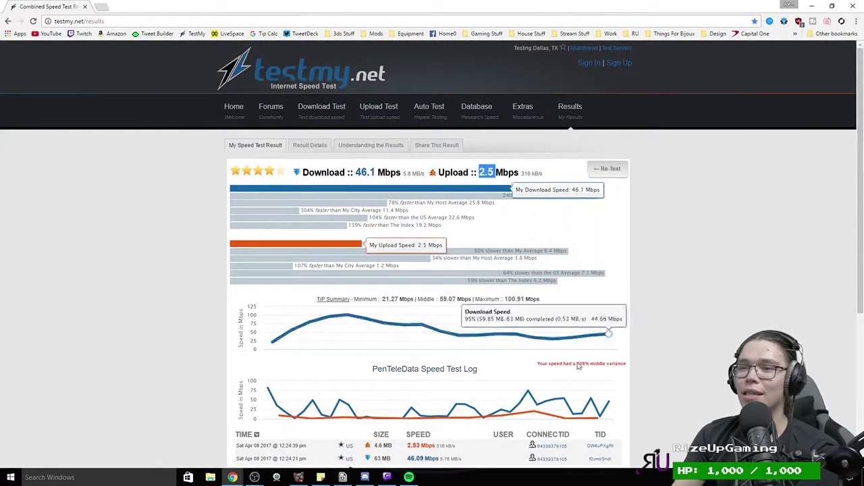
{"action": "left_click", "coordinate": [487, 171]}
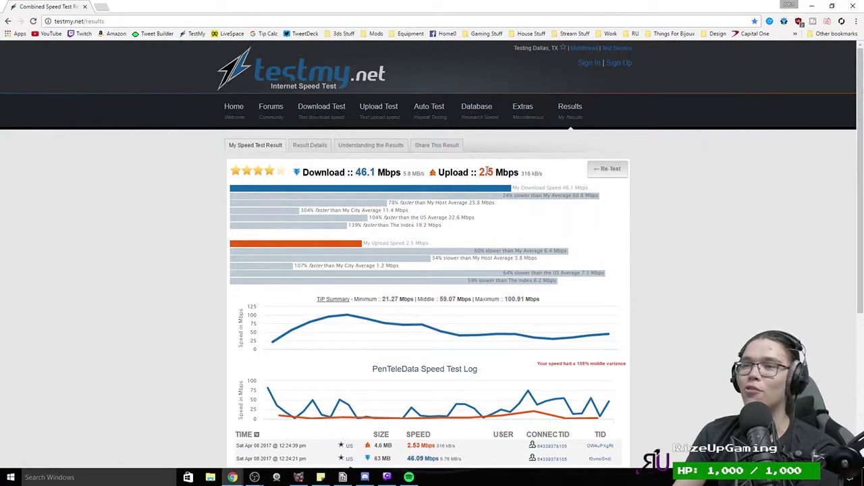
{"action": "left_click_drag", "start_coordinate": [479, 171], "coordinate": [496, 173]}
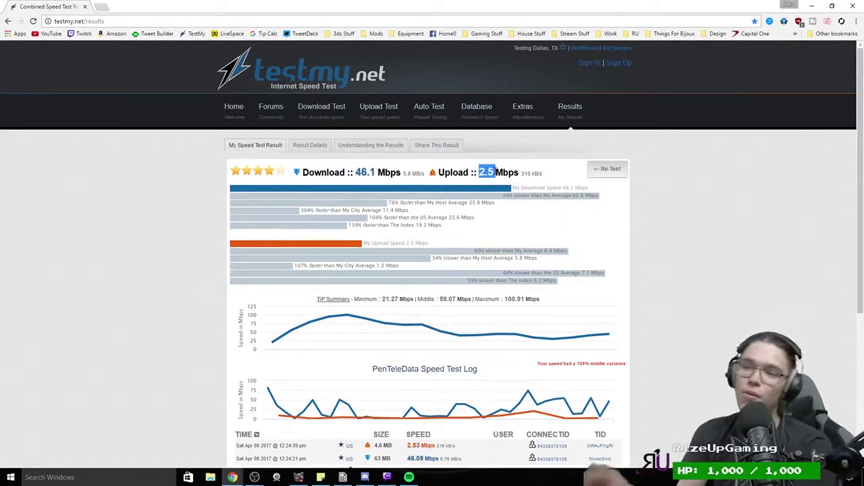
{"action": "mouse_move", "coordinate": [491, 173]}
{"action": "left_mouse_down"}
{"action": "mouse_move", "coordinate": [439, 175]}
{"action": "mouse_move", "coordinate": [499, 182]}
{"action": "mouse_move", "coordinate": [481, 173]}
{"action": "left_mouse_up"}
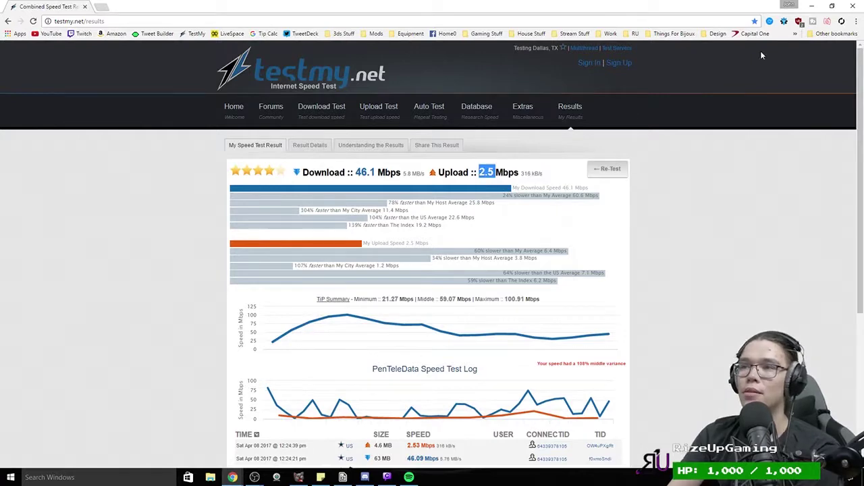
{"action": "left_click", "coordinate": [832, 5]}
{"action": "left_click", "coordinate": [585, 53]}
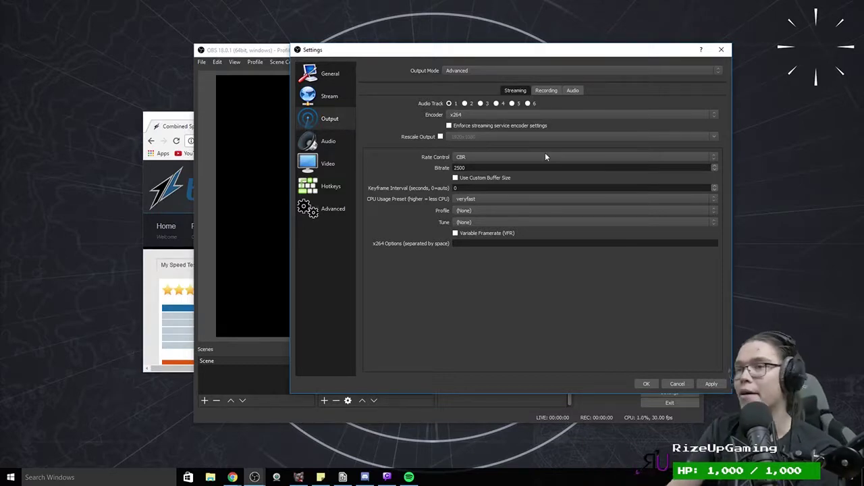
Step: Replace the 2500 streaming bitrate with 1800 and set the keyframe interval to 2 seconds
{"action": "double_click", "coordinate": [516, 168]}
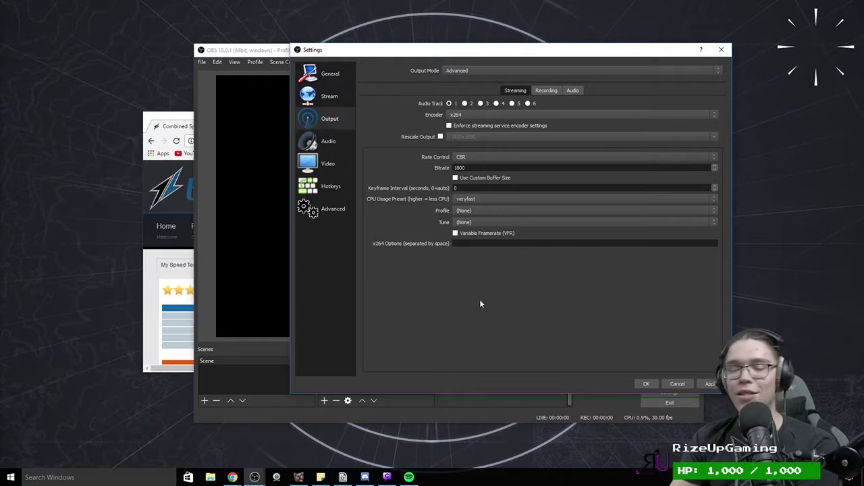
{"action": "type", "text": "2"}
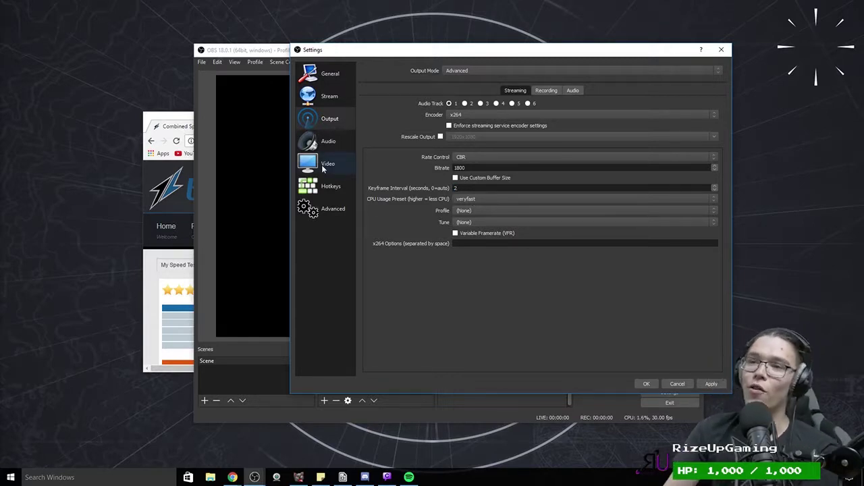
{"action": "left_click", "coordinate": [464, 200]}
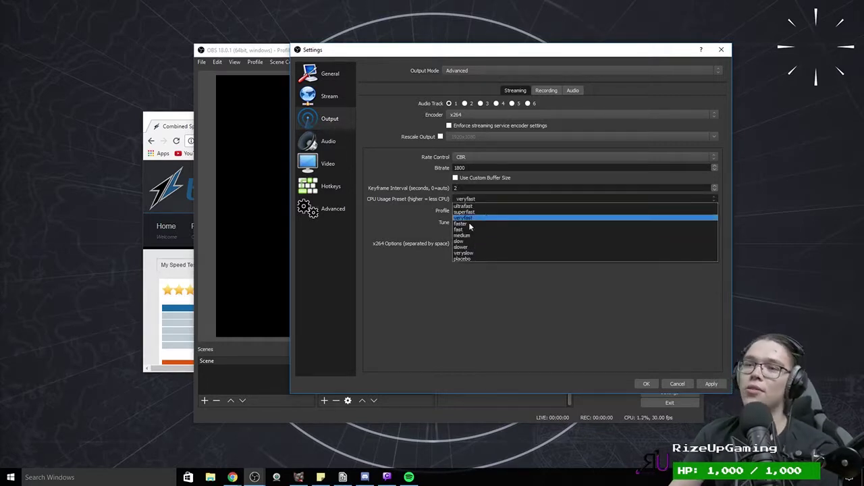
Step: Try the slow, medium, ultrafast and veryfast x264 CPU usage presets
{"action": "left_click", "coordinate": [424, 246]}
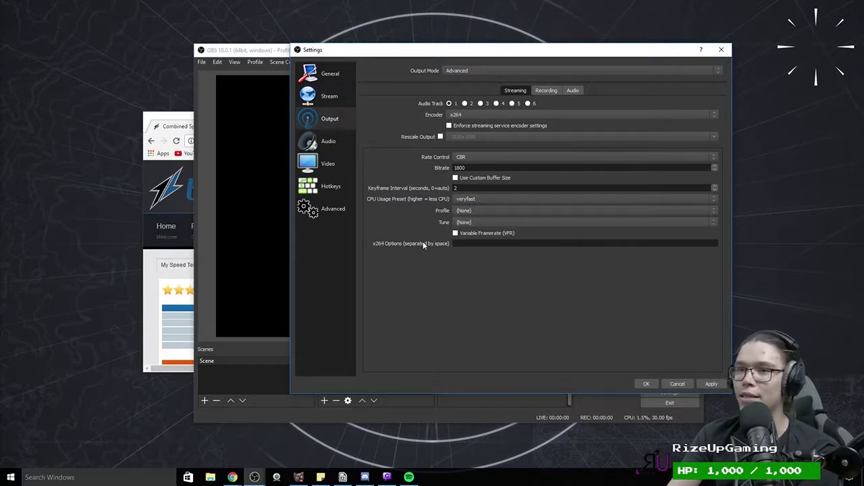
{"action": "left_click", "coordinate": [483, 200]}
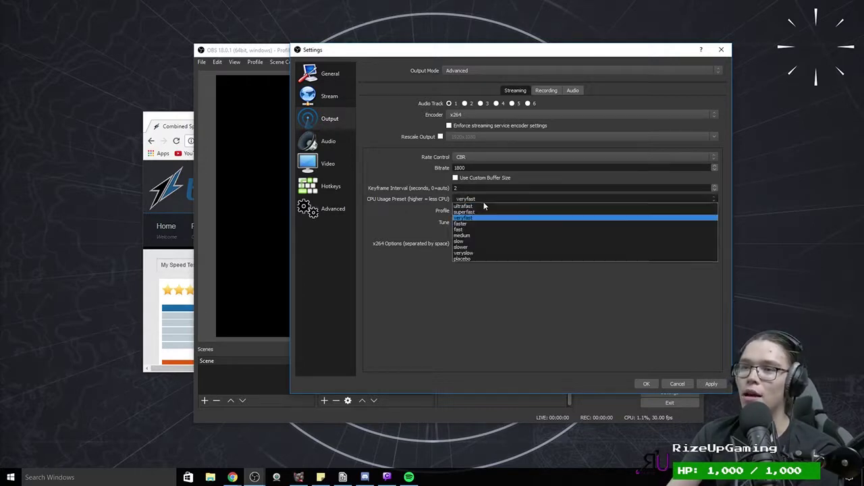
{"action": "left_click", "coordinate": [462, 241]}
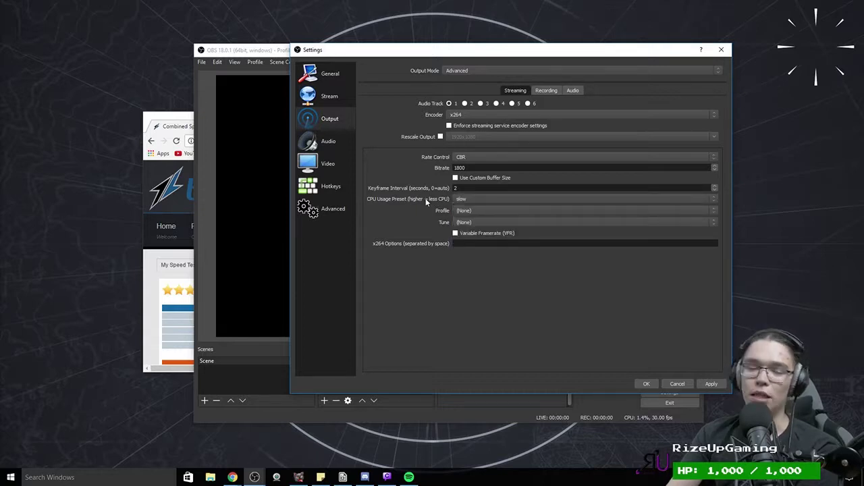
{"action": "left_click", "coordinate": [459, 198]}
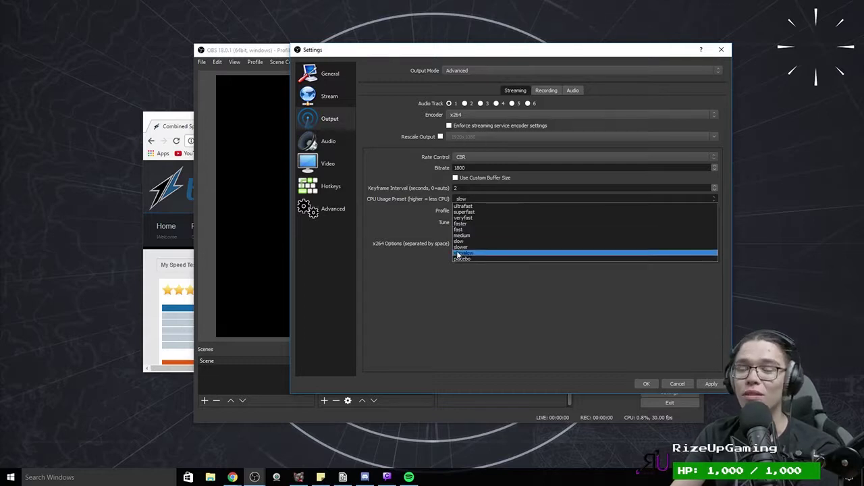
{"action": "left_click", "coordinate": [465, 241]}
{"action": "left_click", "coordinate": [465, 200]}
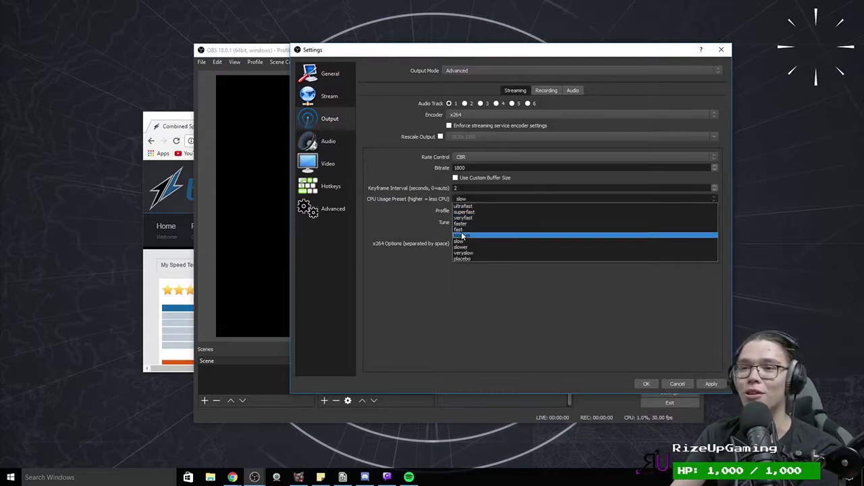
{"action": "left_click", "coordinate": [462, 235]}
{"action": "left_click", "coordinate": [477, 198]}
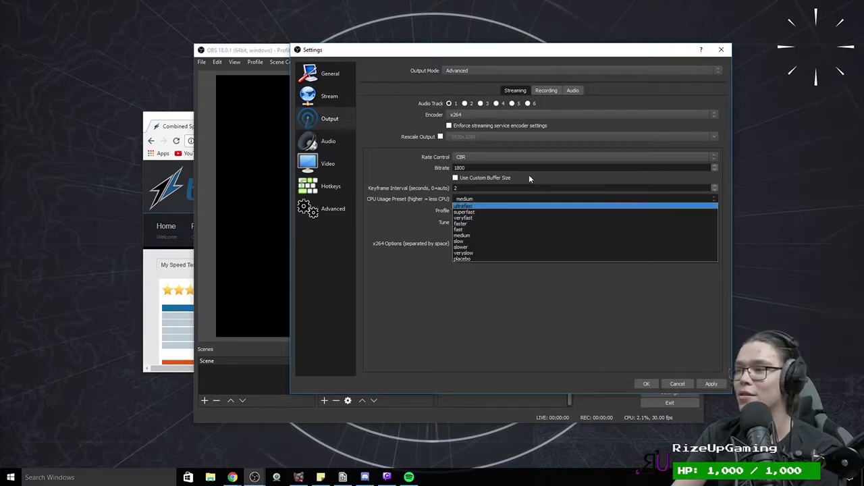
{"action": "left_click", "coordinate": [465, 206]}
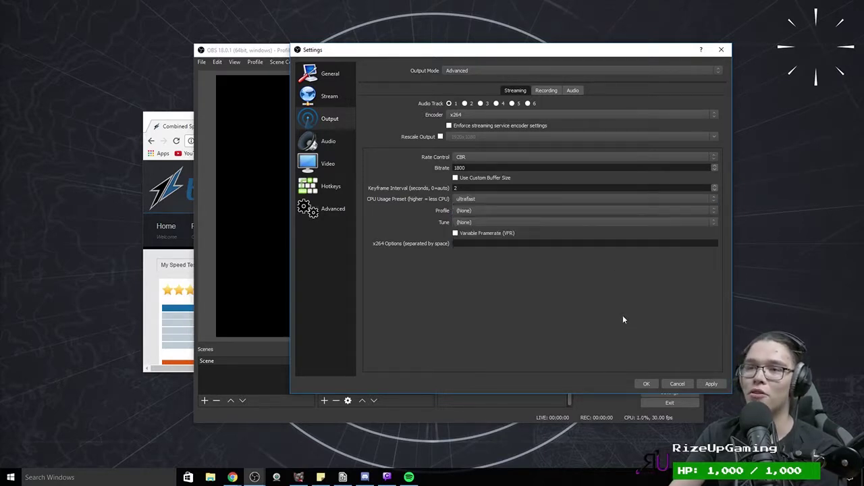
{"action": "left_click", "coordinate": [480, 202]}
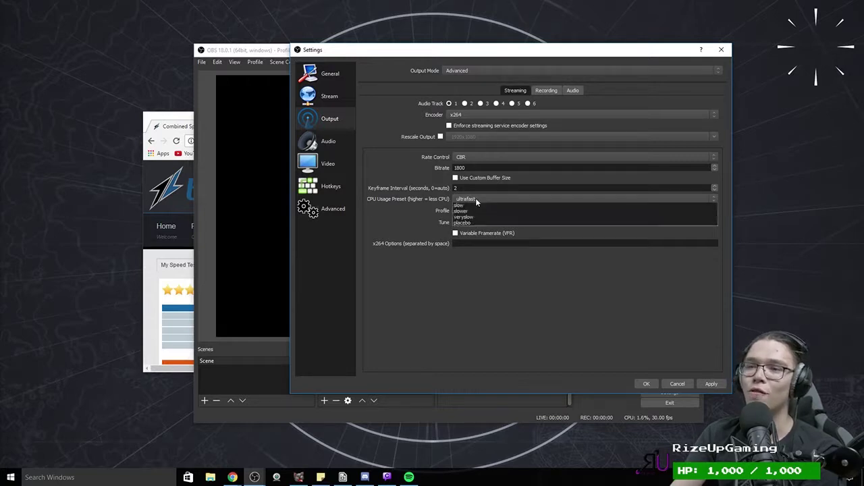
{"action": "left_click", "coordinate": [468, 220]}
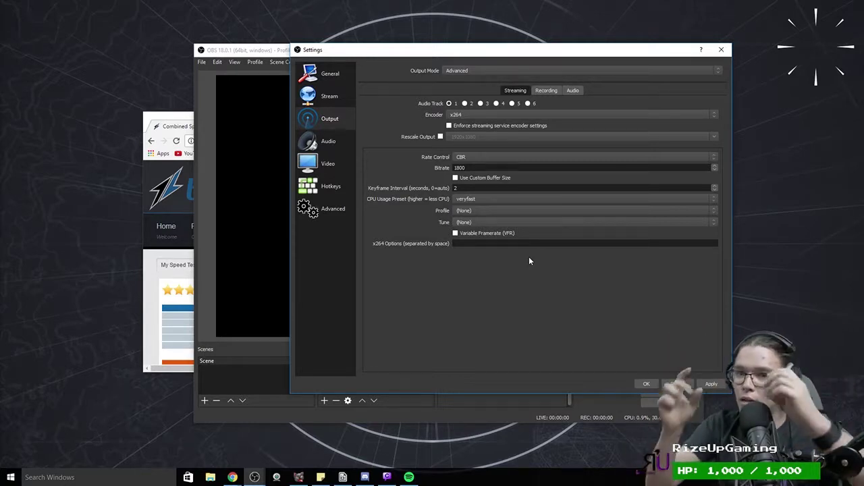
Step: Settle on the fast CPU usage preset after comparing faster and medium, then apply
{"action": "left_click", "coordinate": [484, 195]}
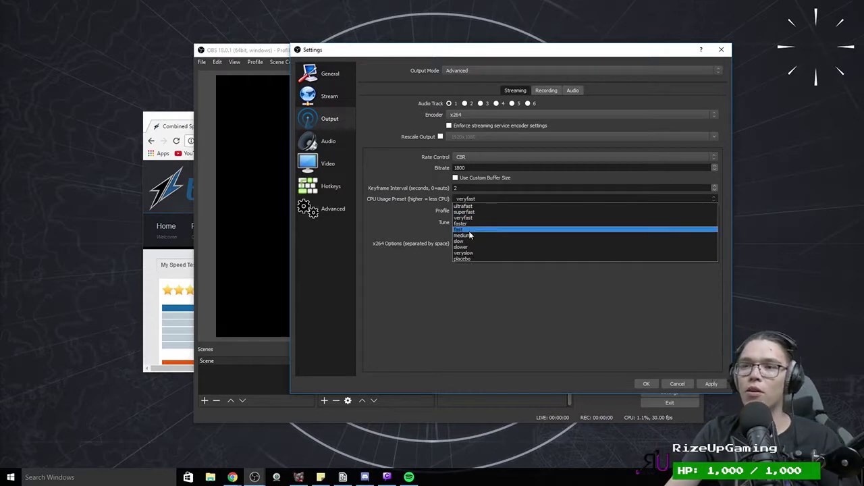
{"action": "left_click", "coordinate": [470, 232]}
{"action": "left_click", "coordinate": [480, 199]}
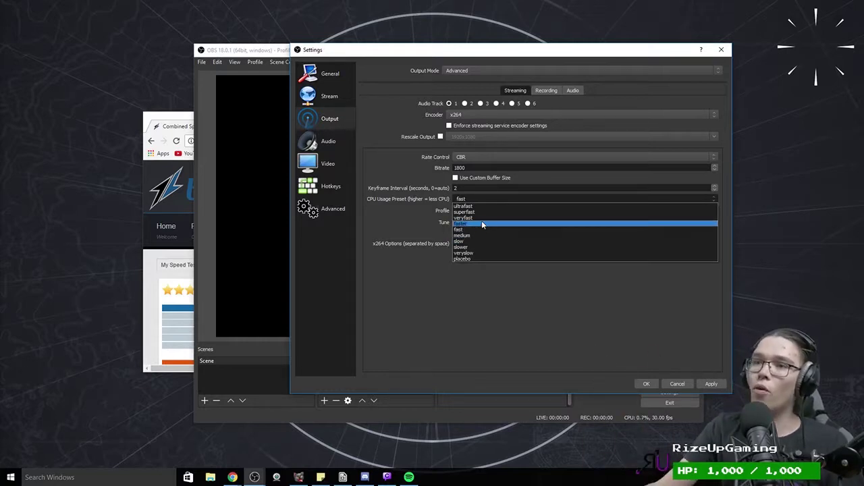
{"action": "left_click", "coordinate": [481, 220]}
{"action": "left_click", "coordinate": [466, 198]}
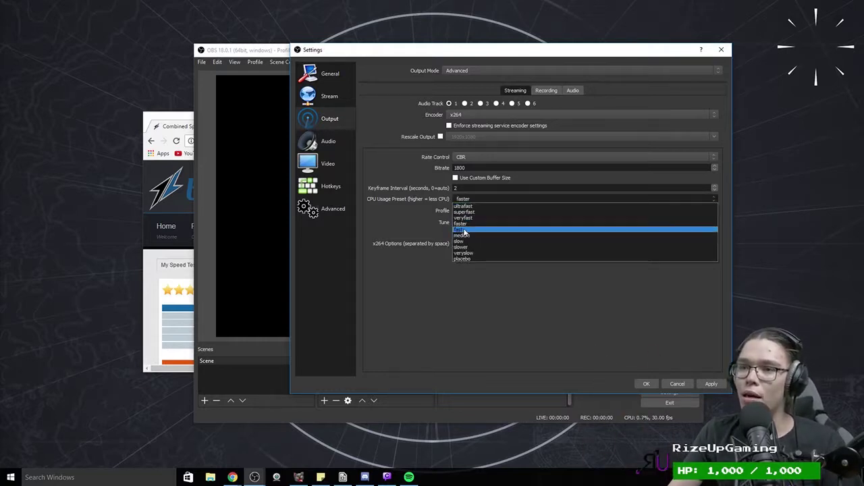
{"action": "left_click", "coordinate": [465, 230]}
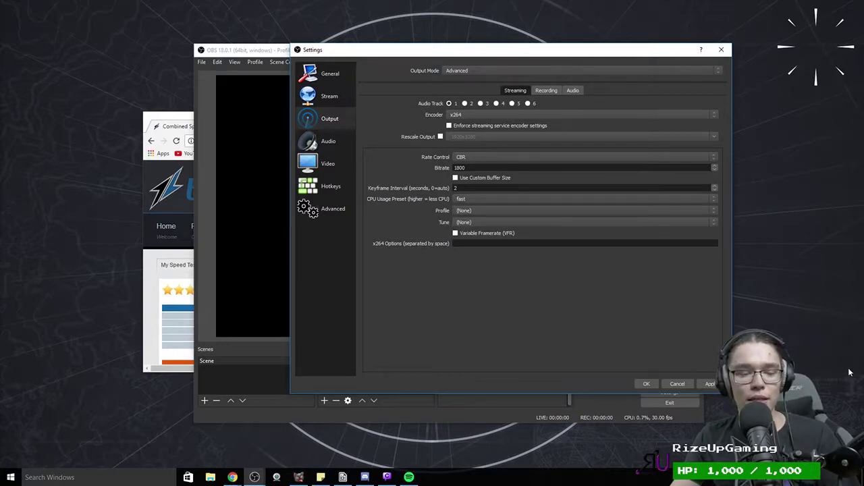
{"action": "left_click", "coordinate": [647, 199]}
{"action": "left_click", "coordinate": [647, 238]}
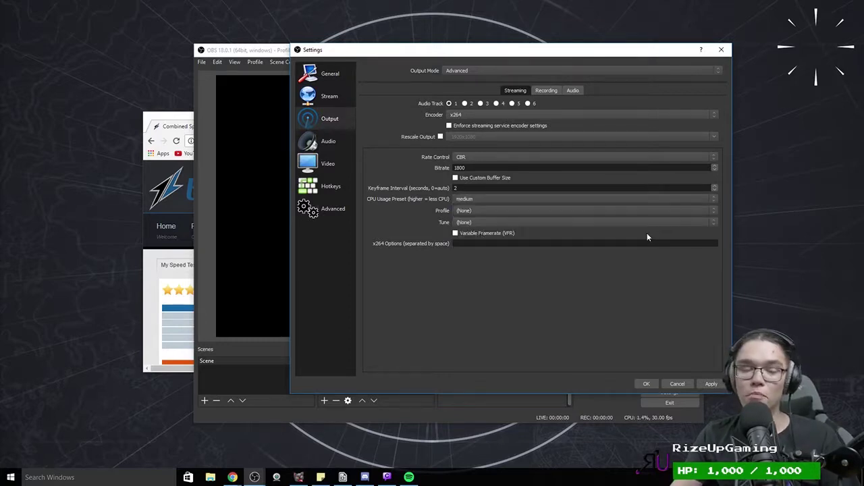
{"action": "left_click", "coordinate": [492, 200]}
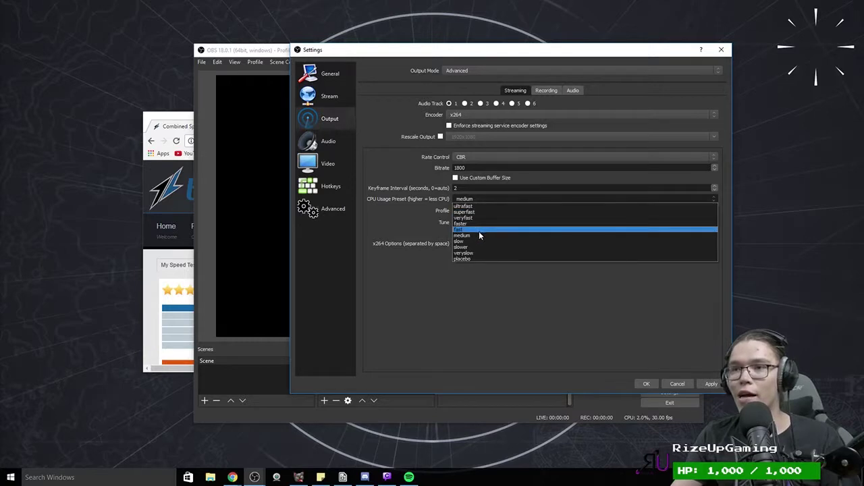
{"action": "left_click", "coordinate": [479, 231]}
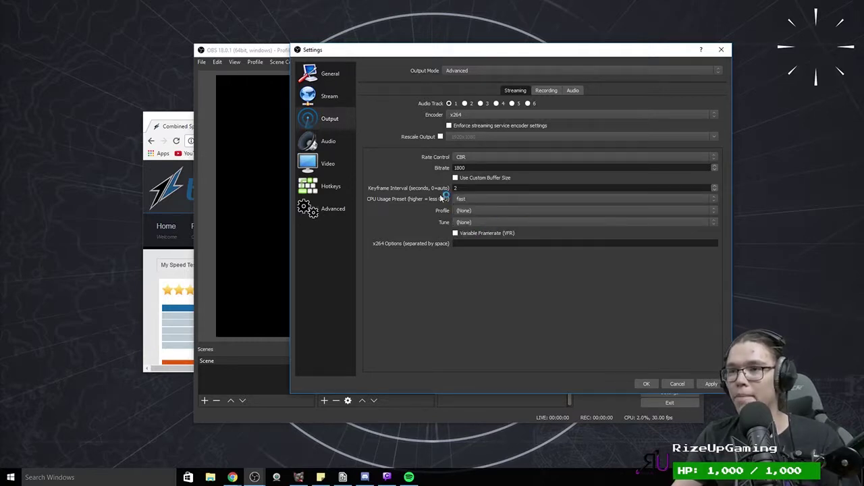
{"action": "left_click", "coordinate": [475, 203]}
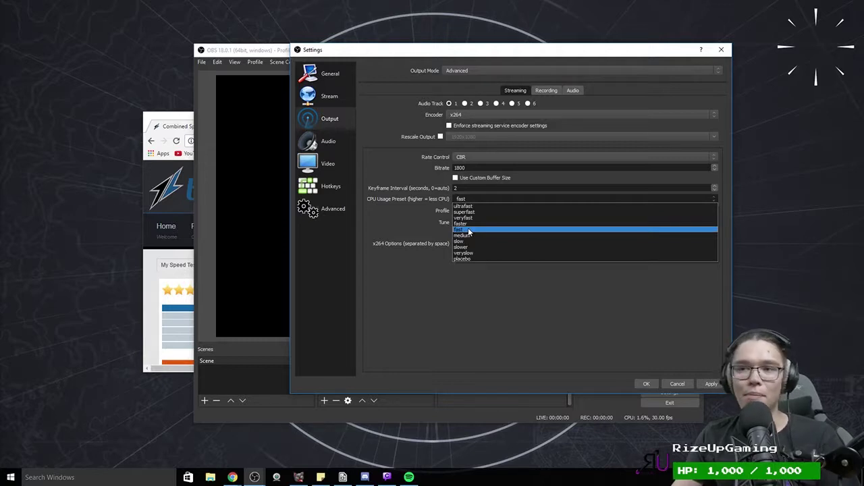
{"action": "left_click", "coordinate": [469, 231]}
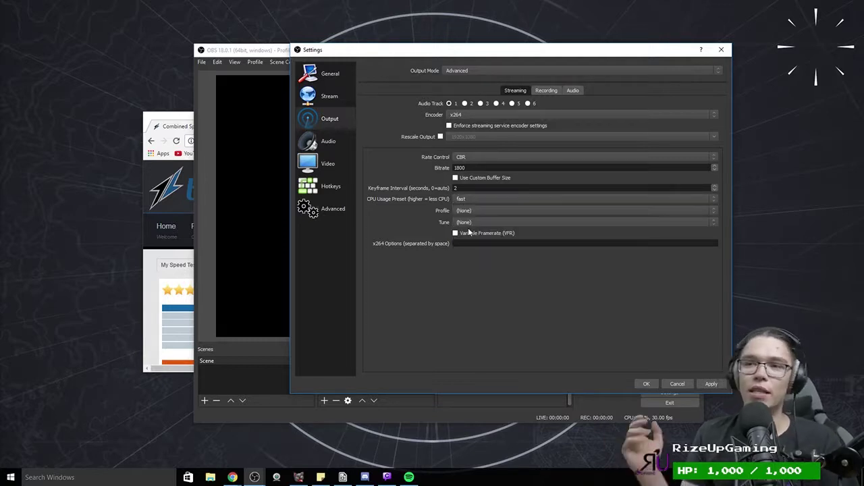
{"action": "left_click", "coordinate": [710, 385]}
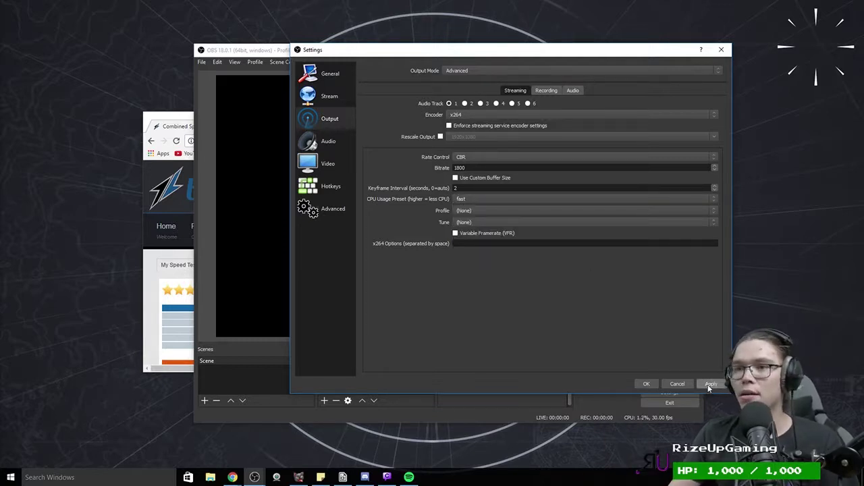
Step: Set the x264 encoder profile to main after trying high, keeping the fast CPU preset
{"action": "left_click", "coordinate": [475, 210]}
{"action": "left_click", "coordinate": [512, 248]}
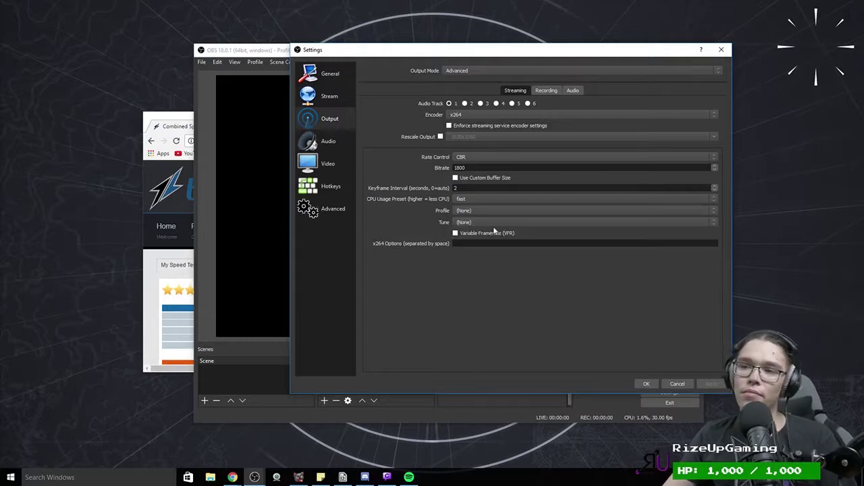
{"action": "left_click", "coordinate": [512, 211]}
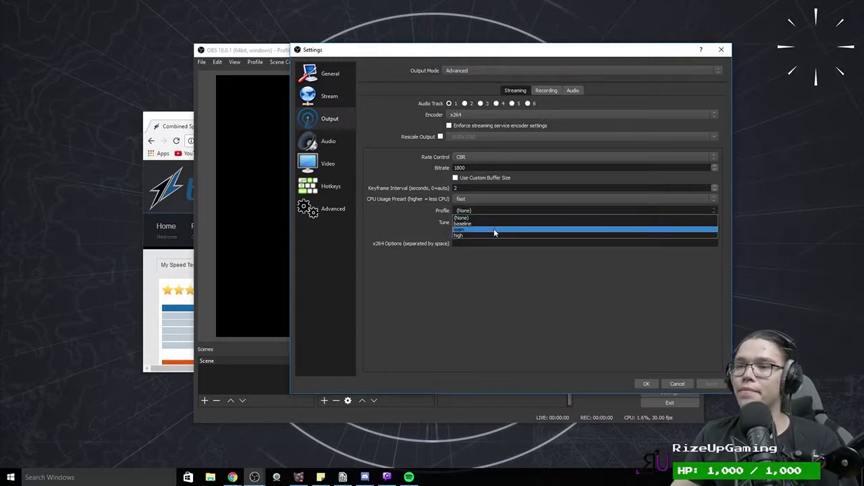
{"action": "left_click", "coordinate": [494, 229]}
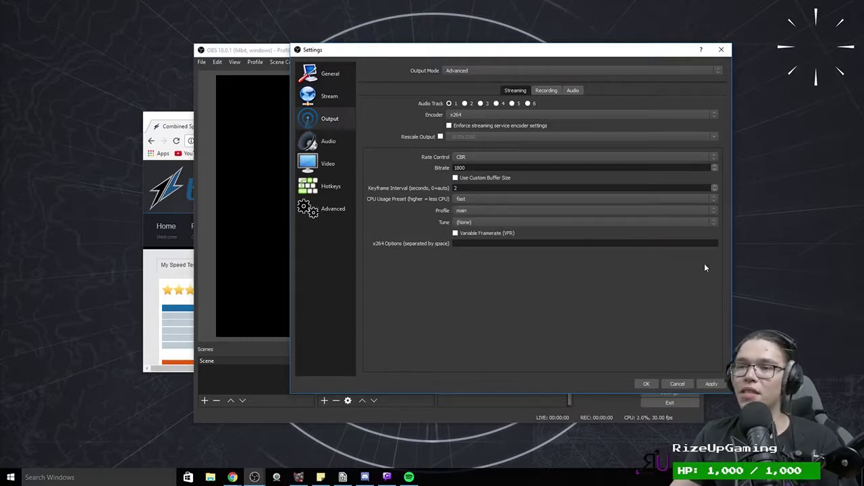
{"action": "left_click", "coordinate": [466, 210]}
{"action": "left_click", "coordinate": [456, 236]}
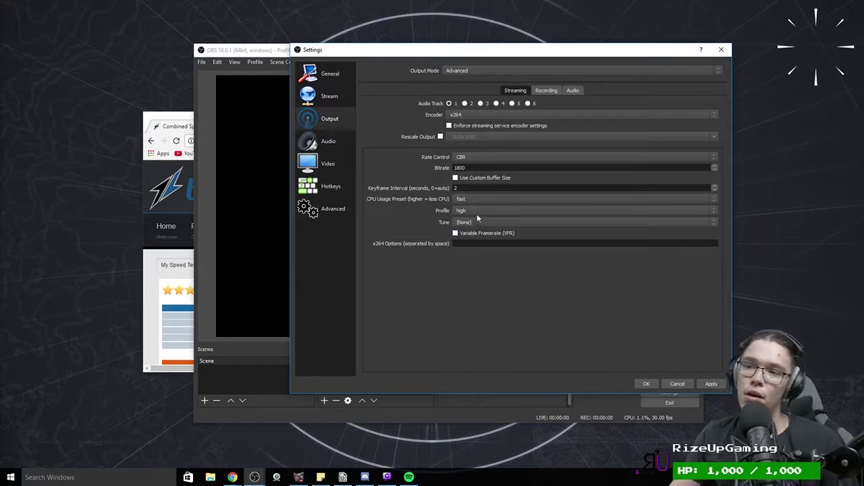
{"action": "left_click", "coordinate": [463, 212]}
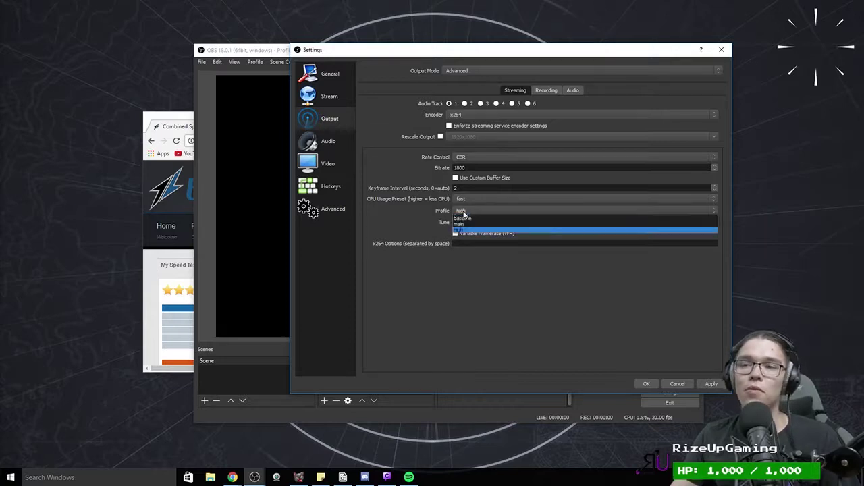
{"action": "left_click", "coordinate": [466, 230]}
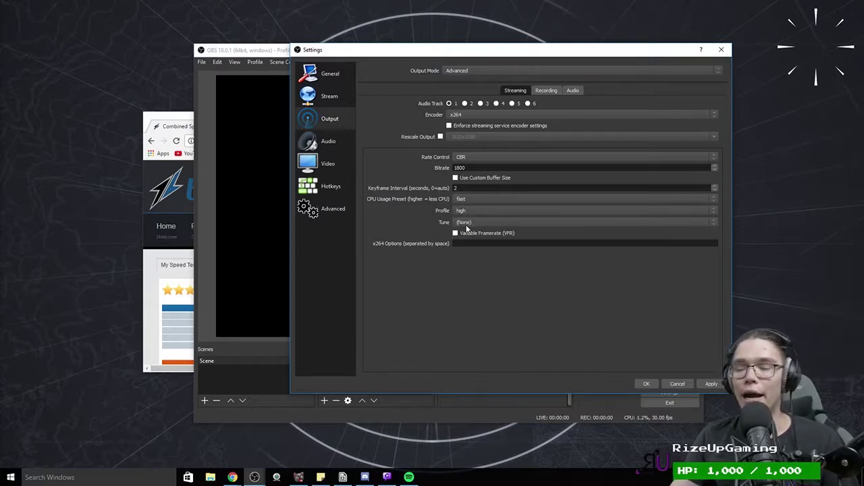
{"action": "left_click", "coordinate": [471, 212]}
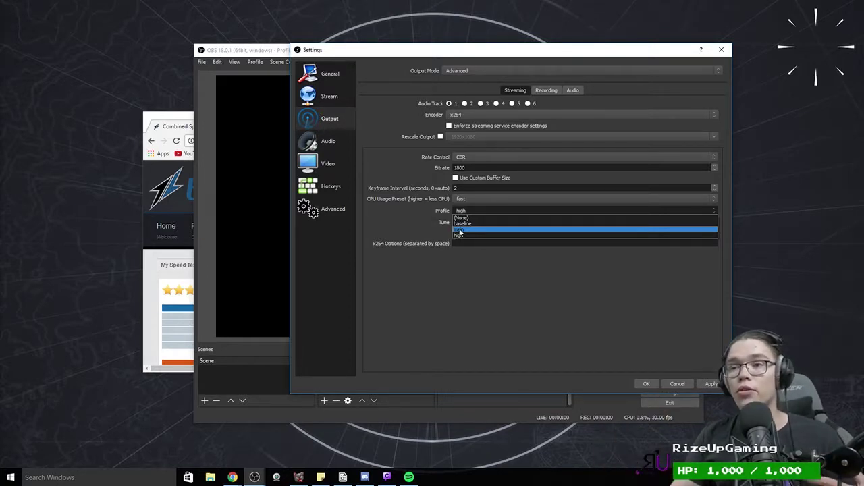
{"action": "left_click", "coordinate": [458, 235]}
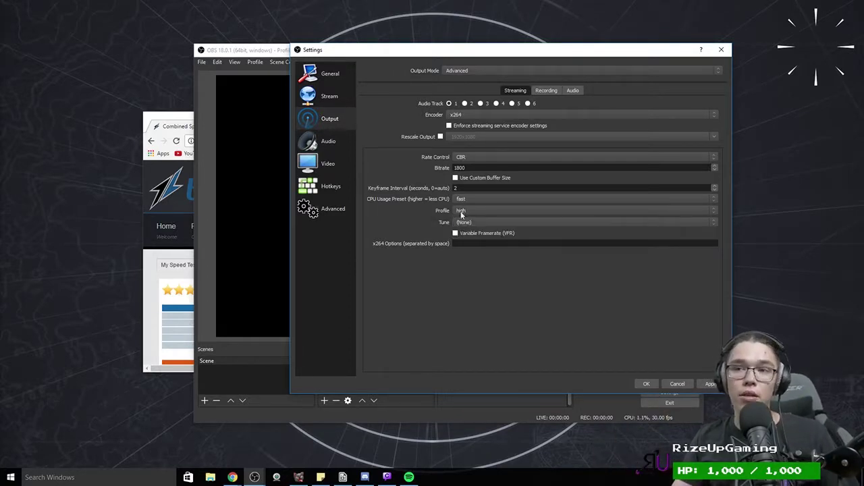
{"action": "left_click", "coordinate": [464, 211]}
{"action": "left_click", "coordinate": [465, 232]}
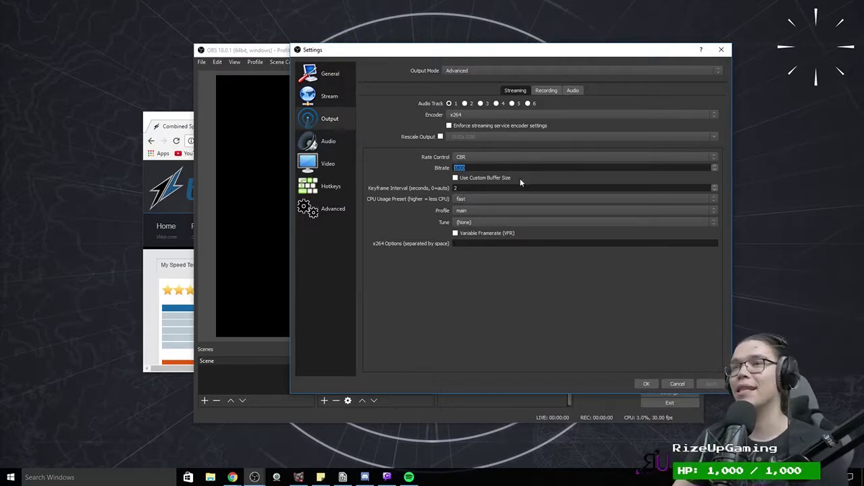
{"action": "left_click", "coordinate": [460, 200]}
{"action": "left_click", "coordinate": [421, 226]}
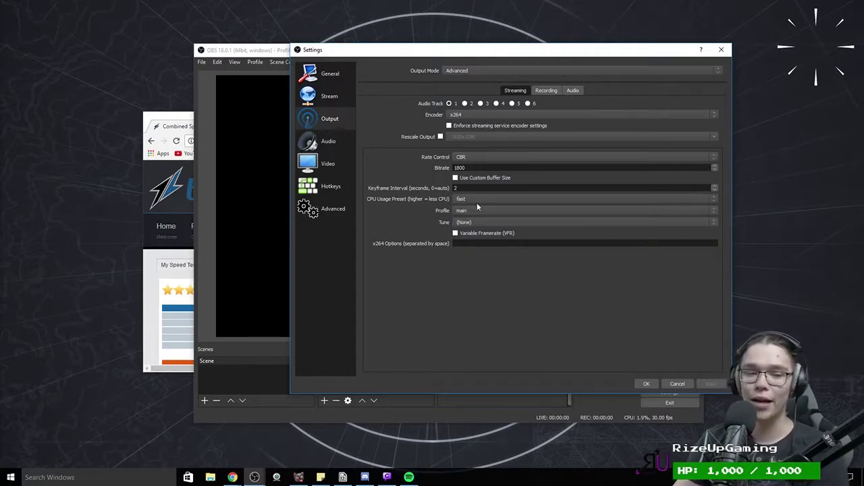
Step: Set the audio sample rate to 48khz and the channels to Stereo
{"action": "left_click", "coordinate": [315, 147]}
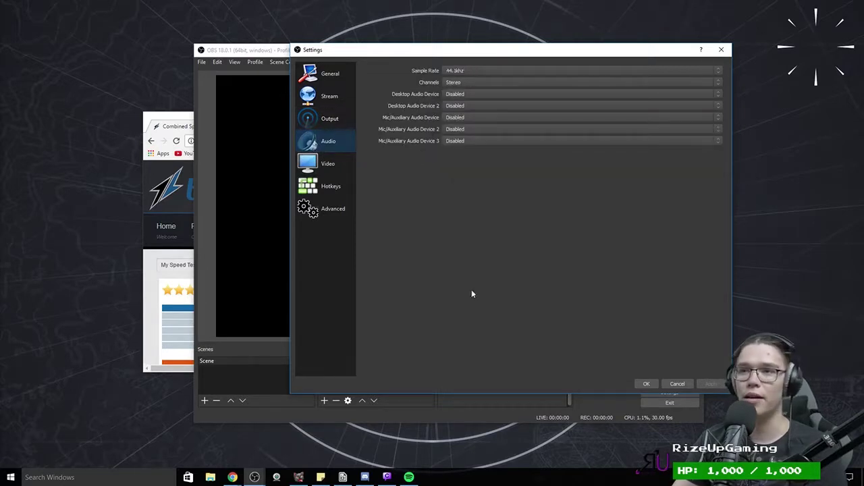
{"action": "left_click", "coordinate": [457, 74]}
{"action": "left_click", "coordinate": [469, 81]}
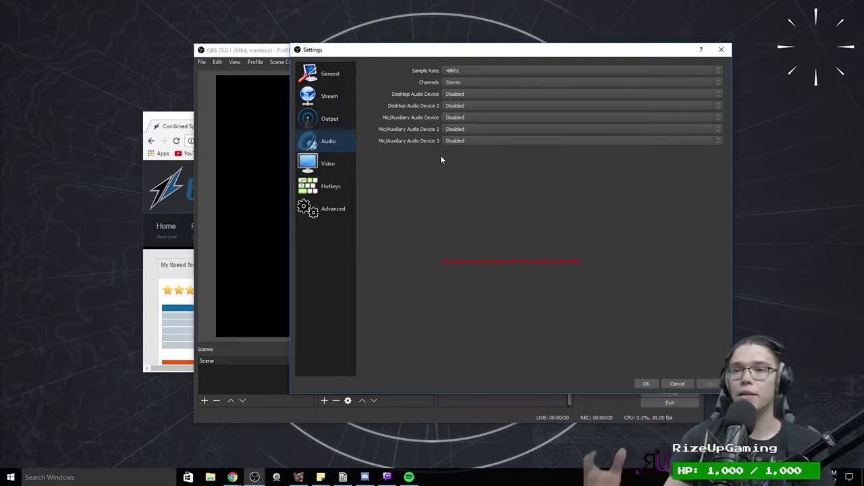
{"action": "left_click", "coordinate": [449, 81]}
{"action": "left_click", "coordinate": [481, 95]}
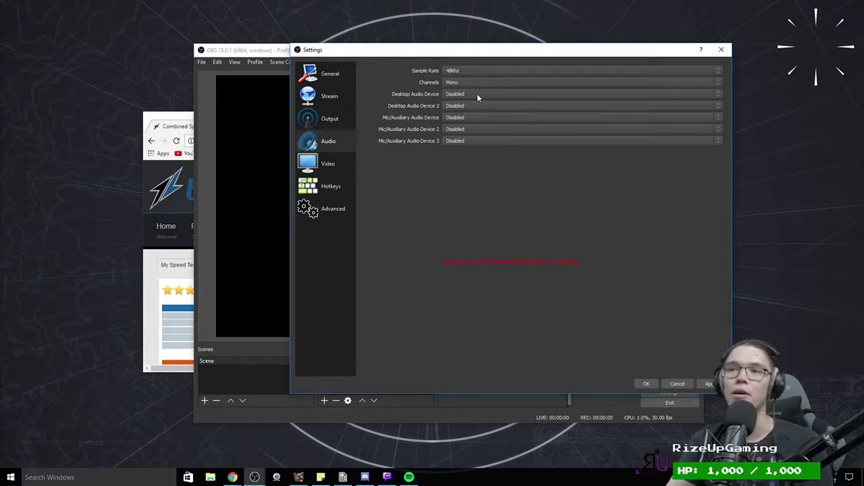
{"action": "left_click", "coordinate": [469, 84]}
{"action": "left_click", "coordinate": [459, 93]}
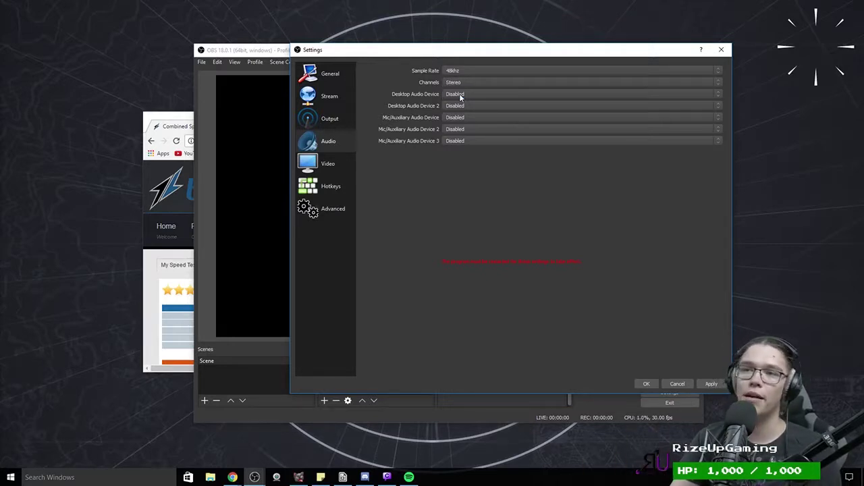
{"action": "left_click", "coordinate": [458, 81]}
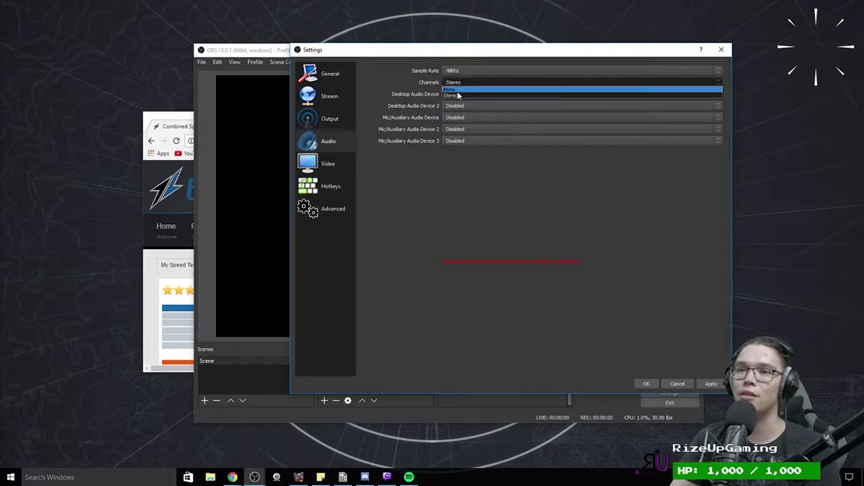
{"action": "left_click", "coordinate": [457, 93]}
Step: Use the USB Audio CODEC speakers and microphone as desktop and mic devices, then apply and close Settings
{"action": "left_click", "coordinate": [469, 94]}
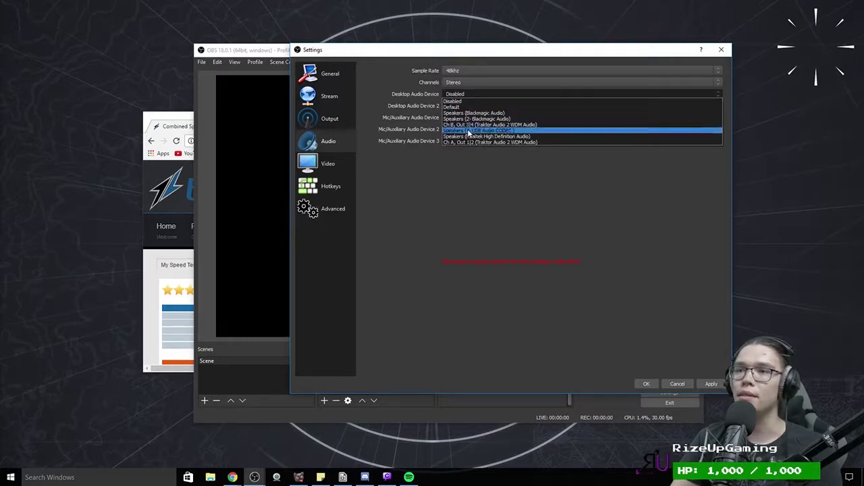
{"action": "left_click", "coordinate": [448, 94]}
{"action": "left_click", "coordinate": [449, 94]}
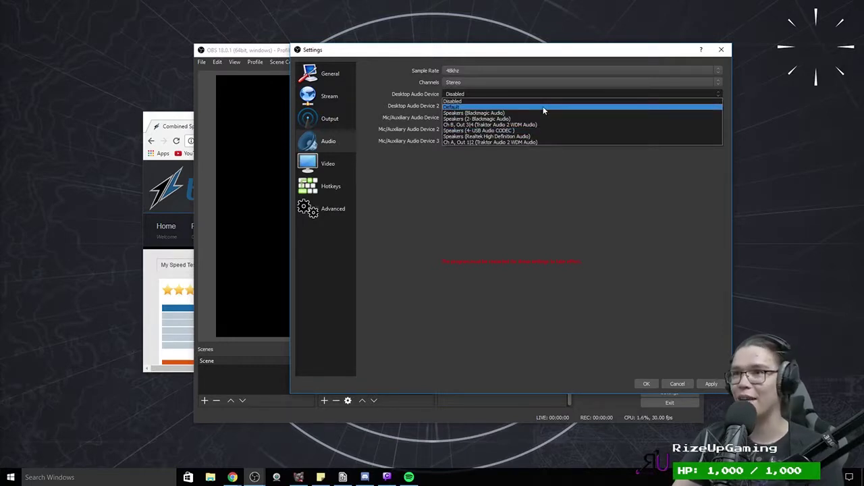
{"action": "left_click", "coordinate": [485, 130]}
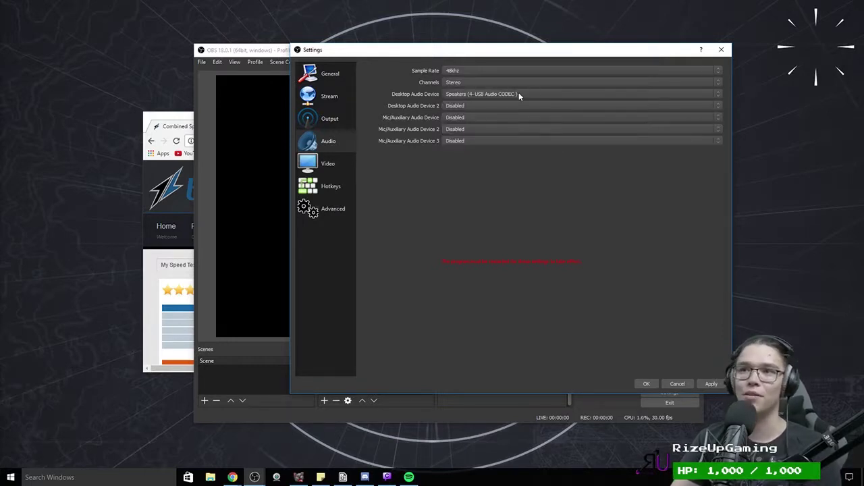
{"action": "left_click", "coordinate": [705, 382]}
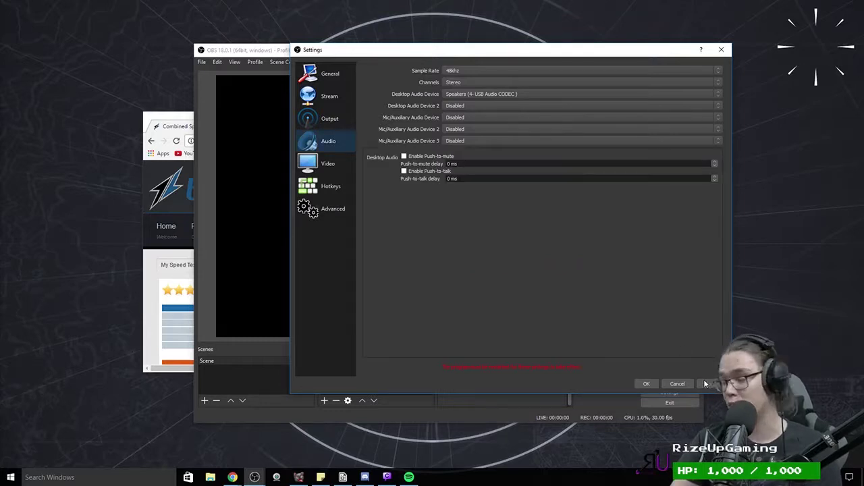
{"action": "left_click", "coordinate": [458, 117]}
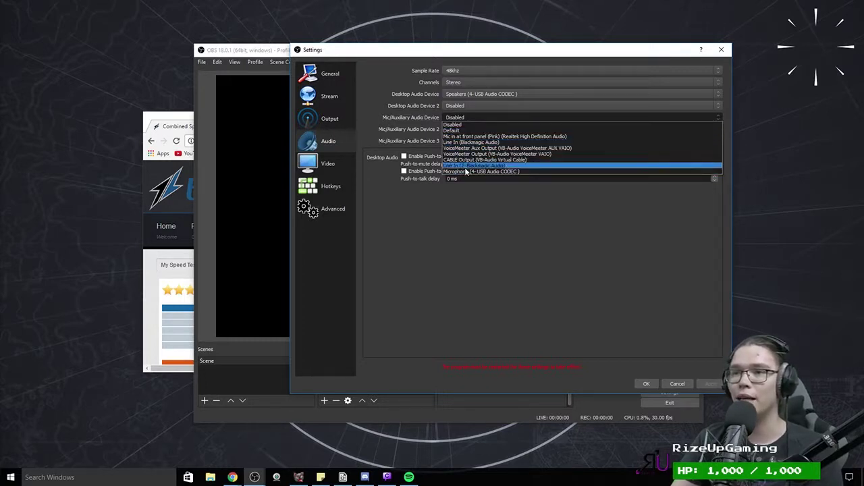
{"action": "left_click", "coordinate": [463, 171]}
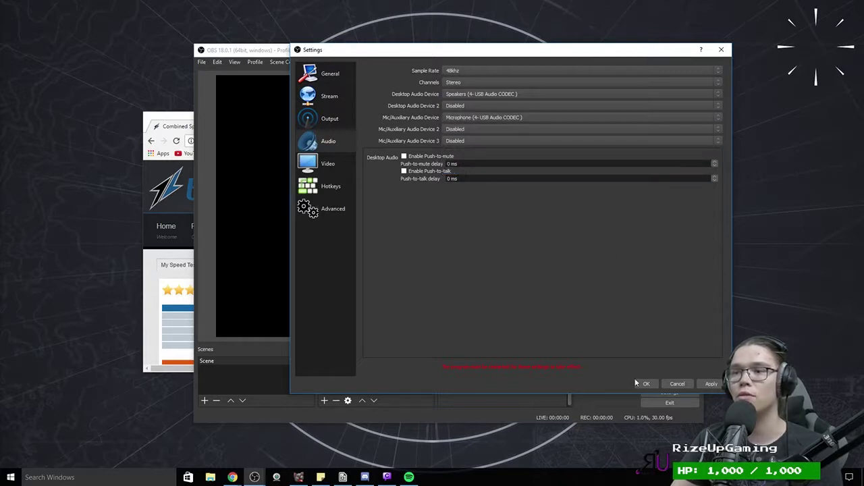
{"action": "left_click", "coordinate": [712, 384]}
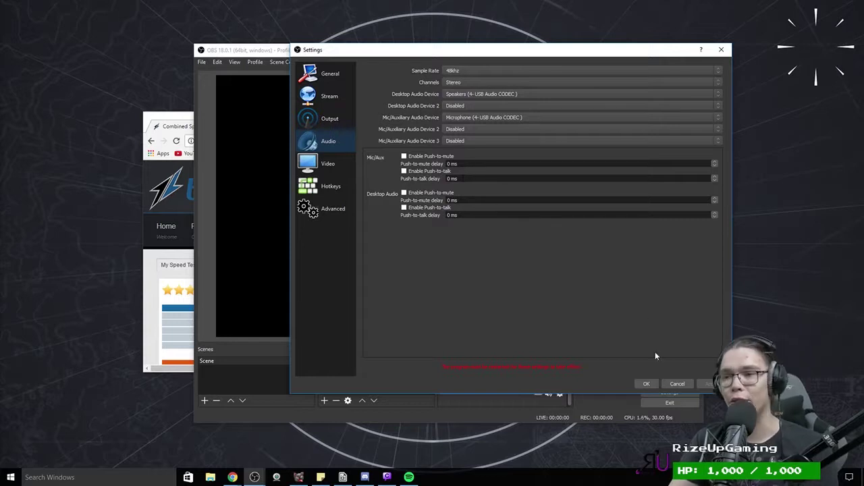
{"action": "left_click", "coordinate": [646, 384]}
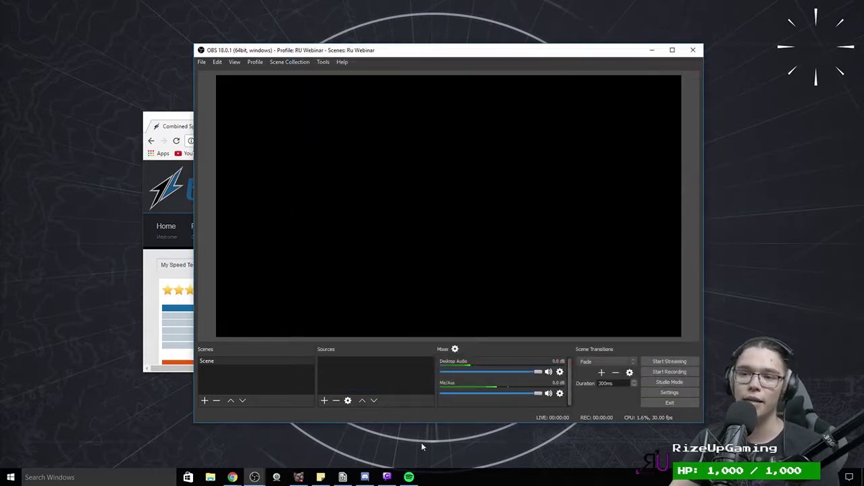
Step: Enable Downmix to Mono for Mic/Aux in Advanced Audio Properties, leaving Desktop Audio stereo
{"action": "left_click", "coordinate": [453, 350]}
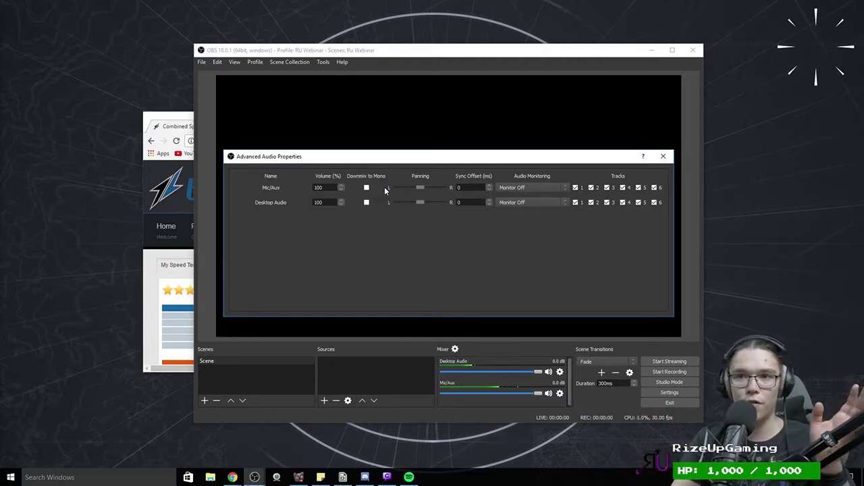
{"action": "left_click", "coordinate": [663, 156]}
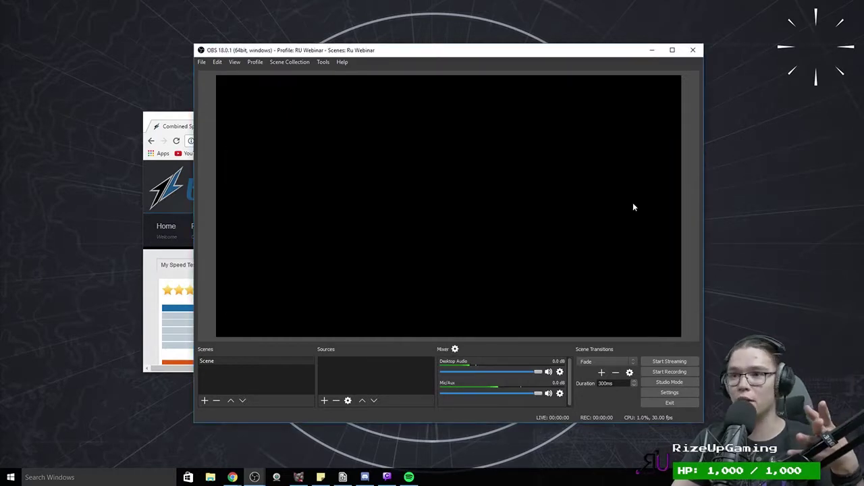
{"action": "left_click", "coordinate": [455, 349]}
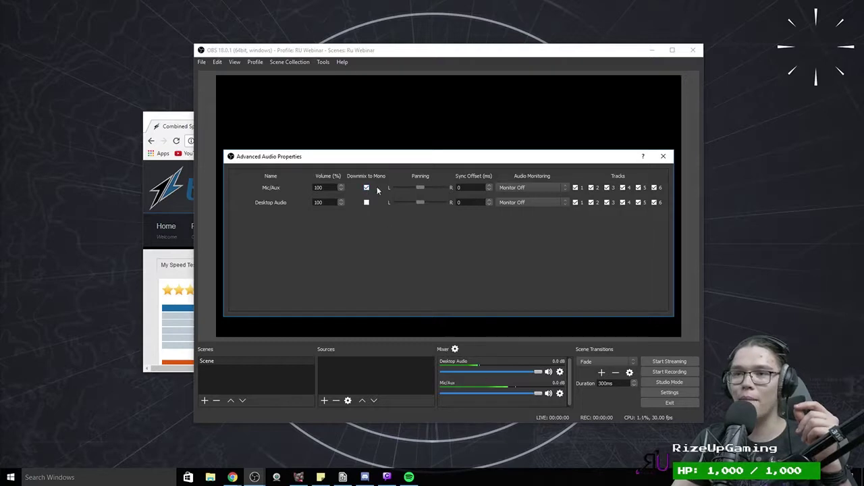
{"action": "left_click", "coordinate": [663, 156]}
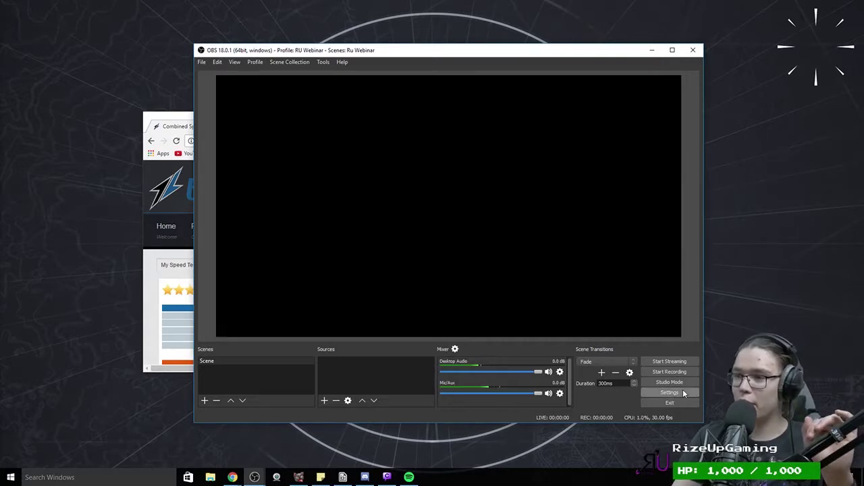
{"action": "left_click", "coordinate": [684, 394]}
Step: On the Audio page, re-pick Microphone (4- USB Audio CODEC) as the Mic/Auxiliary device
{"action": "left_click", "coordinate": [266, 156]}
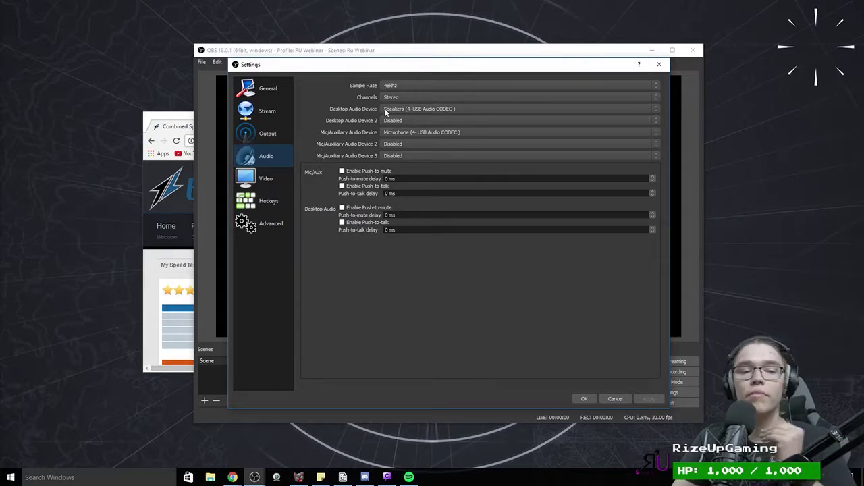
{"action": "scroll", "coordinate": [382, 132], "scroll_direction": "up", "scroll_amount": 1}
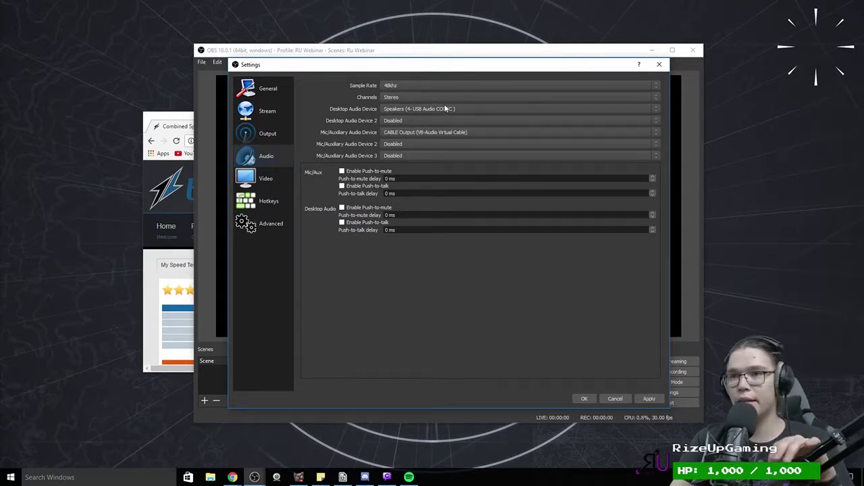
{"action": "left_click", "coordinate": [423, 131]}
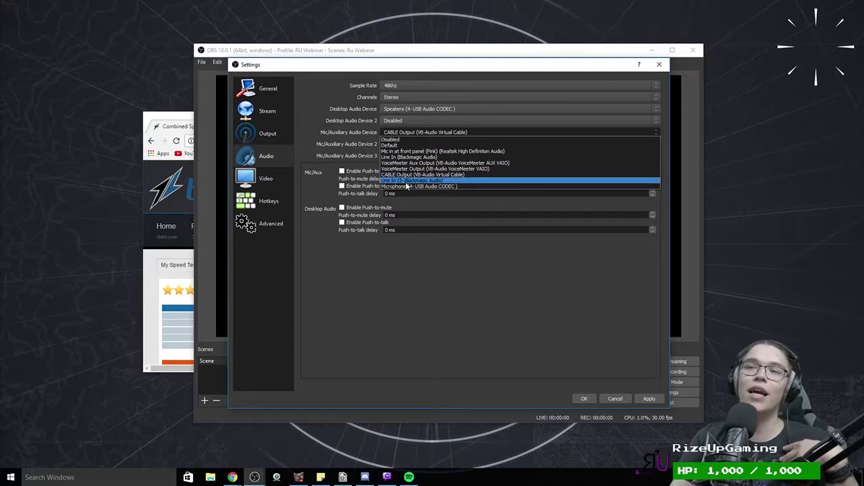
{"action": "left_click", "coordinate": [406, 183]}
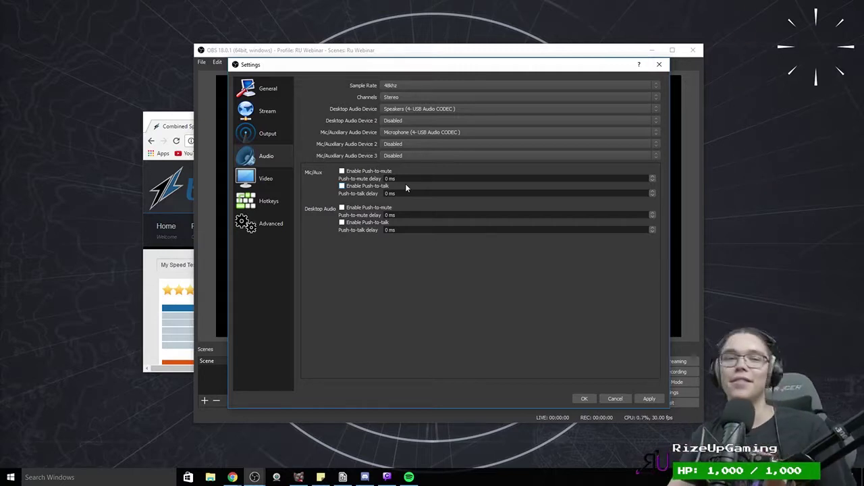
Step: Scale the 1920x1080 base canvas to a 960x540 output at 30 FPS, after briefly trying 1536x864
{"action": "left_click", "coordinate": [247, 179]}
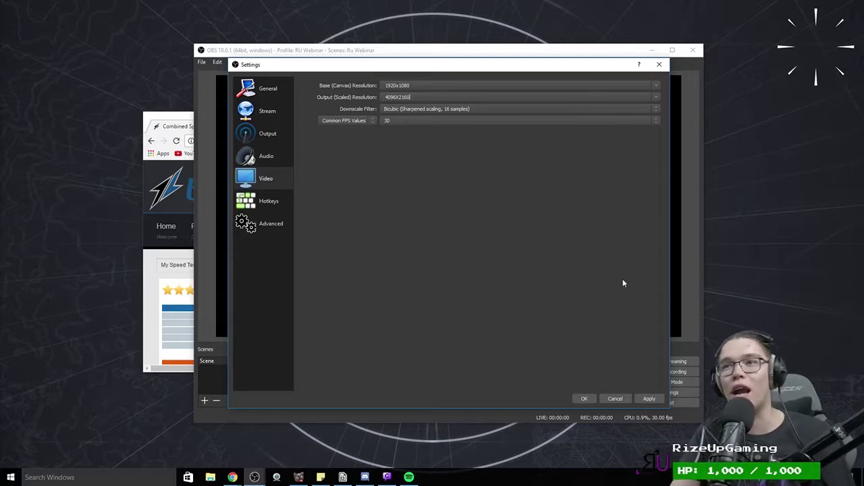
{"action": "left_click", "coordinate": [651, 95]}
{"action": "left_click", "coordinate": [631, 111]}
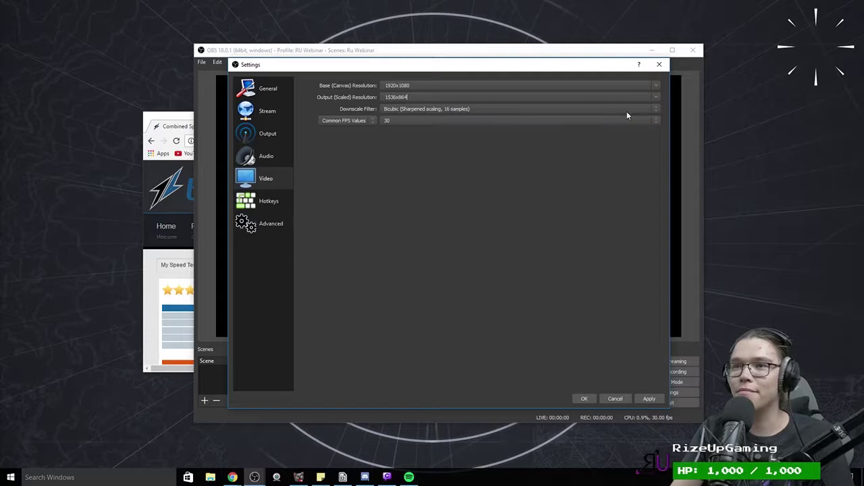
{"action": "left_click", "coordinate": [659, 97]}
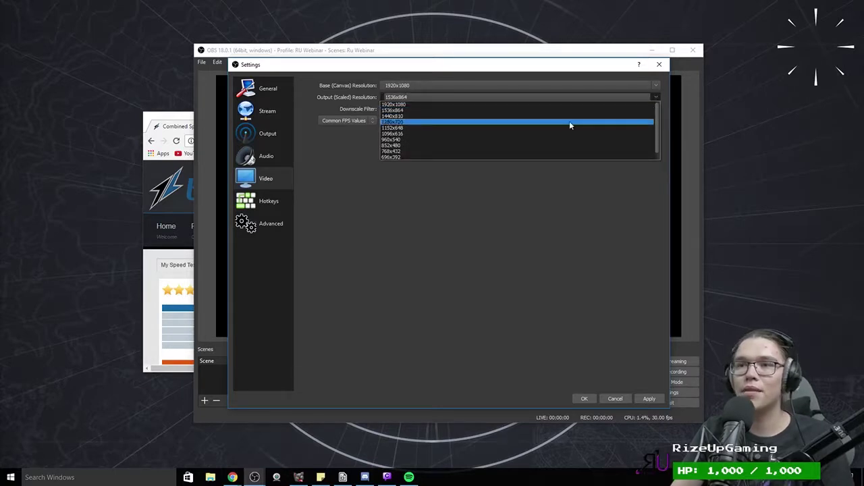
{"action": "left_click", "coordinate": [548, 163]}
{"action": "left_click", "coordinate": [268, 133]}
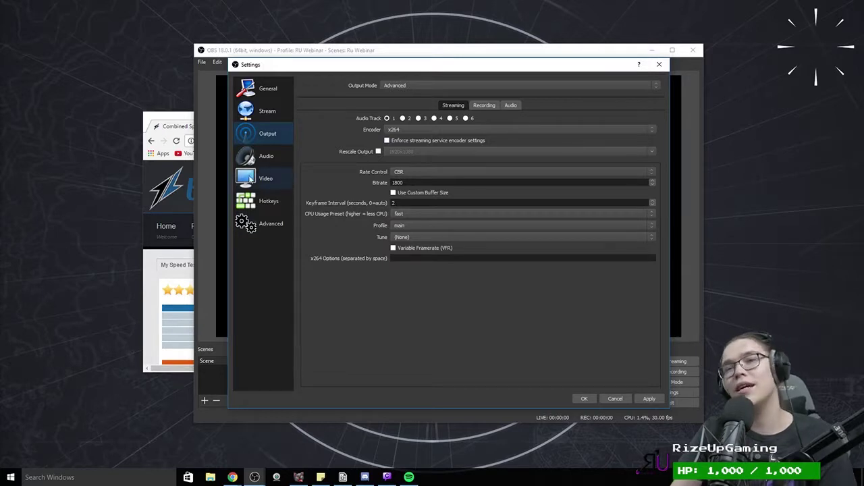
{"action": "left_click", "coordinate": [270, 158]}
{"action": "left_click", "coordinate": [277, 170]}
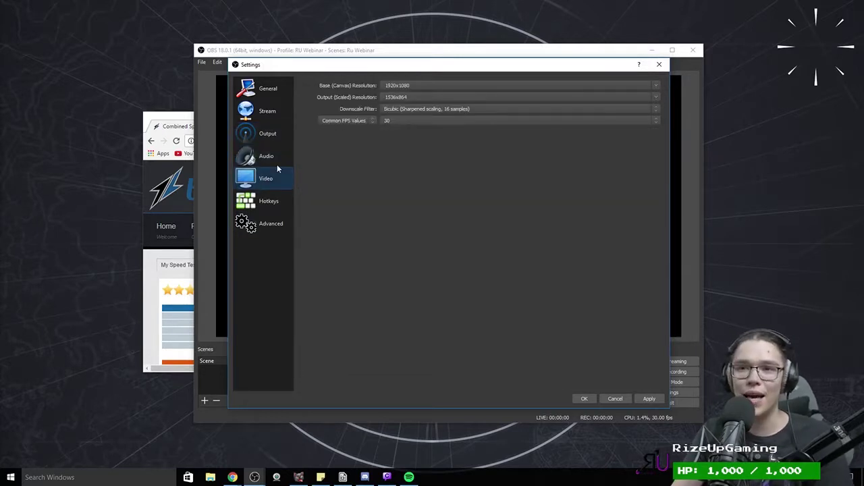
{"action": "left_click", "coordinate": [659, 96]}
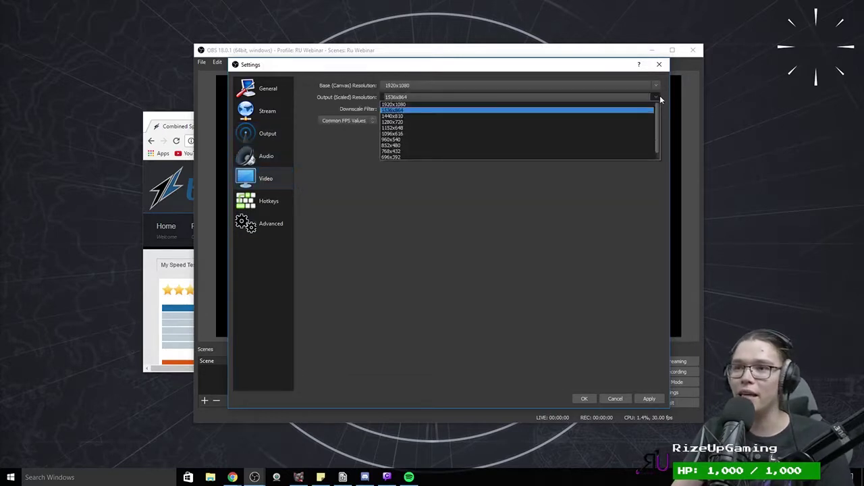
{"action": "left_click", "coordinate": [559, 141]}
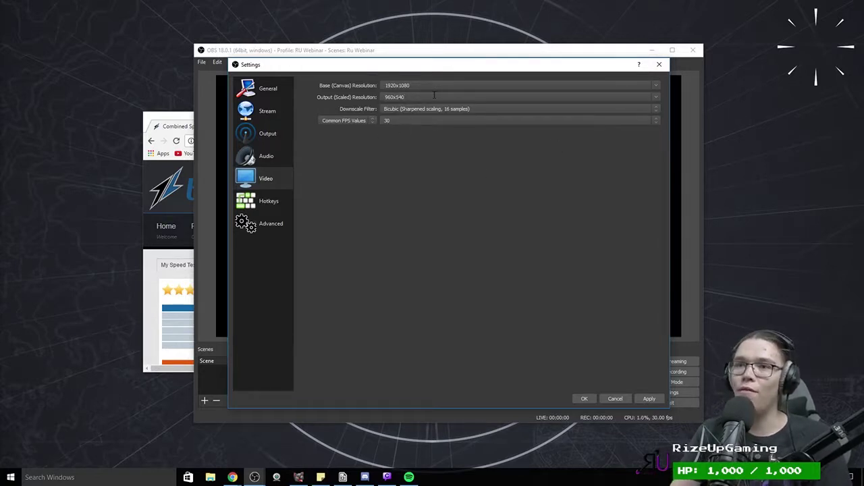
{"action": "double_click", "coordinate": [385, 97]}
{"action": "left_click", "coordinate": [411, 122]}
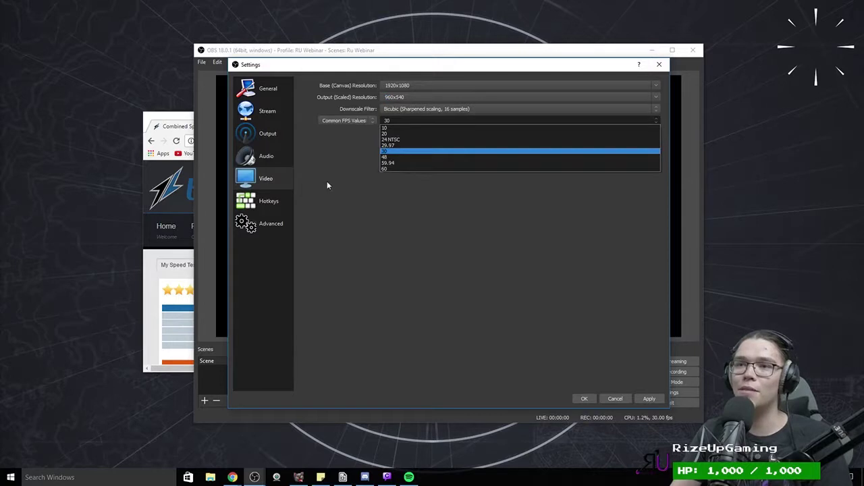
{"action": "left_click", "coordinate": [404, 183]}
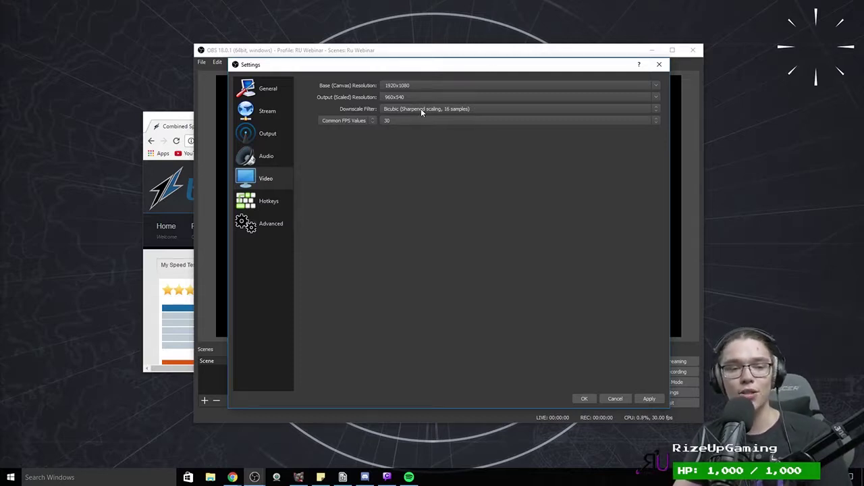
Step: Set the video downscale filter to Lanczos (sharpened scaling, 32 samples)
{"action": "left_click", "coordinate": [421, 108]}
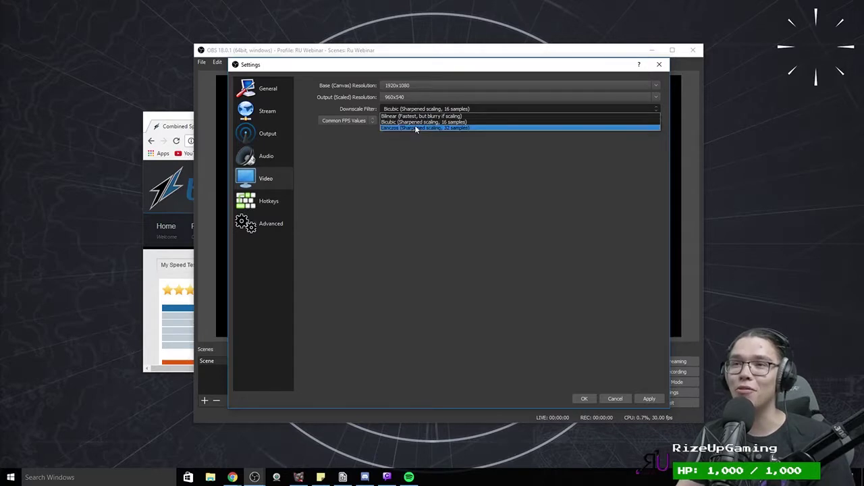
{"action": "left_click", "coordinate": [415, 125]}
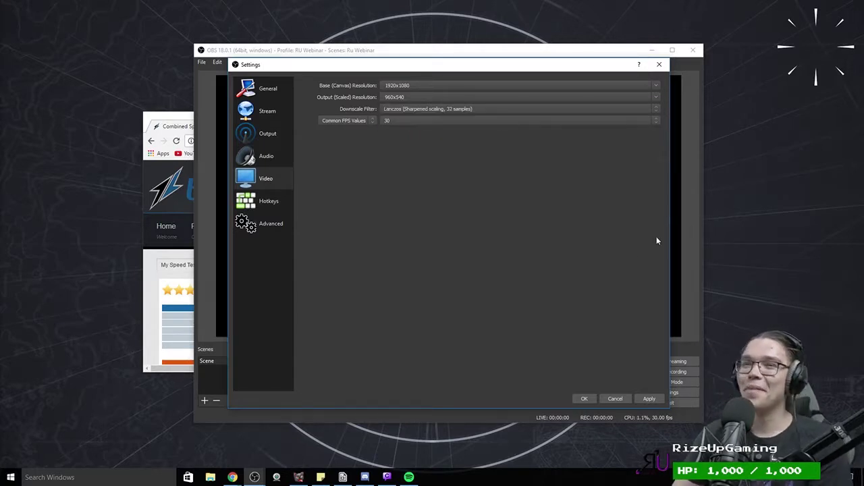
{"action": "left_click", "coordinate": [418, 112]}
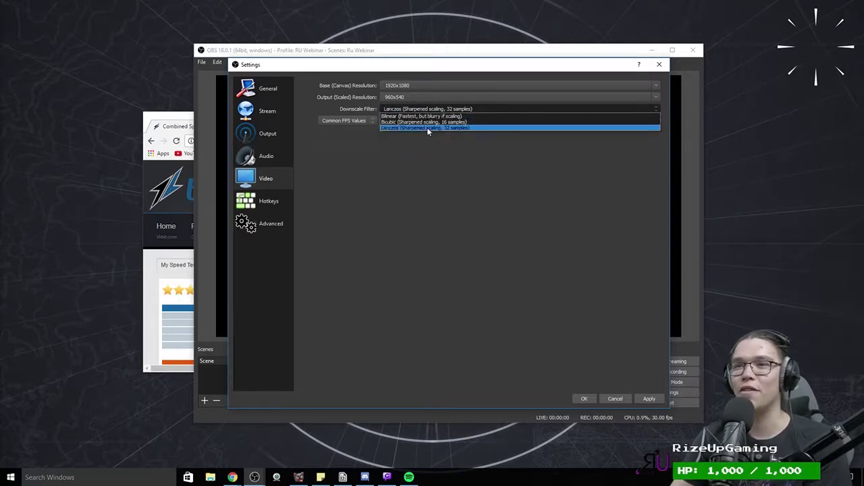
{"action": "left_click", "coordinate": [427, 127]}
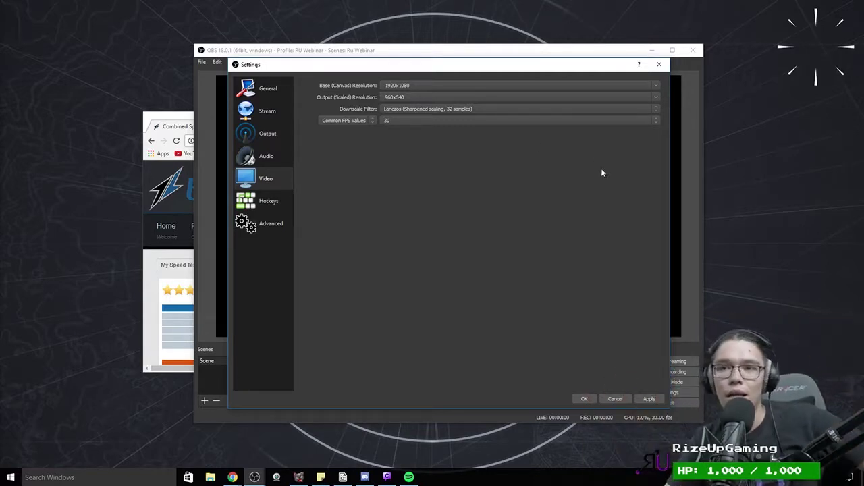
{"action": "left_click", "coordinate": [439, 110]}
{"action": "left_click", "coordinate": [439, 127]}
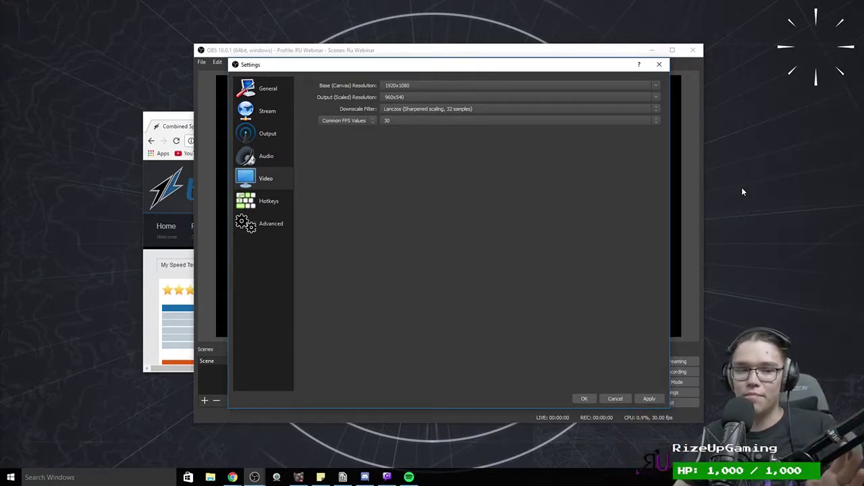
{"action": "left_click", "coordinate": [515, 111]}
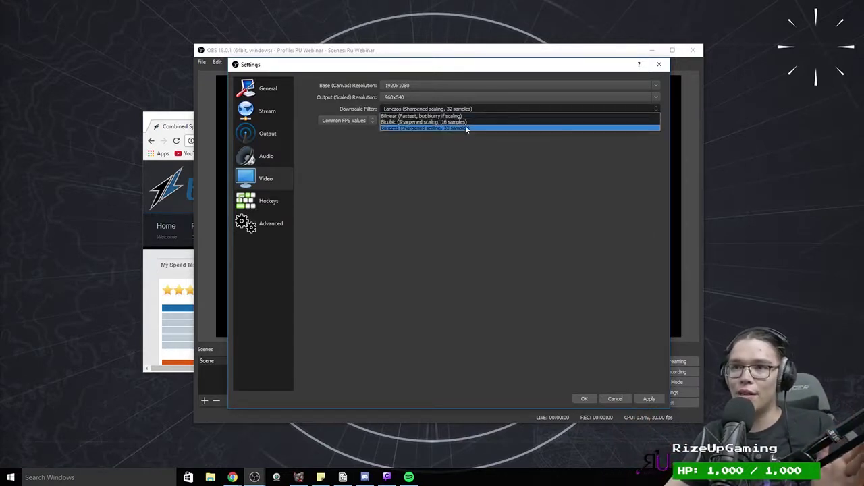
{"action": "left_click", "coordinate": [466, 127]}
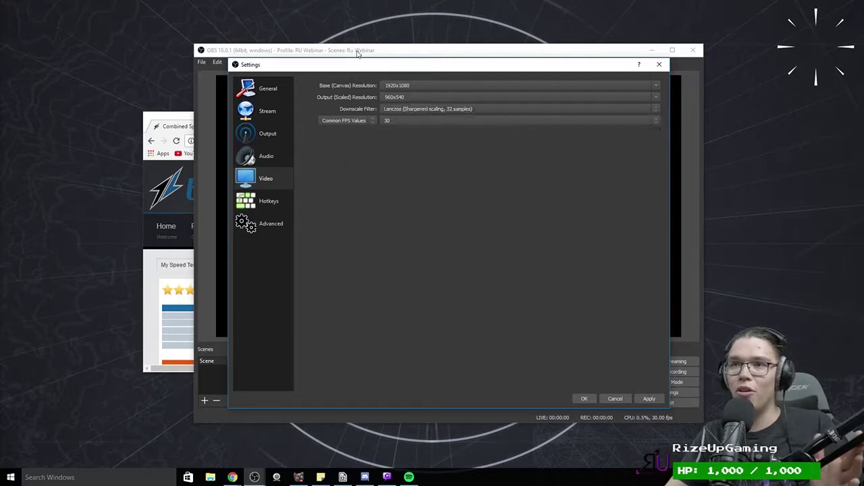
{"action": "left_click", "coordinate": [419, 110]}
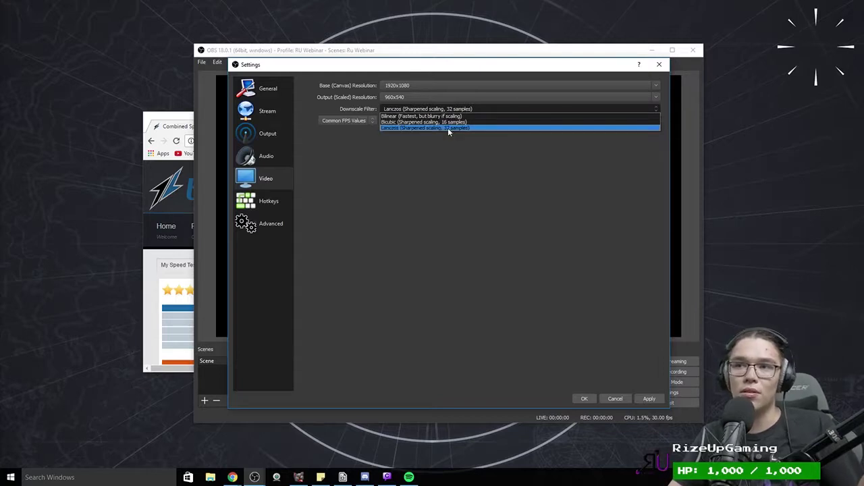
{"action": "left_click", "coordinate": [448, 128]}
{"action": "left_click", "coordinate": [448, 110]}
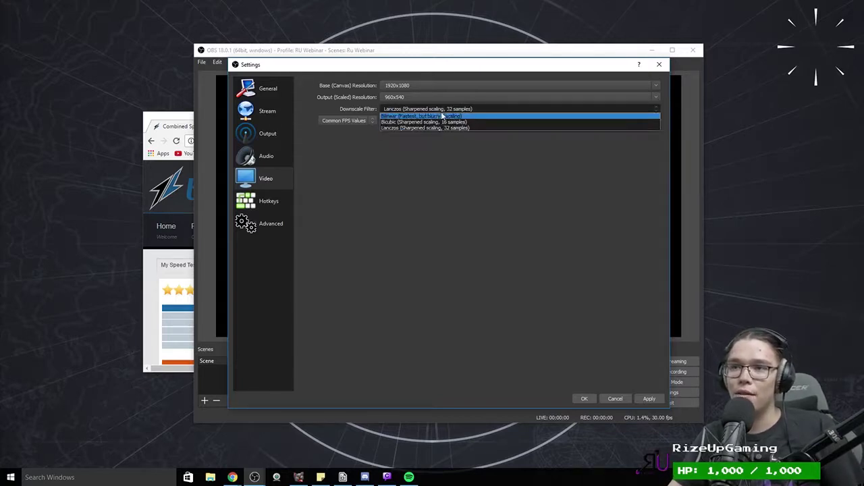
{"action": "left_click", "coordinate": [439, 173]}
{"action": "left_click", "coordinate": [442, 111]}
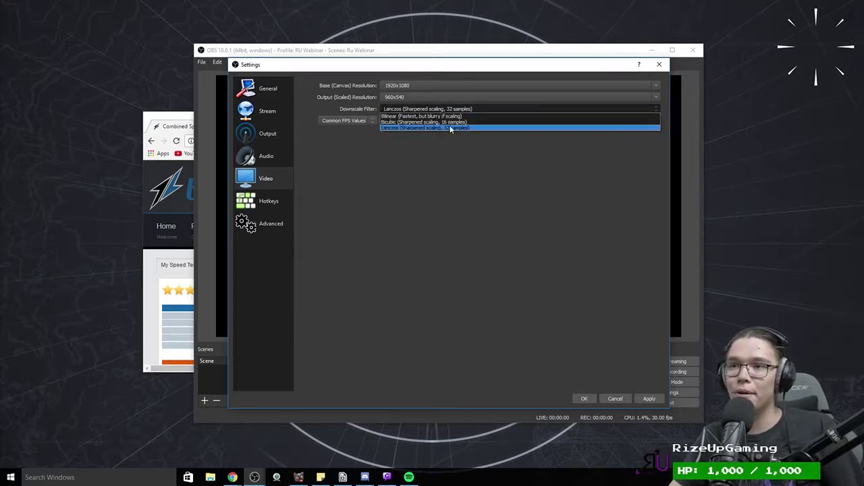
{"action": "left_click", "coordinate": [447, 128]}
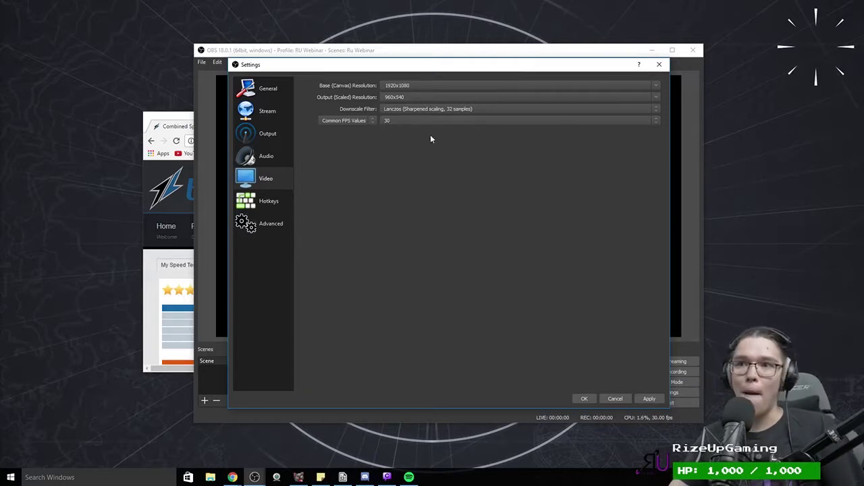
{"action": "left_click", "coordinate": [430, 110]}
{"action": "left_click", "coordinate": [413, 135]}
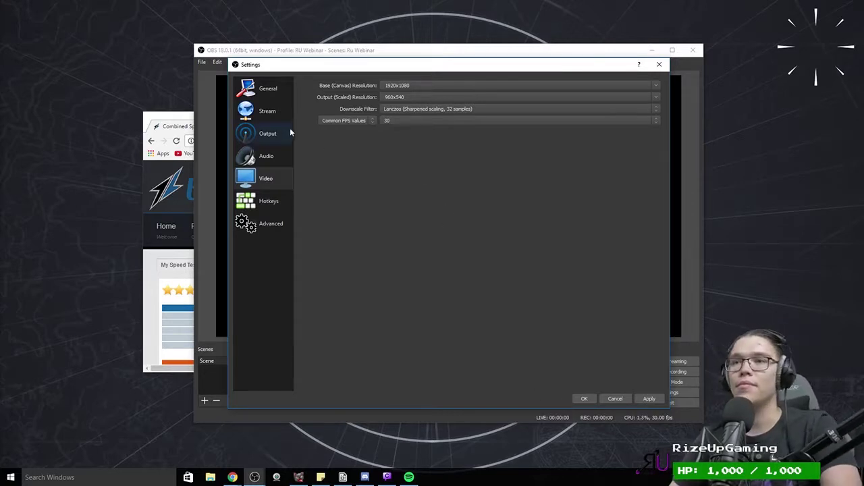
{"action": "double_click", "coordinate": [404, 97]}
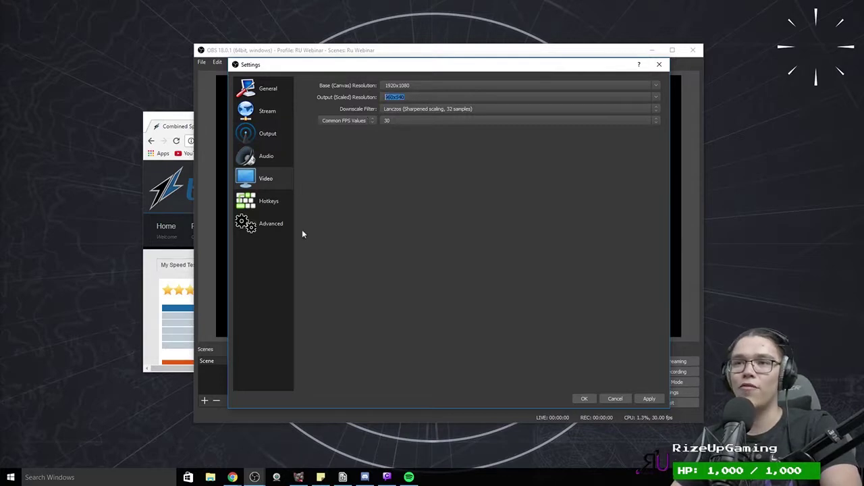
{"action": "left_click", "coordinate": [269, 200]}
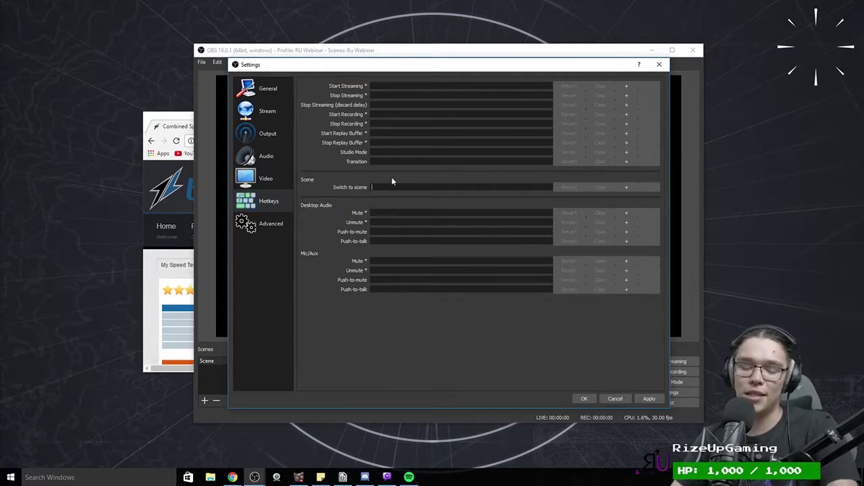
Step: Close Settings and add Scene 2, Scene 3 and Scene 4 with their default names
{"action": "left_click_drag", "start_coordinate": [333, 66], "coordinate": [587, 69]}
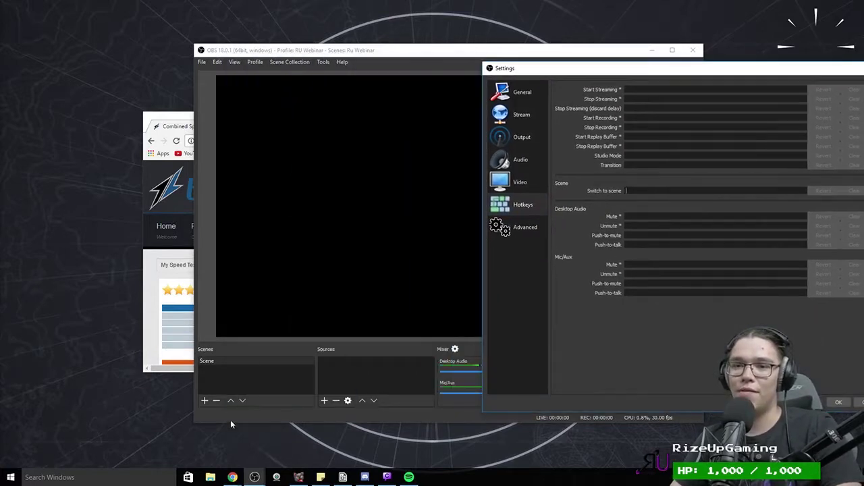
{"action": "left_click", "coordinate": [837, 404]}
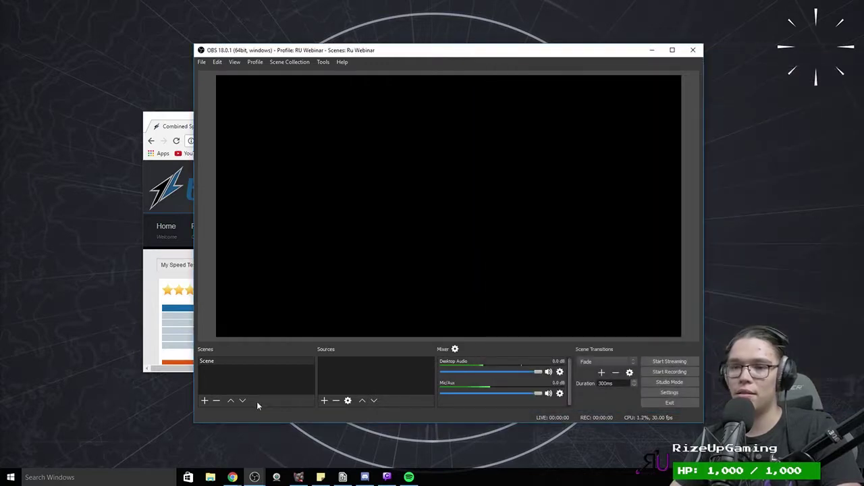
{"action": "left_click", "coordinate": [205, 401]}
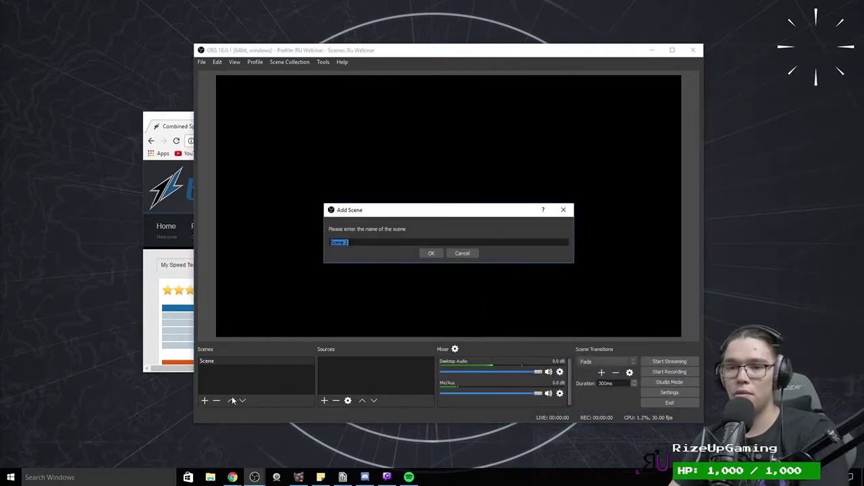
{"action": "key", "text": "Return"}
{"action": "left_click", "coordinate": [204, 400]}
{"action": "key", "text": "Return"}
{"action": "left_click", "coordinate": [205, 401]}
{"action": "key", "text": "Return"}
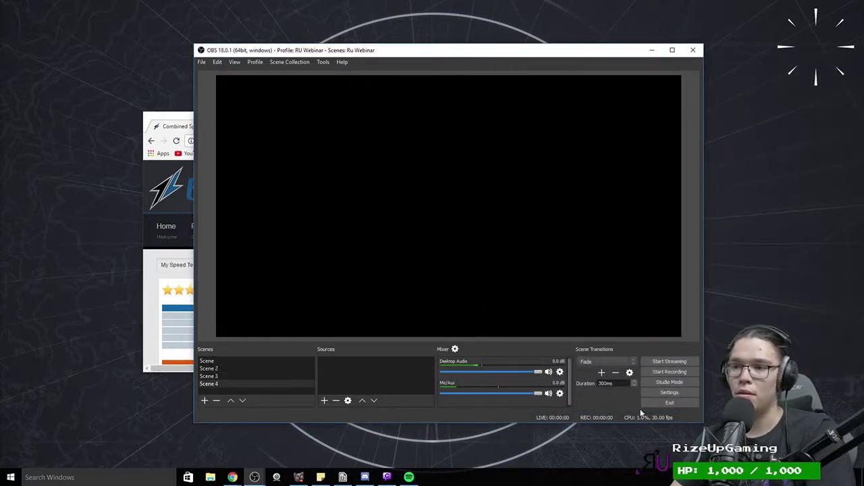
{"action": "left_click", "coordinate": [669, 392]}
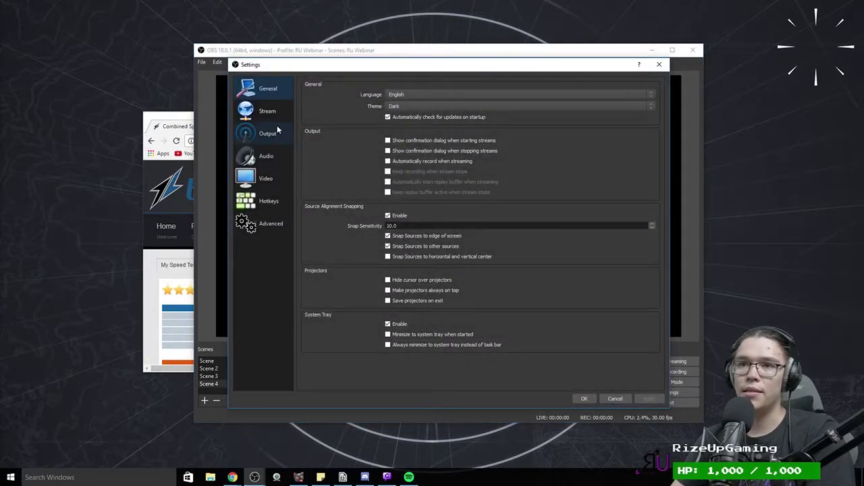
Step: Assign Ctrl+Q, Ctrl+W, Ctrl+E and Ctrl+R as switch hotkeys for Scenes 1–4 and apply
{"action": "left_click", "coordinate": [265, 201]}
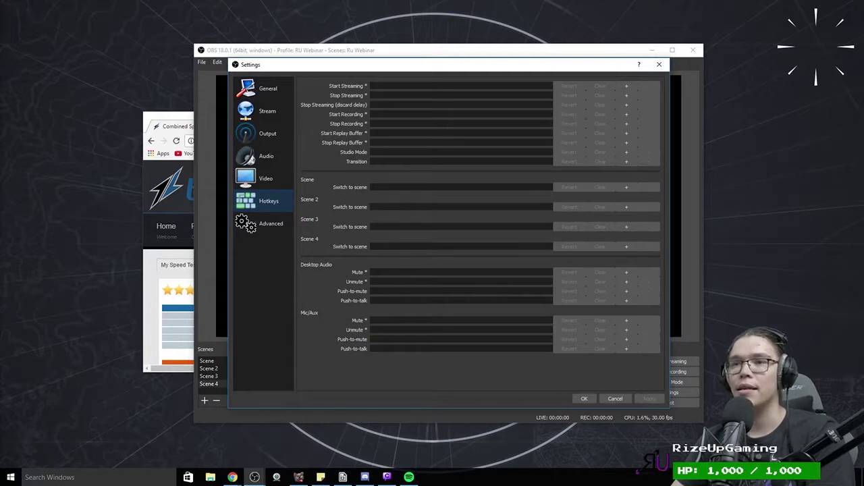
{"action": "left_click", "coordinate": [372, 188]}
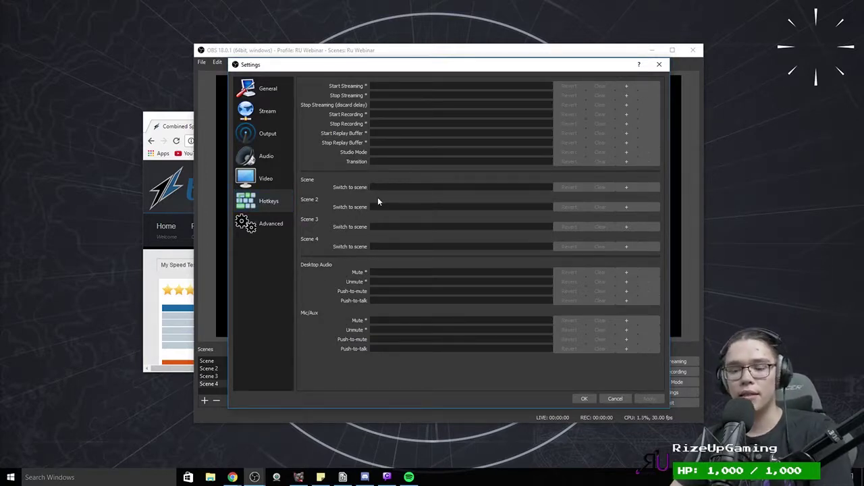
{"action": "key", "text": "ctrl"}
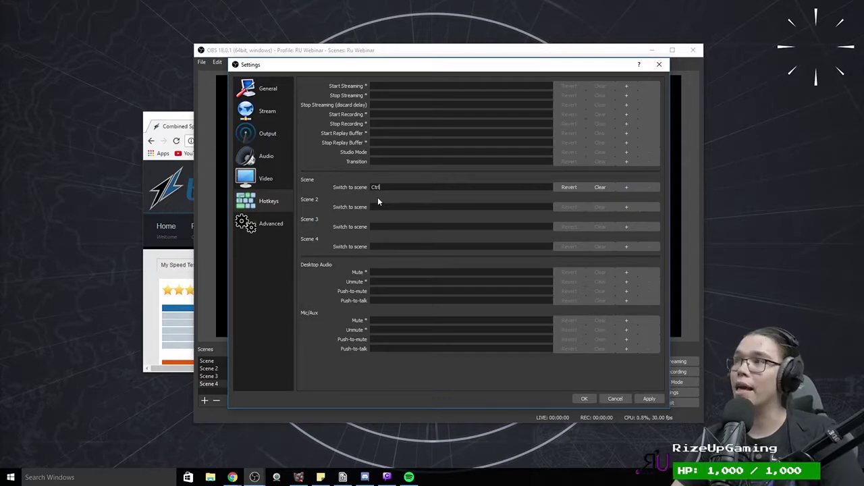
{"action": "key", "text": "ctrl+q"}
{"action": "left_click", "coordinate": [379, 206]}
{"action": "key", "text": "ctrl"}
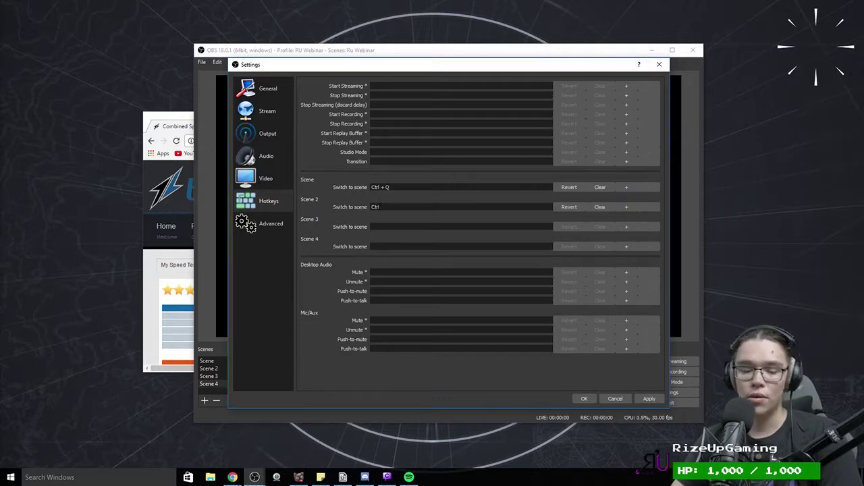
{"action": "left_click", "coordinate": [377, 224]}
{"action": "key", "text": "ctrl+e"}
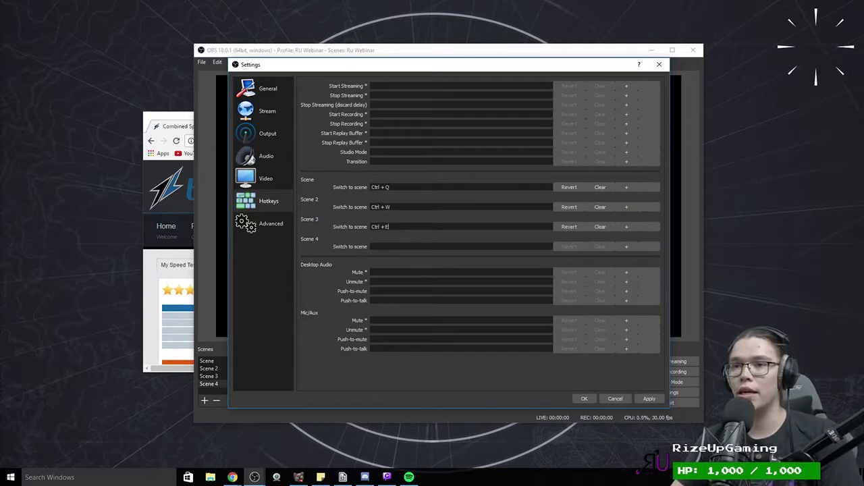
{"action": "left_click", "coordinate": [378, 246]}
{"action": "key", "text": "ctrl+r"}
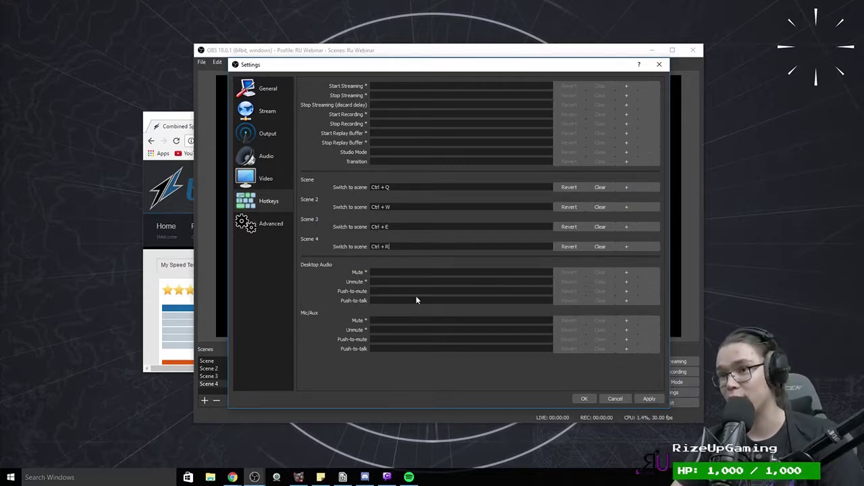
{"action": "left_click", "coordinate": [650, 399]}
{"action": "left_click", "coordinate": [245, 228]}
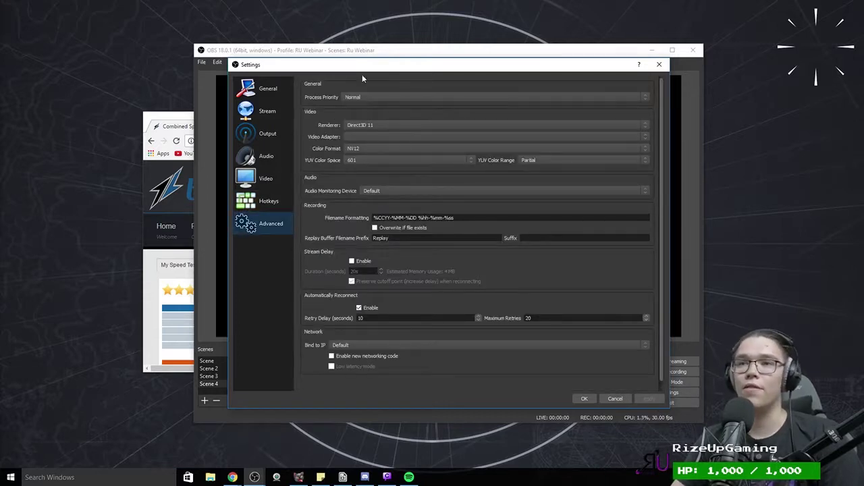
Step: Try the Blackmagic speakers as audio monitoring device, then return it to Default
{"action": "left_click", "coordinate": [393, 190]}
{"action": "left_click", "coordinate": [393, 192]}
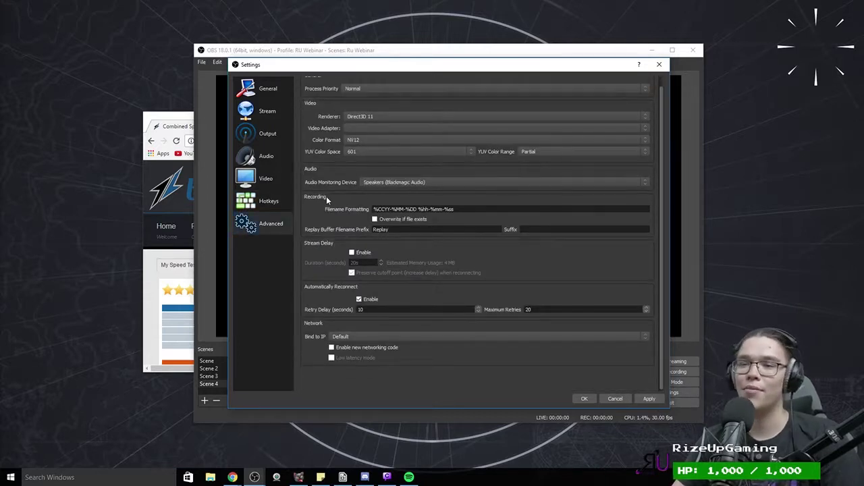
{"action": "left_click", "coordinate": [379, 191]}
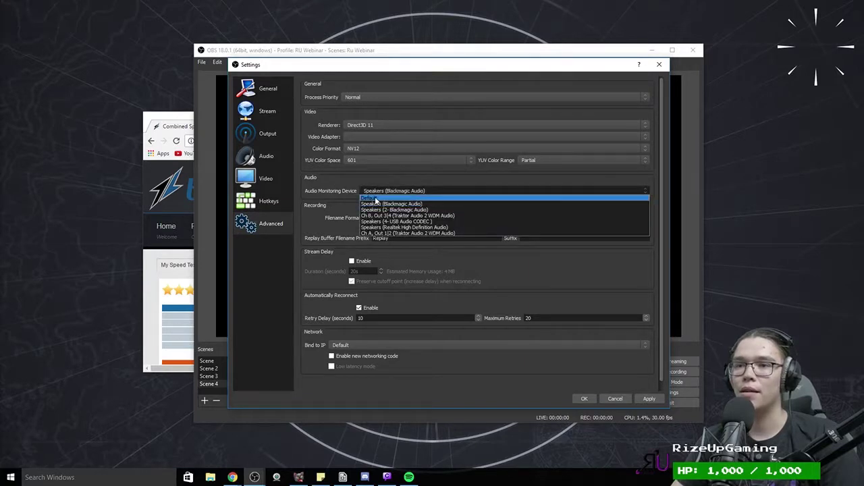
{"action": "left_click", "coordinate": [394, 193]}
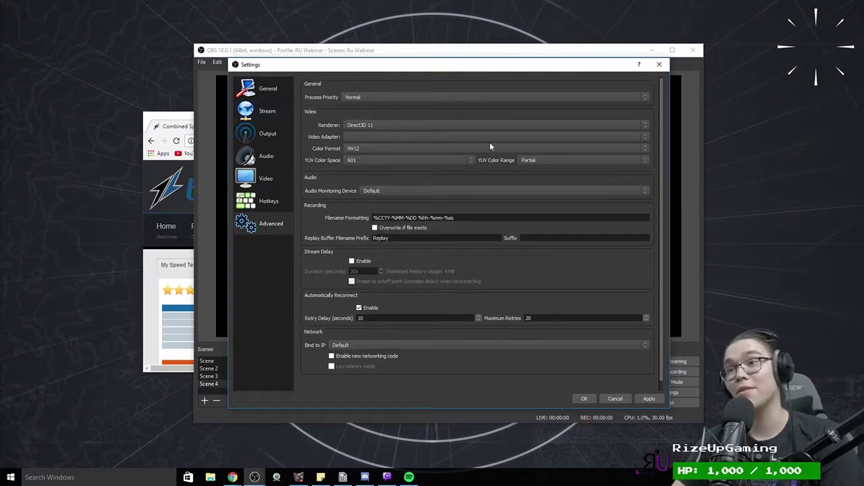
Step: Set the process priority to Above Normal
{"action": "left_click", "coordinate": [441, 99]}
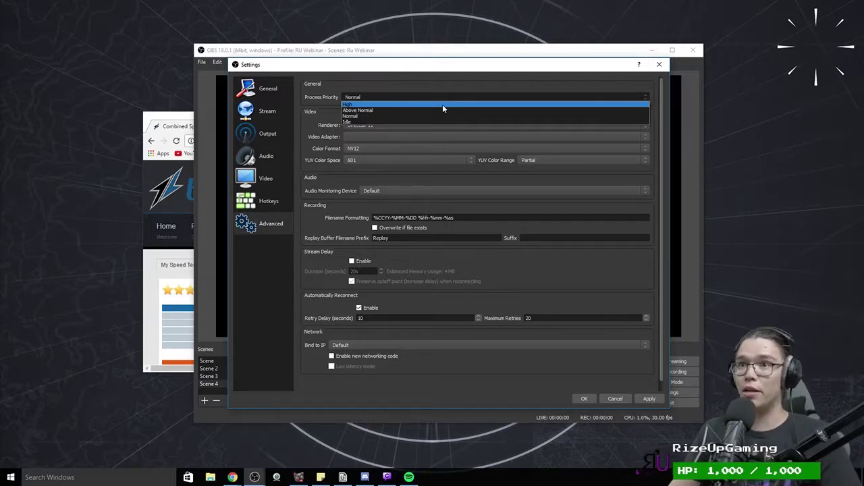
{"action": "left_click", "coordinate": [448, 82]}
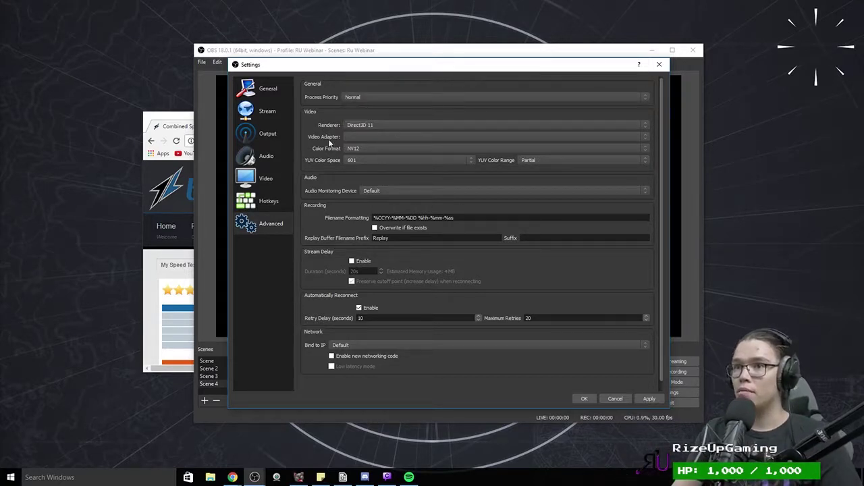
{"action": "left_click", "coordinate": [381, 97]}
{"action": "left_click", "coordinate": [374, 106]}
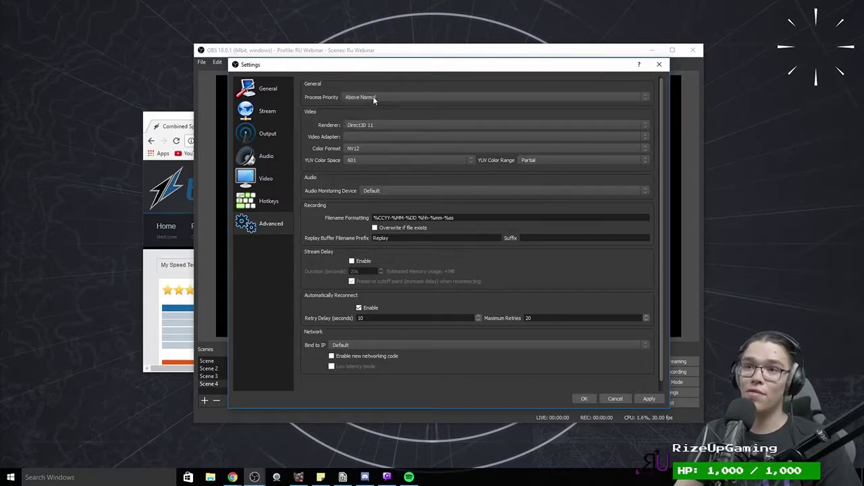
{"action": "left_click", "coordinate": [374, 98]}
{"action": "left_click", "coordinate": [377, 100]}
{"action": "left_click", "coordinate": [378, 100]}
{"action": "left_click", "coordinate": [380, 98]}
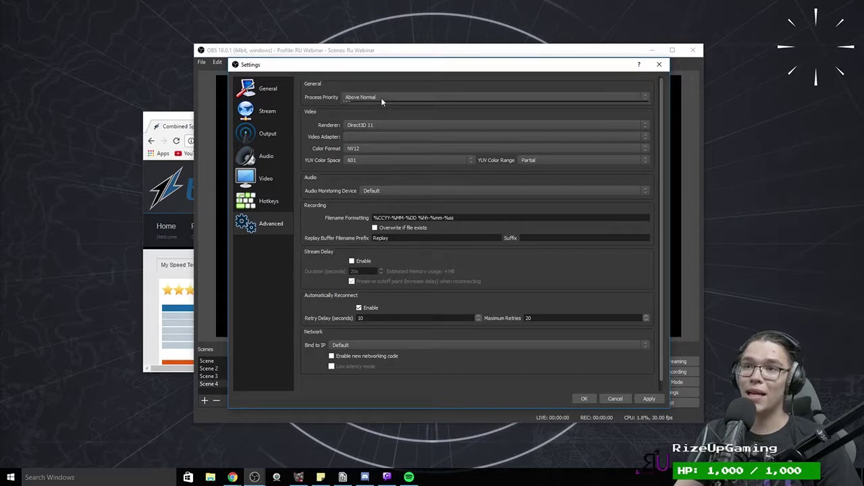
Step: Try High and Normal process priority, then settle back on Above Normal
{"action": "left_click", "coordinate": [381, 97]}
{"action": "left_click", "coordinate": [378, 106]}
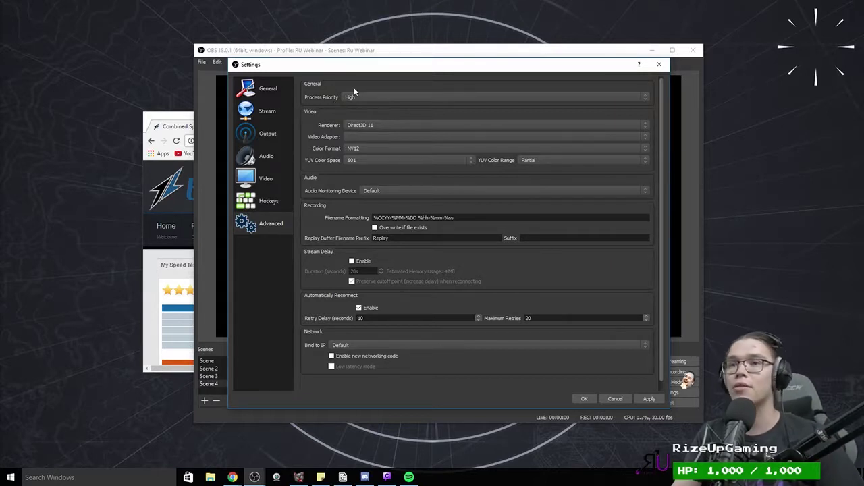
{"action": "left_click", "coordinate": [369, 99]}
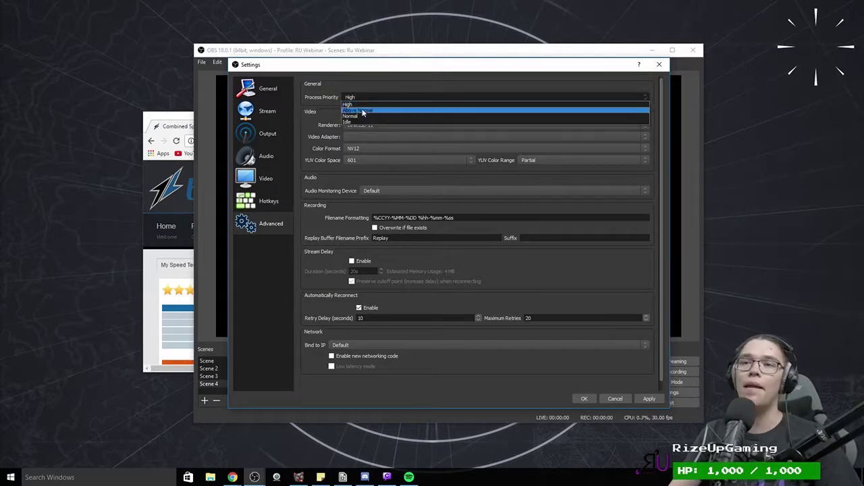
{"action": "left_click", "coordinate": [358, 98]}
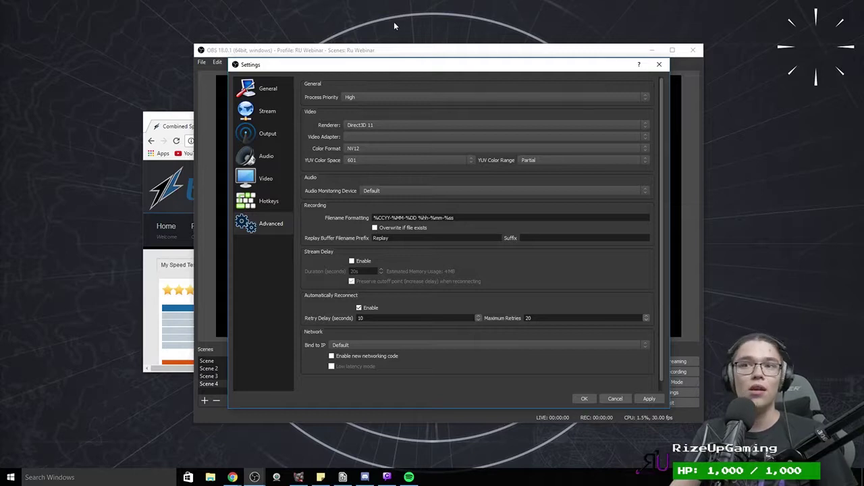
{"action": "left_click", "coordinate": [389, 99]}
{"action": "left_click", "coordinate": [376, 116]}
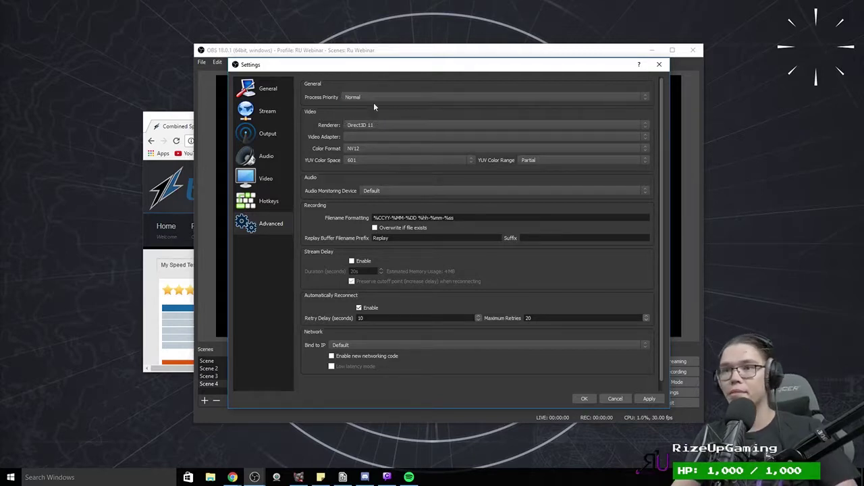
{"action": "left_click", "coordinate": [459, 98]}
{"action": "left_click", "coordinate": [448, 110]}
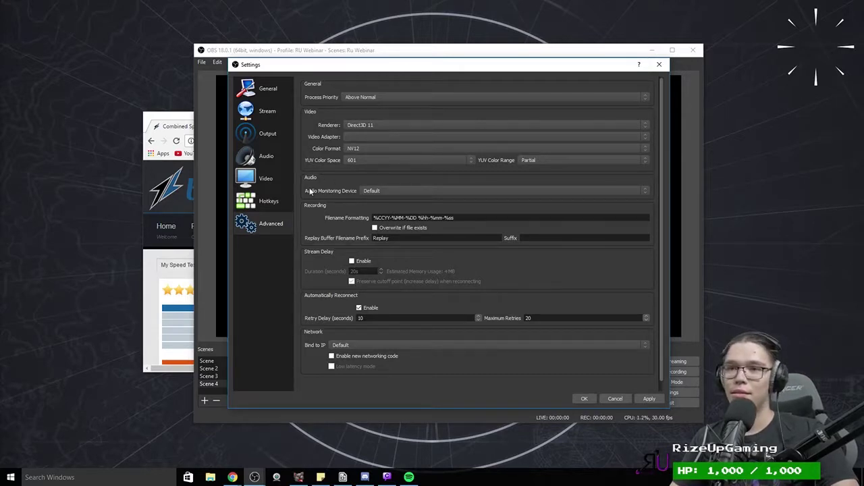
Step: Choose Speakers (Realtek High Definition Audio) for audio monitoring and apply the Advanced settings
{"action": "left_click", "coordinate": [391, 193]}
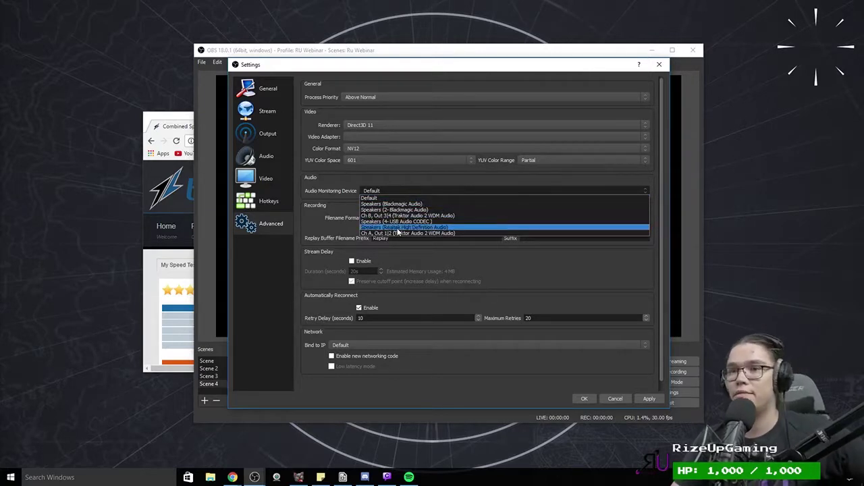
{"action": "left_click", "coordinate": [398, 228]}
{"action": "left_click", "coordinate": [382, 192]}
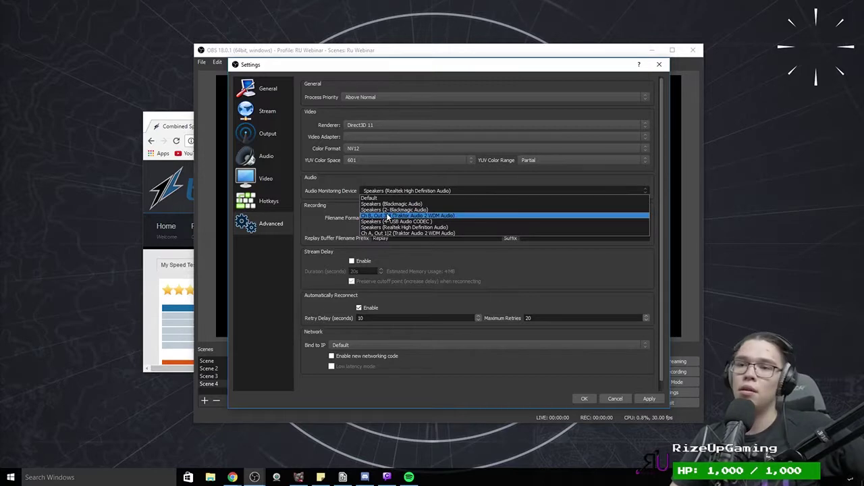
{"action": "left_click", "coordinate": [385, 228]}
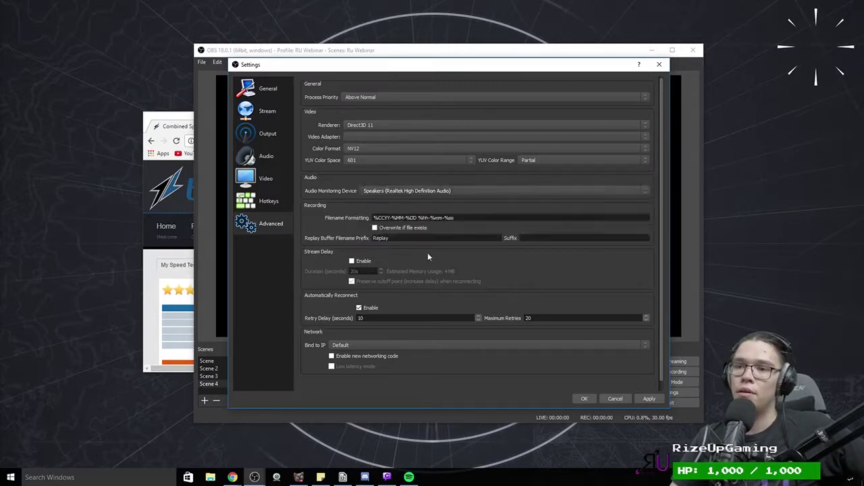
{"action": "left_click", "coordinate": [648, 398]}
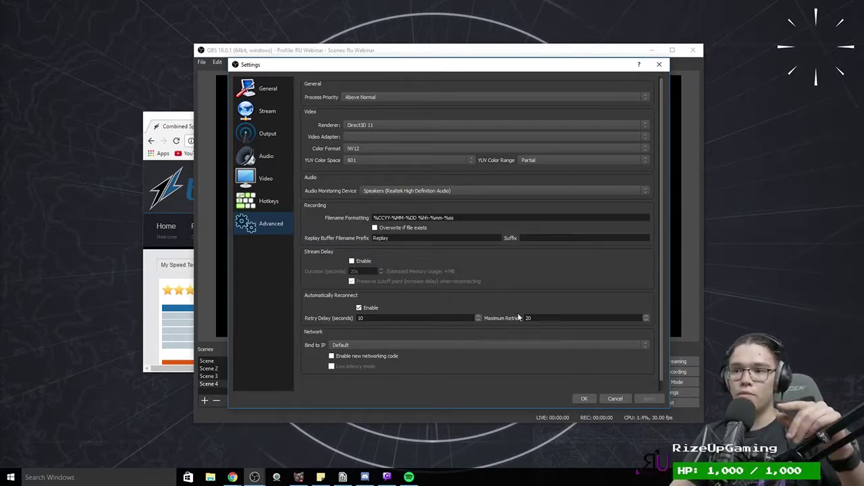
Step: Save Settings with OK and open the mixer's Advanced Audio Properties, leaving Mic/Aux at Monitor Off
{"action": "left_click", "coordinate": [584, 398]}
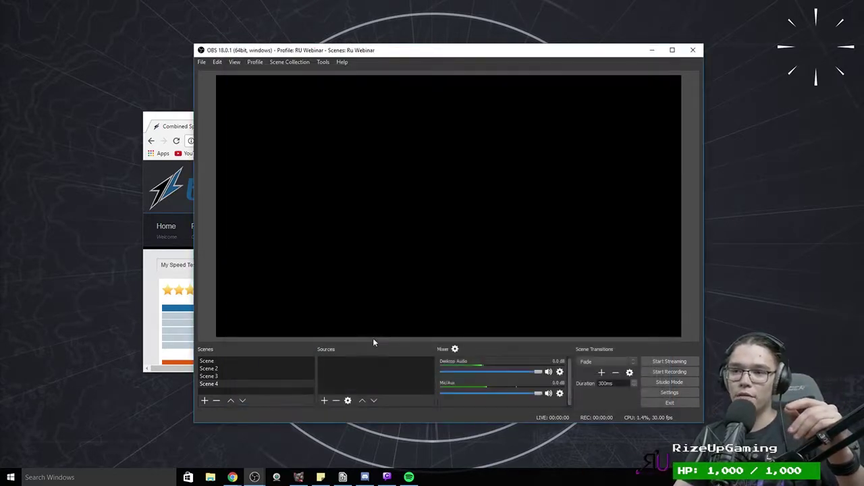
{"action": "left_click", "coordinate": [454, 349]}
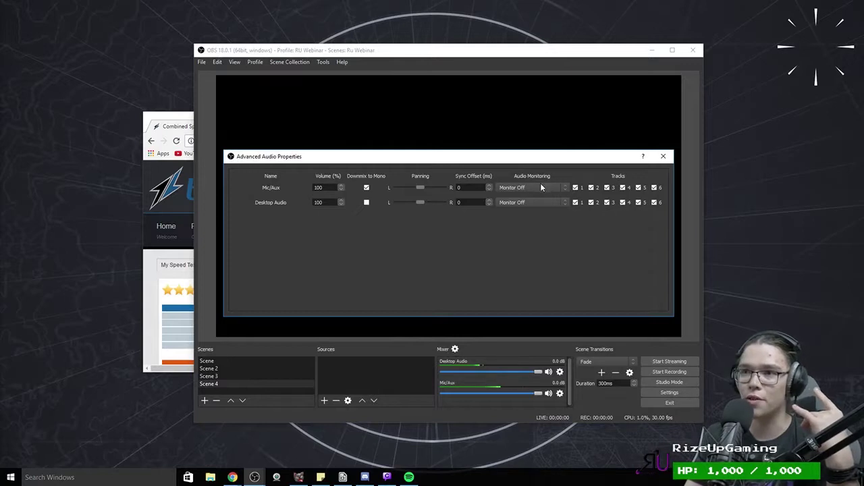
{"action": "left_click", "coordinate": [541, 186]}
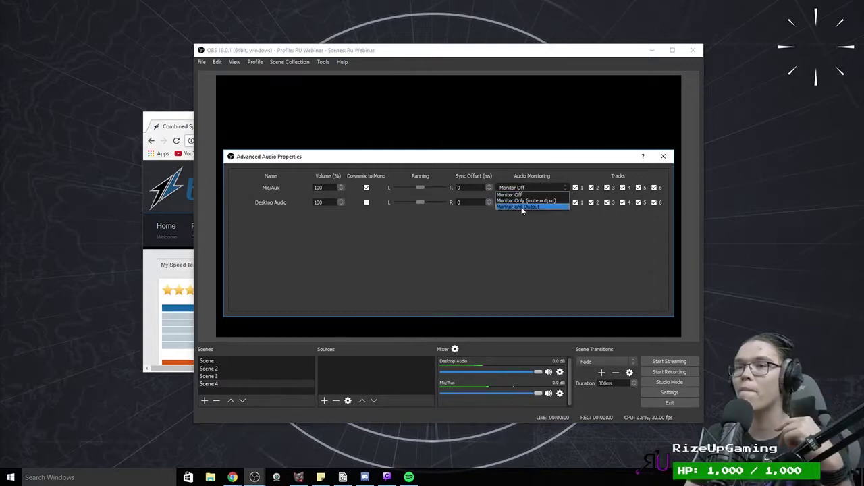
{"action": "left_click", "coordinate": [524, 194]}
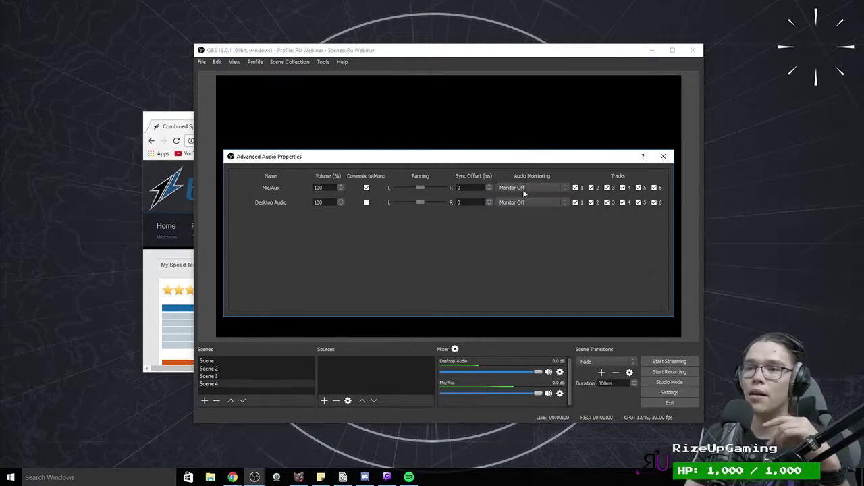
{"action": "left_click", "coordinate": [525, 189]}
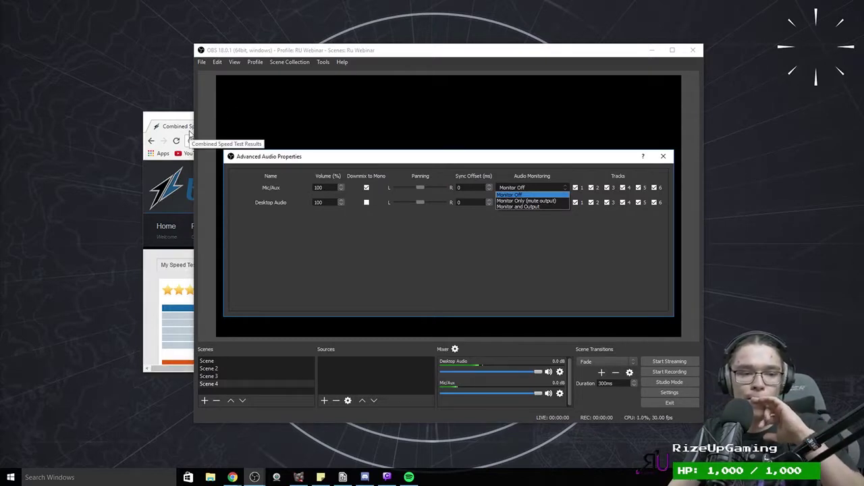
{"action": "left_click", "coordinate": [504, 218]}
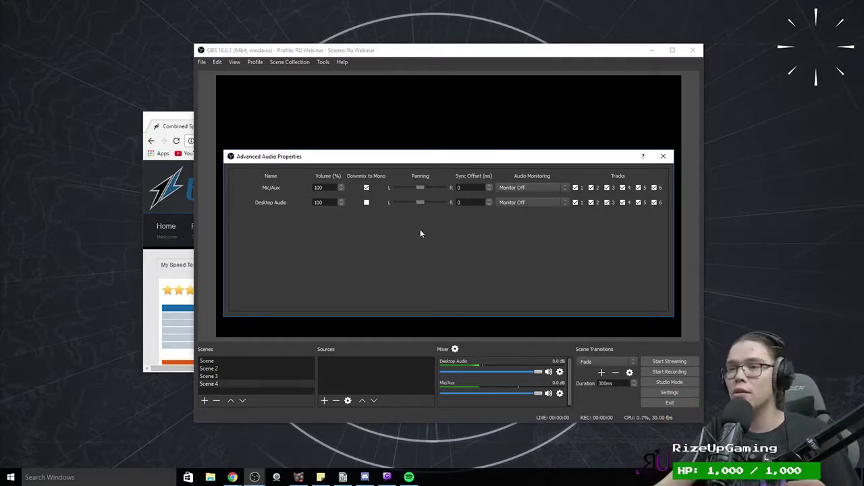
Step: Try Mic/Aux Monitor Only and Monitor and Output, then return it to Monitor Off and close
{"action": "left_click", "coordinate": [521, 188]}
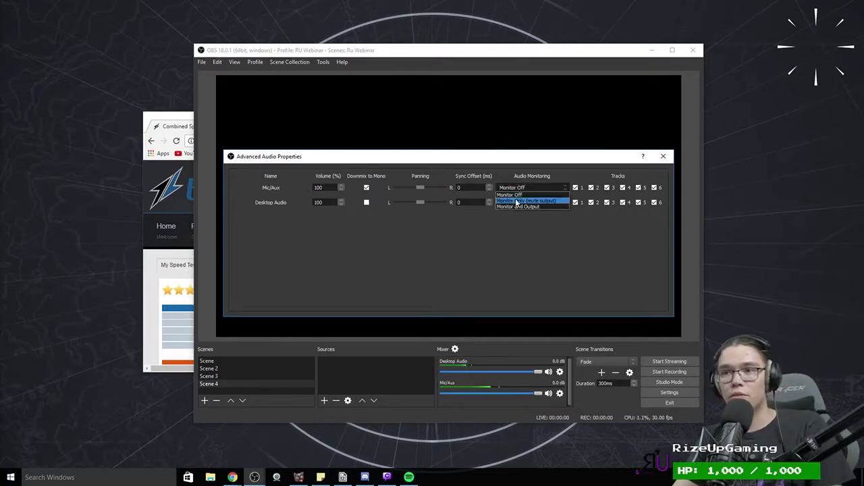
{"action": "left_click", "coordinate": [528, 202]}
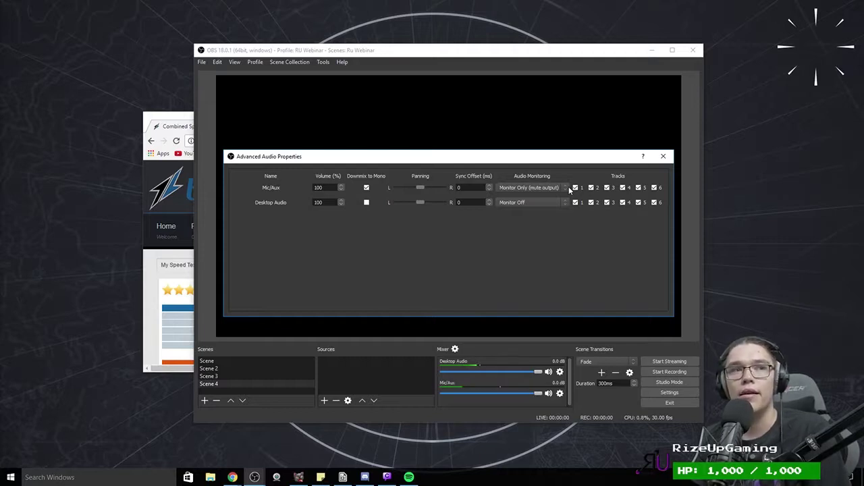
{"action": "left_click", "coordinate": [520, 187]}
{"action": "left_click", "coordinate": [526, 204]}
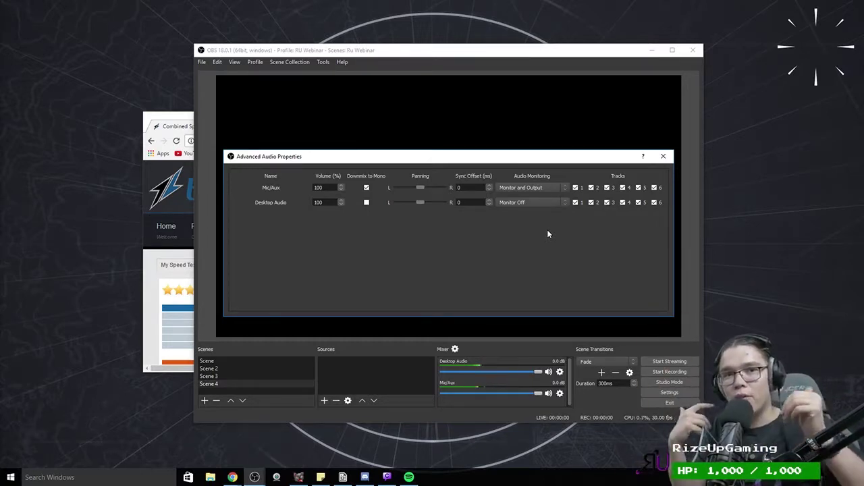
{"action": "left_click", "coordinate": [532, 190]}
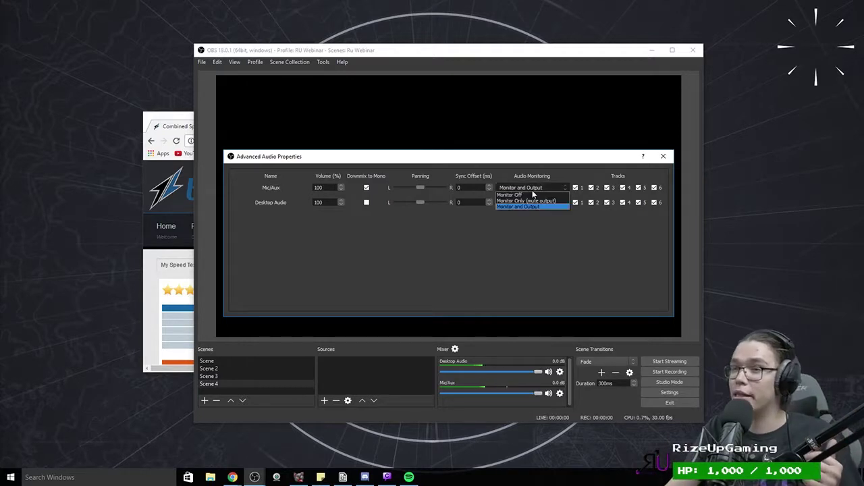
{"action": "left_click", "coordinate": [527, 188]}
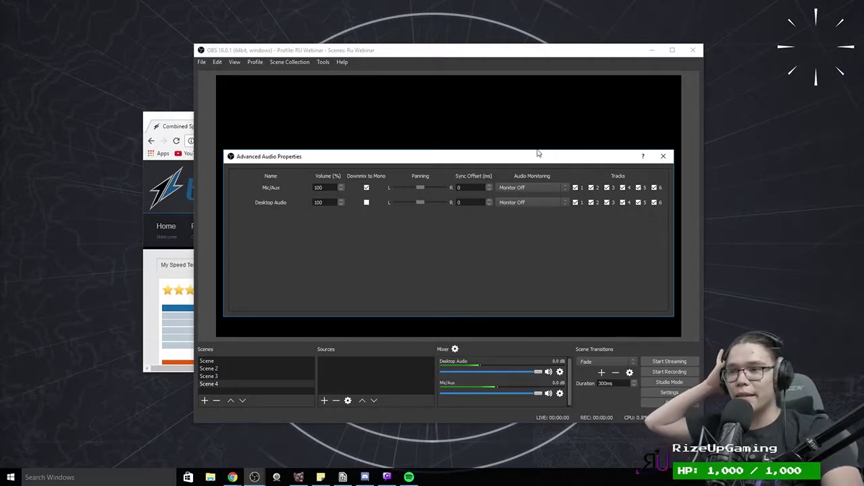
{"action": "left_click", "coordinate": [663, 156]}
Step: Set YUV Color Space to 709 and Range to Full, keeping Direct3D 11 and NV12
{"action": "left_click", "coordinate": [669, 392]}
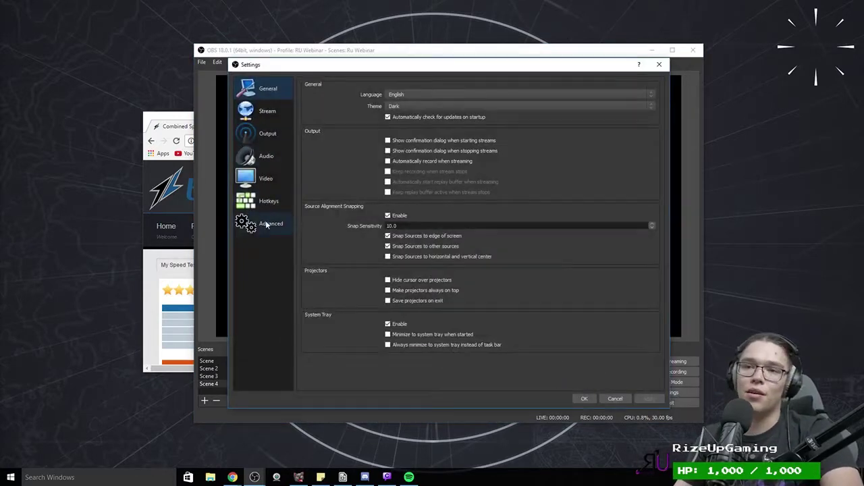
{"action": "left_click", "coordinate": [265, 224]}
{"action": "left_click", "coordinate": [409, 191]}
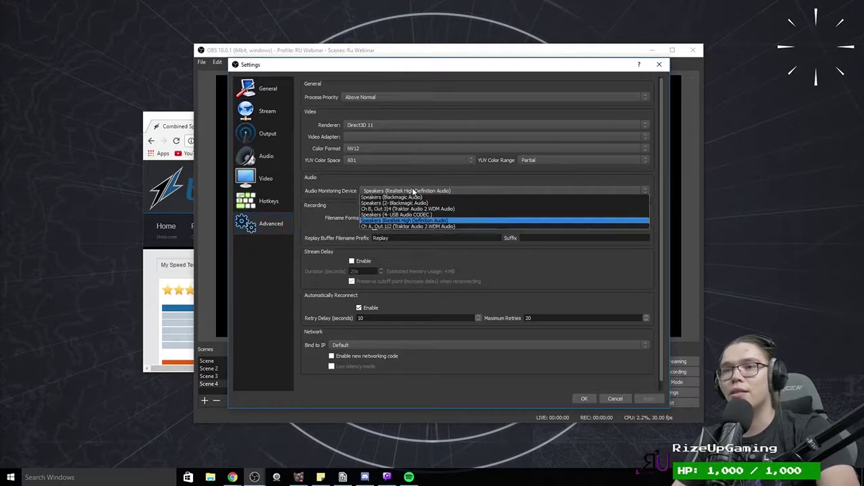
{"action": "left_click", "coordinate": [406, 192]}
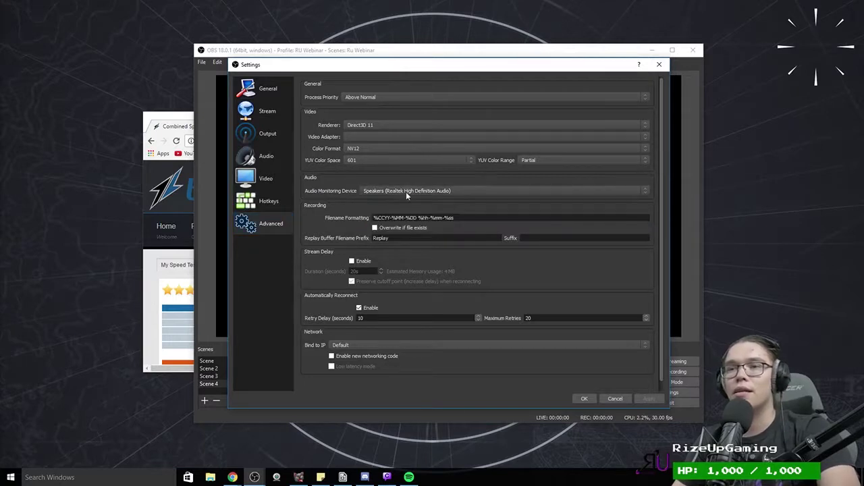
{"action": "left_click", "coordinate": [352, 160]}
{"action": "left_click", "coordinate": [362, 169]}
{"action": "left_click", "coordinate": [527, 162]}
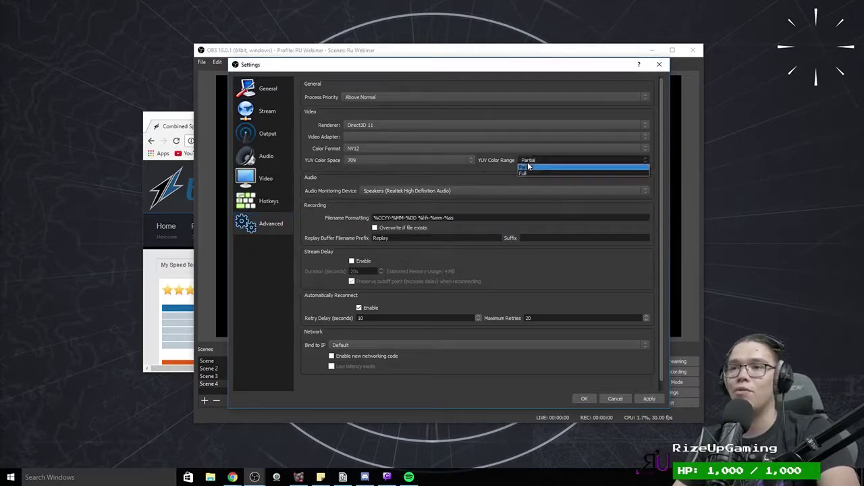
{"action": "left_click", "coordinate": [525, 172]}
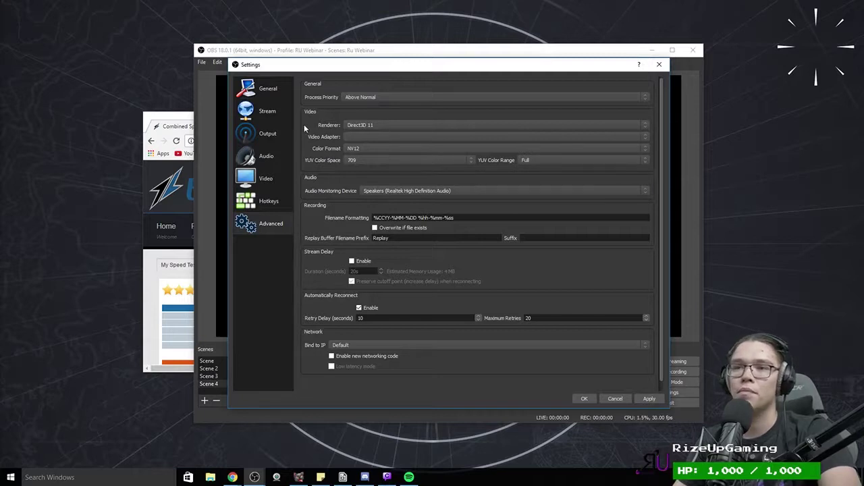
{"action": "left_click", "coordinate": [372, 126]}
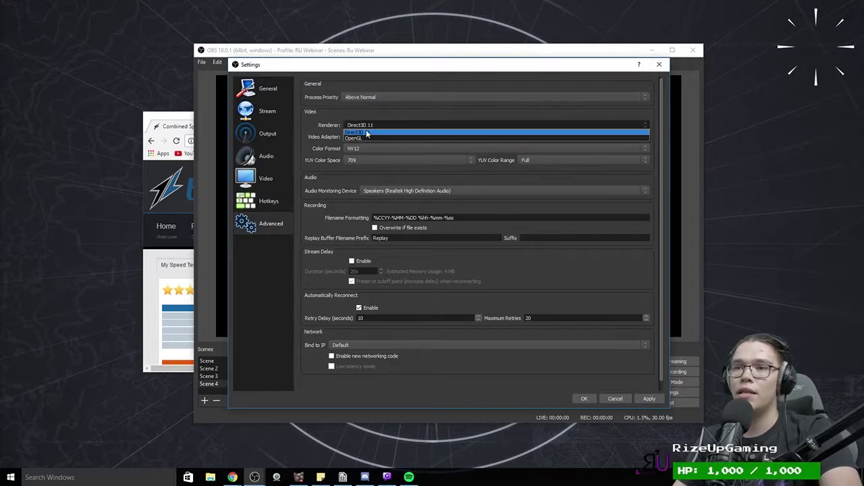
{"action": "left_click", "coordinate": [366, 133]}
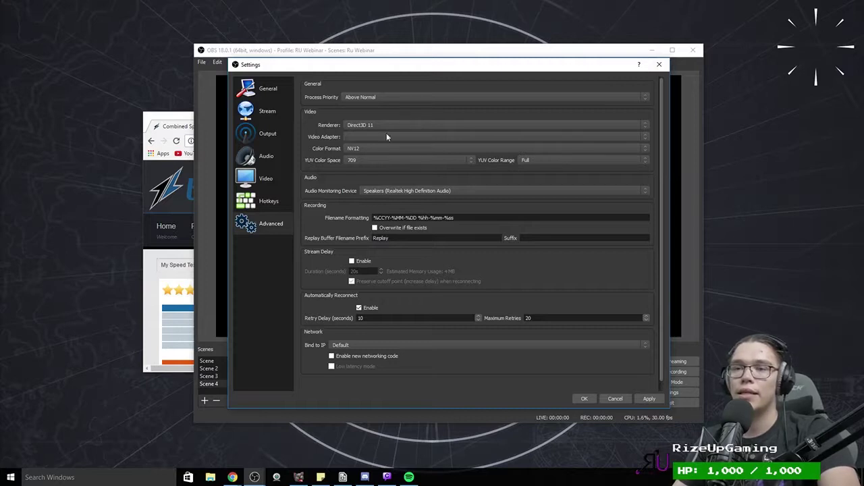
{"action": "left_click", "coordinate": [359, 146]}
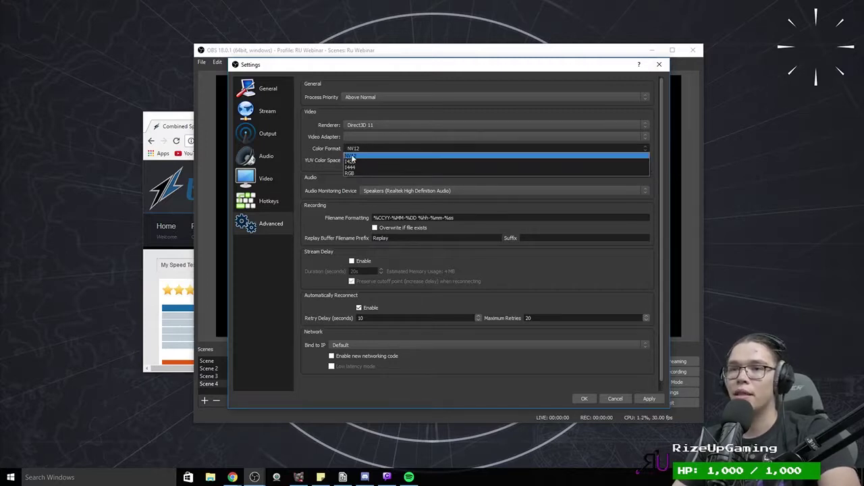
{"action": "left_click", "coordinate": [361, 149]}
Step: Bind to IP [Ethernet 2] 10.0.1.7, turn off low latency mode, and save the settings
{"action": "scroll", "coordinate": [311, 138], "scroll_direction": "down", "scroll_amount": 1}
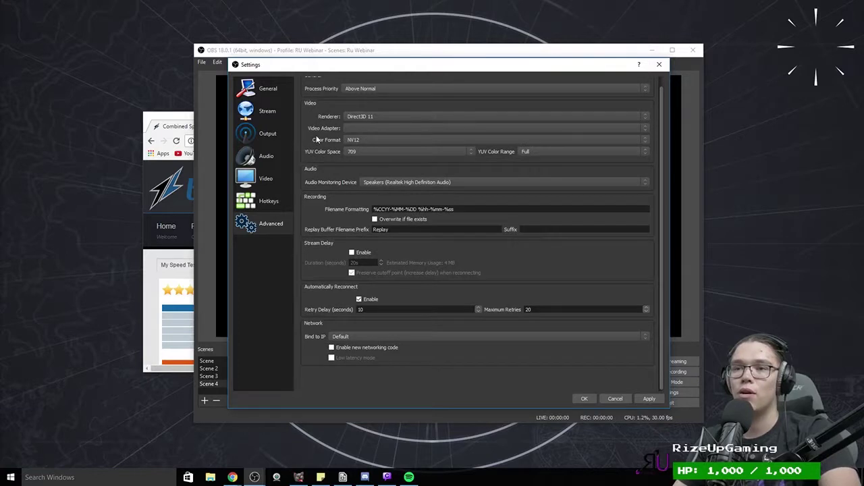
{"action": "left_click", "coordinate": [363, 337]}
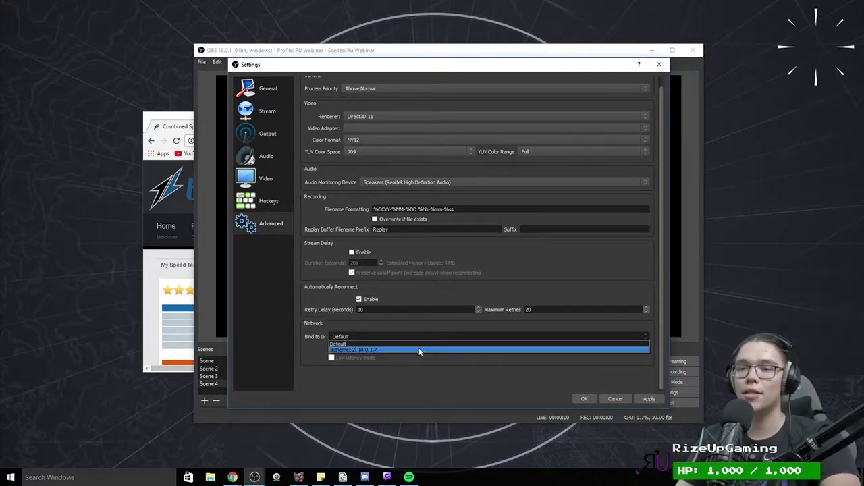
{"action": "left_click", "coordinate": [379, 348]}
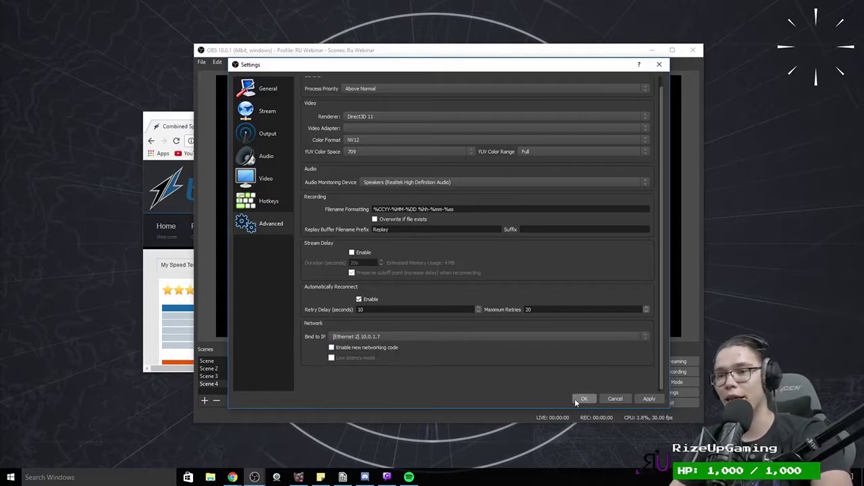
{"action": "left_click", "coordinate": [649, 398]}
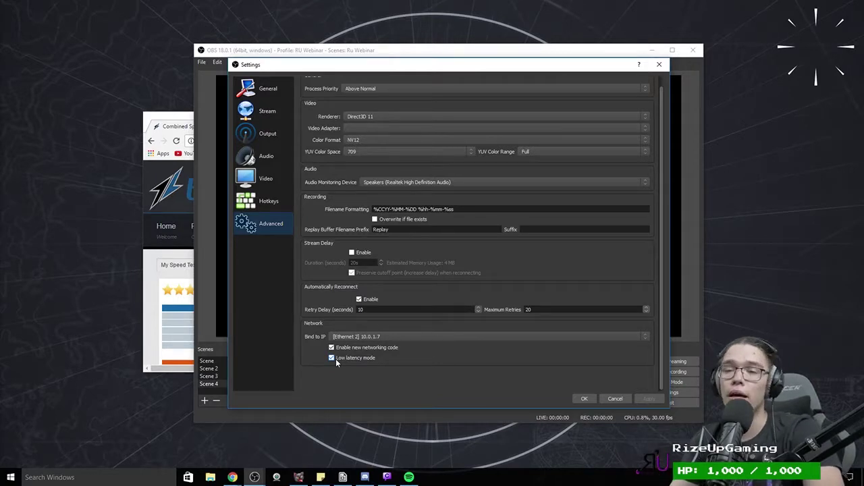
{"action": "left_click", "coordinate": [336, 360]}
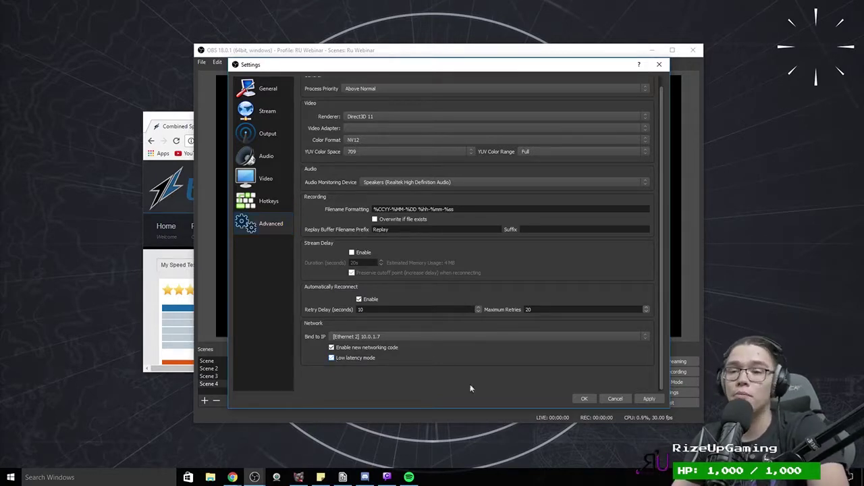
{"action": "left_click", "coordinate": [647, 399]}
{"action": "left_click", "coordinate": [583, 399]}
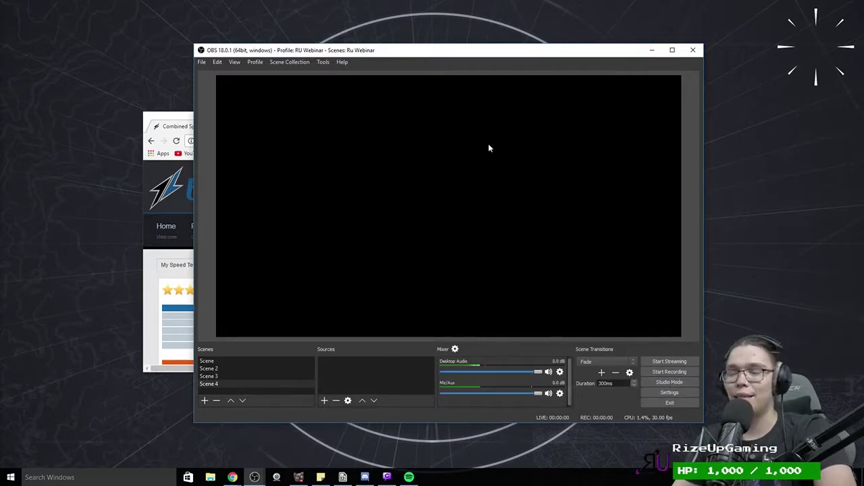
{"action": "left_click", "coordinate": [674, 393]}
{"action": "left_click", "coordinate": [267, 111]}
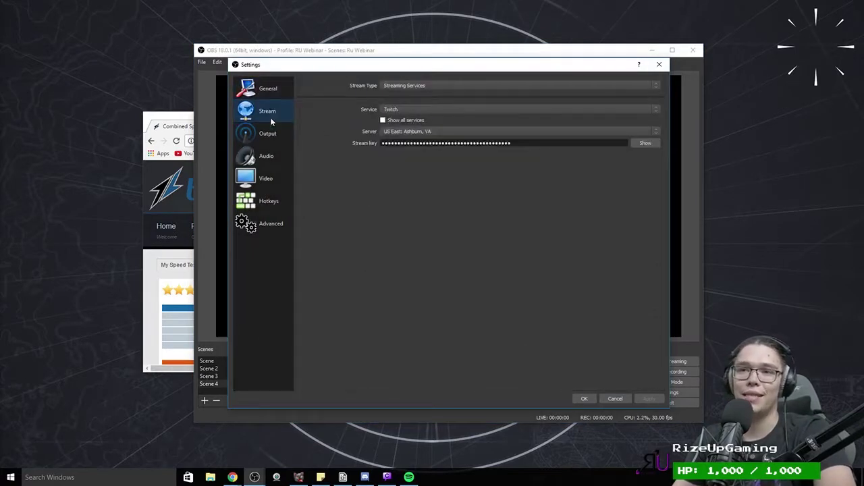
{"action": "left_click", "coordinate": [266, 133]}
{"action": "left_click", "coordinate": [262, 148]}
{"action": "left_click", "coordinate": [264, 178]}
{"action": "left_click", "coordinate": [264, 201]}
{"action": "left_click", "coordinate": [264, 177]}
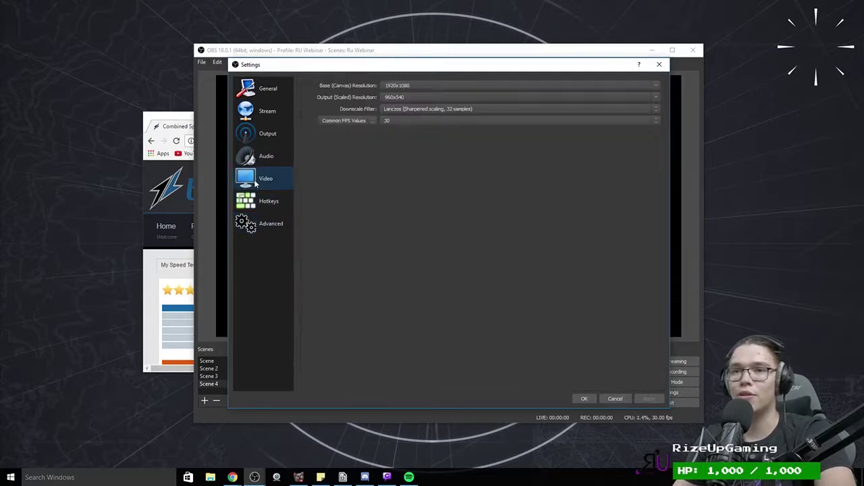
{"action": "left_click", "coordinate": [261, 158]}
{"action": "left_click", "coordinate": [267, 135]}
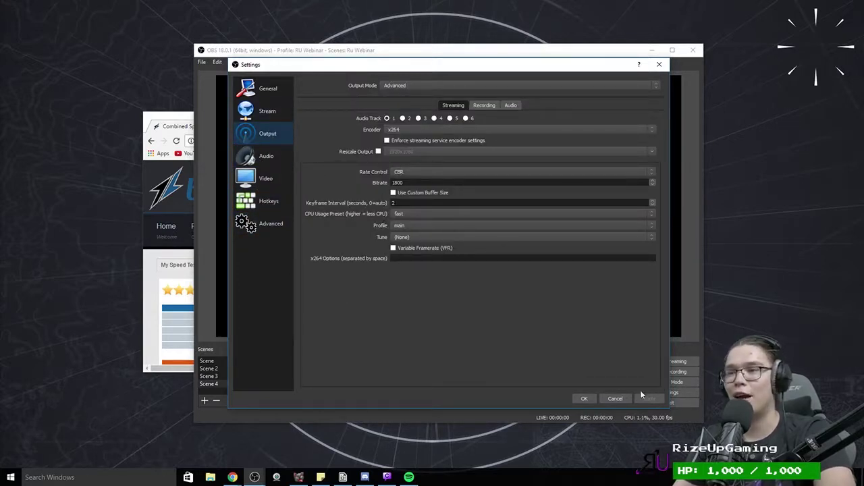
{"action": "left_click", "coordinate": [584, 398]}
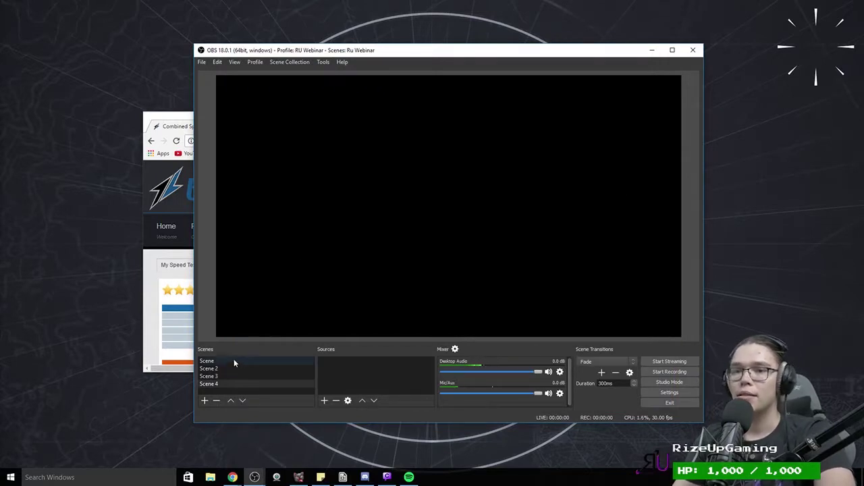
Step: Rename the first scene to Intro and Scene 2 to Full Cam
{"action": "left_click", "coordinate": [233, 360]}
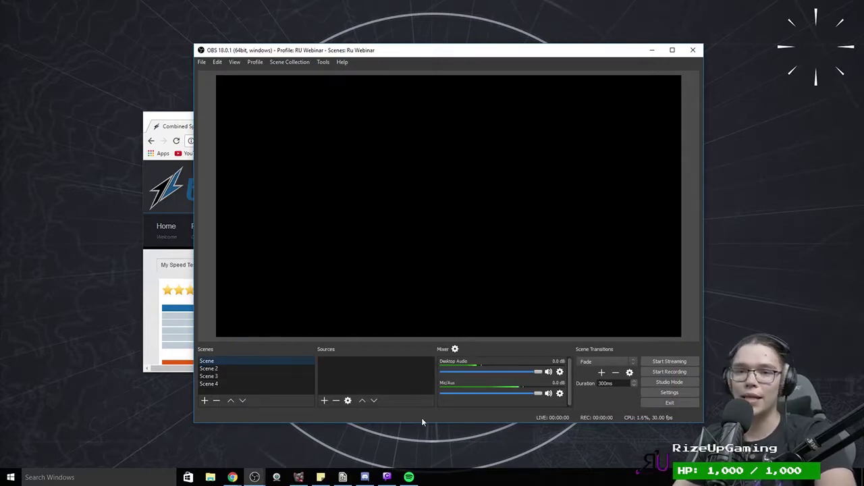
{"action": "left_click", "coordinate": [204, 400]}
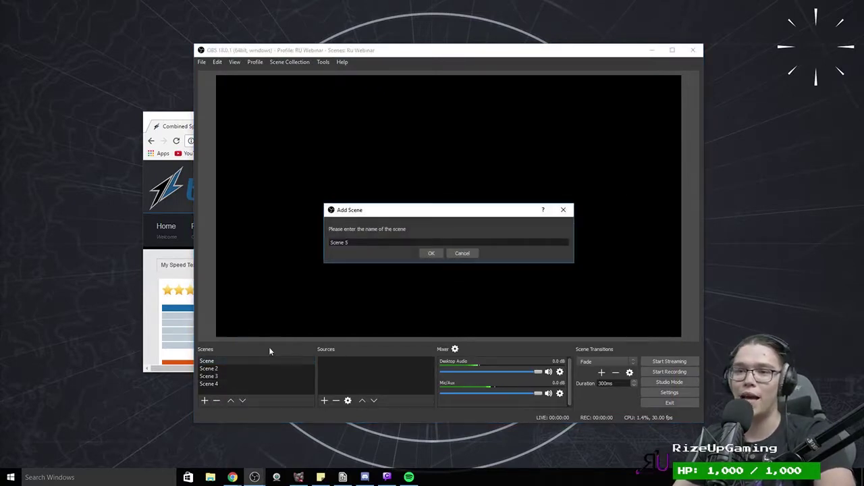
{"action": "left_click", "coordinate": [472, 256]}
{"action": "right_click", "coordinate": [208, 360]}
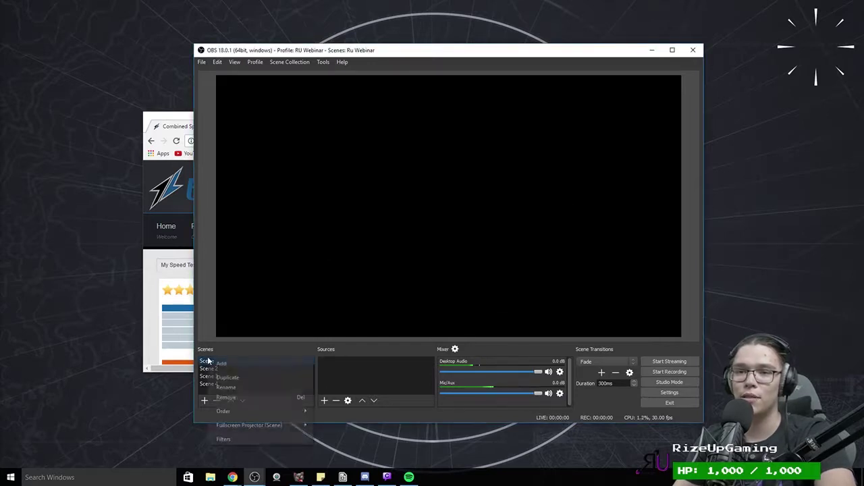
{"action": "left_click", "coordinate": [230, 387]}
{"action": "type", "text": "Sc"}
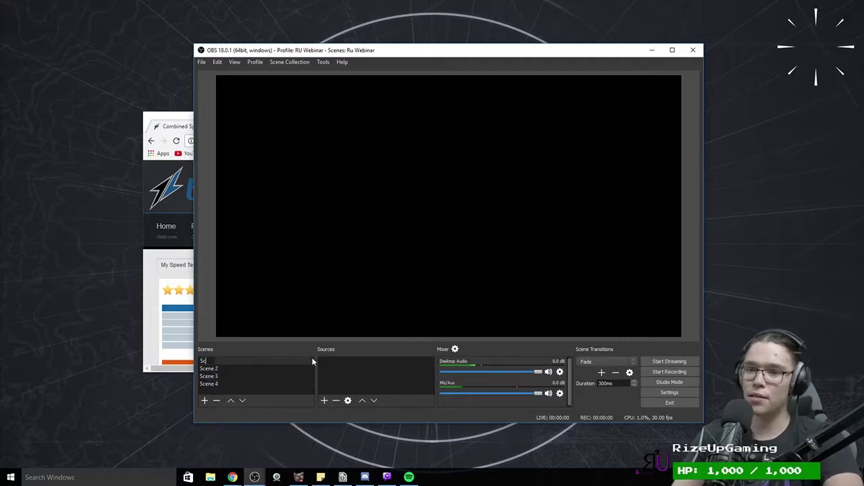
{"action": "key", "text": "BackSpace"}
{"action": "key", "text": "BackSpace"}
{"action": "type", "text": "iNTRO"}
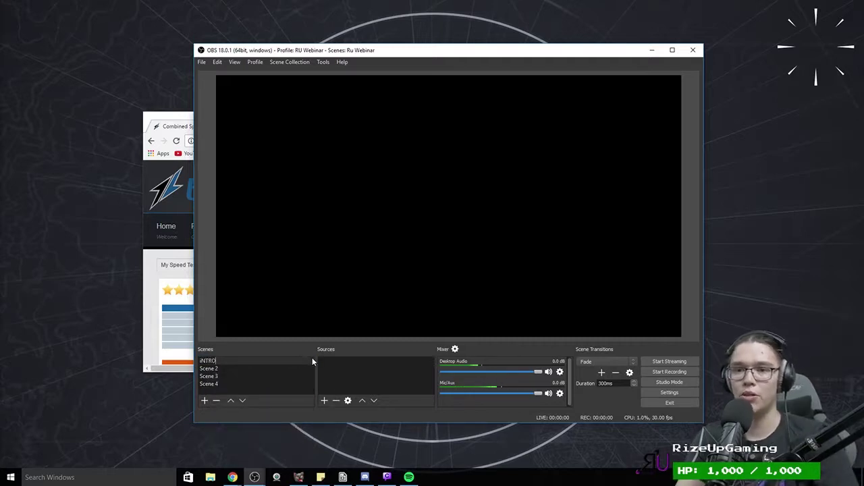
{"action": "key", "text": "BackSpace"}
{"action": "key", "text": "BackSpace"}
{"action": "key", "text": "BackSpace"}
{"action": "key", "text": "BackSpace"}
{"action": "key", "text": "BackSpace"}
{"action": "type", "text": "Intro"}
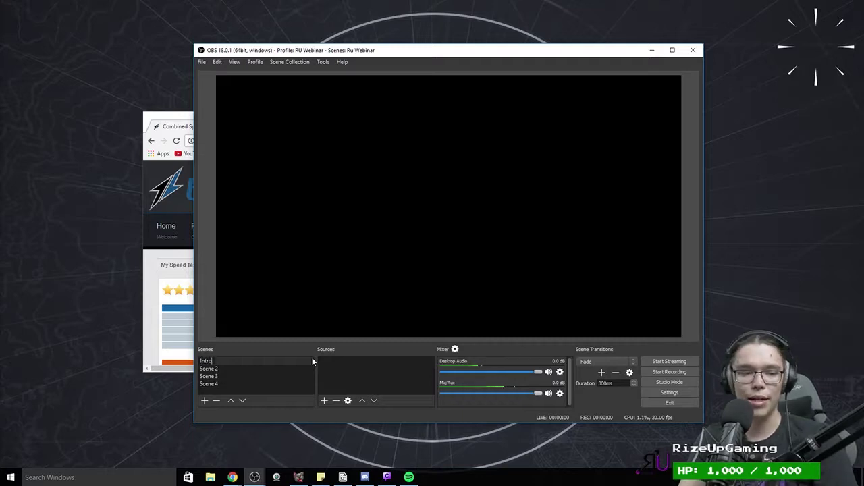
{"action": "key", "text": "Return"}
{"action": "right_click", "coordinate": [218, 369]}
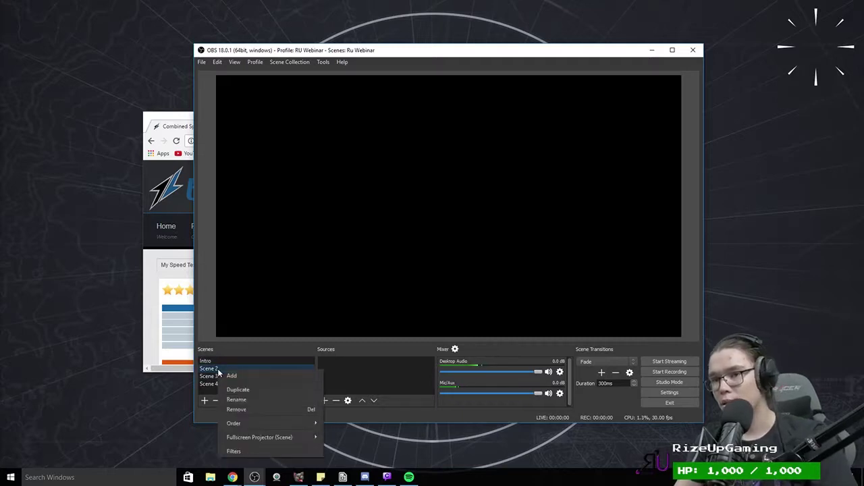
{"action": "left_click", "coordinate": [236, 400]}
{"action": "key", "text": "BackSpace"}
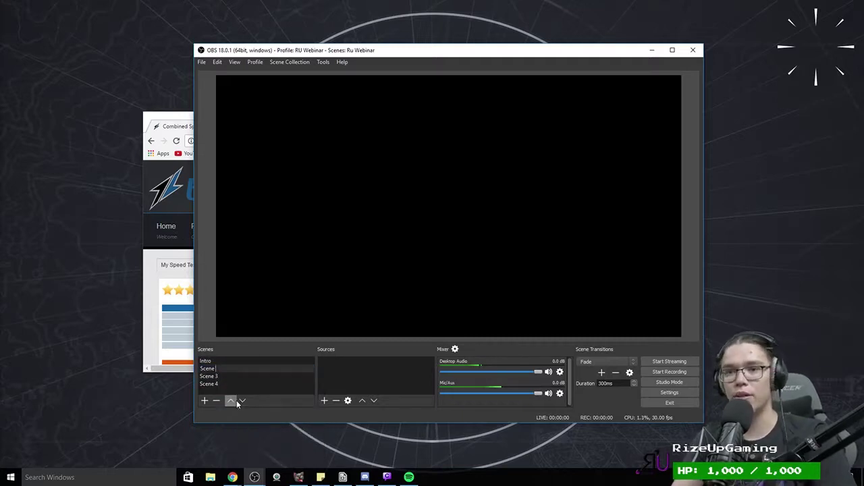
{"action": "key", "text": "BackSpace"}
{"action": "key", "text": "BackSpace"}
{"action": "key", "text": "BackSpace"}
{"action": "key", "text": "BackSpace"}
{"action": "key", "text": "BackSpace"}
{"action": "key", "text": "BackSpace"}
{"action": "type", "text": "Ful"}
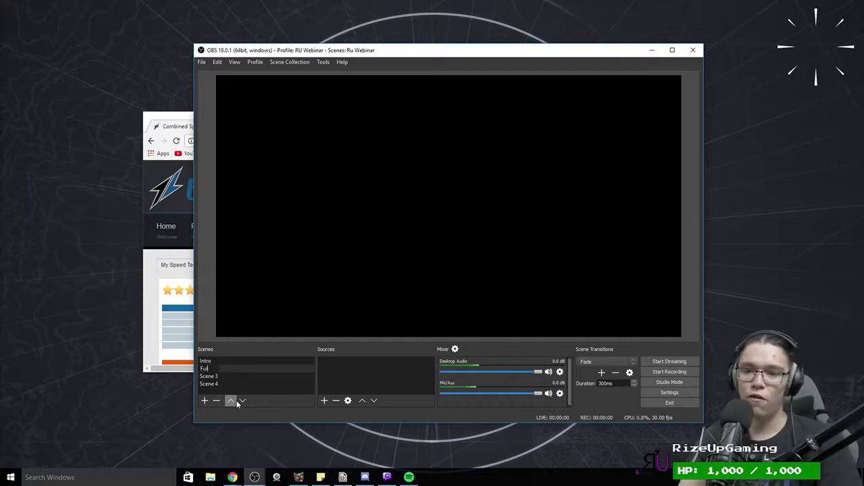
{"action": "type", "text": "l Cam"}
{"action": "key", "text": "Return"}
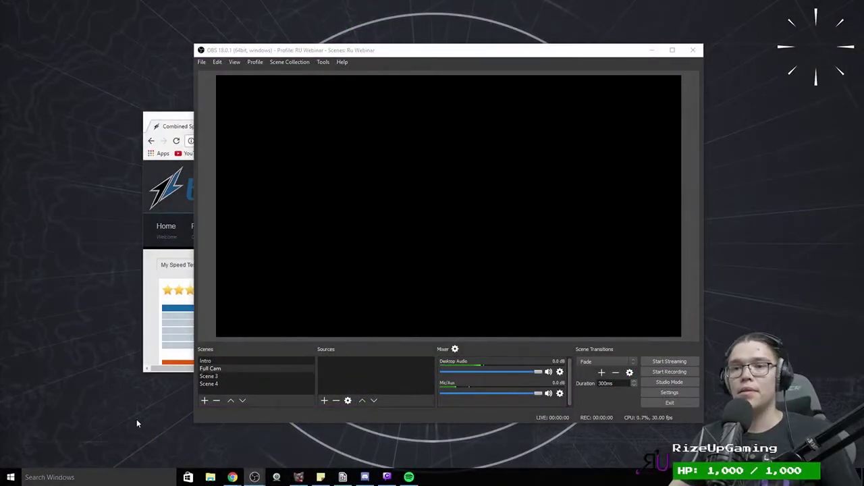
Step: Rename Scene 3 to Gaming and Scene 4 to BRB
{"action": "left_click", "coordinate": [212, 376]}
{"action": "right_click", "coordinate": [216, 376]}
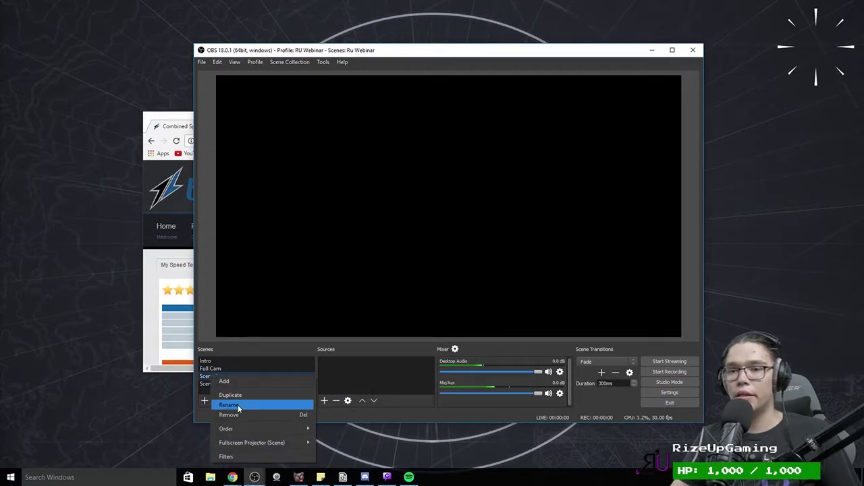
{"action": "left_click", "coordinate": [237, 405]}
{"action": "key", "text": "BackSpace"}
{"action": "key", "text": "BackSpace"}
{"action": "key", "text": "BackSpace"}
{"action": "key", "text": "BackSpace"}
{"action": "key", "text": "BackSpace"}
{"action": "key", "text": "BackSpace"}
{"action": "key", "text": "BackSpace"}
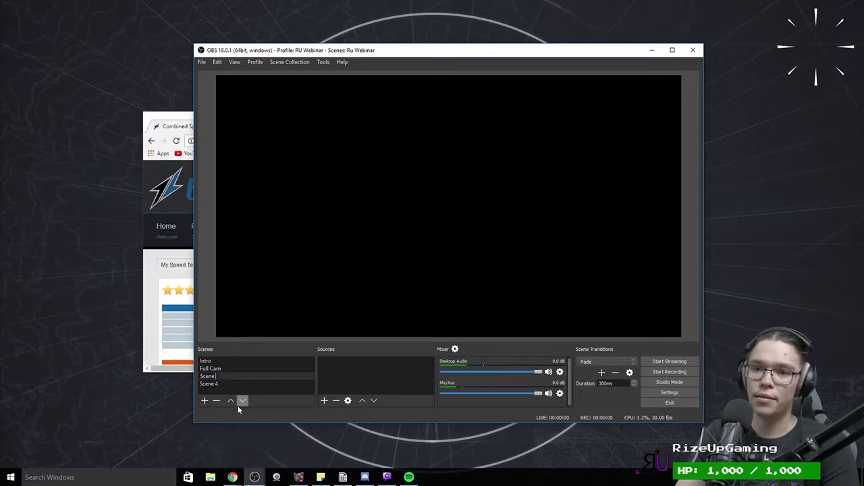
{"action": "type", "text": "Gaming"}
{"action": "key", "text": "Return"}
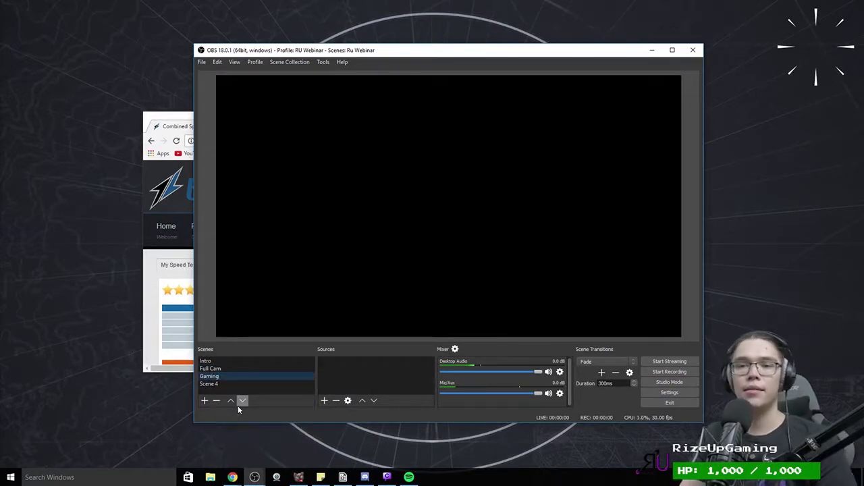
{"action": "left_click", "coordinate": [210, 383]}
{"action": "right_click", "coordinate": [210, 383]}
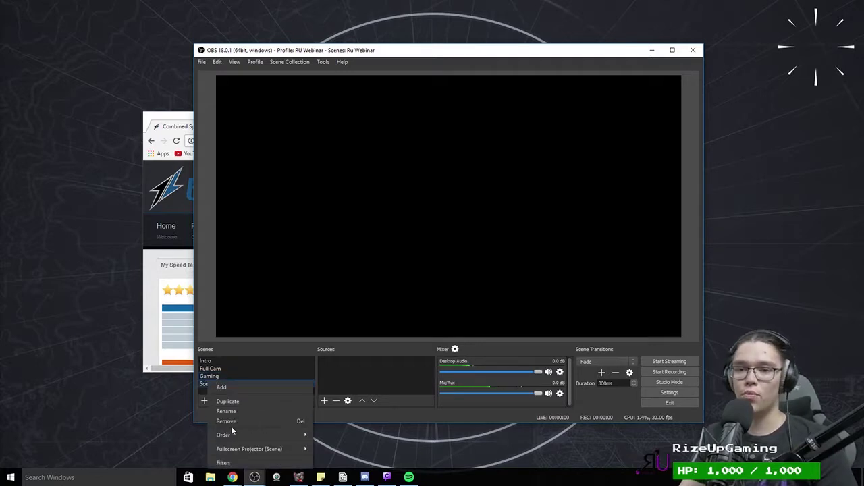
{"action": "left_click", "coordinate": [236, 412]}
{"action": "type", "text": "BRB"}
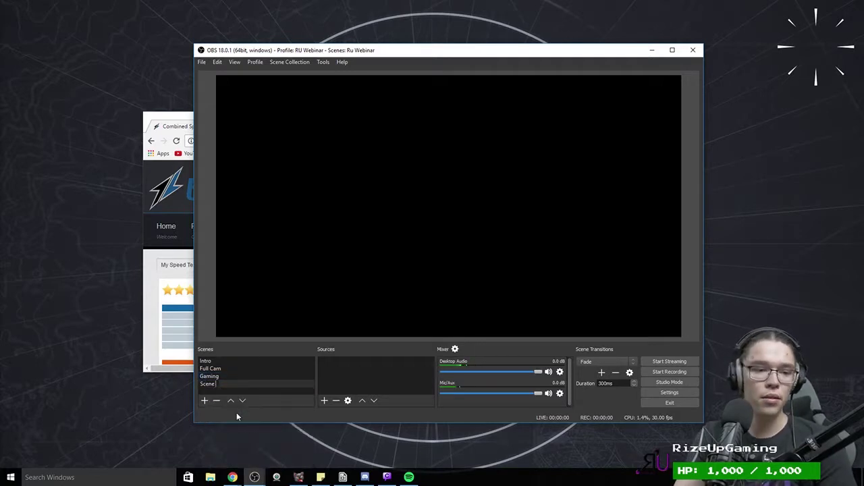
{"action": "key", "text": "Return"}
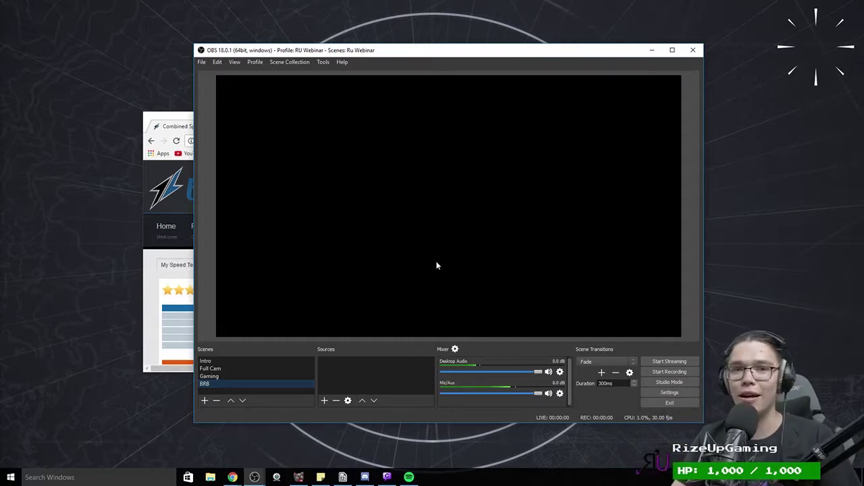
{"action": "key", "text": "alt+Tab"}
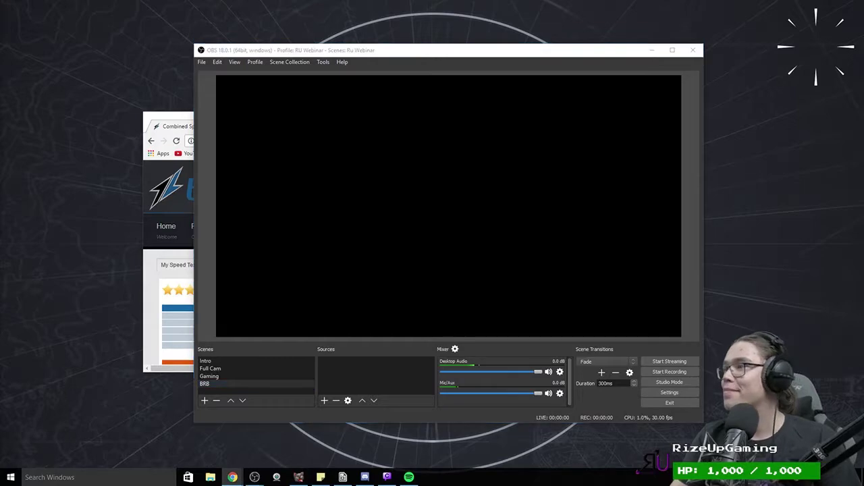
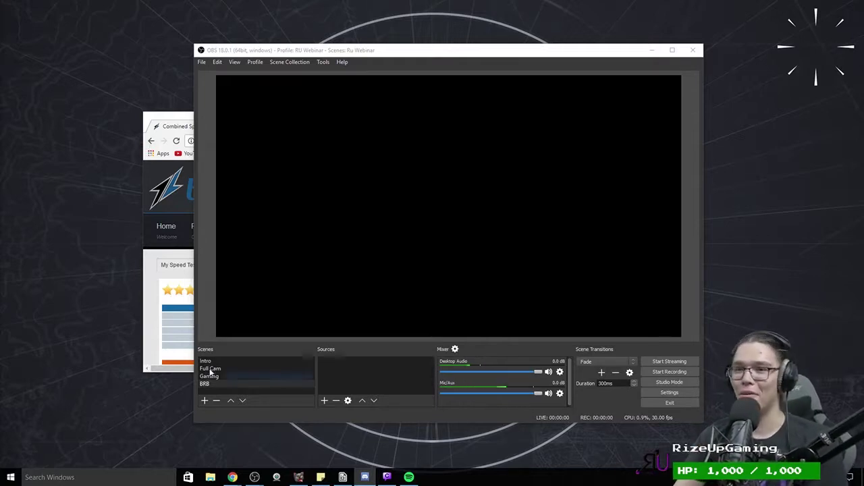
Step: In the maximized Intro scene, create a new image source named IntroScreen
{"action": "left_click", "coordinate": [234, 362]}
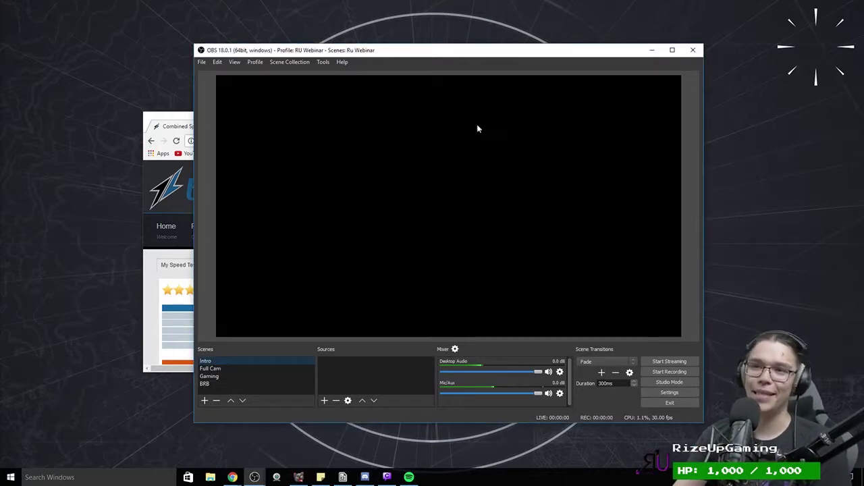
{"action": "double_click", "coordinate": [462, 51]}
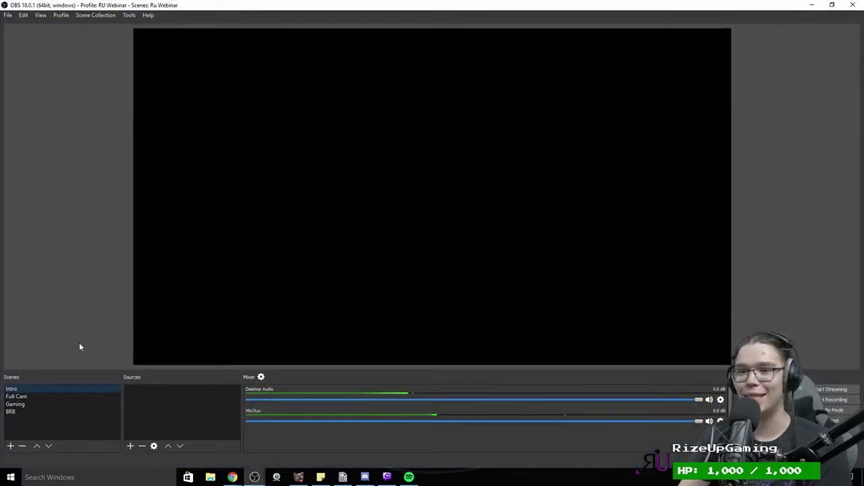
{"action": "left_click", "coordinate": [131, 446]}
{"action": "left_click", "coordinate": [66, 286]}
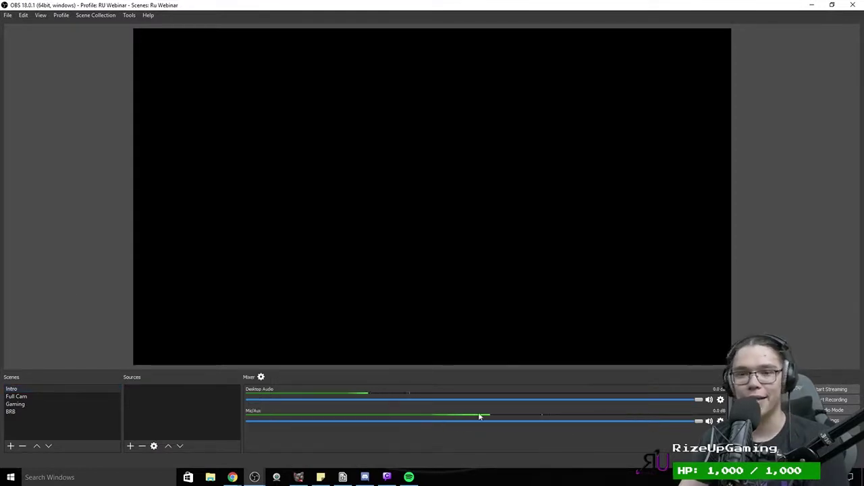
{"action": "left_click", "coordinate": [131, 447]}
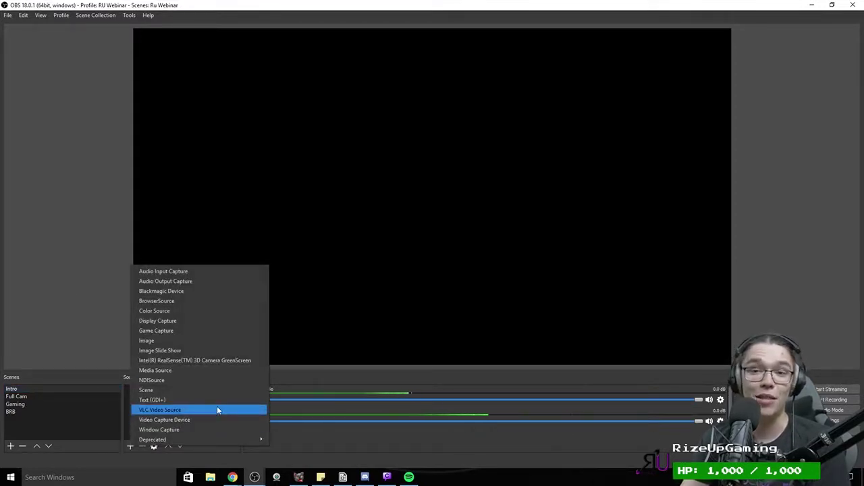
{"action": "left_click", "coordinate": [191, 342]}
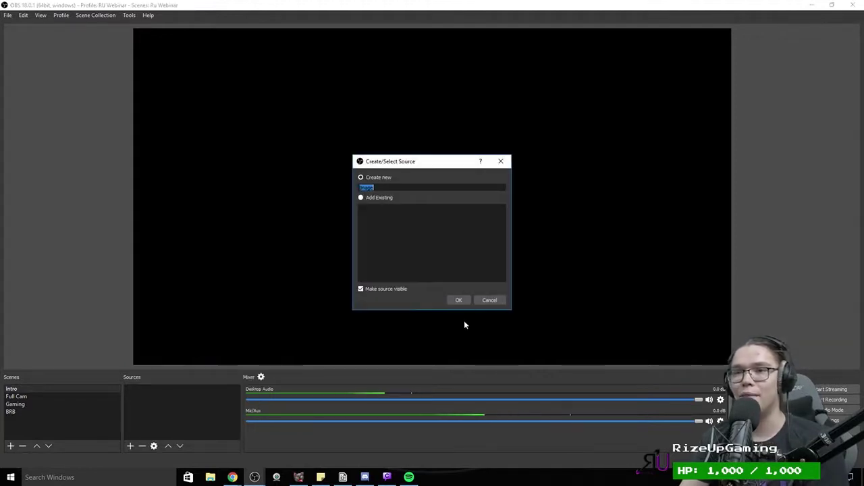
{"action": "type", "text": "In"}
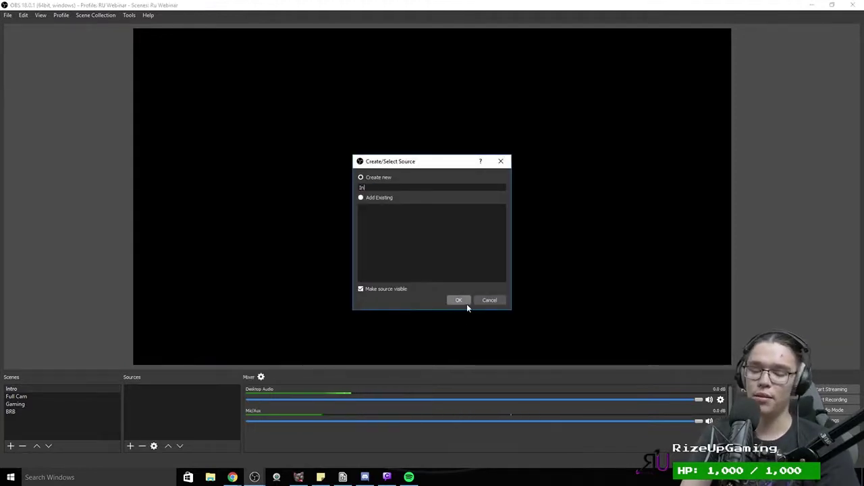
{"action": "type", "text": "troScreen"}
{"action": "left_click", "coordinate": [466, 303]}
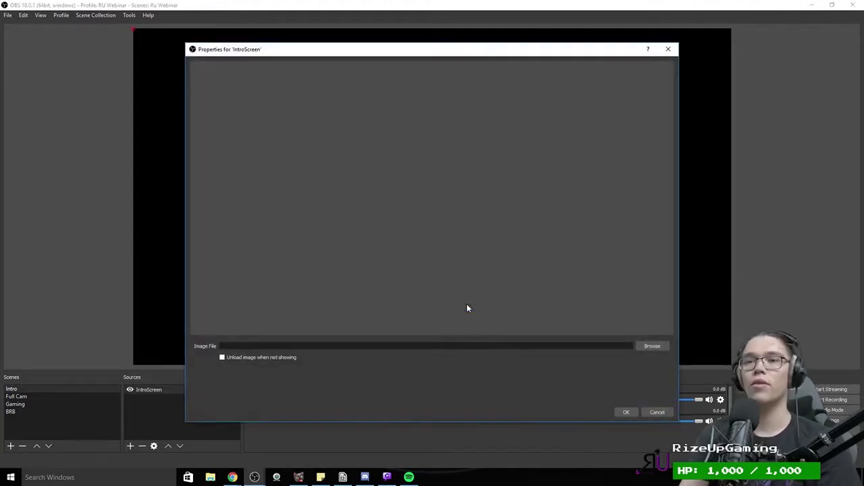
Step: Load RUStartingSoon from the Cup2017 folder as the IntroScreen image
{"action": "left_click", "coordinate": [652, 346]}
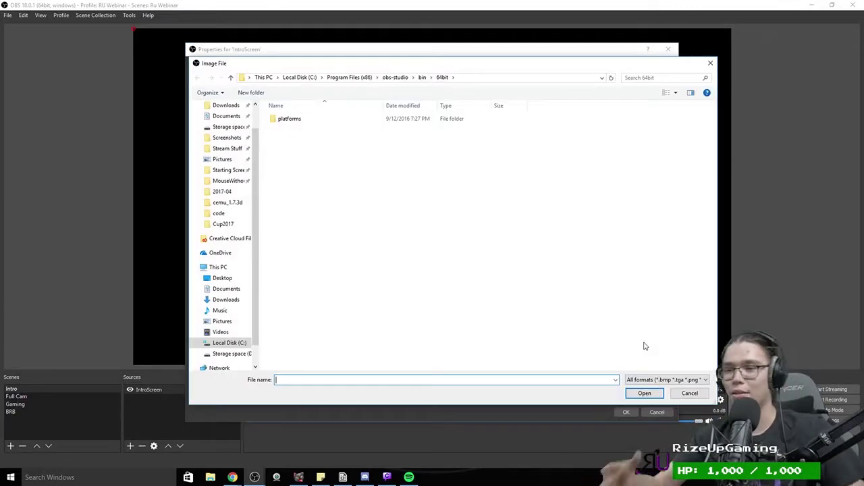
{"action": "scroll", "coordinate": [211, 177], "scroll_direction": "up", "scroll_amount": 1}
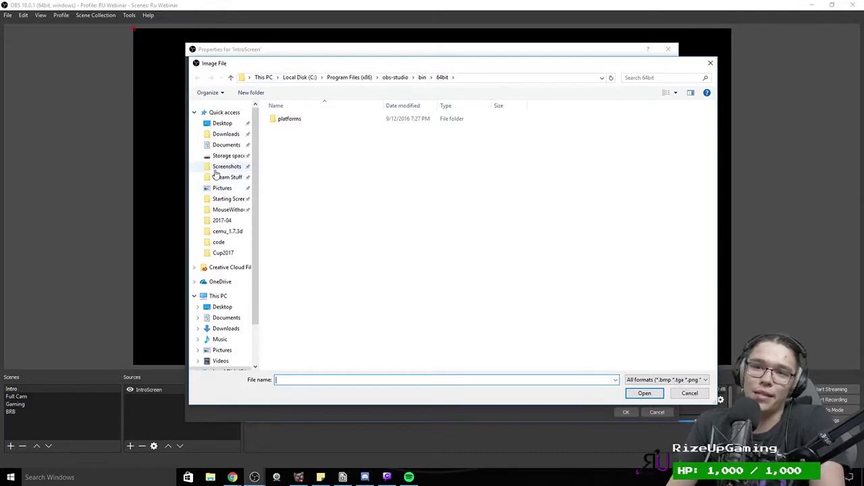
{"action": "left_click", "coordinate": [223, 253]}
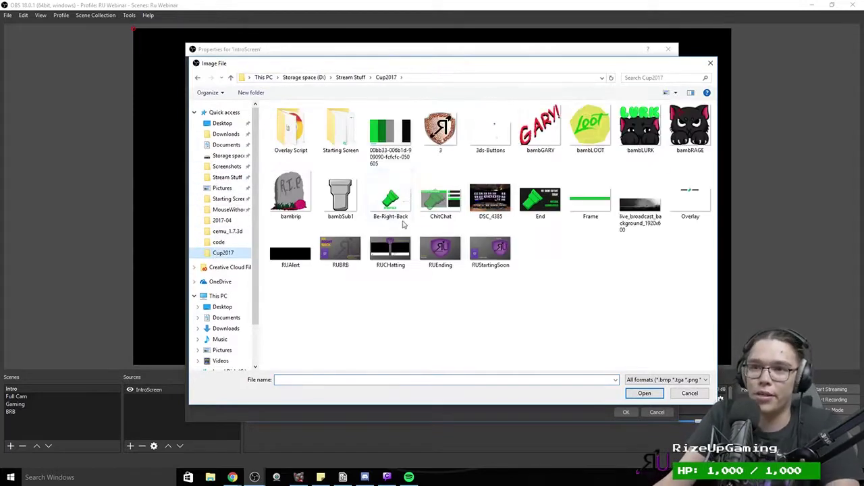
{"action": "double_click", "coordinate": [491, 251]}
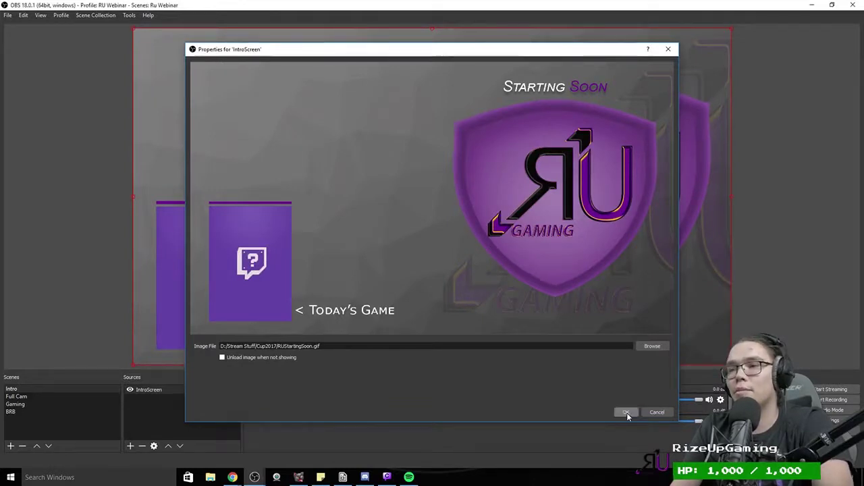
{"action": "left_click", "coordinate": [626, 413]}
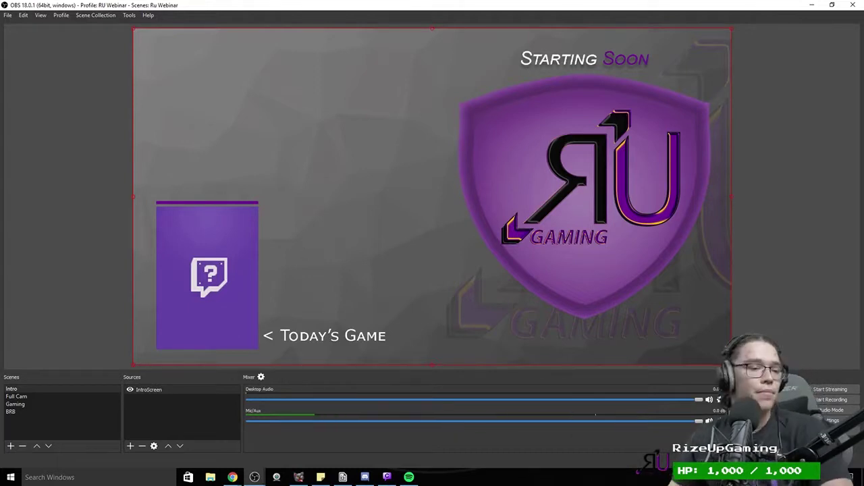
Step: Create a new browser source named BoxArt in the Intro scene
{"action": "left_click", "coordinate": [131, 446]}
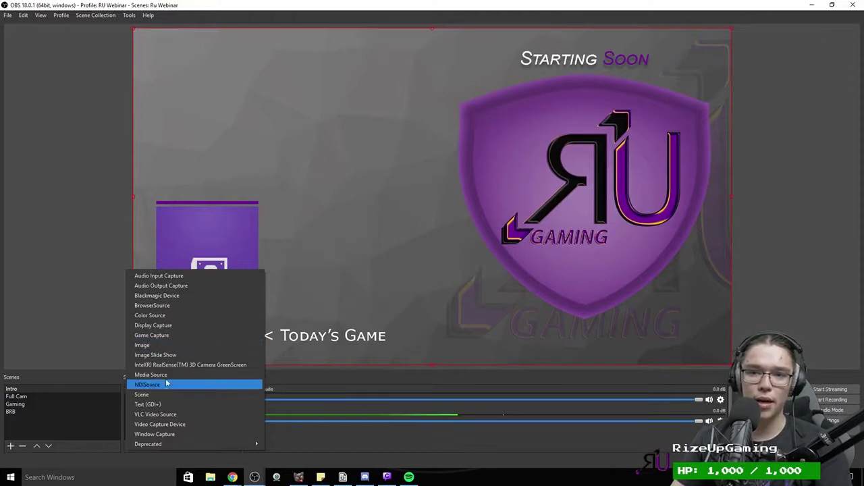
{"action": "left_click", "coordinate": [184, 250]}
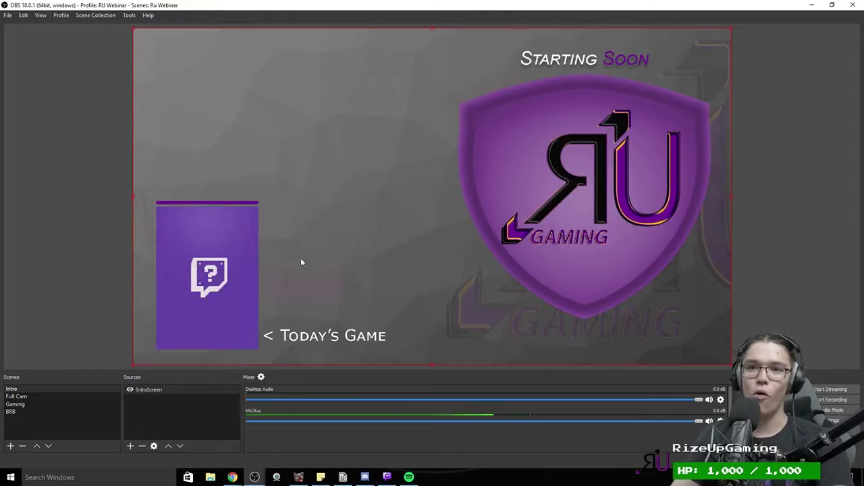
{"action": "left_click", "coordinate": [130, 445]}
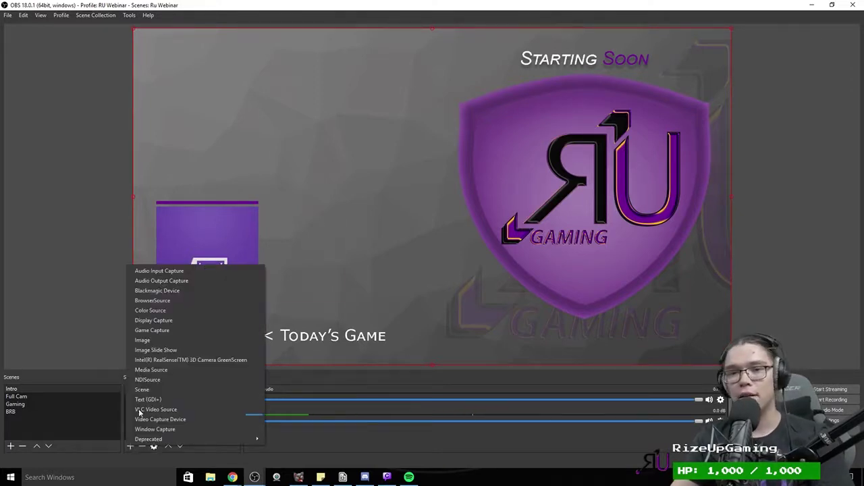
{"action": "left_click", "coordinate": [152, 300]}
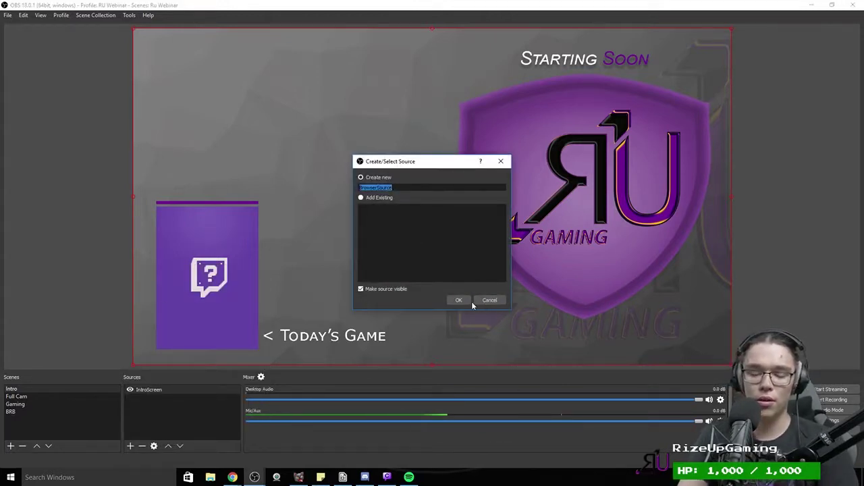
{"action": "type", "text": "BoxArt"}
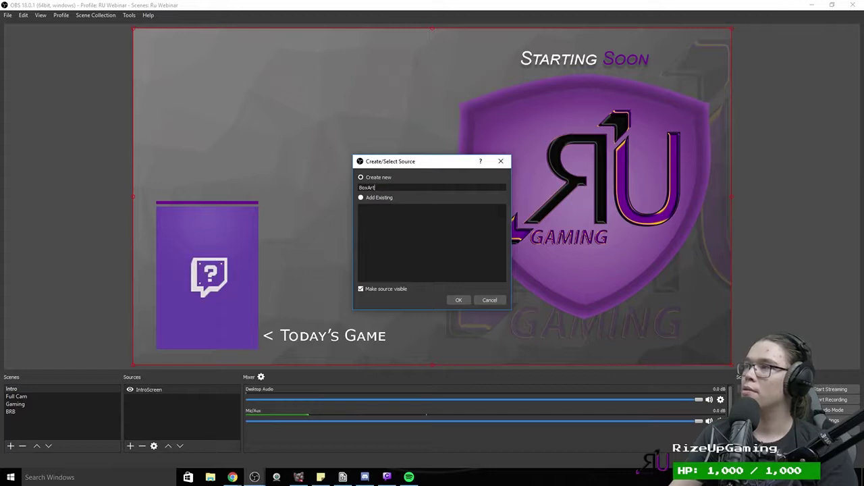
{"action": "key", "text": "Return"}
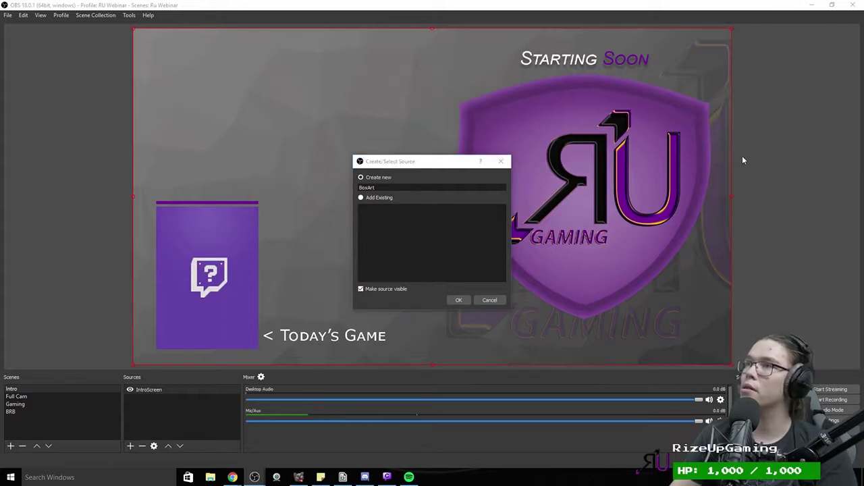
{"action": "left_click", "coordinate": [457, 300]}
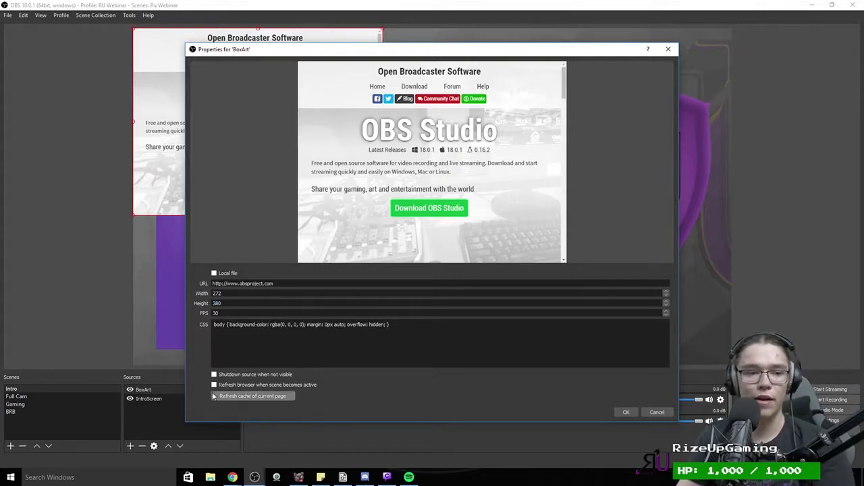
Step: Set BoxArt to the local file twitchboxart.html in the twitchboxart-master - Copy folder
{"action": "left_click", "coordinate": [222, 304]}
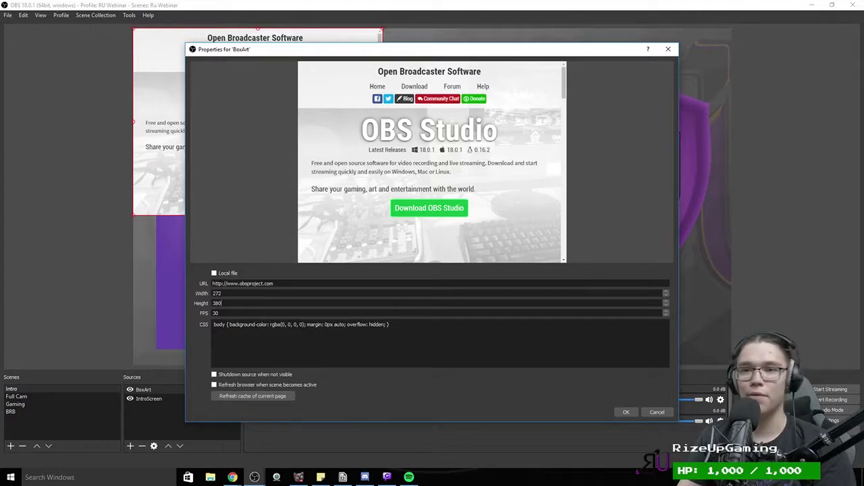
{"action": "left_click", "coordinate": [220, 273]}
{"action": "left_click", "coordinate": [651, 284]}
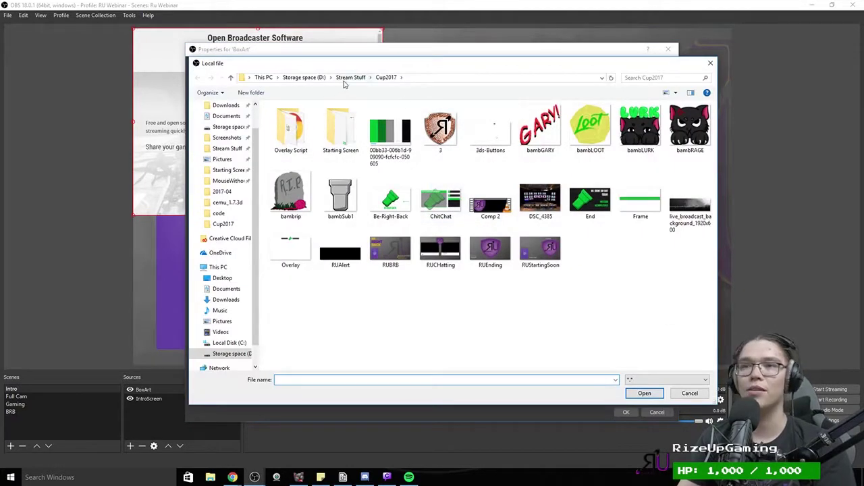
{"action": "left_click", "coordinate": [346, 78]}
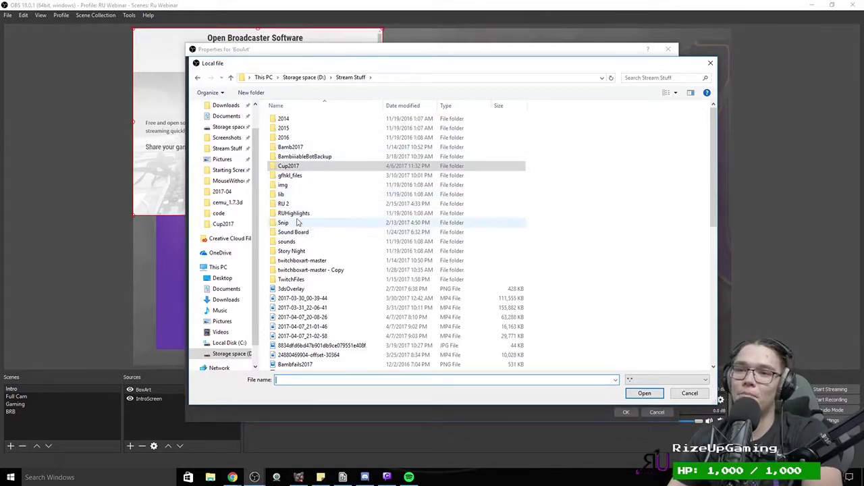
{"action": "double_click", "coordinate": [297, 269]}
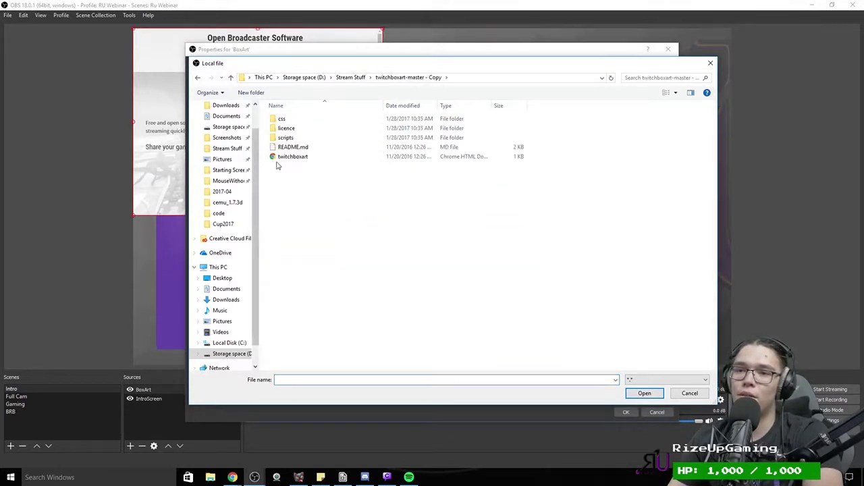
{"action": "double_click", "coordinate": [289, 157]}
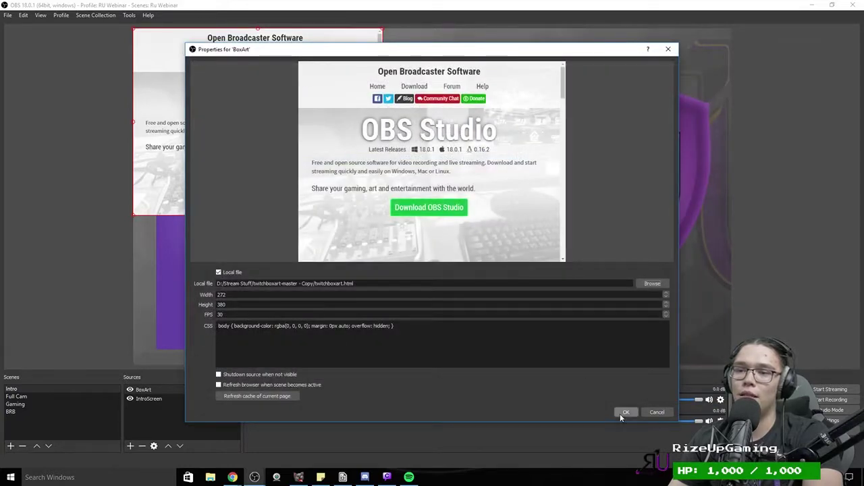
{"action": "left_click", "coordinate": [626, 412]}
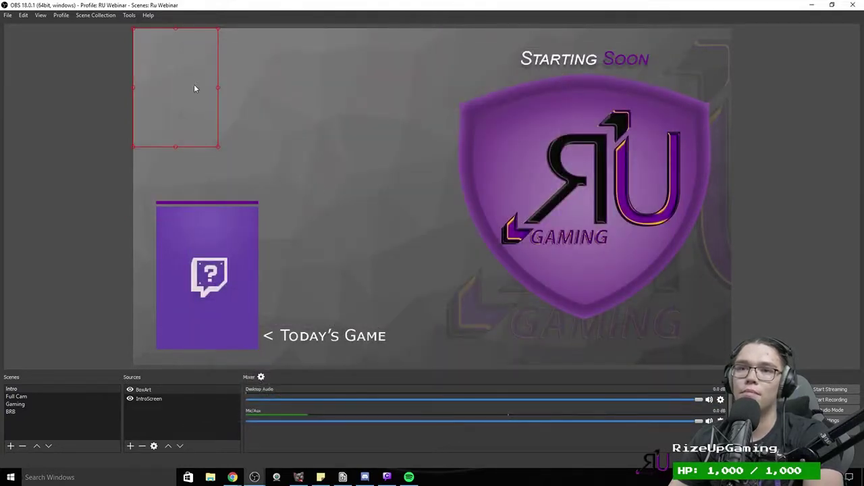
Step: Move the IRL box art down onto the purple Today's Game panel and enlarge it to fill it
{"action": "left_click_drag", "start_coordinate": [194, 84], "coordinate": [234, 290]}
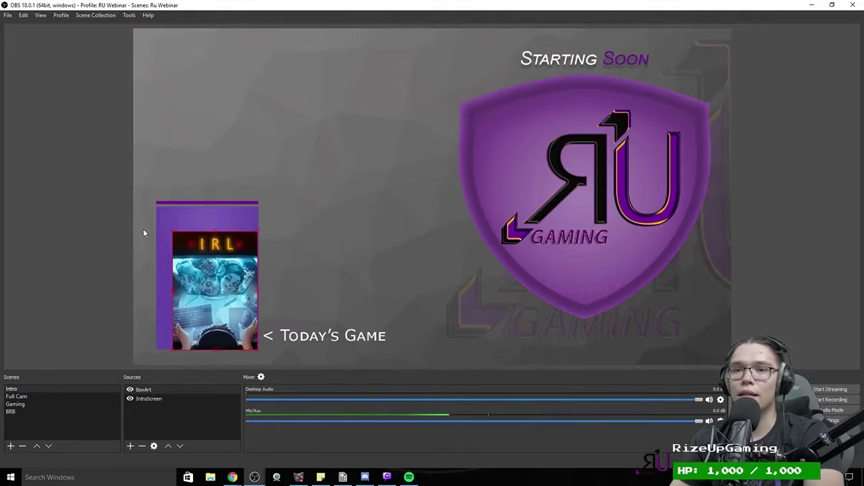
{"action": "left_click_drag", "start_coordinate": [171, 232], "coordinate": [155, 209]}
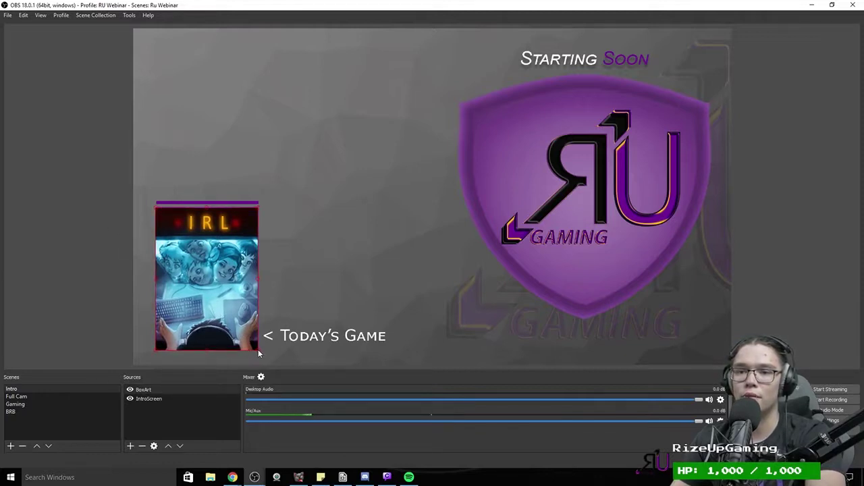
{"action": "left_click", "coordinate": [56, 275]}
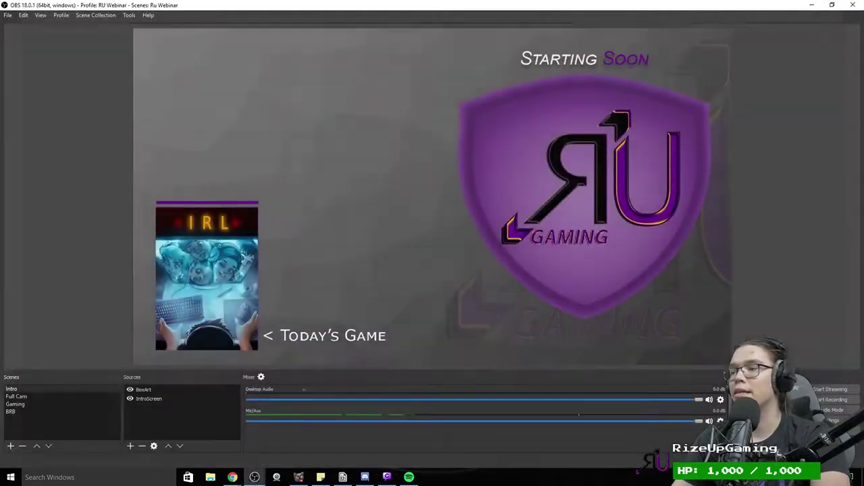
Step: Minimize Chrome, bring up File Explorer at Quick access, then close it
{"action": "left_click", "coordinate": [853, 5]}
{"action": "key", "text": "super+e"}
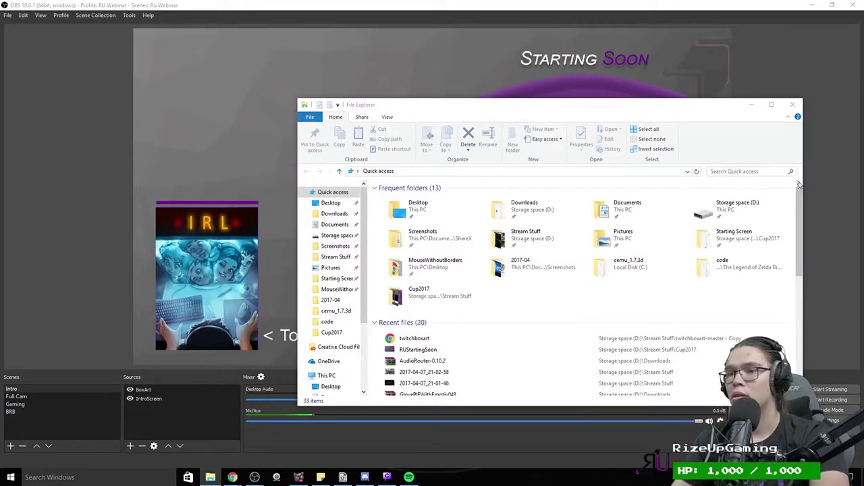
{"action": "left_click", "coordinate": [792, 104]}
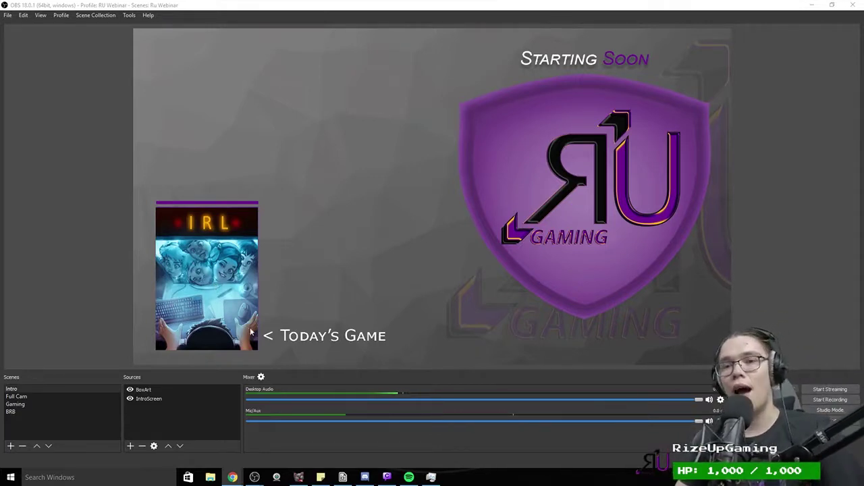
{"action": "double_click", "coordinate": [143, 390]}
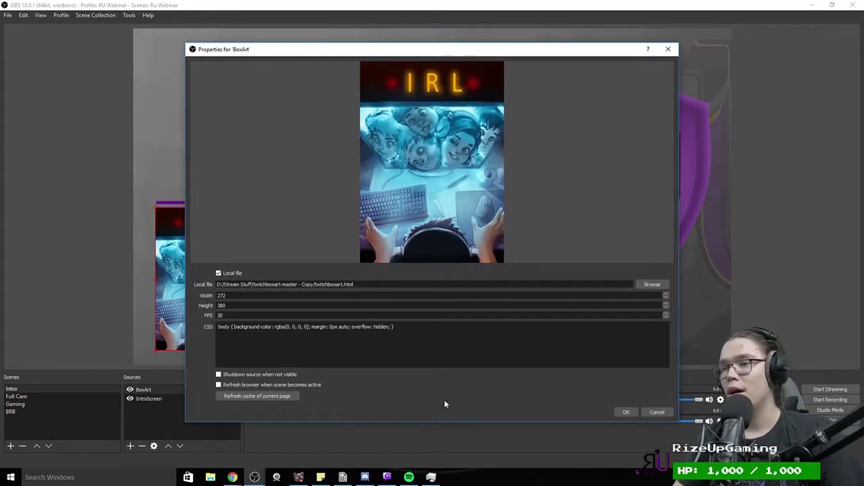
{"action": "left_click", "coordinate": [657, 411]}
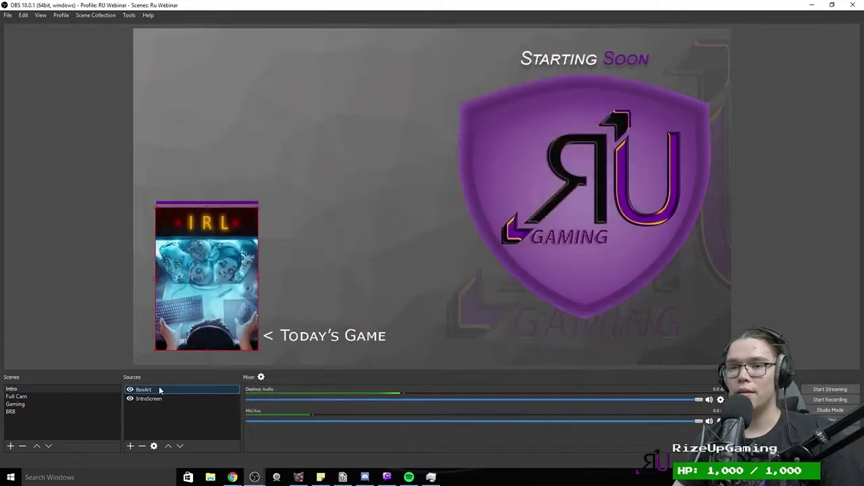
{"action": "double_click", "coordinate": [159, 390]}
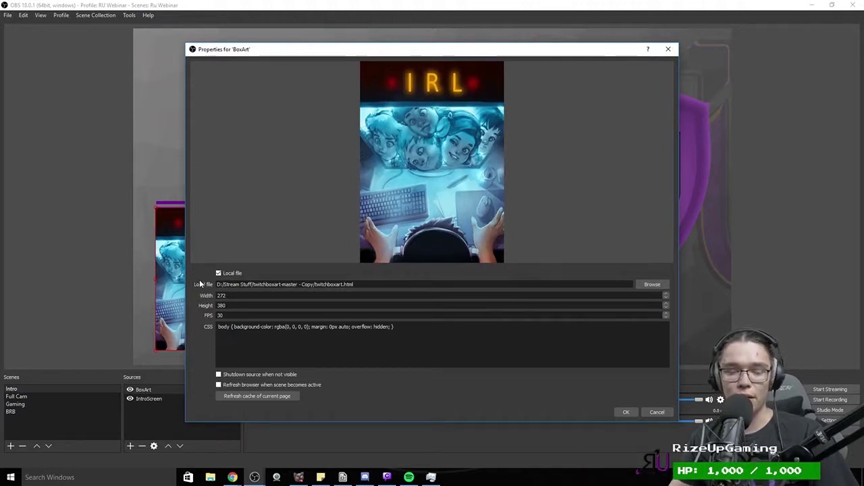
{"action": "right_click", "coordinate": [151, 391]}
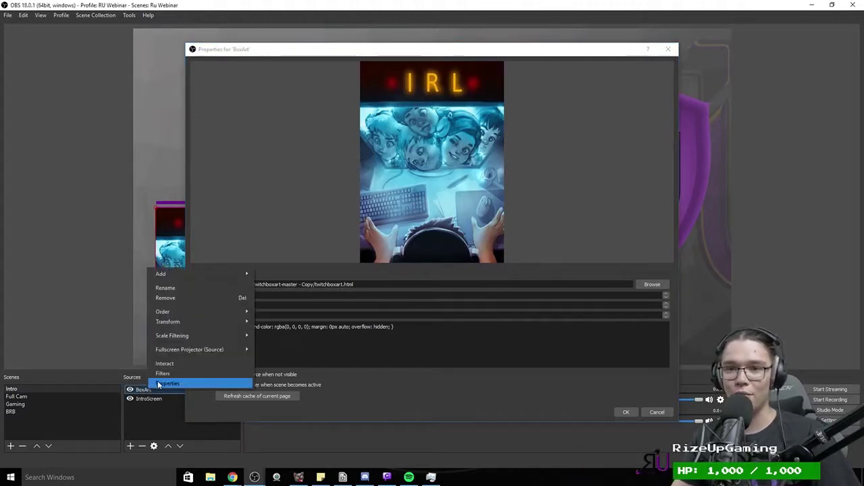
{"action": "key", "text": "Escape"}
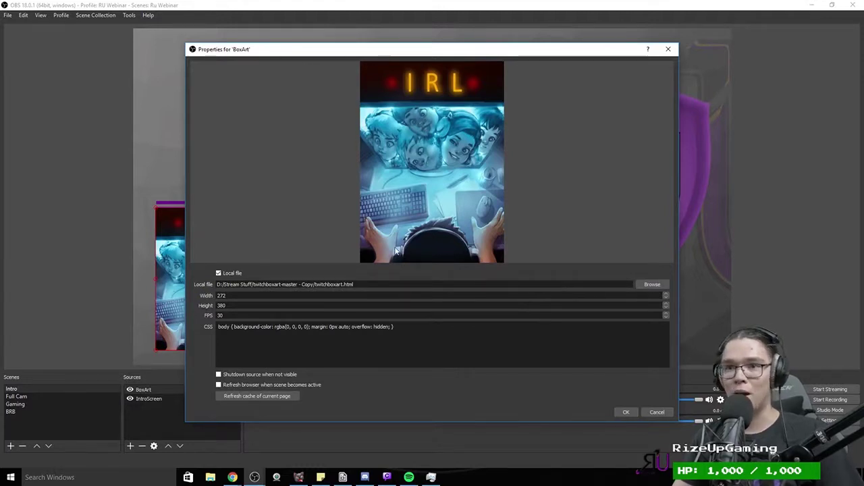
{"action": "left_click", "coordinate": [625, 413]}
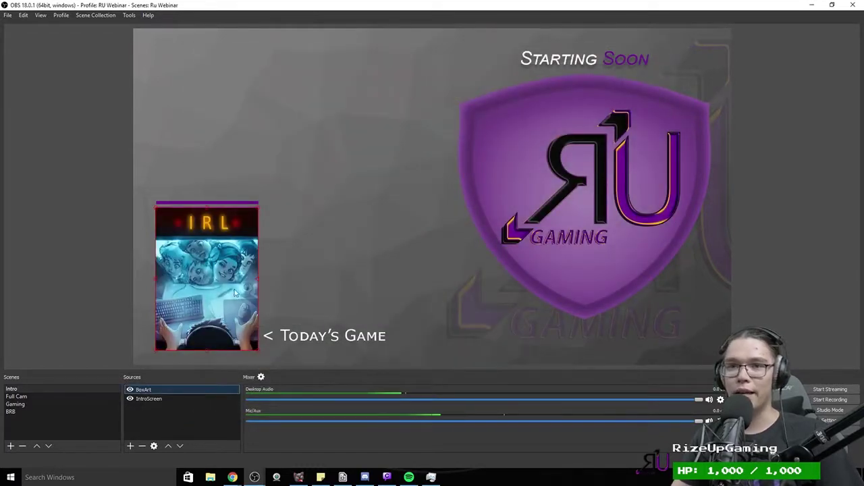
{"action": "left_click", "coordinate": [147, 399]}
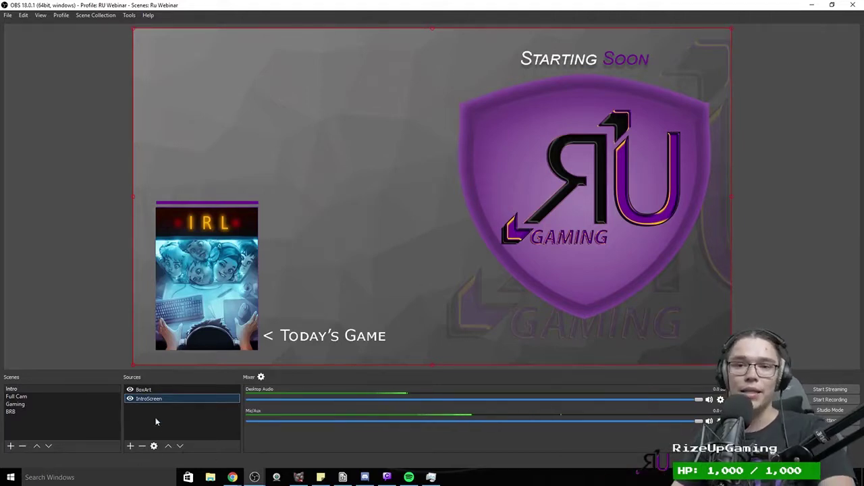
{"action": "double_click", "coordinate": [141, 399]}
{"action": "left_click", "coordinate": [658, 413]}
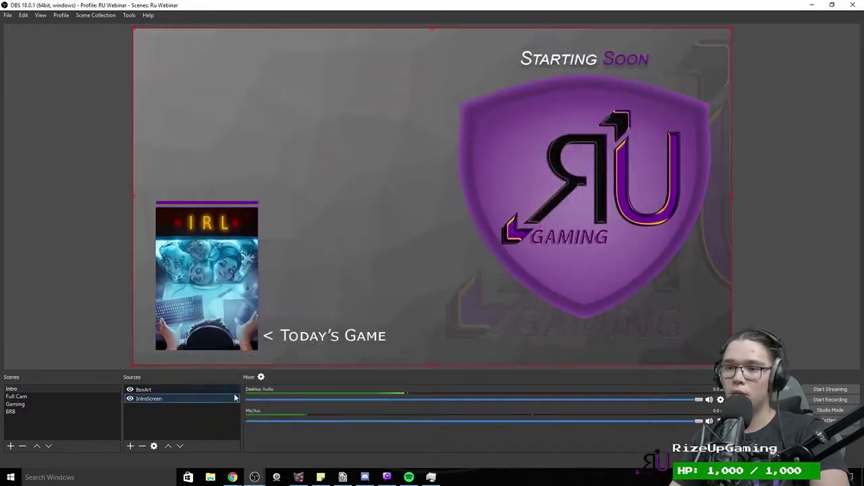
{"action": "left_click", "coordinate": [171, 392]}
{"action": "double_click", "coordinate": [172, 392]}
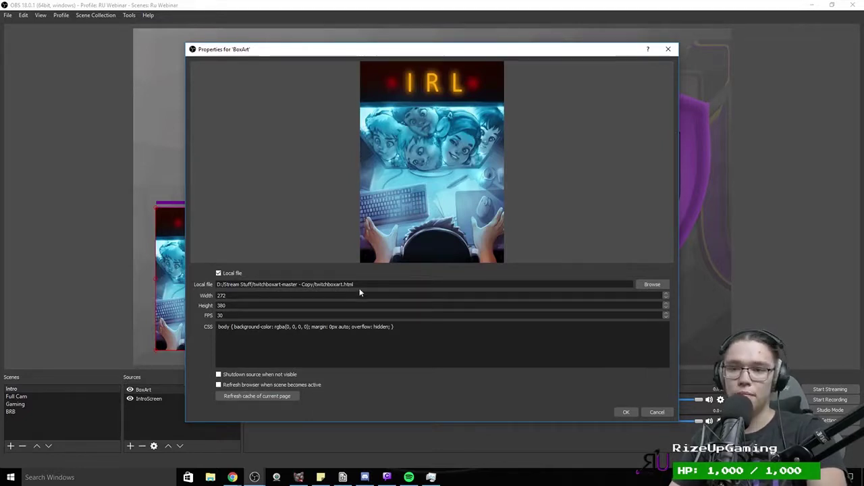
{"action": "left_click", "coordinate": [626, 412]}
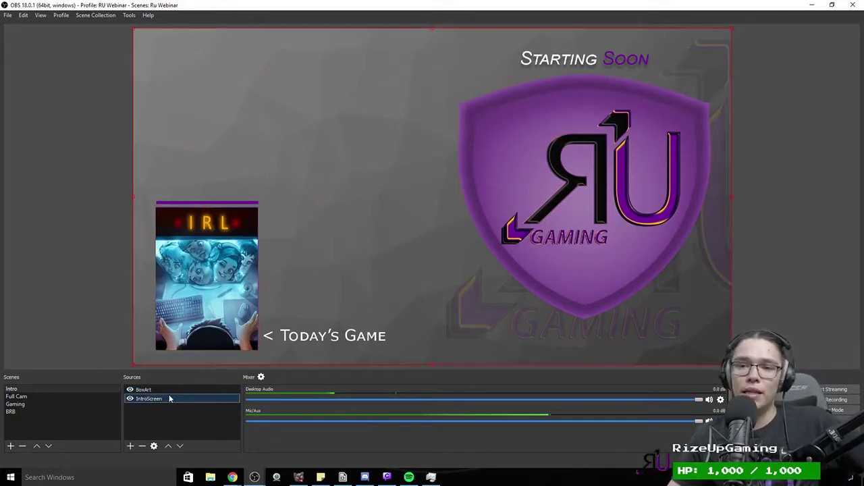
Step: Add a new browser source and paste the Muxy alerts link as its URL
{"action": "left_click", "coordinate": [131, 446]}
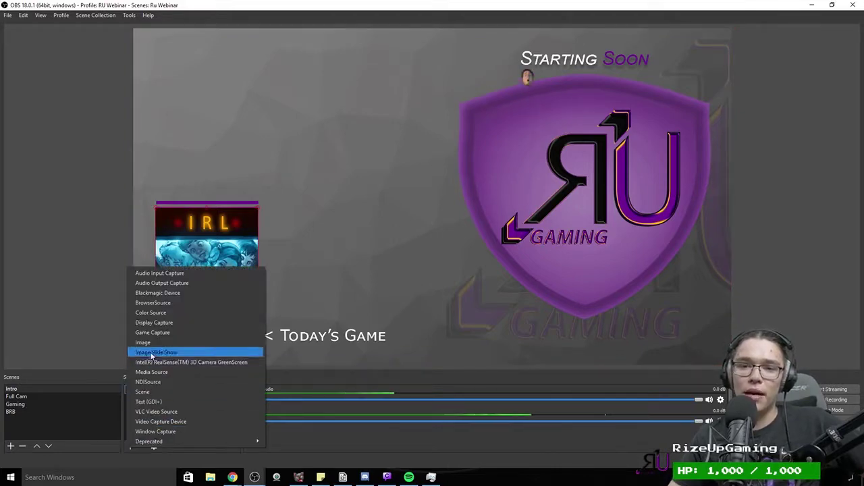
{"action": "left_click", "coordinate": [154, 302]}
{"action": "left_click", "coordinate": [449, 299]}
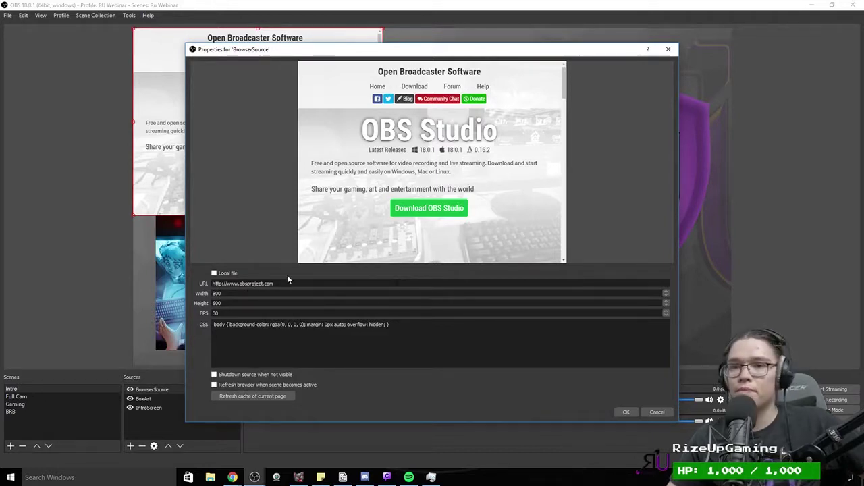
{"action": "left_click_drag", "start_coordinate": [273, 284], "coordinate": [247, 284]}
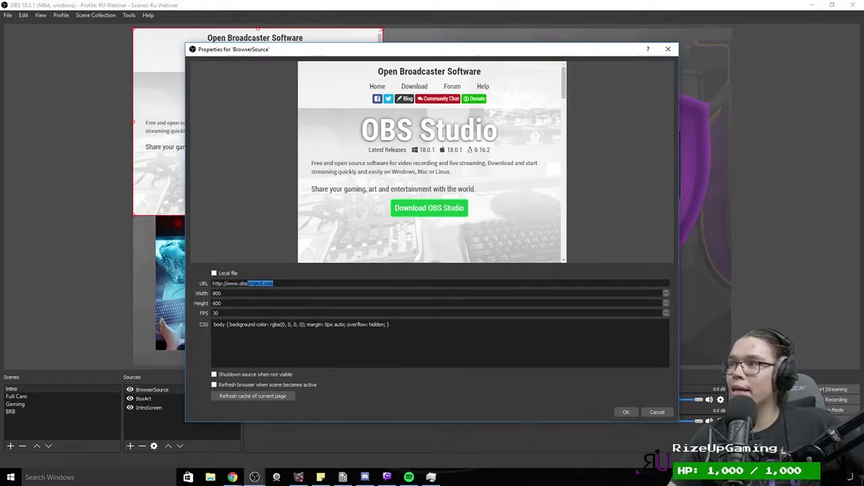
{"action": "key", "text": "alt+Tab"}
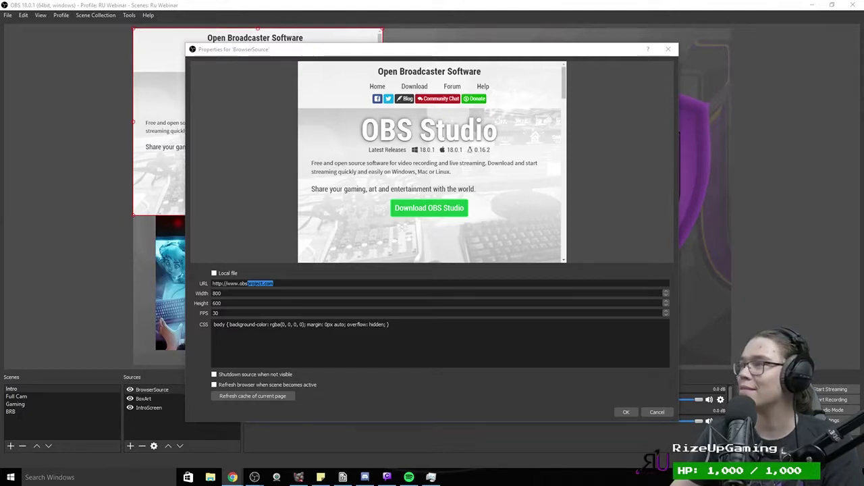
{"action": "key", "text": "alt+Tab"}
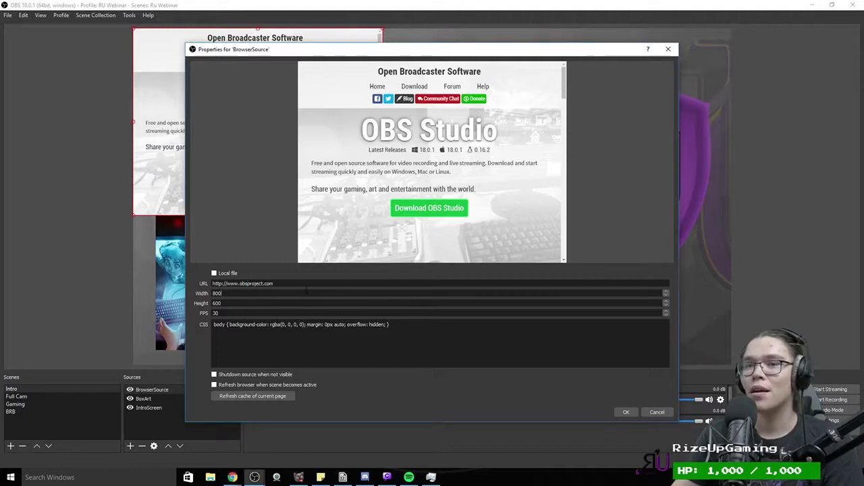
{"action": "key", "text": "ctrl+a"}
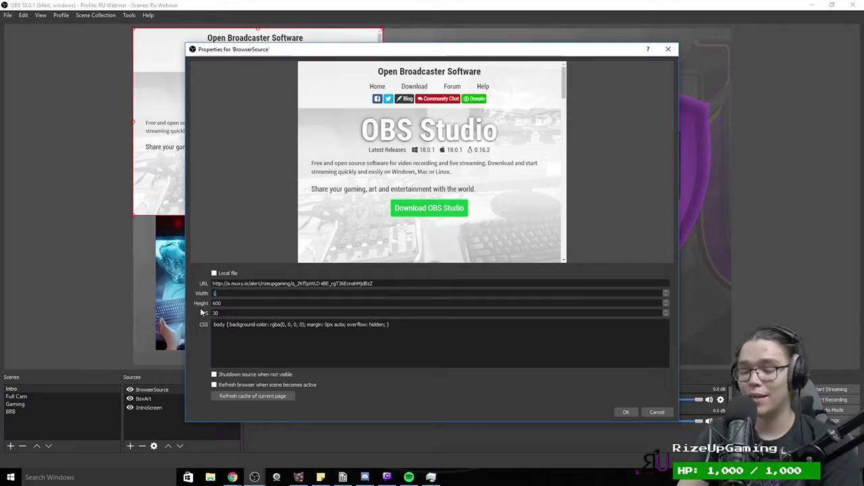
Step: Set it to 1280×720 at 60 FPS, then move and shrink it over the logo area
{"action": "key", "text": "BackSpace"}
{"action": "key", "text": "BackSpace"}
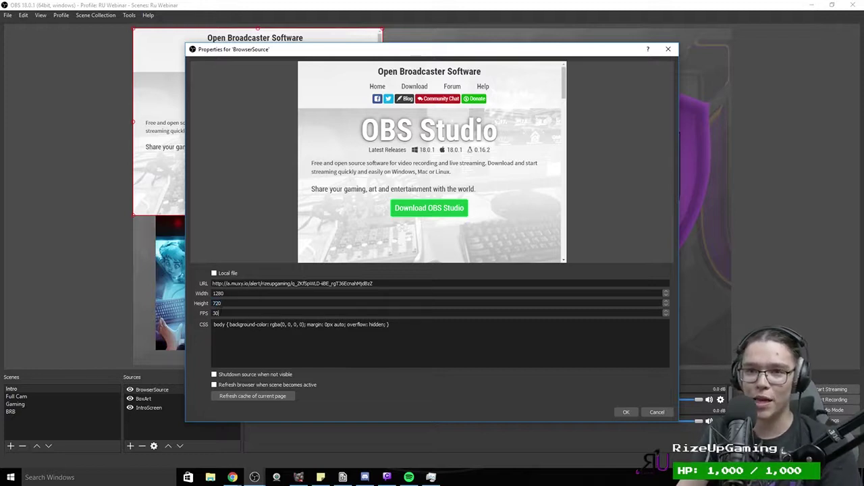
{"action": "type", "text": "60"}
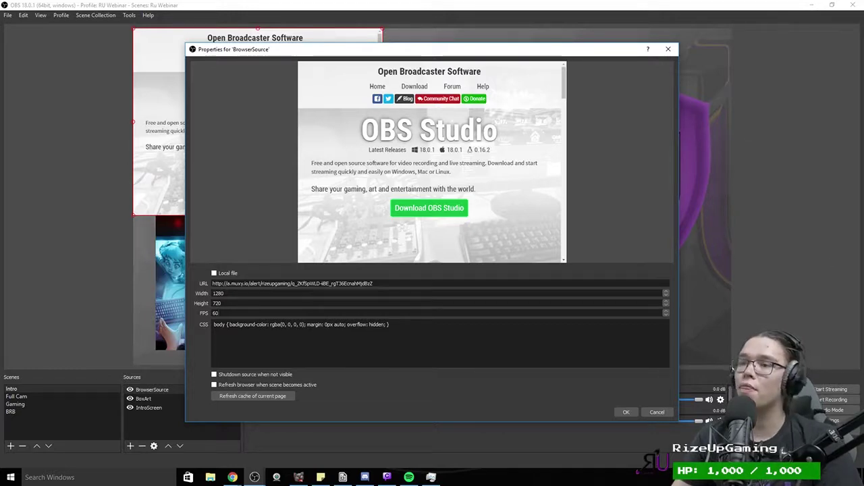
{"action": "left_click", "coordinate": [630, 413]}
{"action": "left_click_drag", "start_coordinate": [184, 101], "coordinate": [378, 146]}
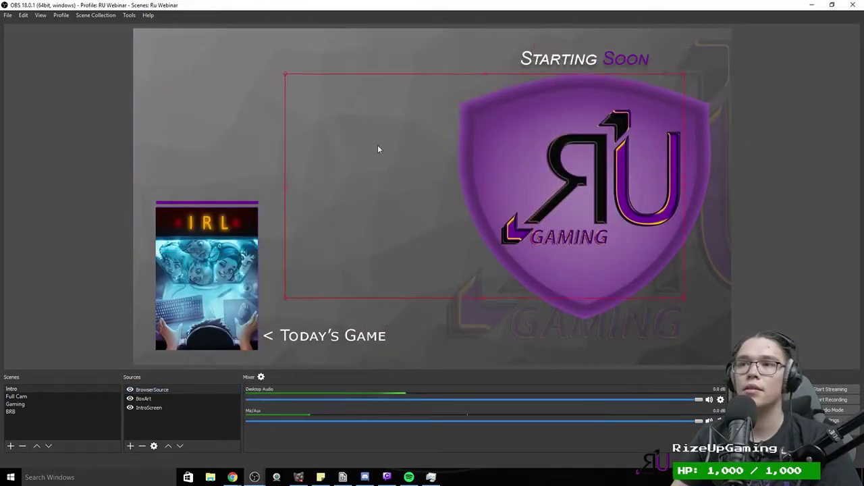
{"action": "left_click_drag", "start_coordinate": [287, 71], "coordinate": [508, 131]}
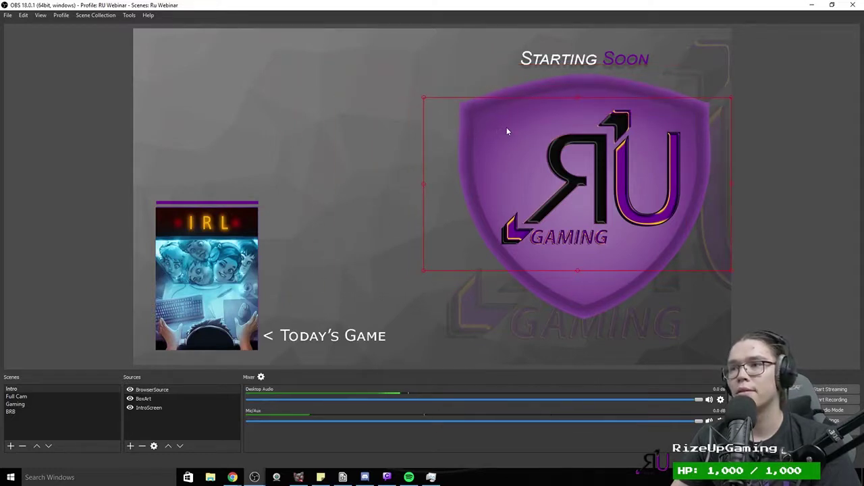
{"action": "left_click", "coordinate": [95, 14]}
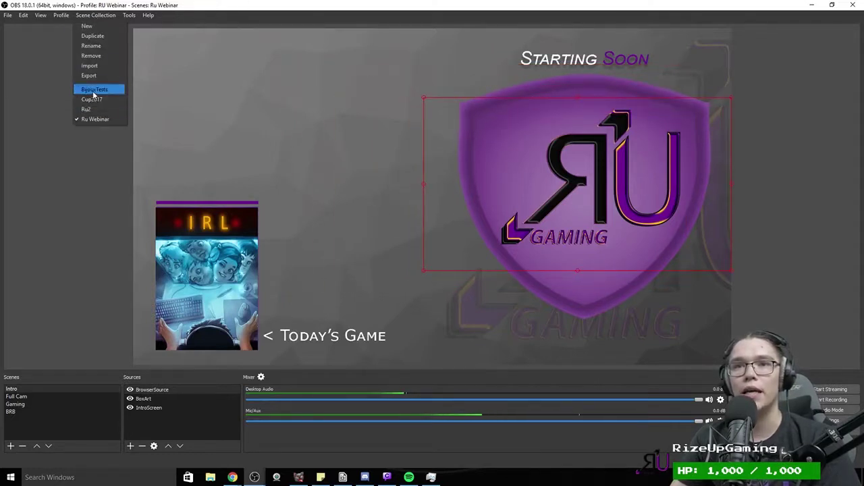
{"action": "left_click", "coordinate": [91, 100]}
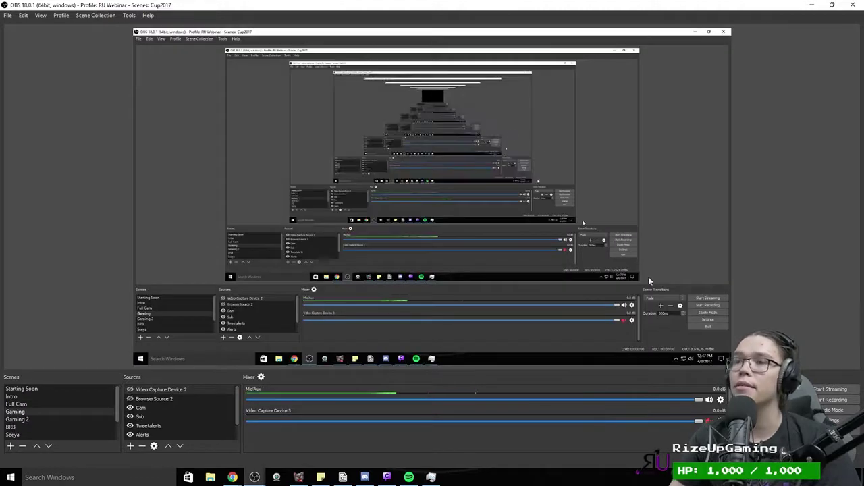
{"action": "left_click", "coordinate": [32, 391]}
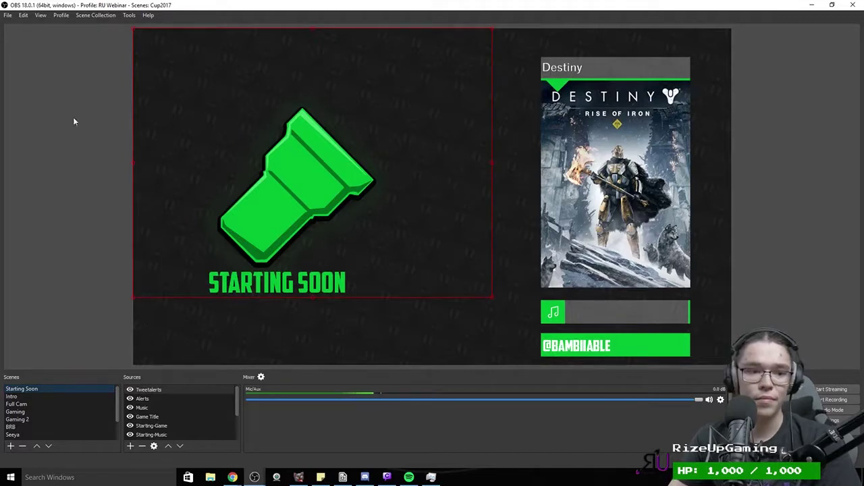
{"action": "left_click", "coordinate": [95, 15]}
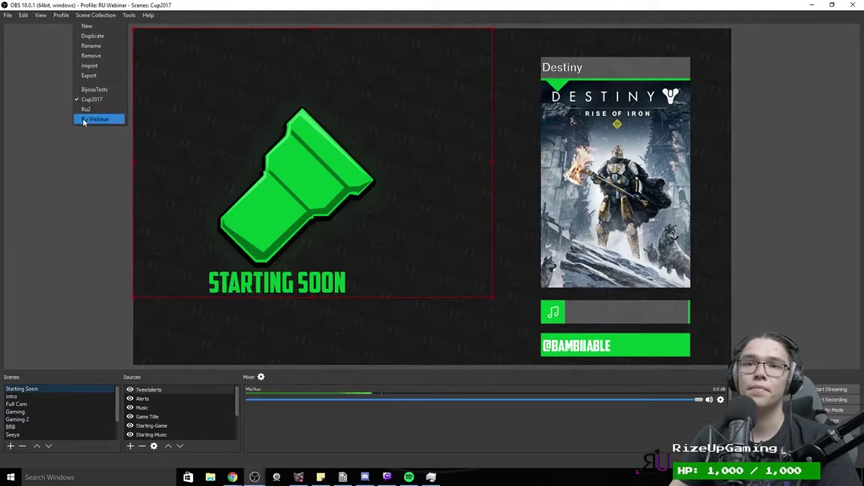
{"action": "left_click", "coordinate": [94, 119]}
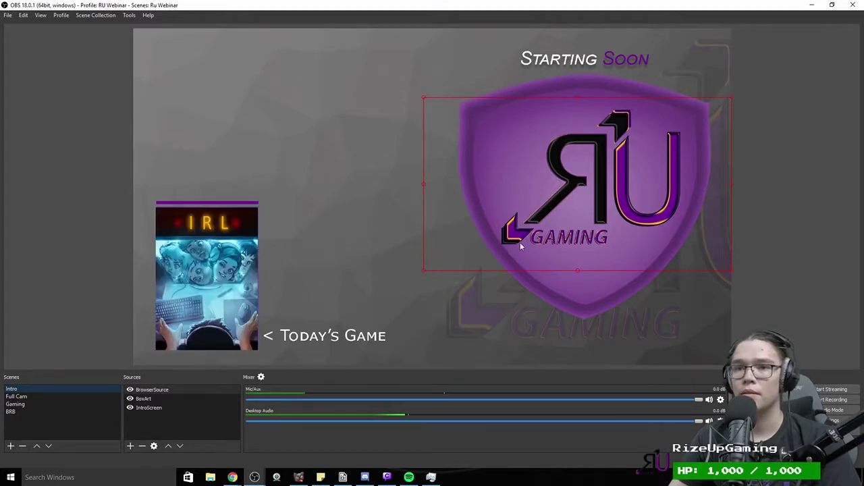
Step: Nudge the alert browser source slightly down and bring up the source-type list
{"action": "key", "text": "Down"}
{"action": "key", "text": "Down"}
{"action": "key", "text": "Down"}
{"action": "key", "text": "Down"}
{"action": "key", "text": "Down"}
{"action": "key", "text": "Down"}
{"action": "key", "text": "Down"}
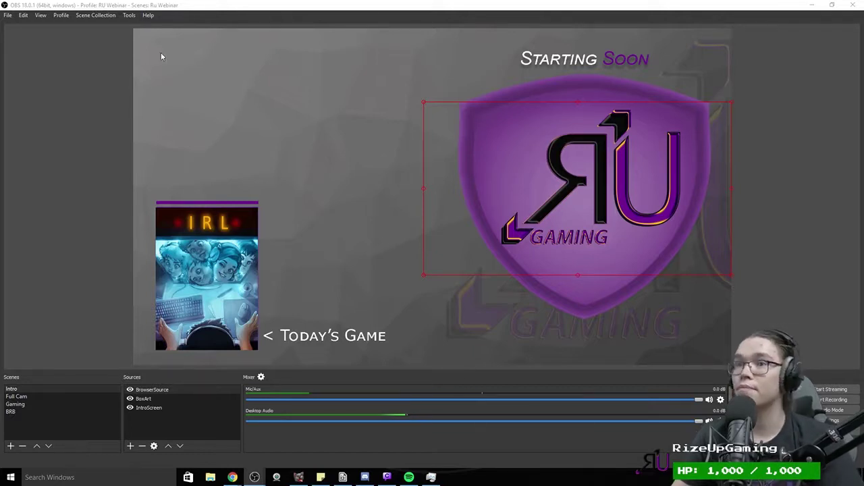
{"action": "left_click", "coordinate": [130, 446]}
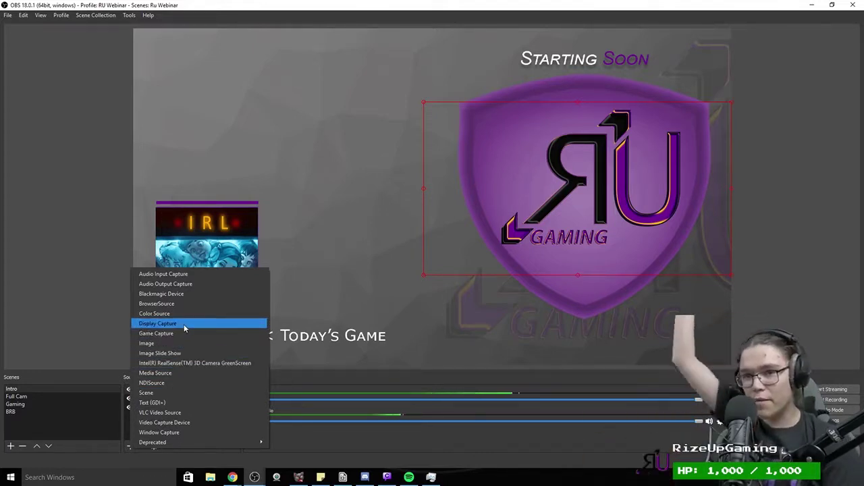
Step: Add BrowserSource 2 with the emote-explosions link at 1920×1080 and 60 FPS
{"action": "left_click", "coordinate": [167, 306]}
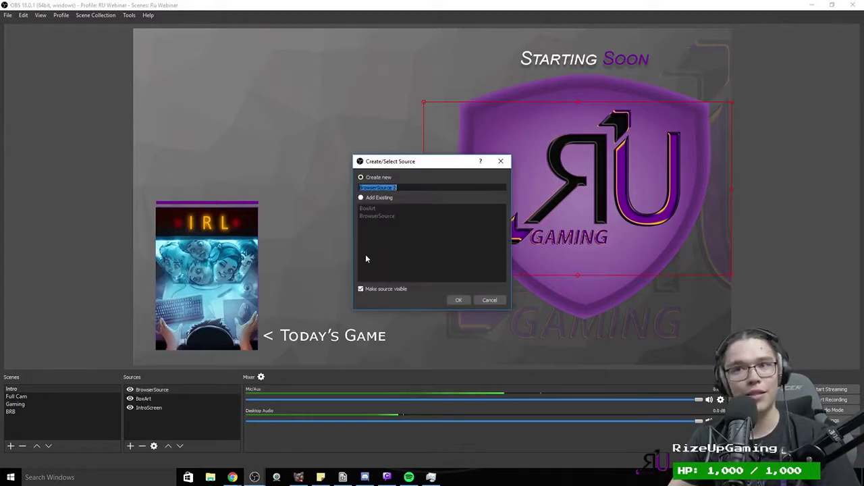
{"action": "left_click", "coordinate": [464, 301]}
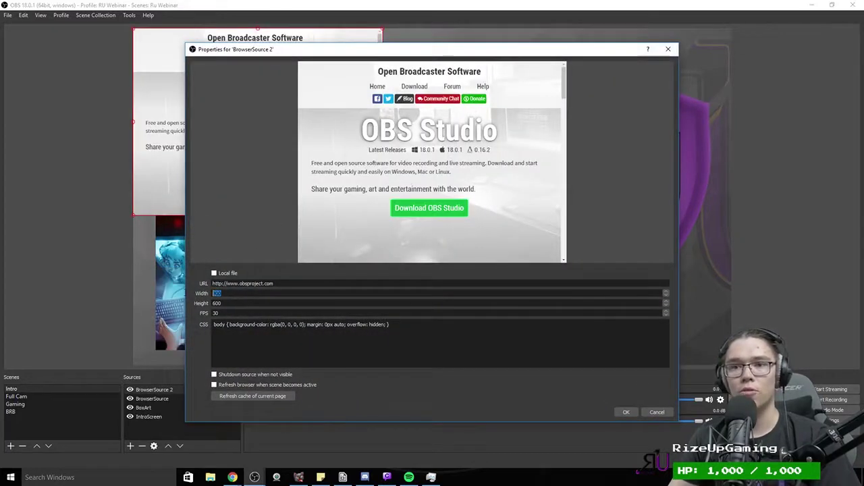
{"action": "type", "text": "1920"}
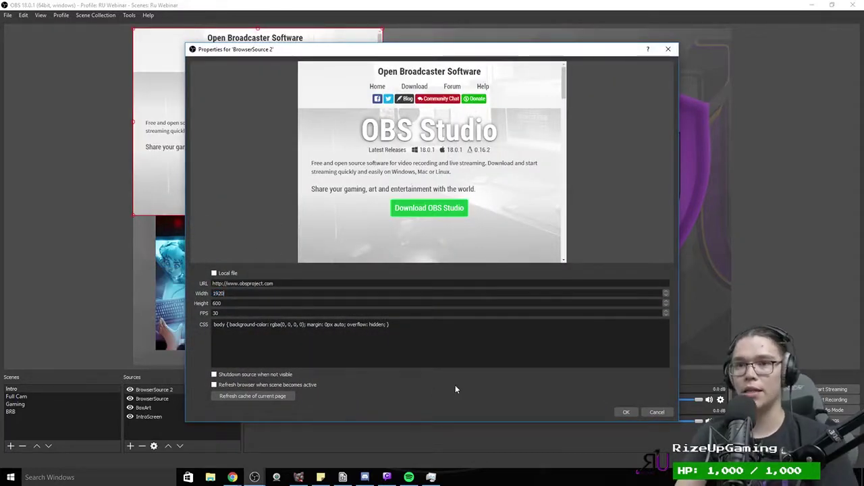
{"action": "type", "text": "1080"}
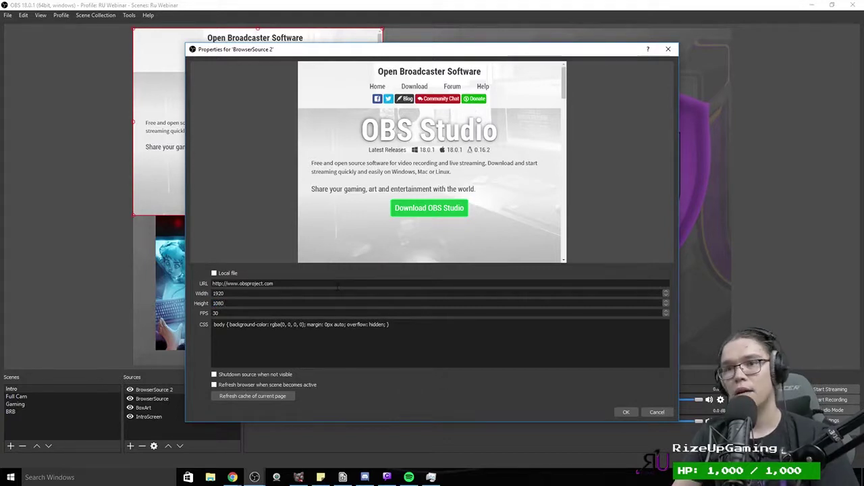
{"action": "left_click_drag", "start_coordinate": [337, 283], "coordinate": [60, 278]}
{"action": "key", "text": "ctrl+v"}
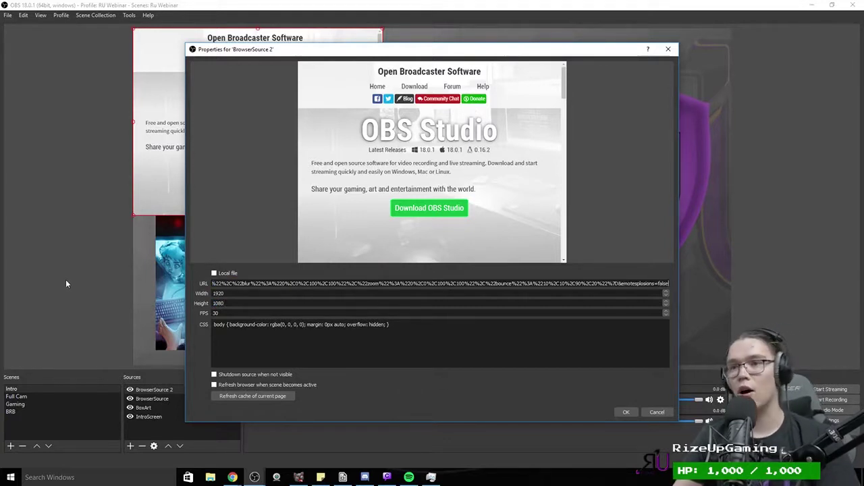
{"action": "type", "text": "60"}
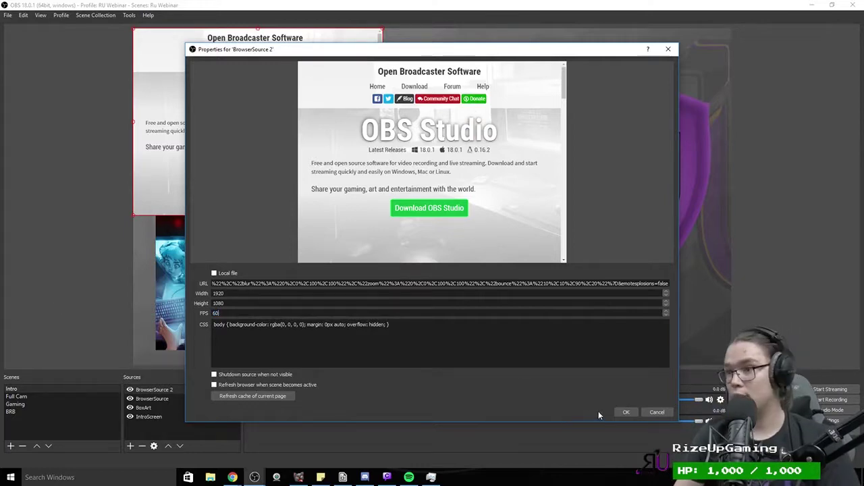
{"action": "left_click", "coordinate": [622, 412]}
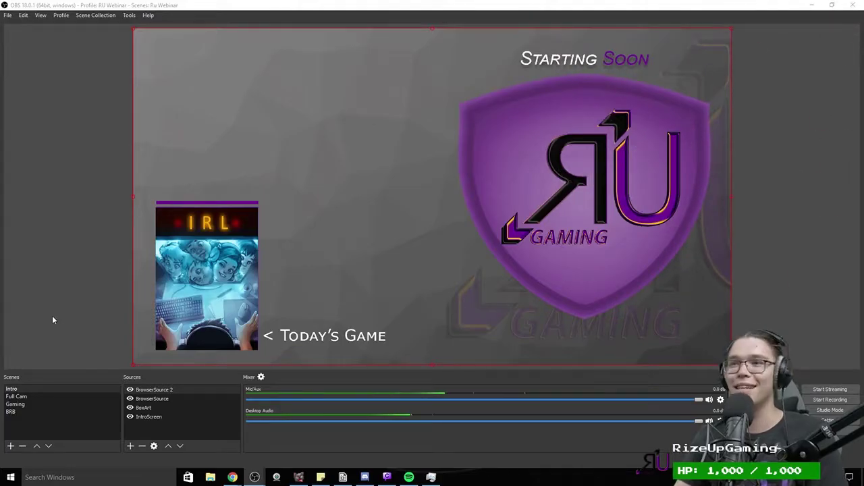
Step: In the Full Cam scene, add a FullScreen image source using RUEnding from Cup2017
{"action": "left_click", "coordinate": [23, 397]}
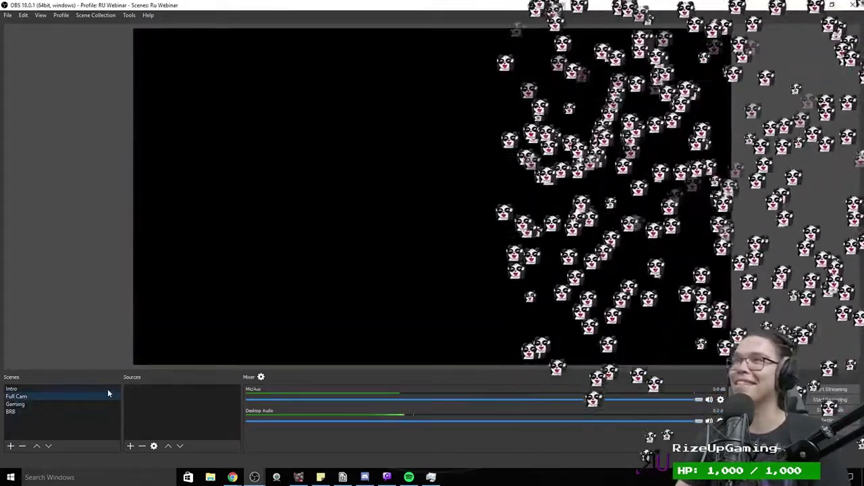
{"action": "left_click", "coordinate": [129, 445]}
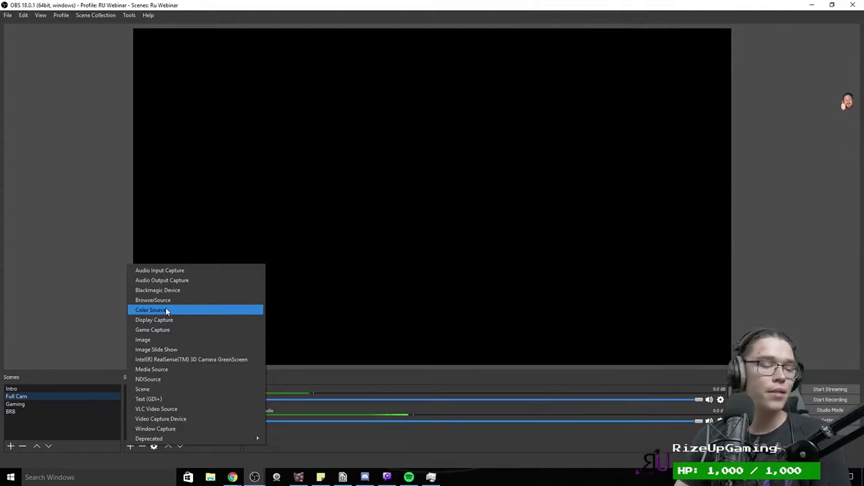
{"action": "left_click", "coordinate": [143, 340]}
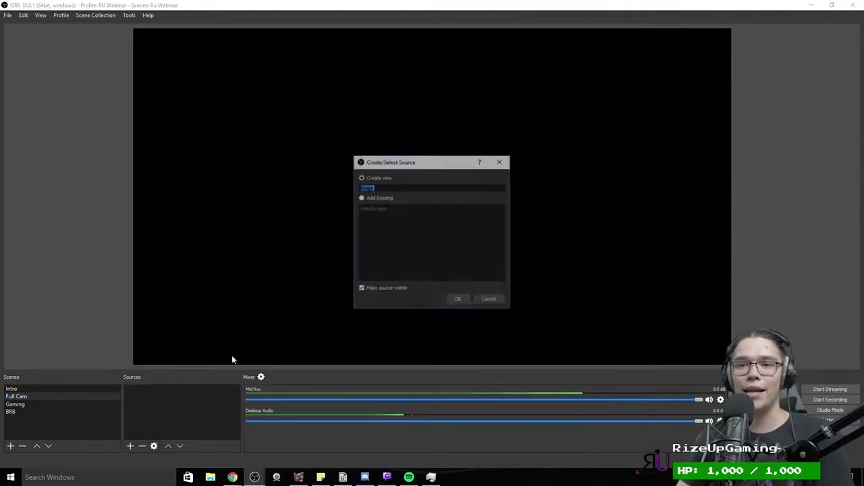
{"action": "type", "text": "Ful"}
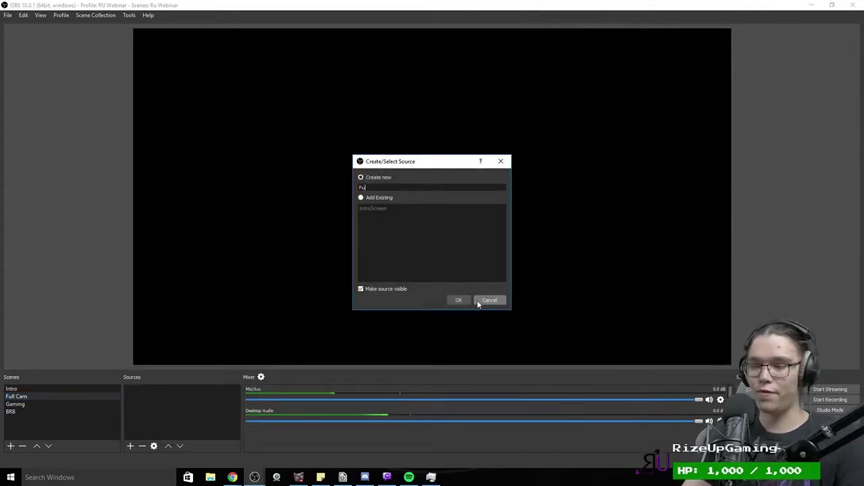
{"action": "type", "text": "lS"}
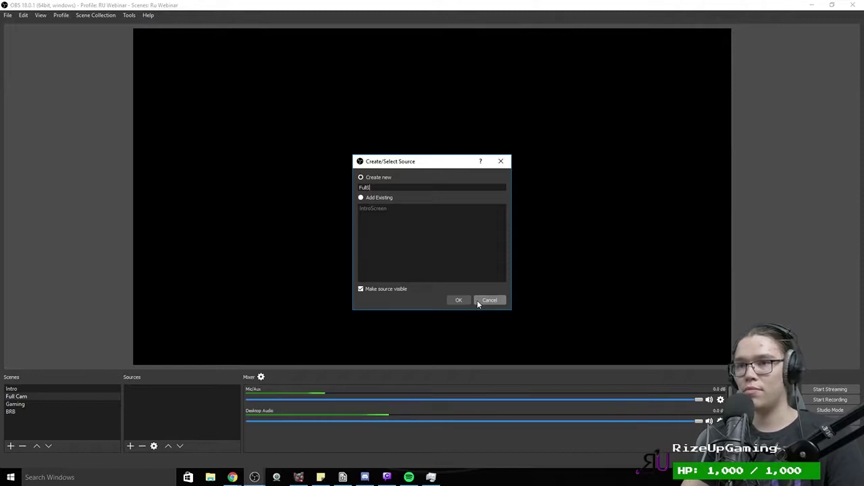
{"action": "type", "text": "creen"}
{"action": "key", "text": "Return"}
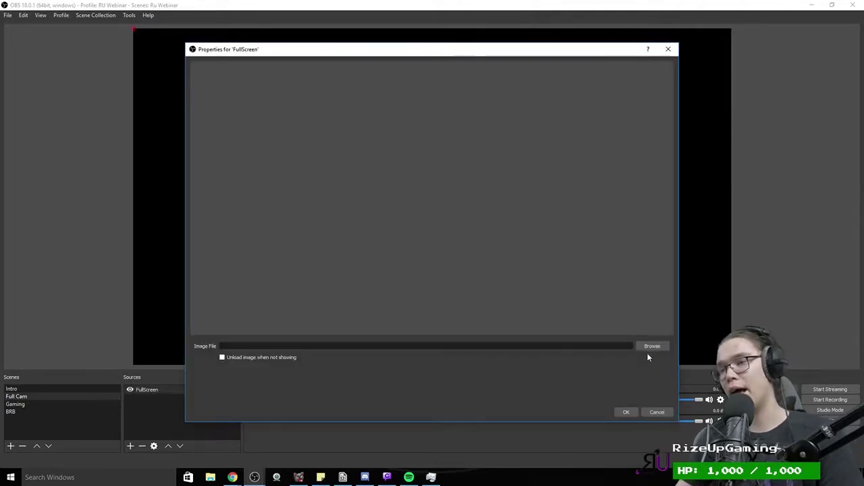
{"action": "left_click", "coordinate": [651, 346]}
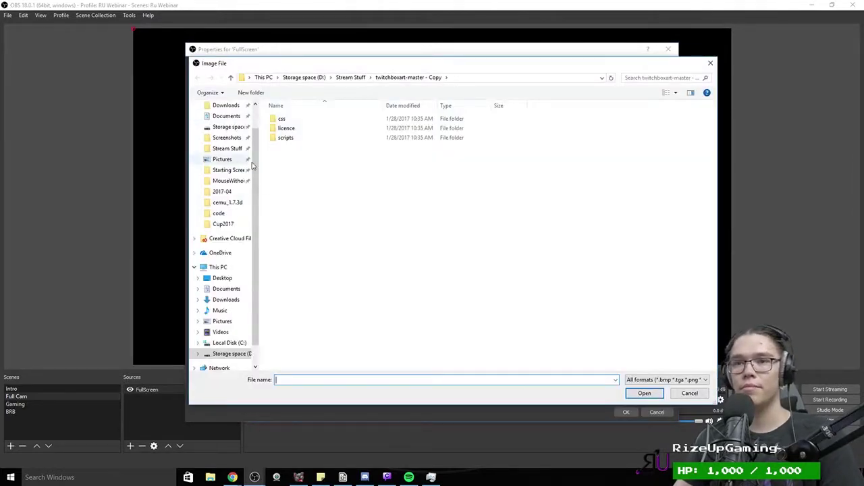
{"action": "left_click", "coordinate": [223, 224]}
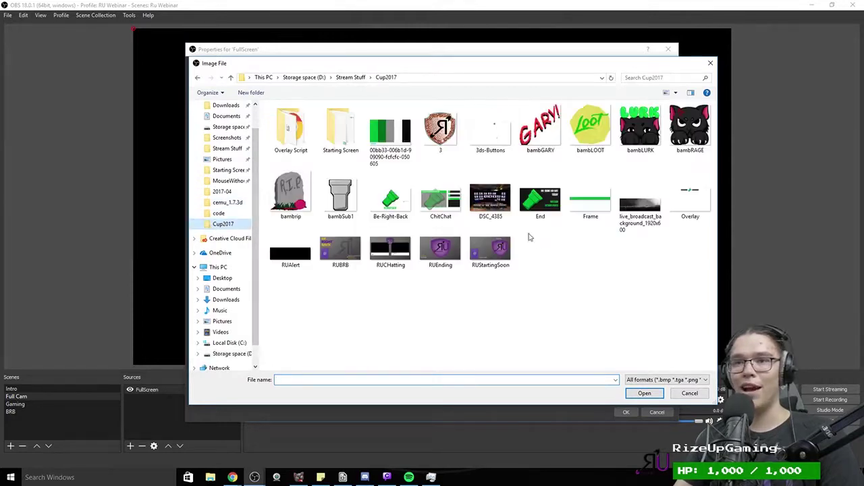
{"action": "double_click", "coordinate": [442, 247]}
{"action": "left_click", "coordinate": [626, 412]}
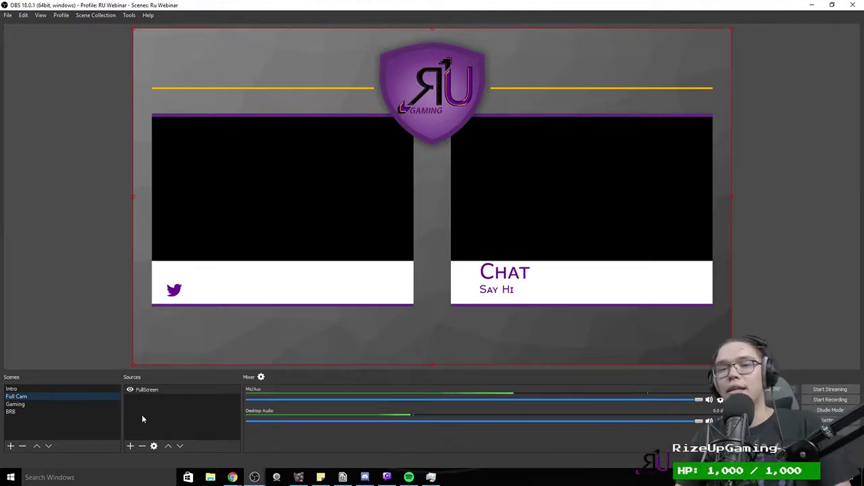
Step: Start a browser source for Full Cam, choose Add Existing and select BrowserSource
{"action": "left_click", "coordinate": [131, 446]}
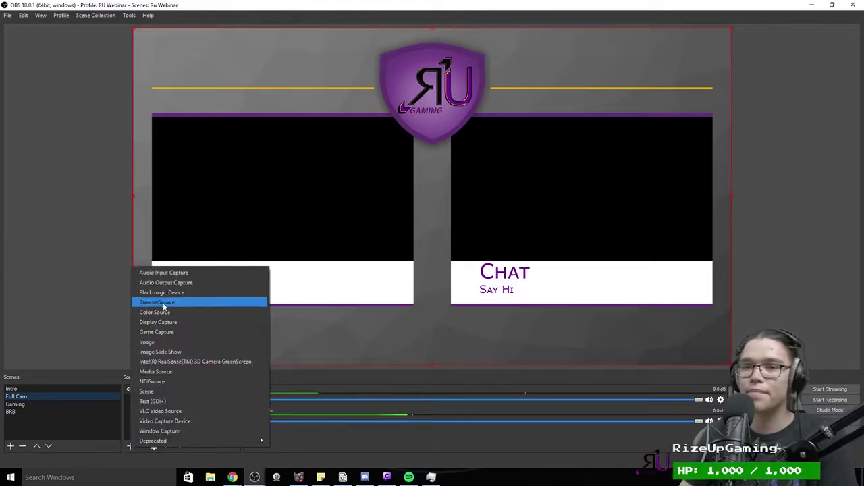
{"action": "left_click", "coordinate": [164, 306]}
{"action": "left_click", "coordinate": [362, 197]}
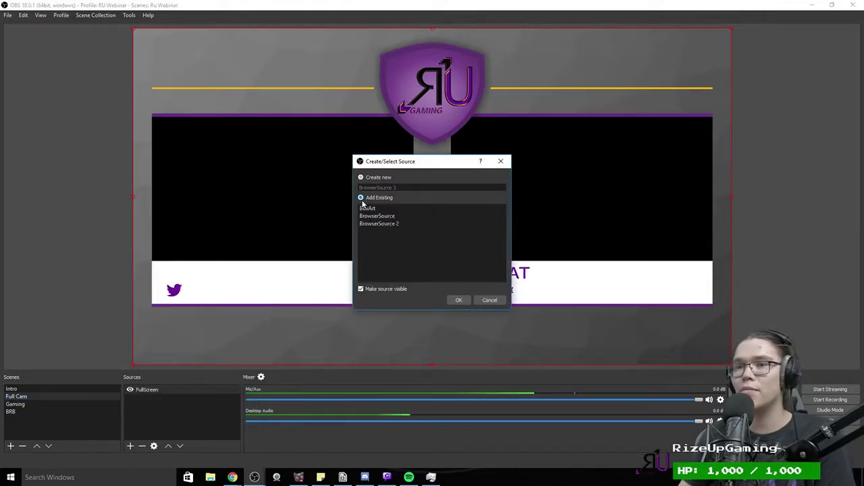
{"action": "left_click", "coordinate": [378, 178]}
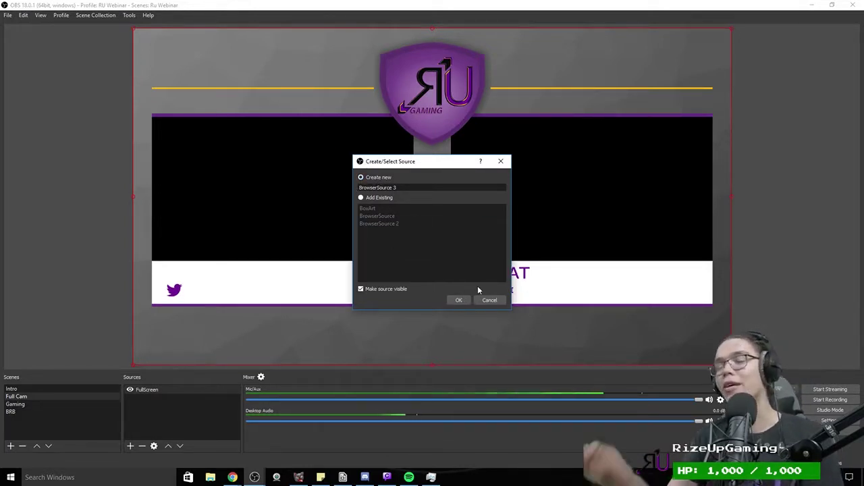
{"action": "left_click", "coordinate": [362, 197]}
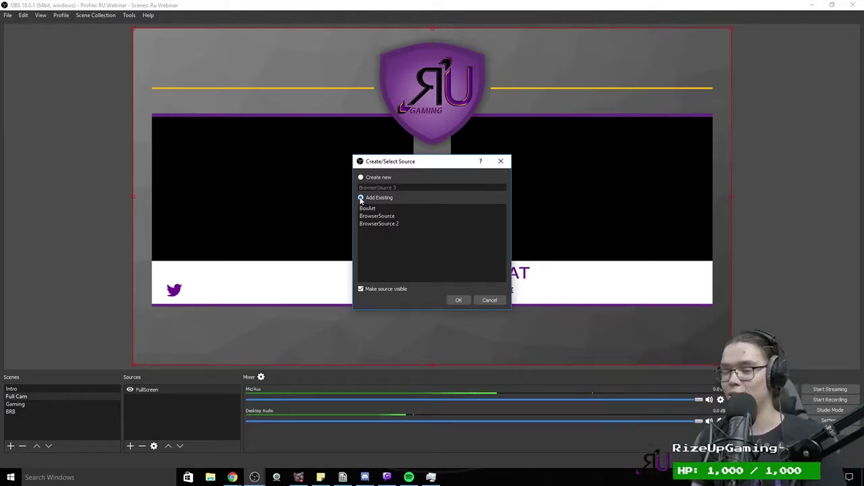
{"action": "left_click", "coordinate": [377, 216]}
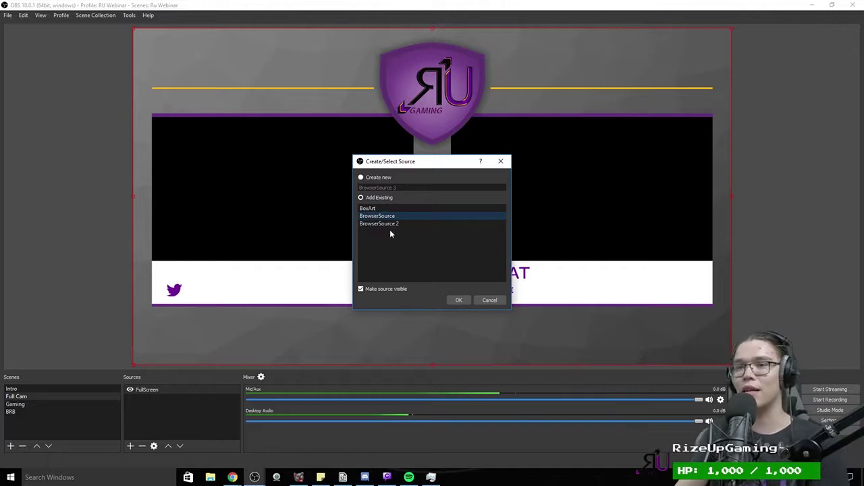
Step: Add the existing BrowserSource, then resize and align it to fill the right black panel above Chat
{"action": "left_click", "coordinate": [459, 301]}
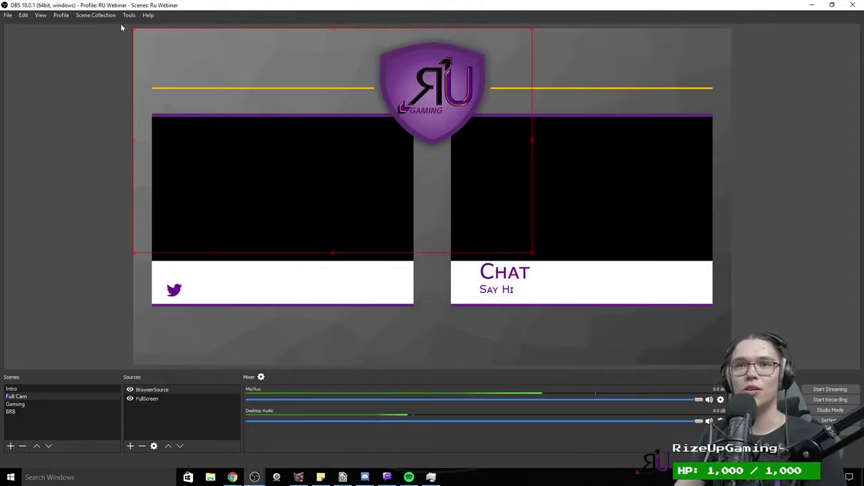
{"action": "left_click_drag", "start_coordinate": [133, 29], "coordinate": [237, 89]}
{"action": "left_click_drag", "start_coordinate": [270, 135], "coordinate": [566, 172]}
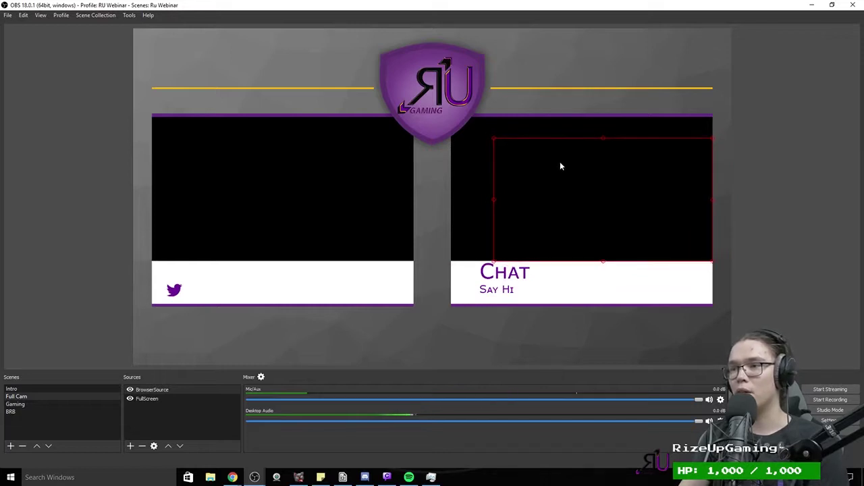
{"action": "left_click_drag", "start_coordinate": [483, 131], "coordinate": [460, 121]}
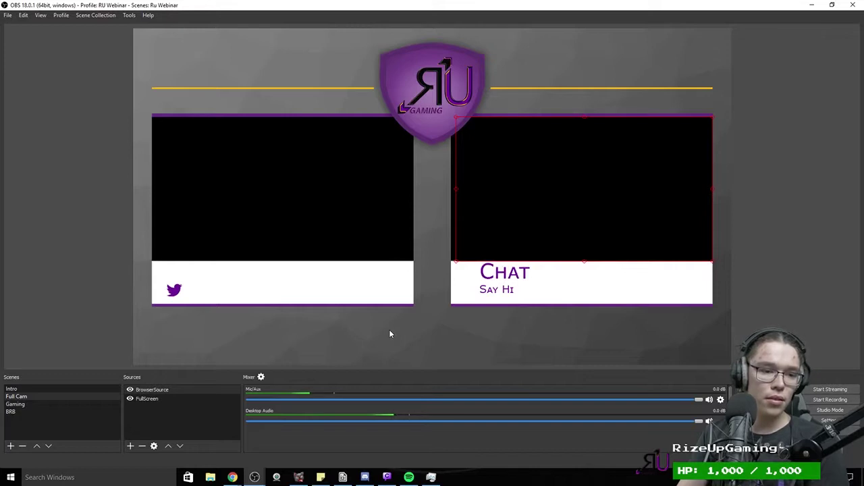
{"action": "left_click_drag", "start_coordinate": [457, 117], "coordinate": [452, 116]}
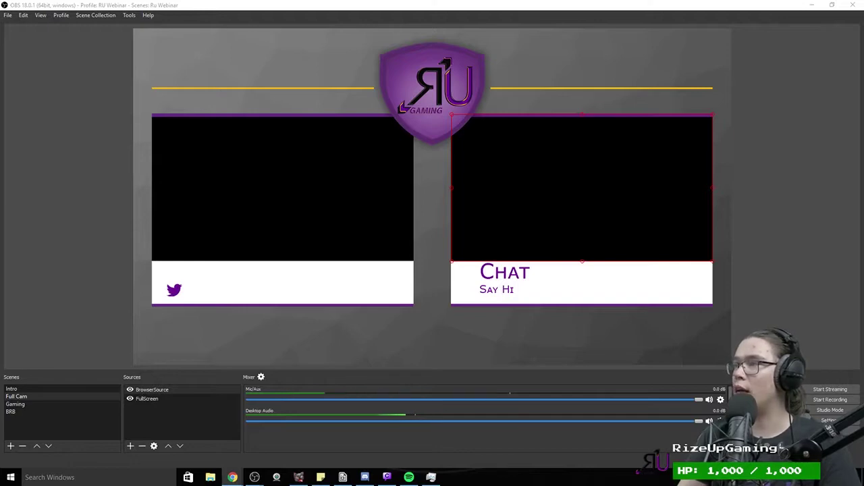
{"action": "key", "text": "alt+Tab"}
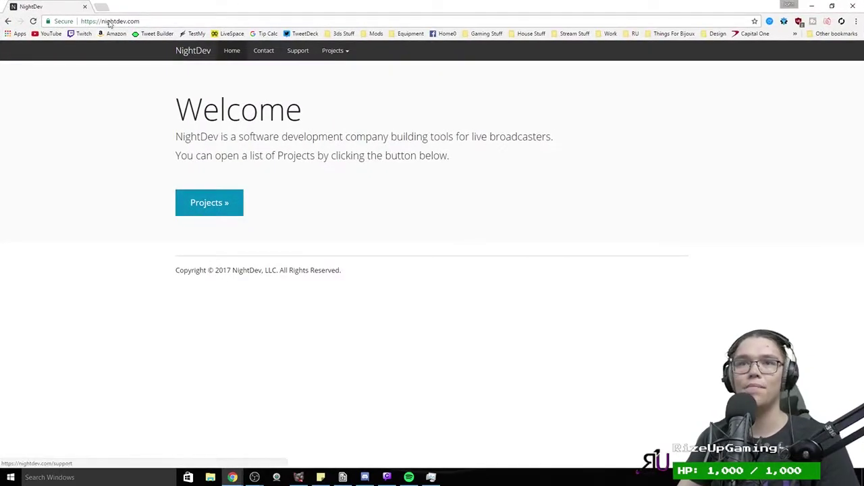
Step: Navigate to NightDev's KapChat project page
{"action": "left_click", "coordinate": [110, 21]}
{"action": "left_click_drag", "start_coordinate": [109, 21], "coordinate": [68, 18]}
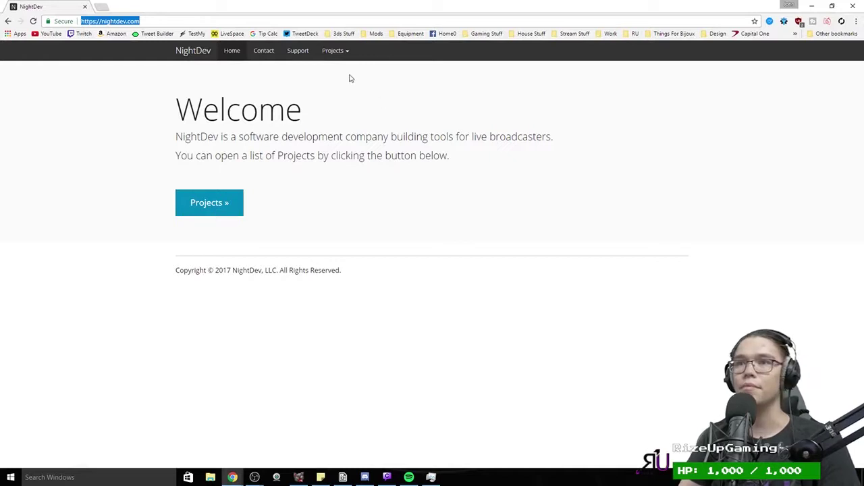
{"action": "left_click", "coordinate": [336, 52]}
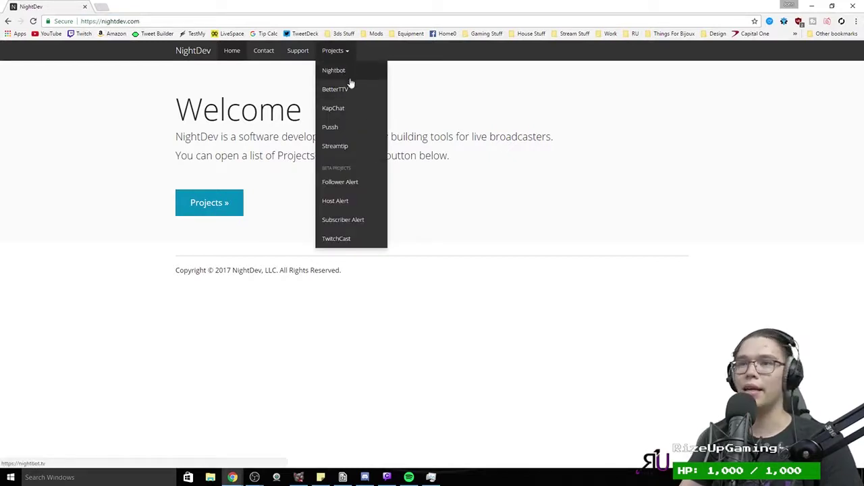
{"action": "left_click", "coordinate": [341, 112]}
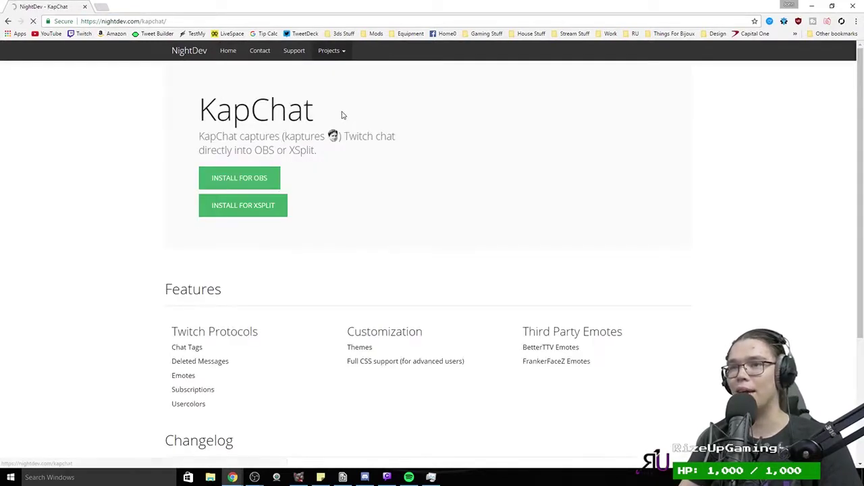
Step: Start the KapChat OBS setup with the Twitch username, bot messages shown and theme None
{"action": "left_click", "coordinate": [226, 182]}
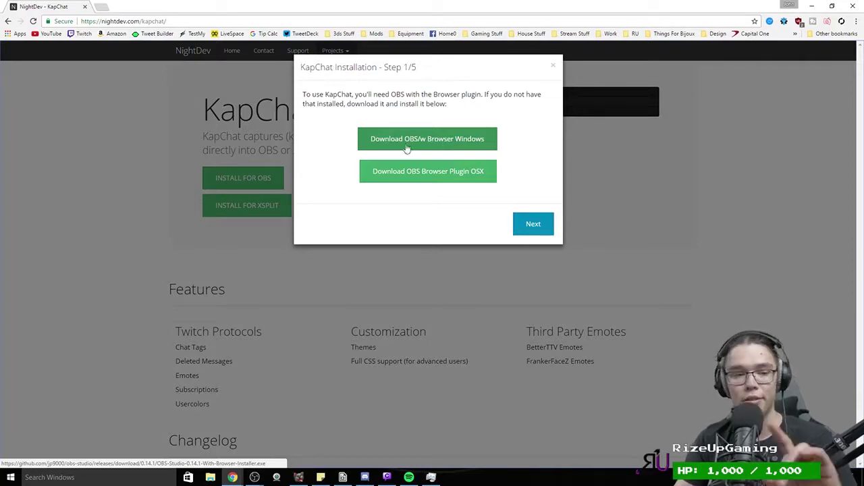
{"action": "left_click", "coordinate": [530, 224]}
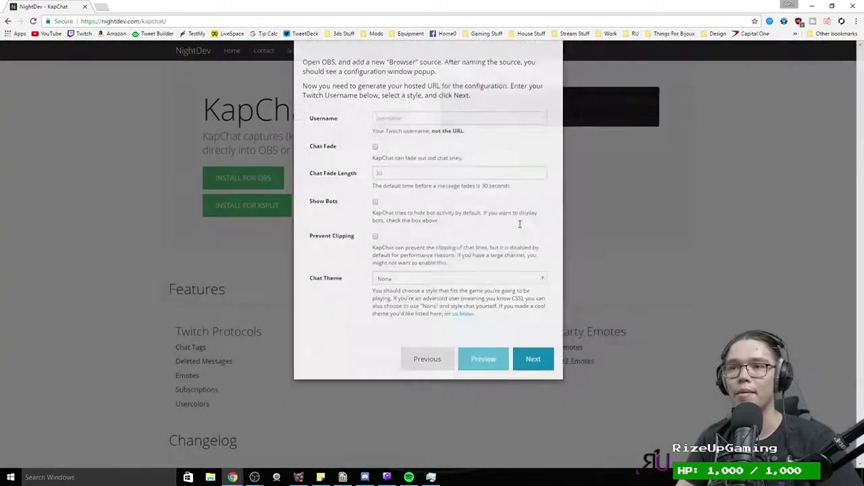
{"action": "left_click", "coordinate": [398, 150]}
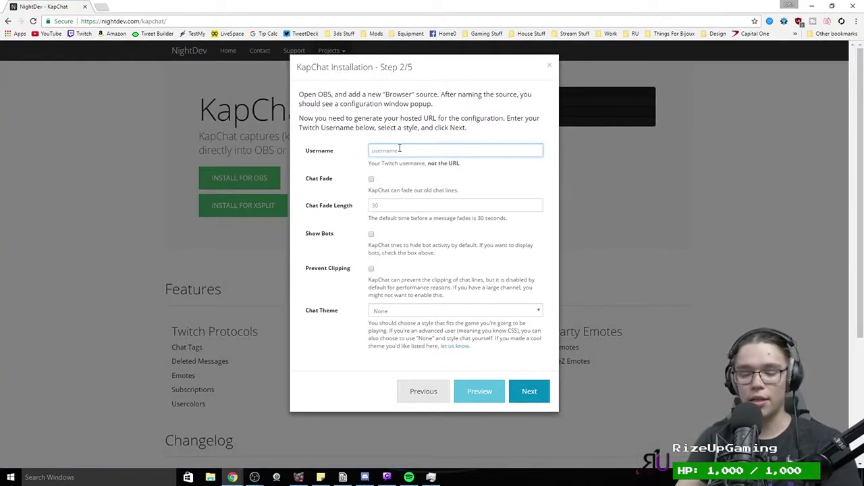
{"action": "type", "text": "rizeupgaming"}
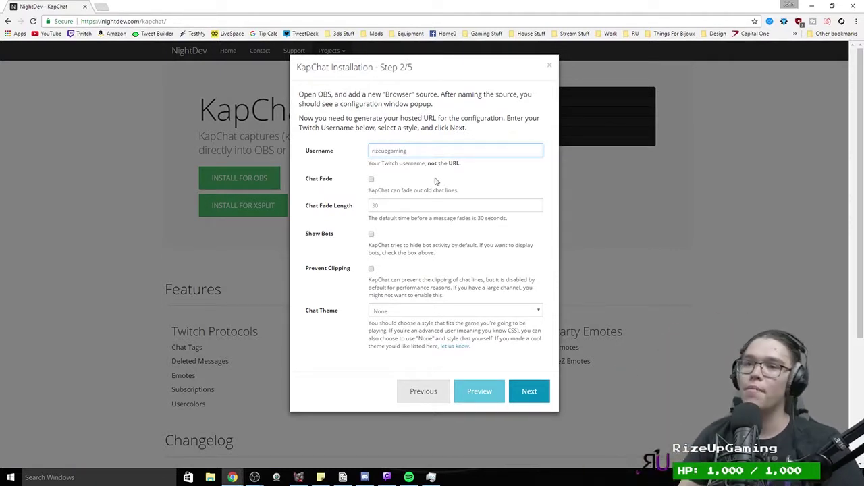
{"action": "left_click", "coordinate": [392, 205]}
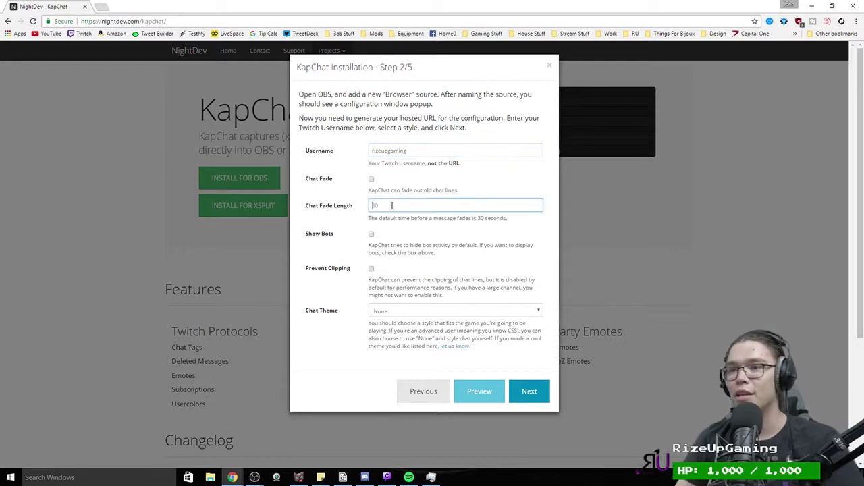
{"action": "left_click", "coordinate": [372, 235]}
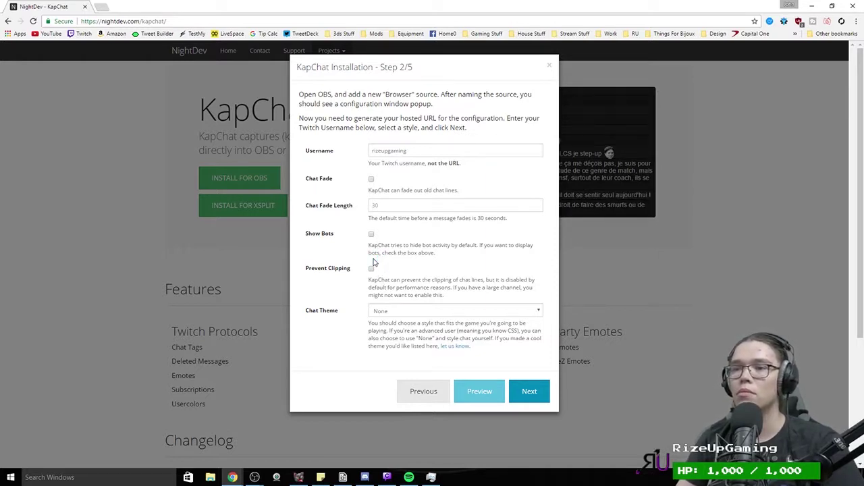
{"action": "left_click", "coordinate": [379, 309]}
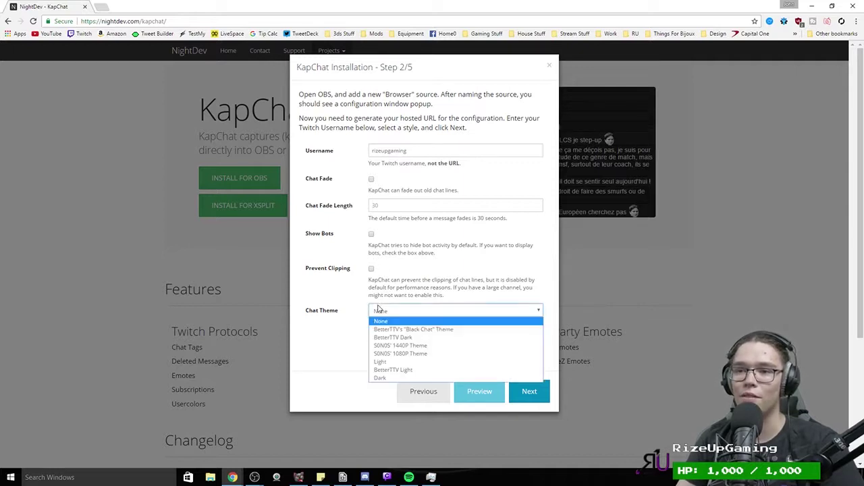
{"action": "left_click", "coordinate": [379, 322]}
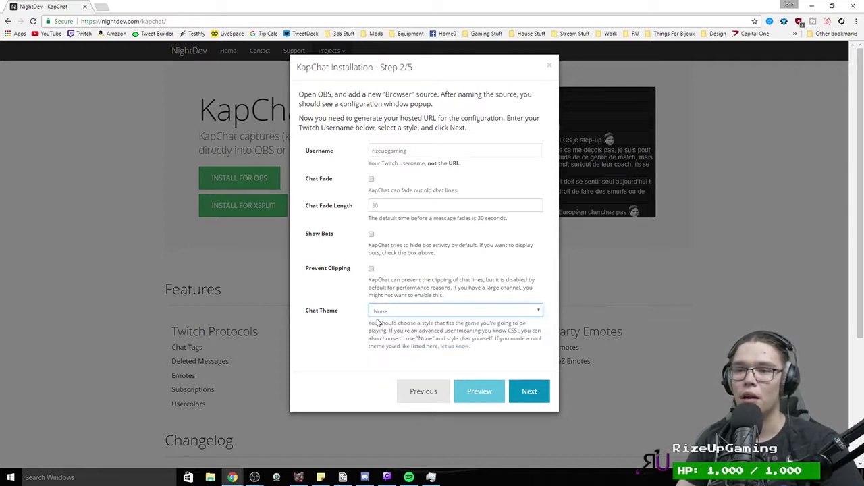
Step: Copy the generated hosted chat URL, then finish and close the installation wizard
{"action": "left_click", "coordinate": [522, 389]}
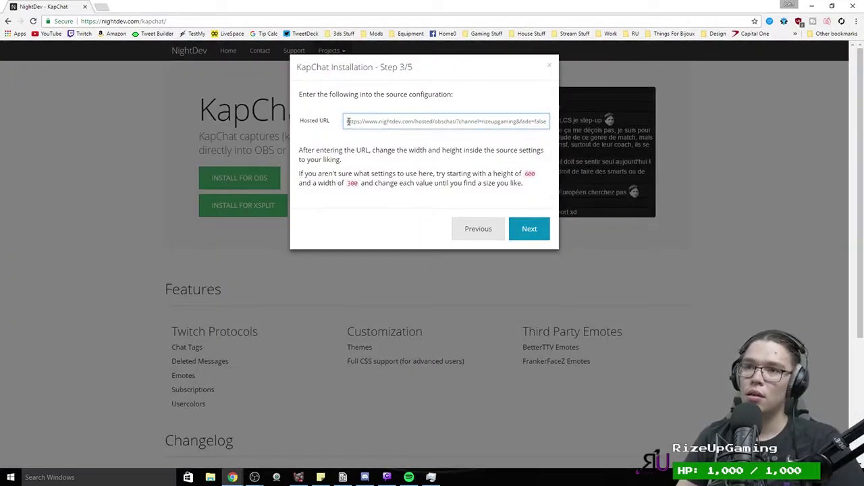
{"action": "left_click_drag", "start_coordinate": [348, 121], "coordinate": [545, 123]}
{"action": "key", "text": "ctrl+c"}
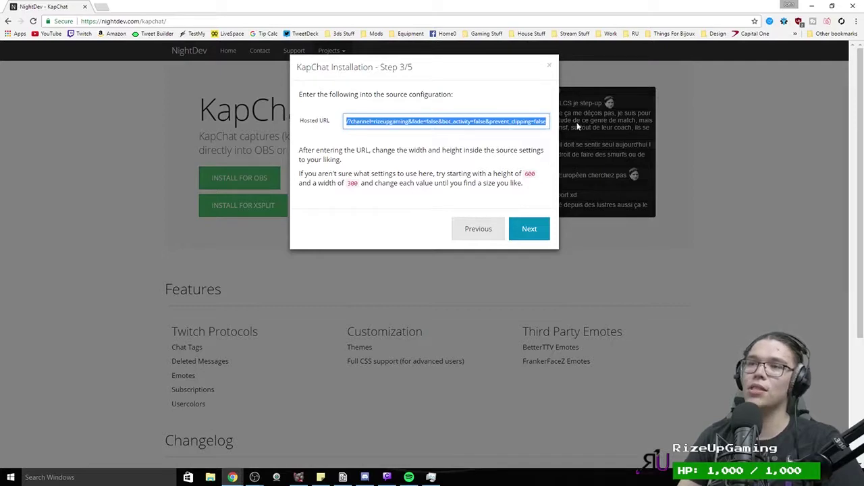
{"action": "left_click", "coordinate": [527, 233]}
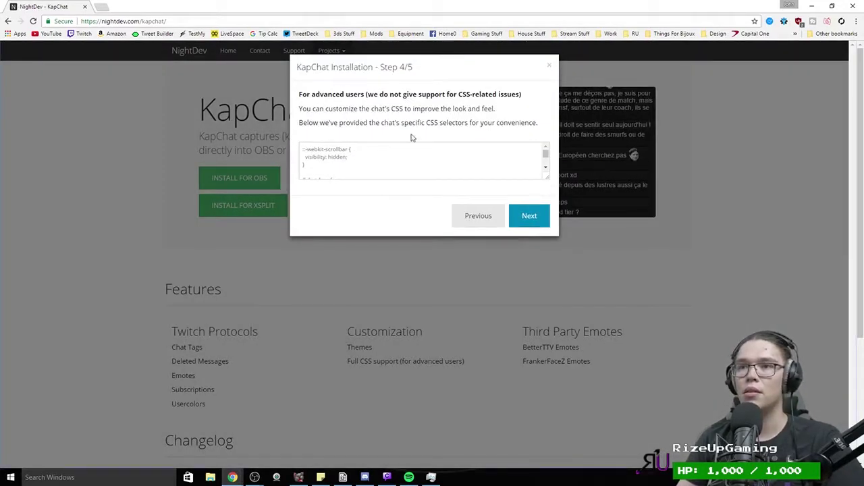
{"action": "scroll", "coordinate": [418, 163], "scroll_direction": "down", "scroll_amount": 5}
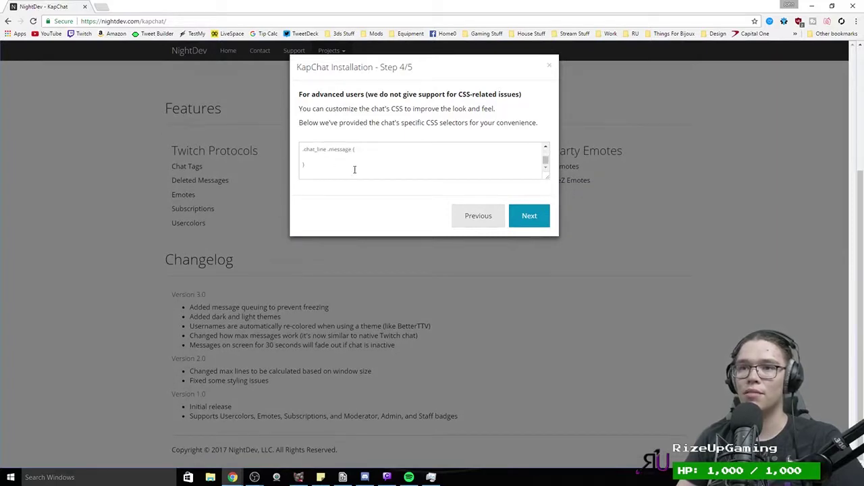
{"action": "left_click", "coordinate": [527, 215]}
{"action": "left_click", "coordinate": [515, 195]}
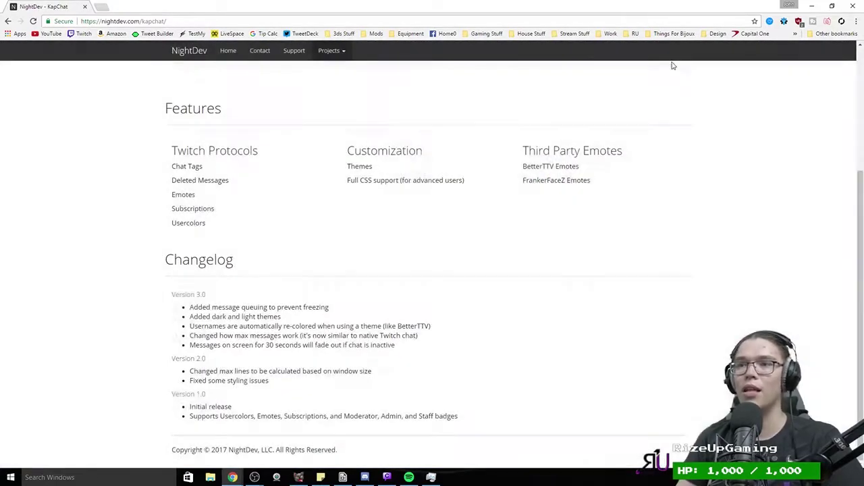
Step: Add a browser source named 'Chat' and paste the KapChat hosted URL into its URL field
{"action": "left_click", "coordinate": [811, 5]}
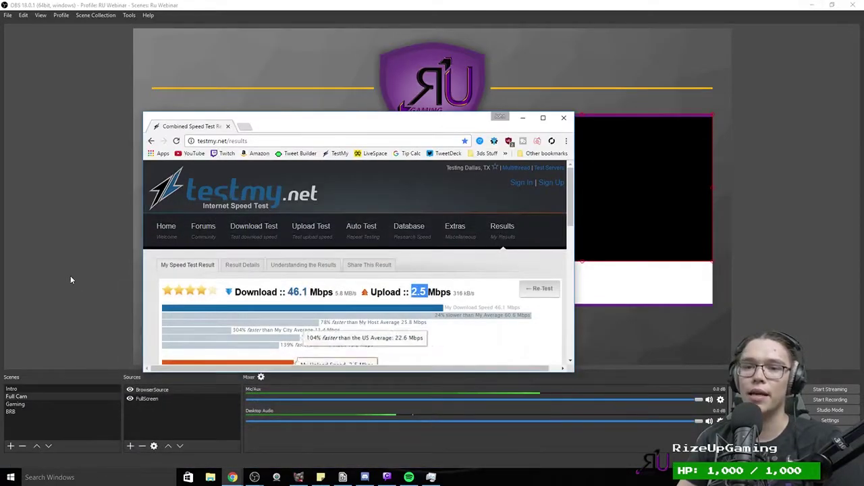
{"action": "left_click", "coordinate": [130, 446]}
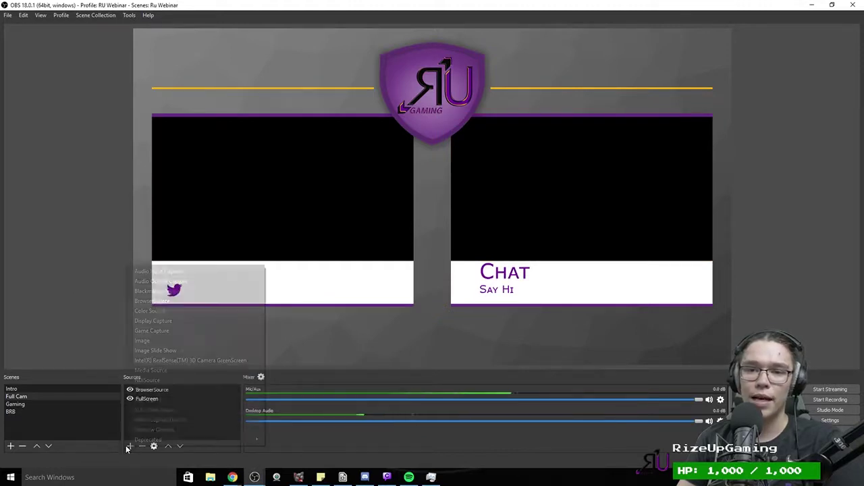
{"action": "left_click", "coordinate": [171, 302]}
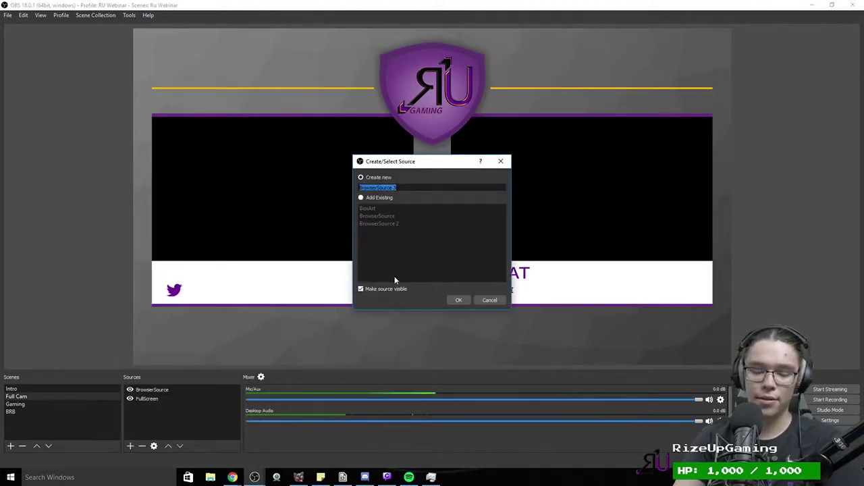
{"action": "type", "text": "Chat"}
{"action": "key", "text": "Return"}
{"action": "key", "text": "ctrl+a"}
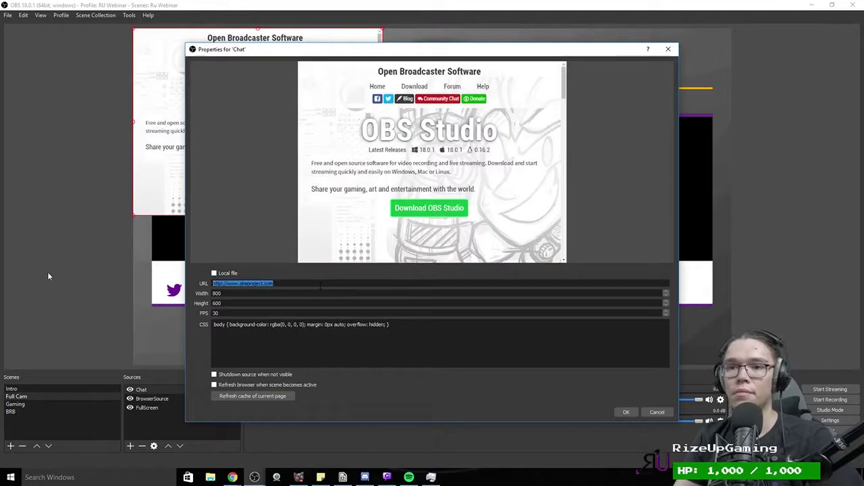
{"action": "key", "text": "ctrl+v"}
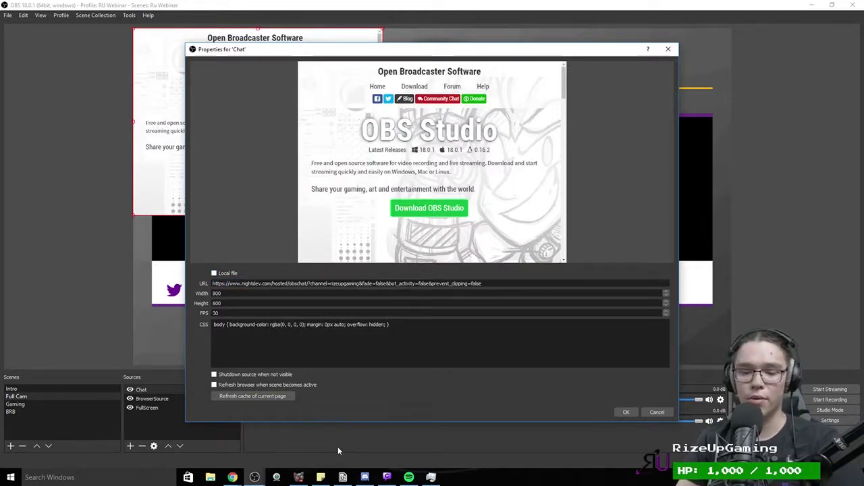
{"action": "key", "text": "super"}
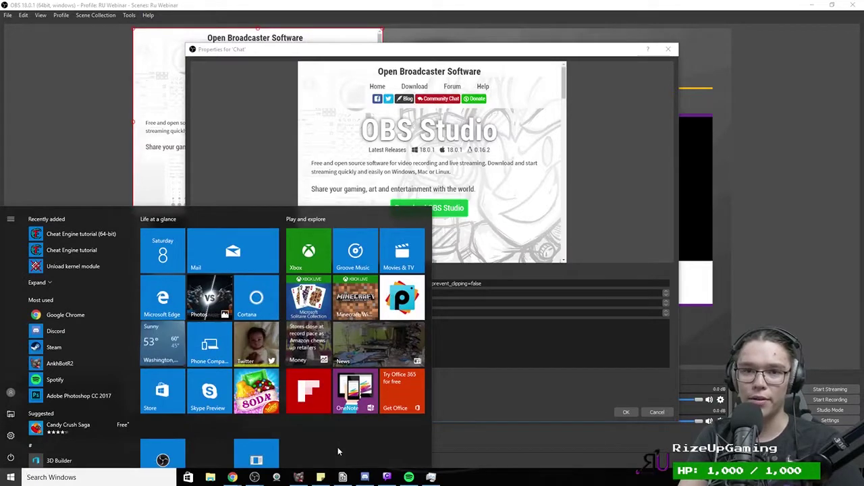
Step: Launch Photoshop from Windows search by typing 'photo'
{"action": "type", "text": "o"}
{"action": "key", "text": "BackSpace"}
{"action": "type", "text": "photo"}
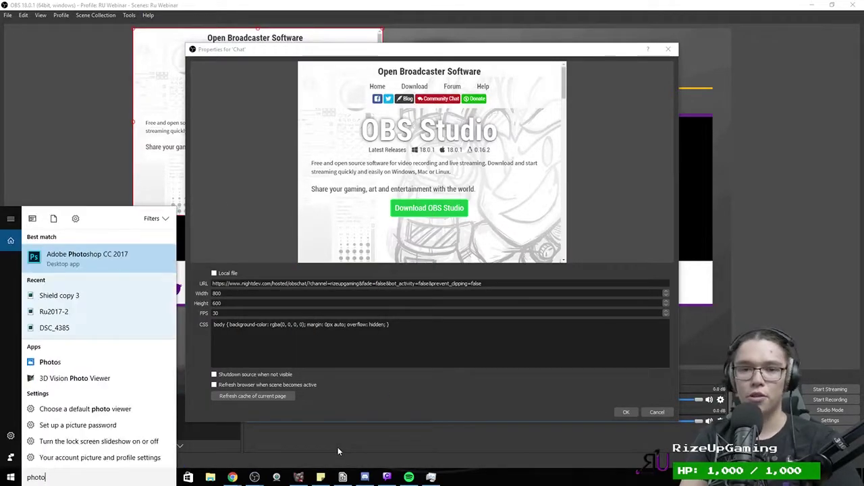
{"action": "key", "text": "Return"}
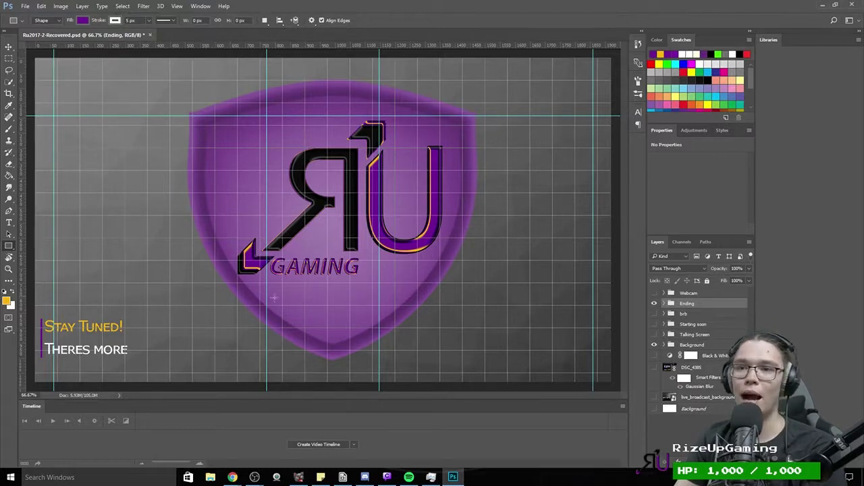
Step: Hide the Ending group, show the Talking Screen group and expand its layers
{"action": "left_click", "coordinate": [654, 304]}
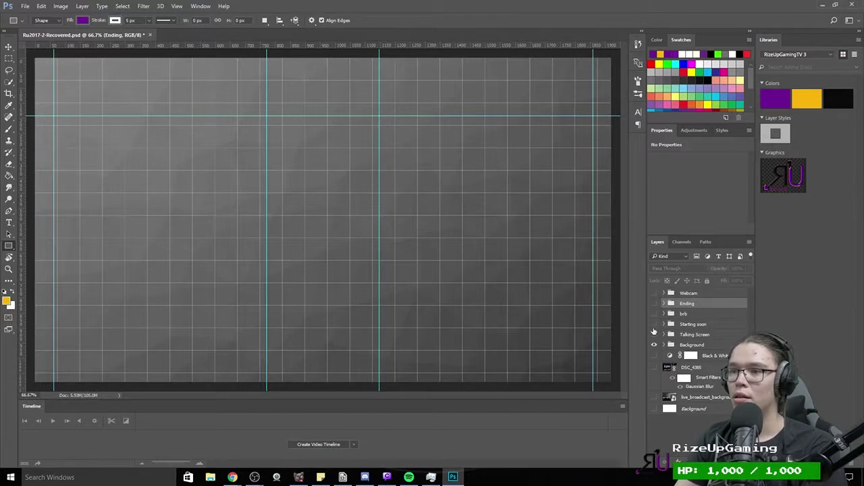
{"action": "left_click", "coordinate": [654, 325]}
{"action": "left_click", "coordinate": [654, 324]}
{"action": "left_click", "coordinate": [654, 334]}
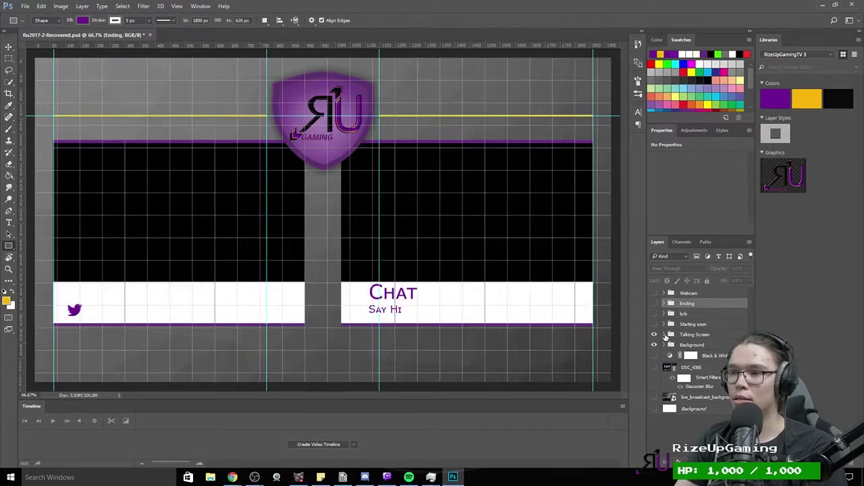
{"action": "left_click", "coordinate": [665, 334]}
Step: Identify the chat and Cam Box layers, and select Cam Box to read its 840 × 472 px size
{"action": "scroll", "coordinate": [653, 392], "scroll_direction": "down", "scroll_amount": 2}
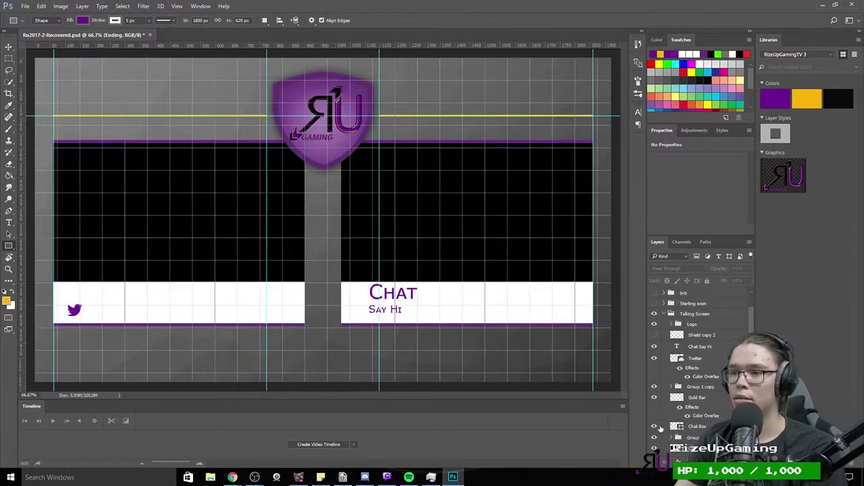
{"action": "left_click", "coordinate": [654, 376]}
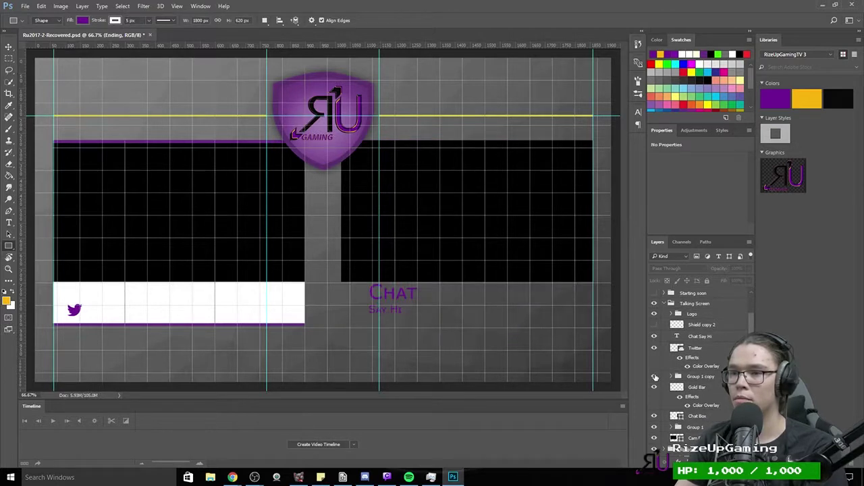
{"action": "left_click", "coordinate": [655, 376]}
{"action": "scroll", "coordinate": [653, 412], "scroll_direction": "down", "scroll_amount": 1}
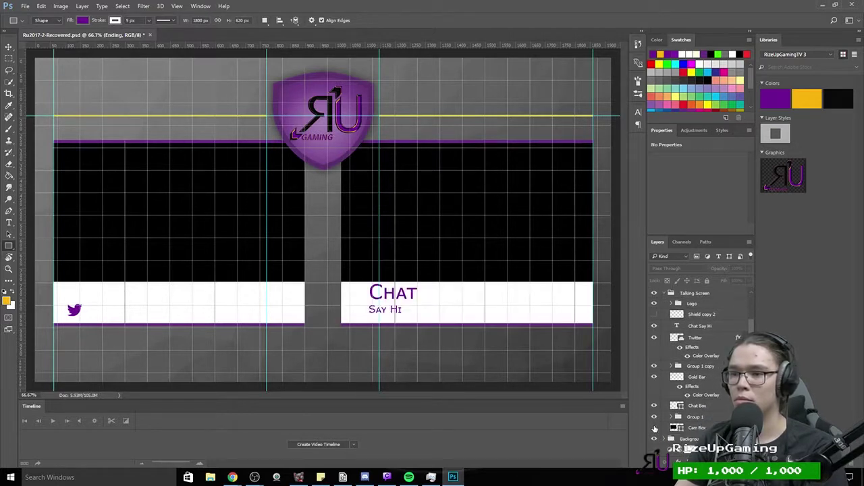
{"action": "left_click", "coordinate": [655, 428]}
{"action": "left_click", "coordinate": [654, 429]}
{"action": "left_click", "coordinate": [698, 428]}
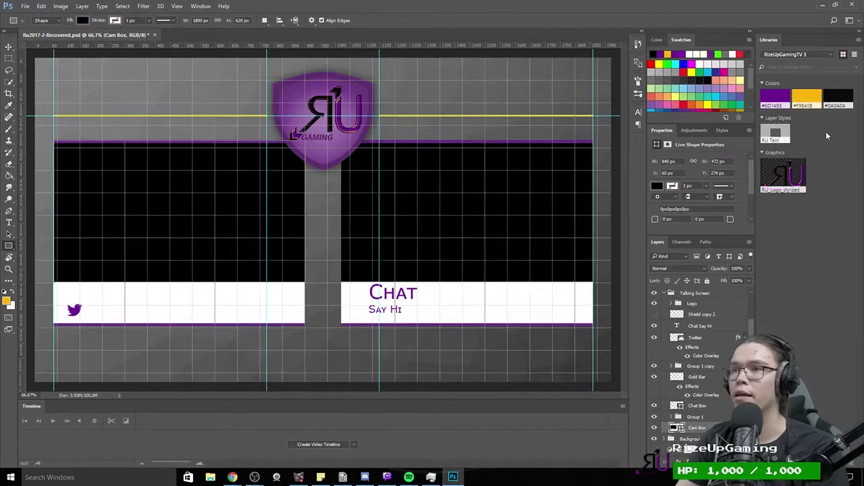
Step: Resize the Chat source to 840×472 and move it into the right-hand black box
{"action": "left_click", "coordinate": [822, 6]}
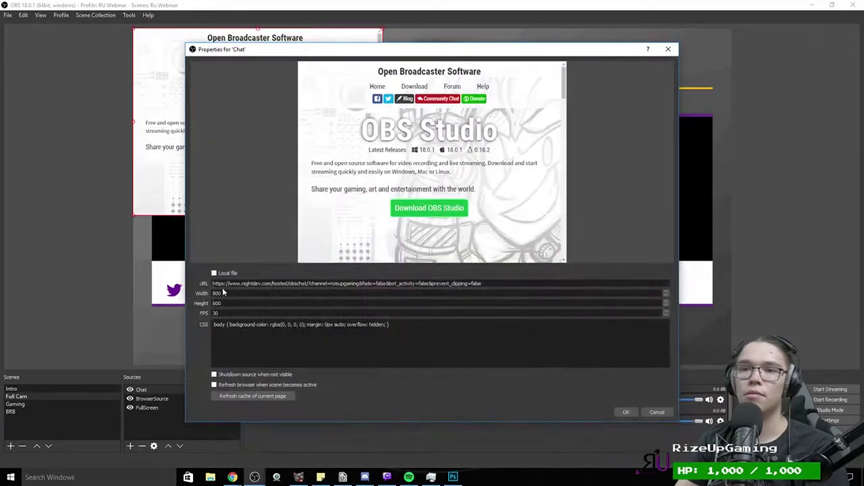
{"action": "key", "text": "Tab"}
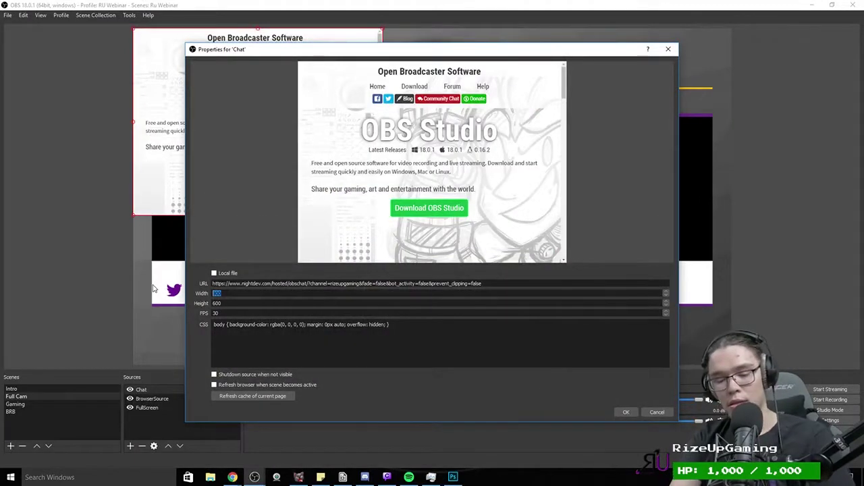
{"action": "type", "text": "8"}
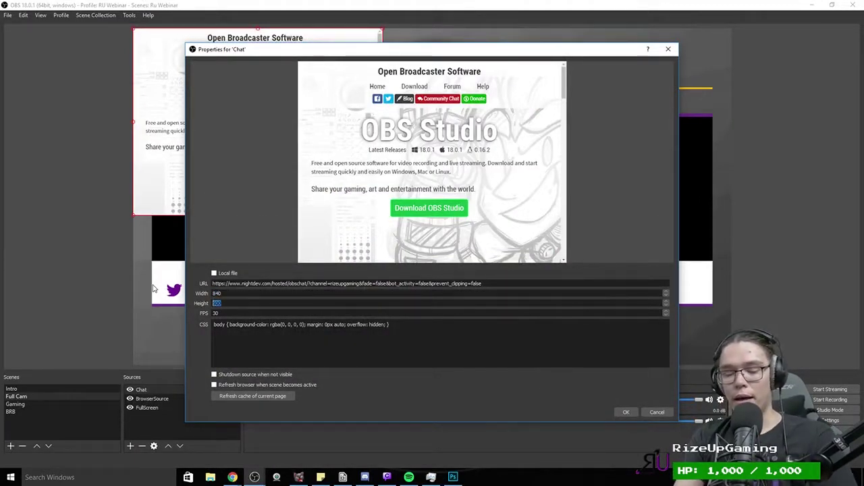
{"action": "type", "text": "472"}
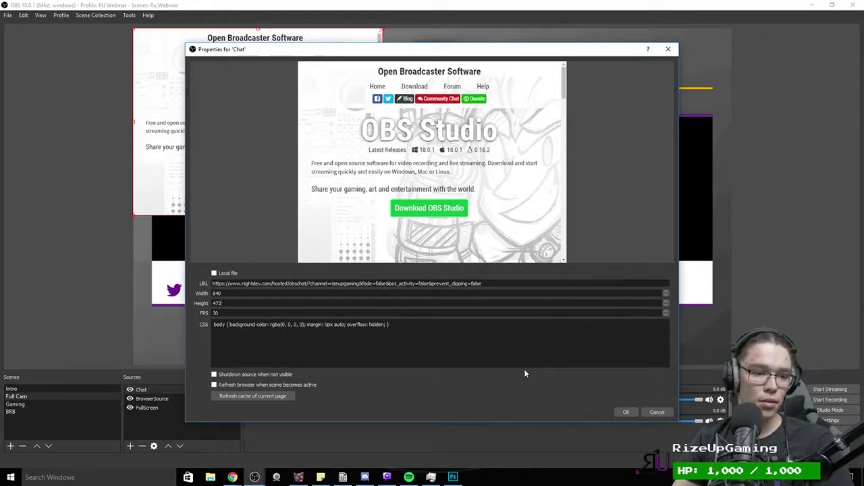
{"action": "left_click", "coordinate": [626, 412]}
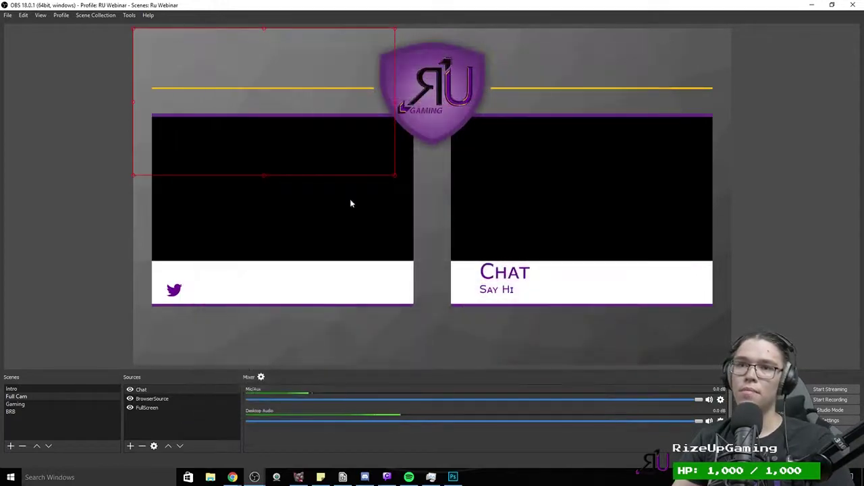
{"action": "left_click_drag", "start_coordinate": [351, 201], "coordinate": [580, 210]}
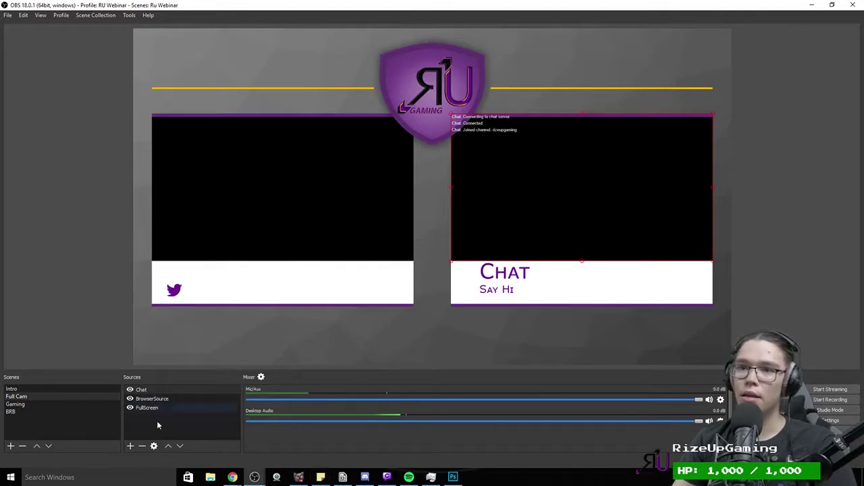
Step: Adjust the Chat width, trying 830 then settling on 840, and nudge it into place
{"action": "double_click", "coordinate": [181, 388]}
{"action": "key", "text": "Tab"}
{"action": "key", "text": "Tab"}
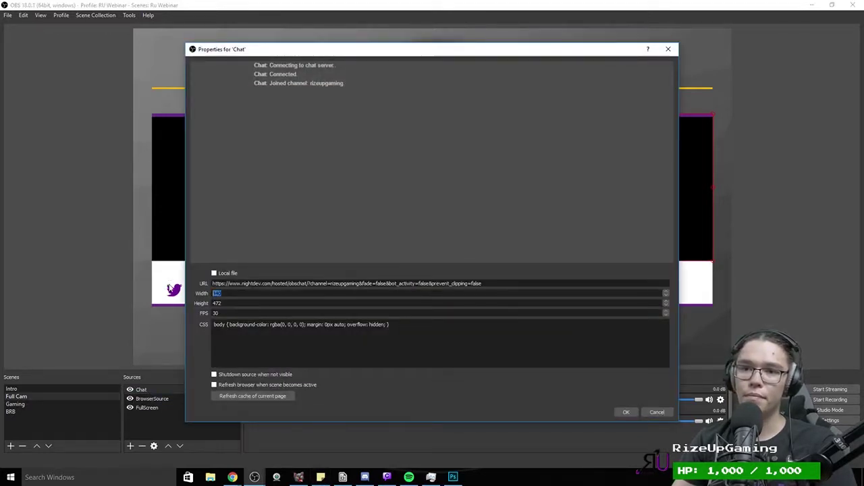
{"action": "type", "text": "8"}
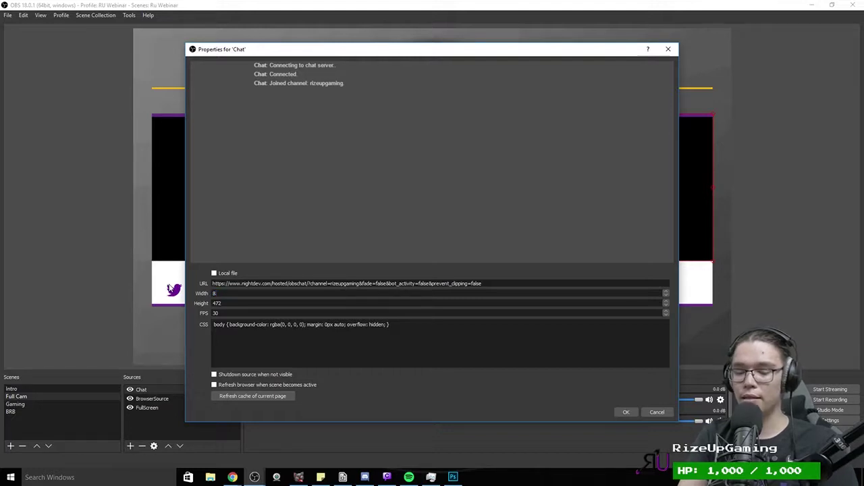
{"action": "type", "text": "30"}
{"action": "key", "text": "Return"}
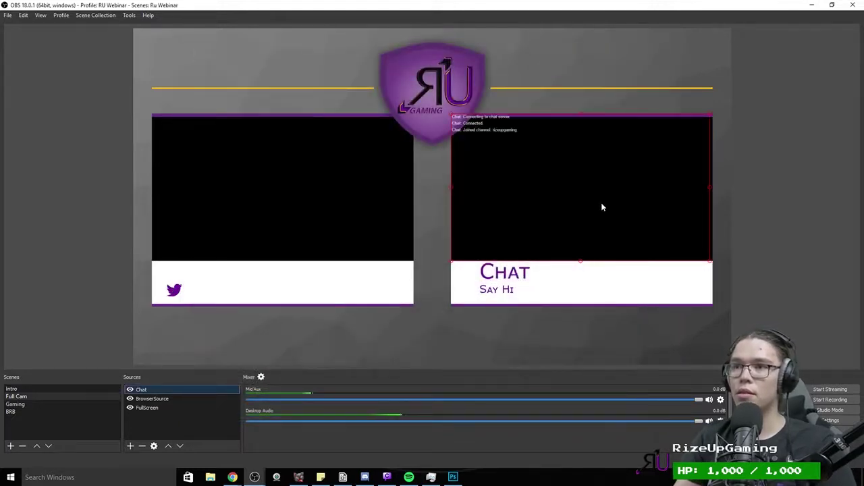
{"action": "double_click", "coordinate": [155, 389]}
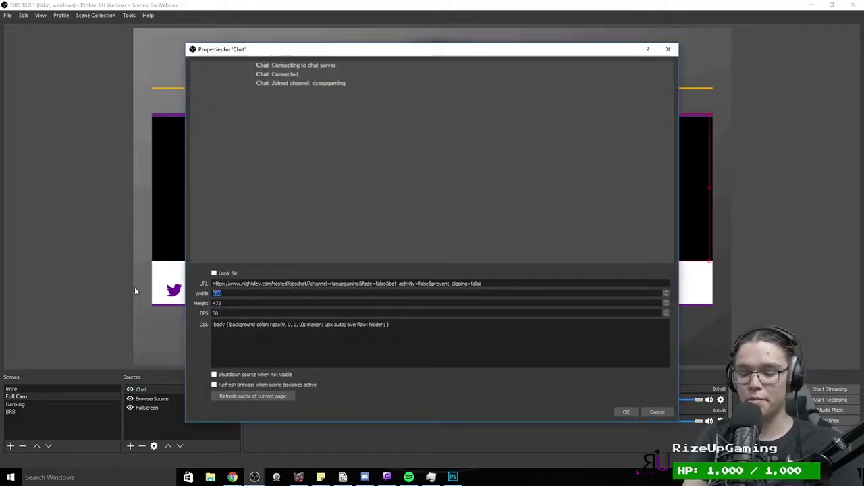
{"action": "type", "text": "840"}
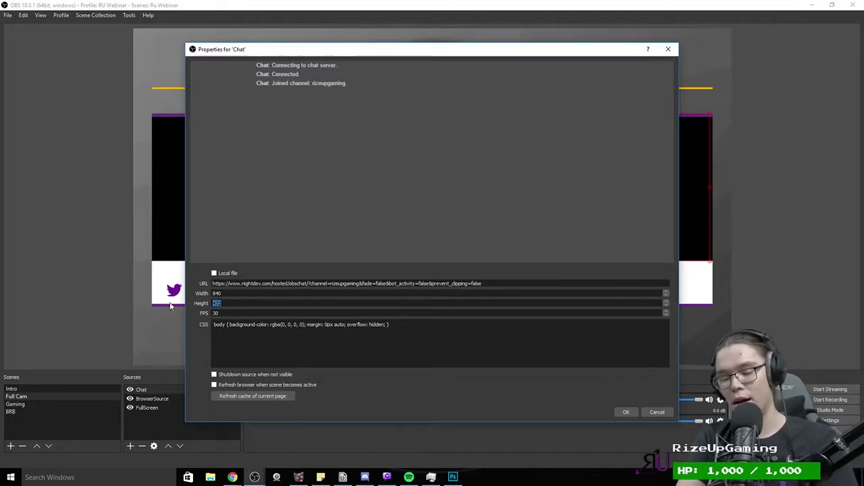
{"action": "key", "text": "Return"}
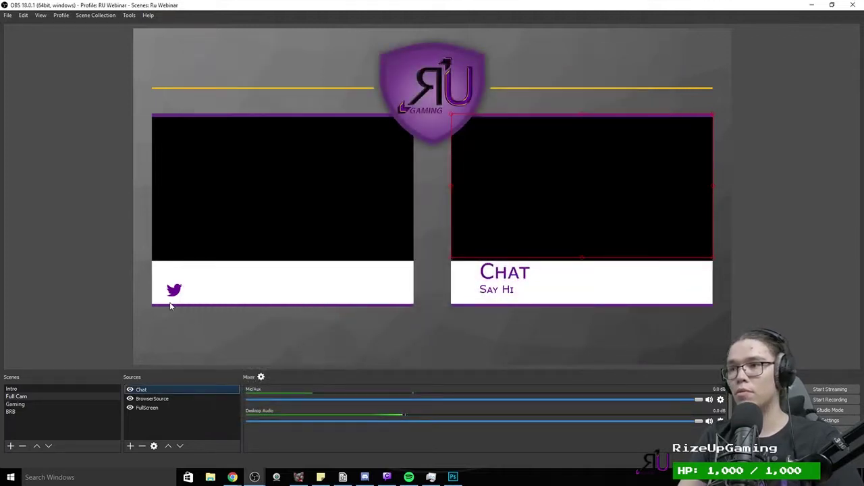
{"action": "left_click_drag", "start_coordinate": [576, 231], "coordinate": [577, 233]}
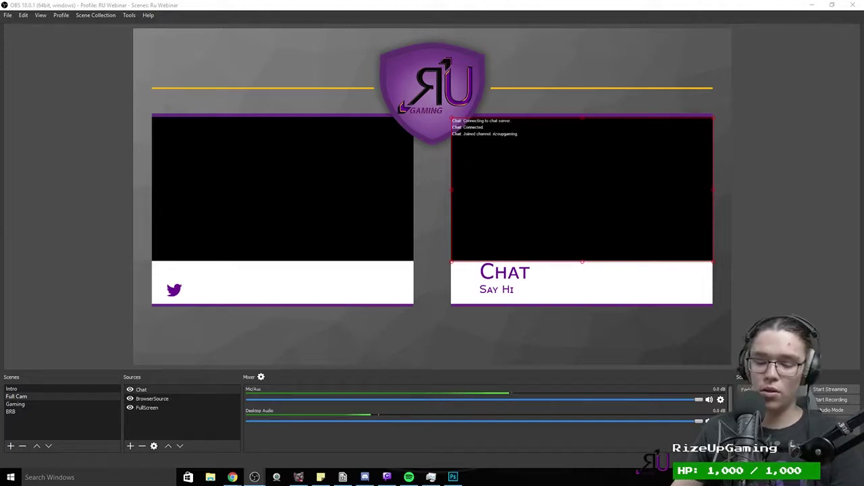
Step: Paste the custom chat-styling CSS at the end of the Chat source's CSS and apply it
{"action": "double_click", "coordinate": [168, 388]}
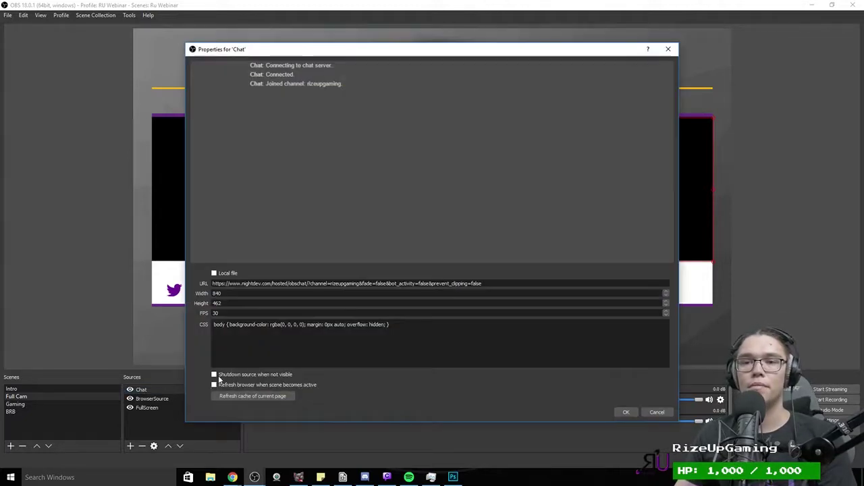
{"action": "left_click", "coordinate": [337, 352]}
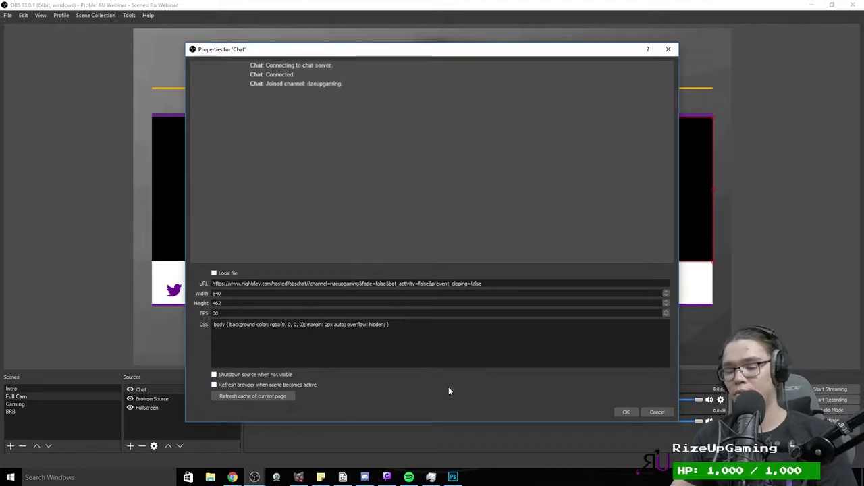
{"action": "key", "text": "ctrl+v"}
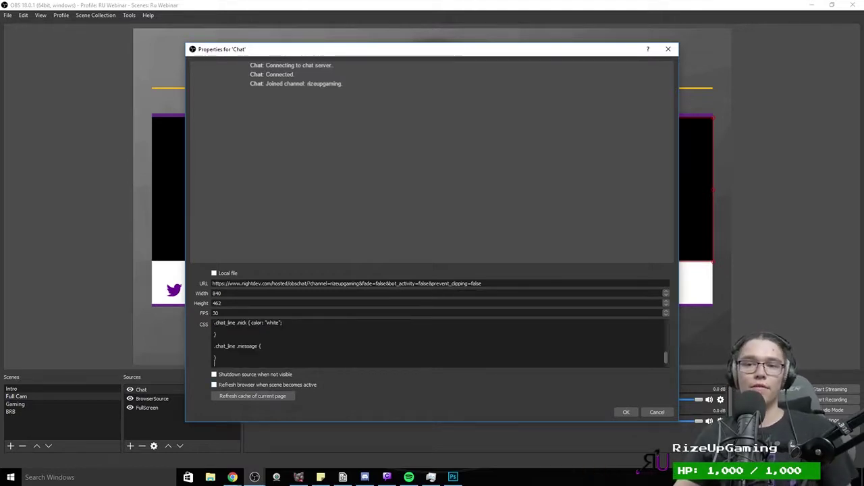
{"action": "scroll", "coordinate": [439, 345], "scroll_direction": "up", "scroll_amount": 6}
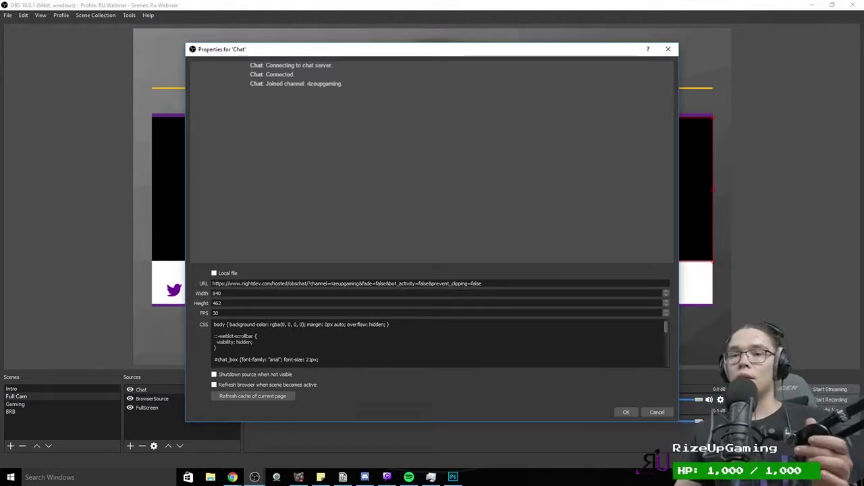
{"action": "scroll", "coordinate": [439, 344], "scroll_direction": "down", "scroll_amount": 1}
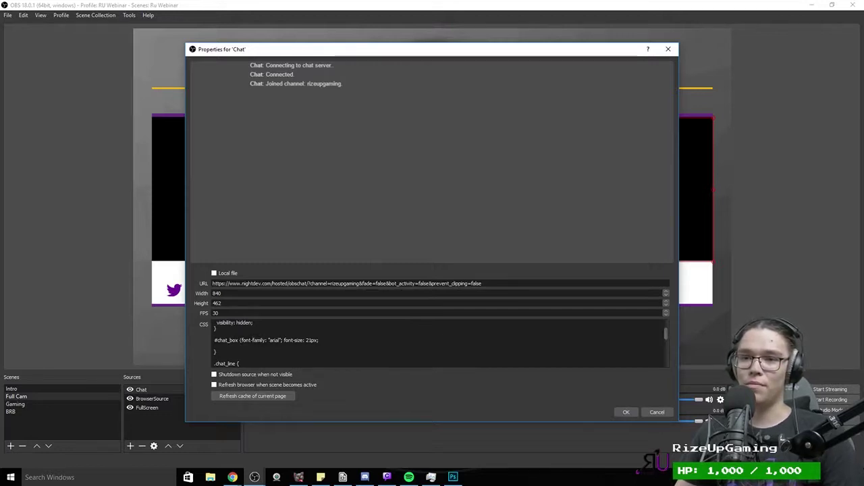
{"action": "left_click_drag", "start_coordinate": [240, 341], "coordinate": [214, 340]}
{"action": "double_click", "coordinate": [311, 341]}
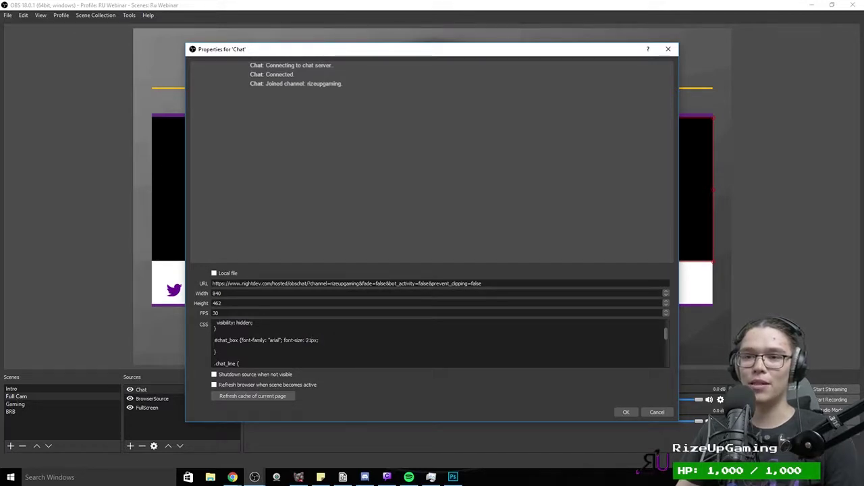
{"action": "left_click", "coordinate": [621, 412]}
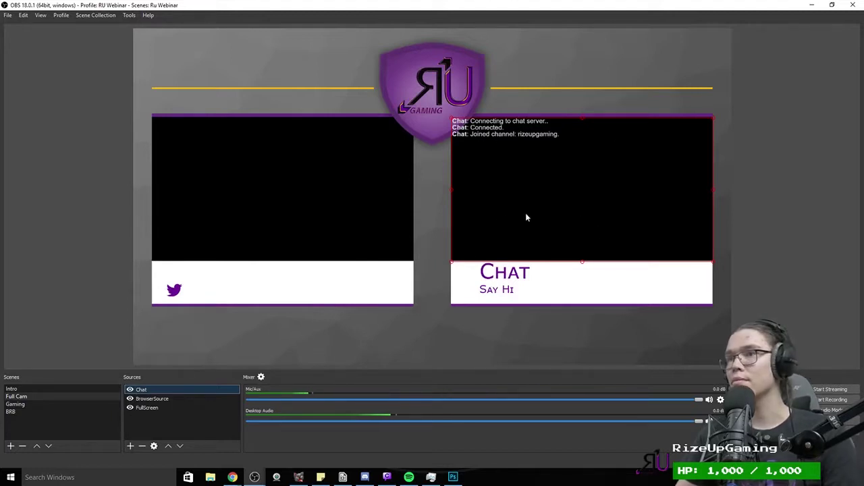
Step: Check the BrowserSource properties, then reopen Chat and select the #chat_box font-size line
{"action": "left_click", "coordinate": [452, 86]}
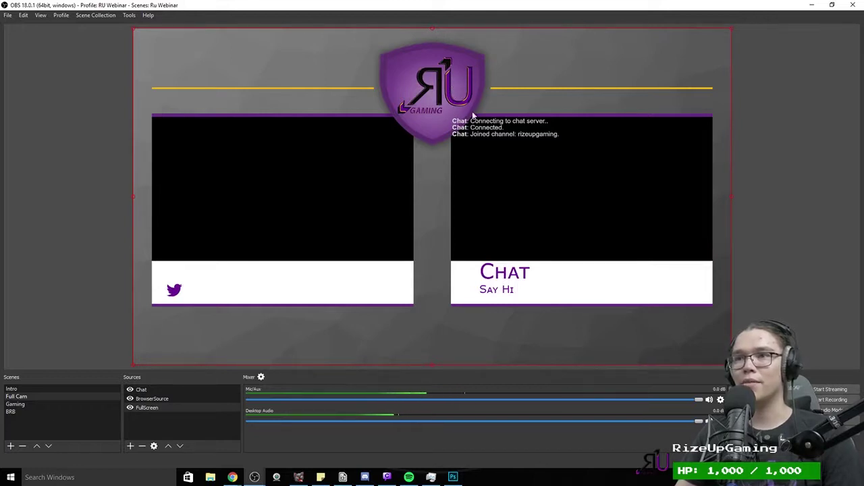
{"action": "double_click", "coordinate": [161, 399]}
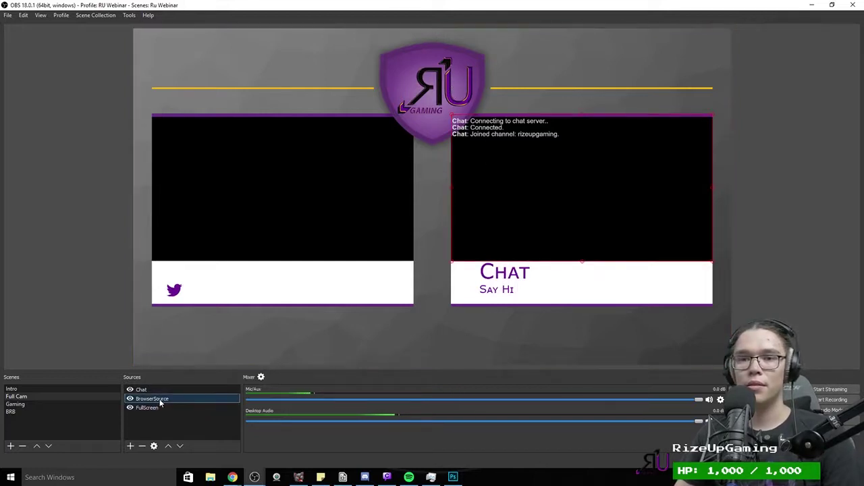
{"action": "left_click", "coordinate": [626, 412]}
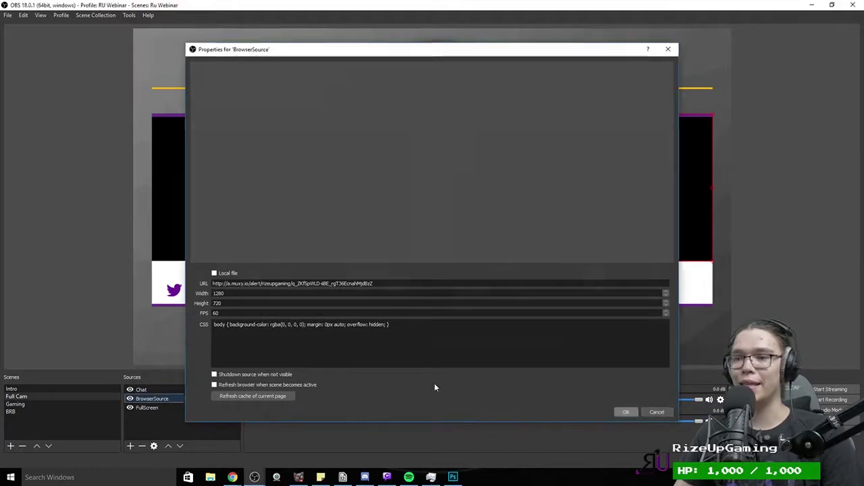
{"action": "double_click", "coordinate": [178, 391]}
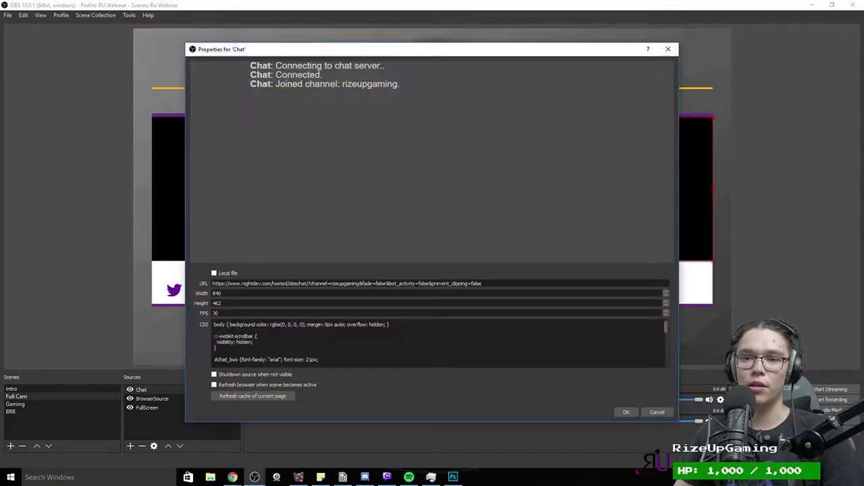
{"action": "scroll", "coordinate": [439, 344], "scroll_direction": "down", "scroll_amount": 1}
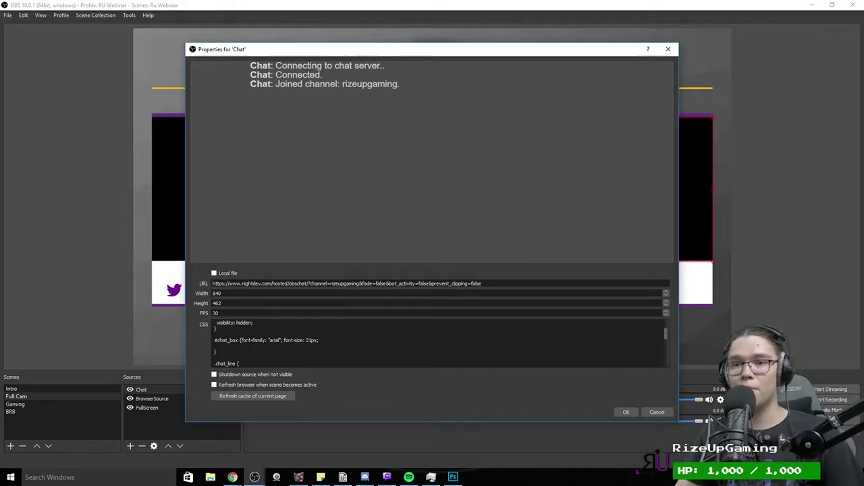
{"action": "mouse_move", "coordinate": [217, 340]}
{"action": "left_mouse_down"}
{"action": "mouse_move", "coordinate": [293, 340]}
{"action": "mouse_move", "coordinate": [215, 349]}
{"action": "left_mouse_up"}
{"action": "left_click", "coordinate": [266, 339]}
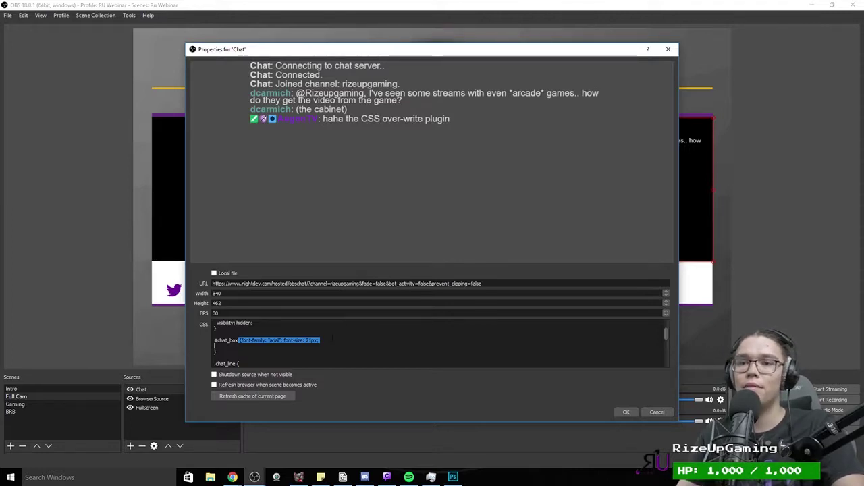
Step: Change the chat font size from 21px to 30px and apply it
{"action": "key", "text": "Right"}
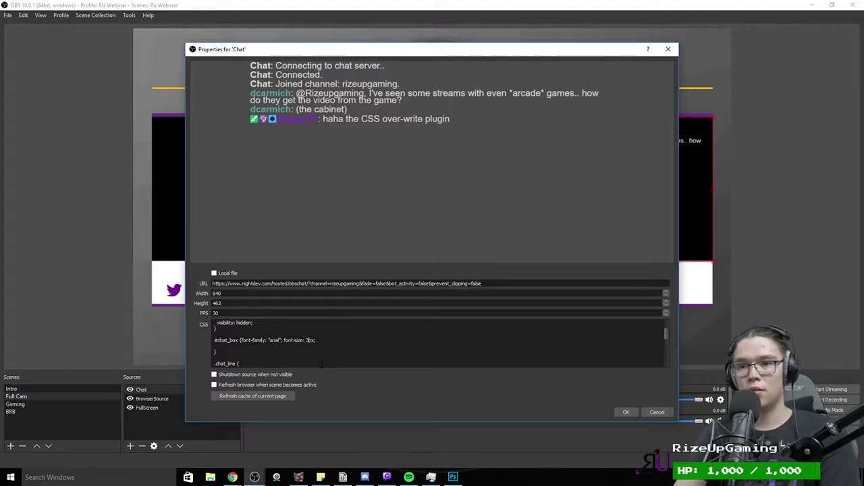
{"action": "type", "text": "30"}
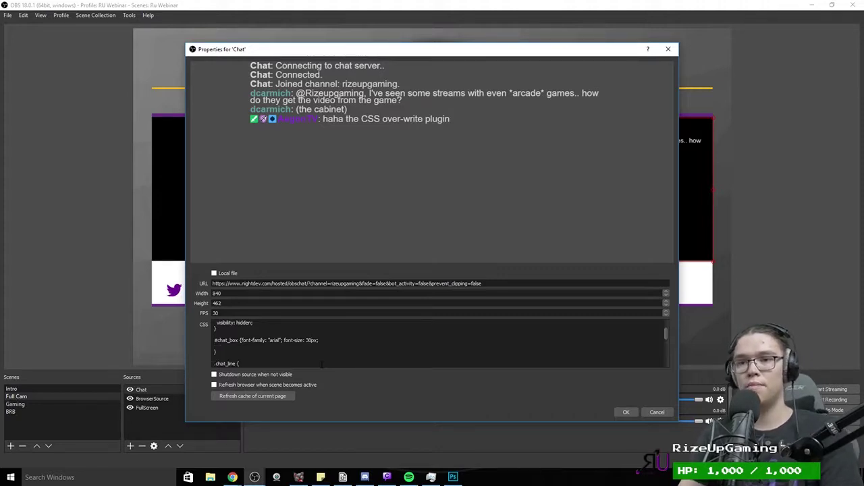
{"action": "left_click", "coordinate": [628, 413]}
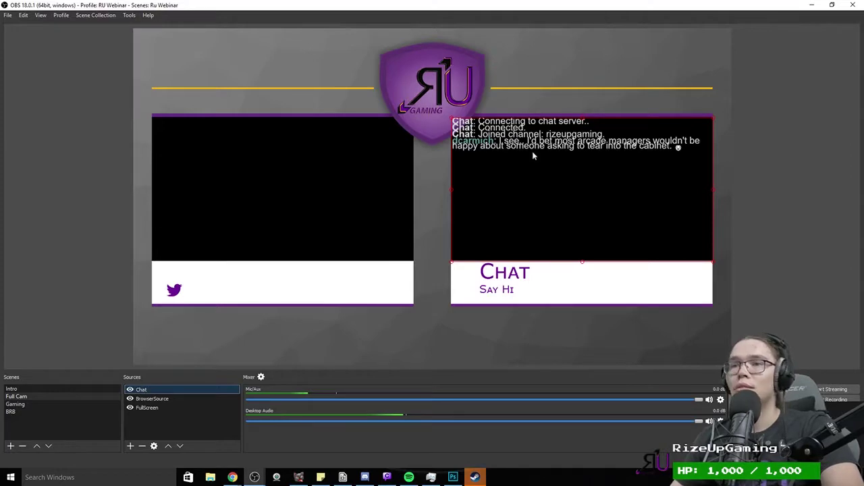
Step: Reopen the Chat properties and set the font size to 24px
{"action": "double_click", "coordinate": [161, 389]}
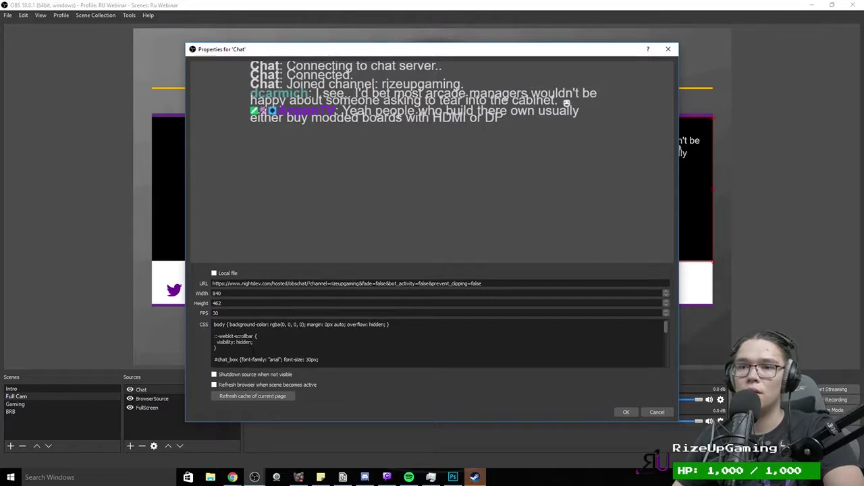
{"action": "scroll", "coordinate": [296, 347], "scroll_direction": "down", "scroll_amount": 1}
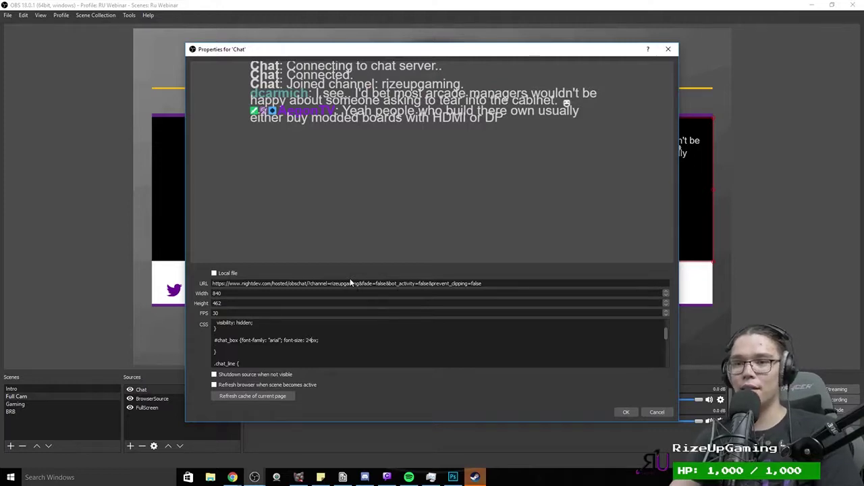
{"action": "left_click", "coordinate": [626, 412]}
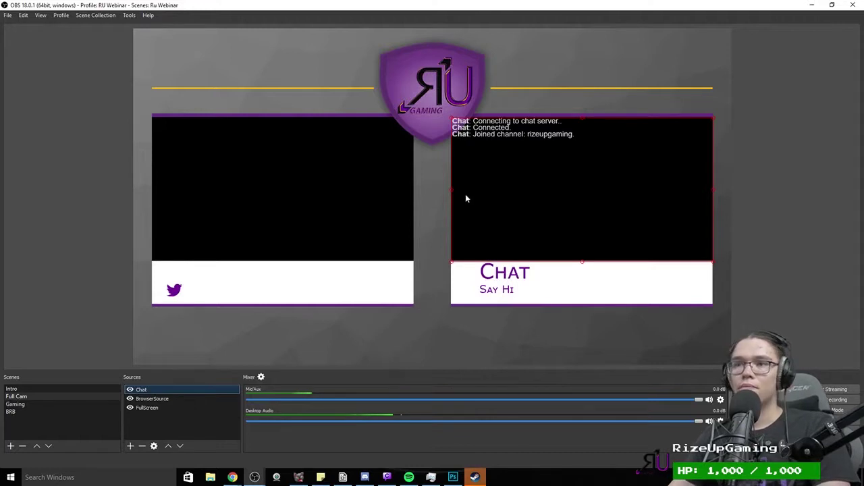
{"action": "right_click", "coordinate": [474, 478]}
Step: Dismiss Steam's taskbar menu and open the add-source menu under Sources
{"action": "left_click", "coordinate": [470, 464]}
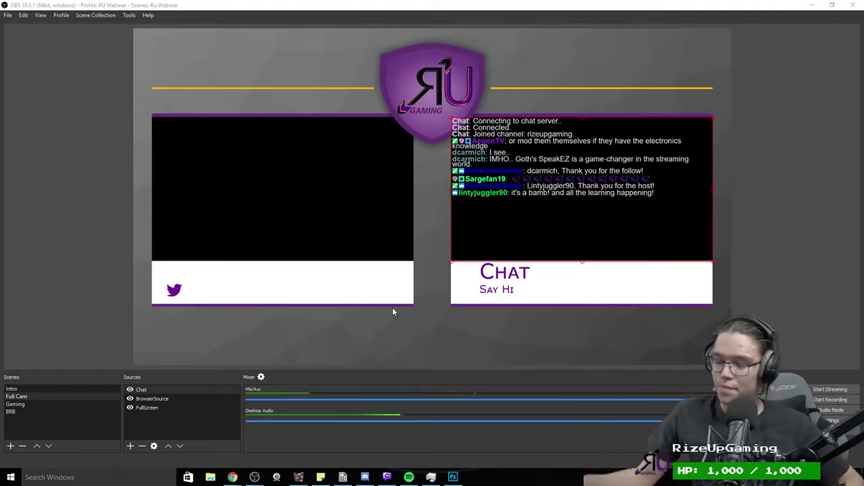
{"action": "left_click", "coordinate": [131, 446]}
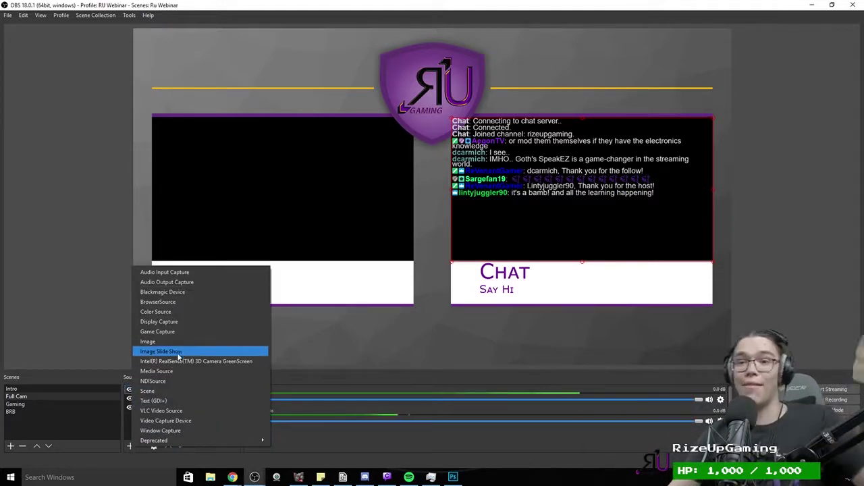
Step: Add a Video Capture Device source using the Logitech HD Pro Webcam C920
{"action": "left_click", "coordinate": [165, 421]}
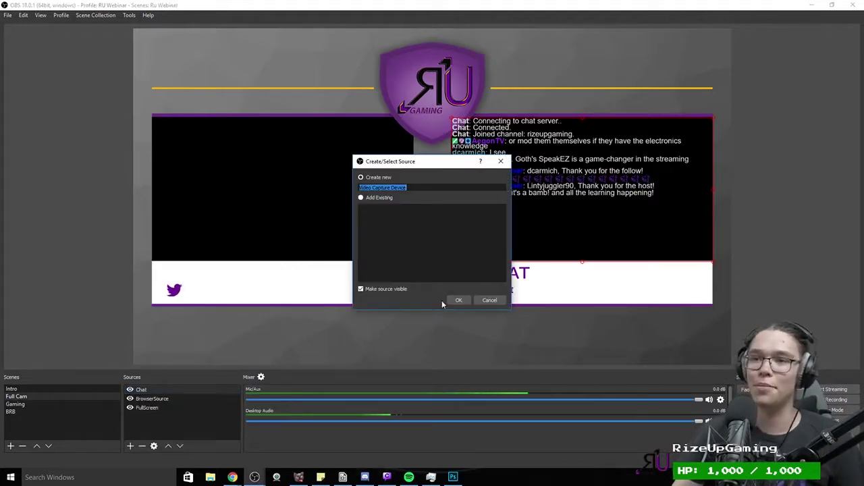
{"action": "left_click", "coordinate": [458, 300]}
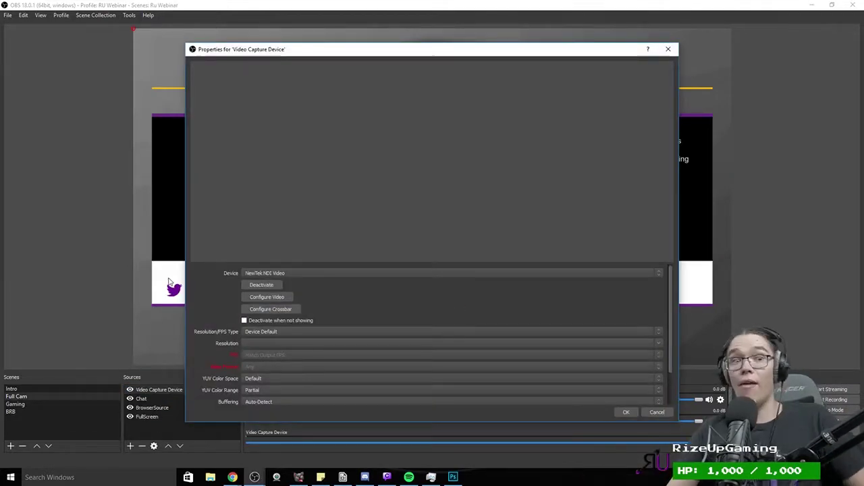
{"action": "left_click", "coordinate": [322, 274]}
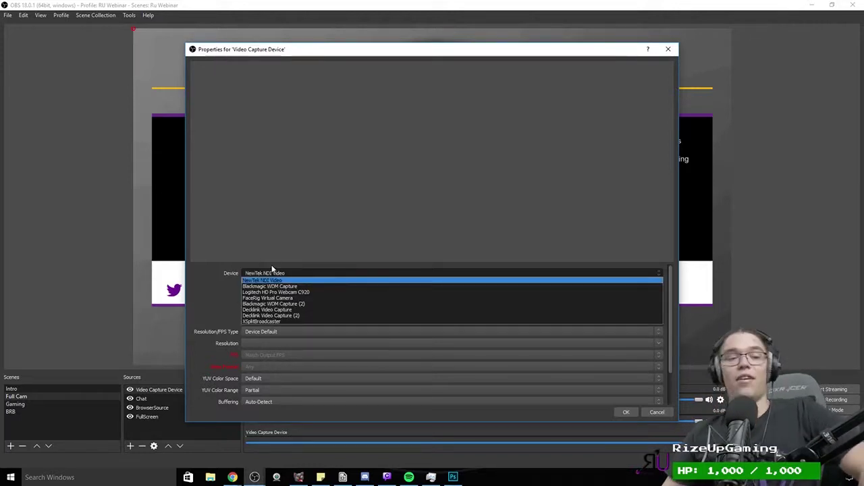
{"action": "left_click", "coordinate": [305, 294]}
{"action": "left_click", "coordinate": [359, 272]}
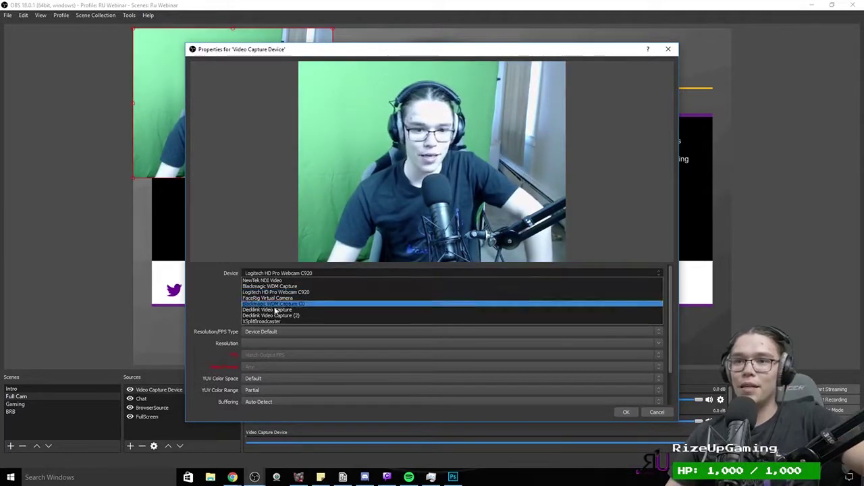
{"action": "left_click", "coordinate": [373, 359]}
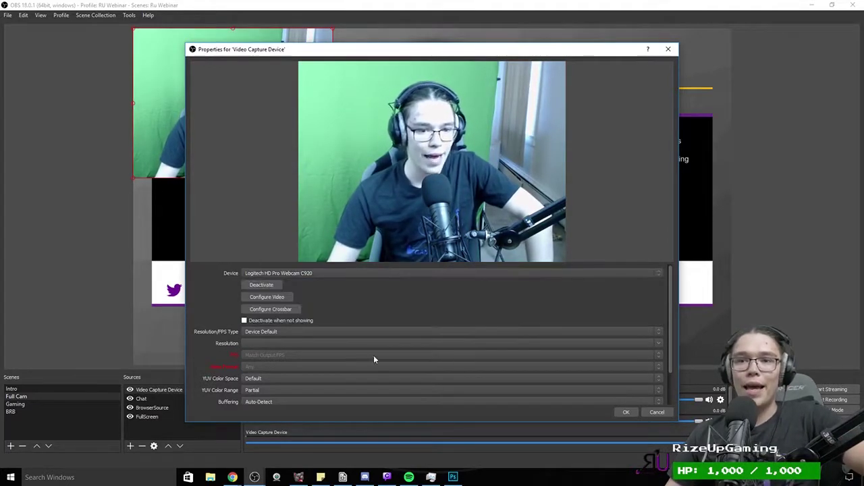
Step: Keep the device default resolution and view the webcam's Advanced Settings tab
{"action": "left_click", "coordinate": [280, 332]}
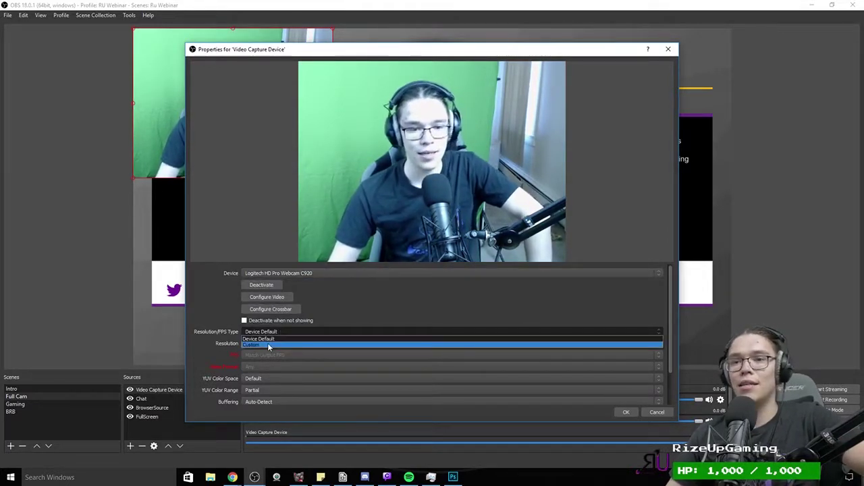
{"action": "left_click", "coordinate": [268, 339]}
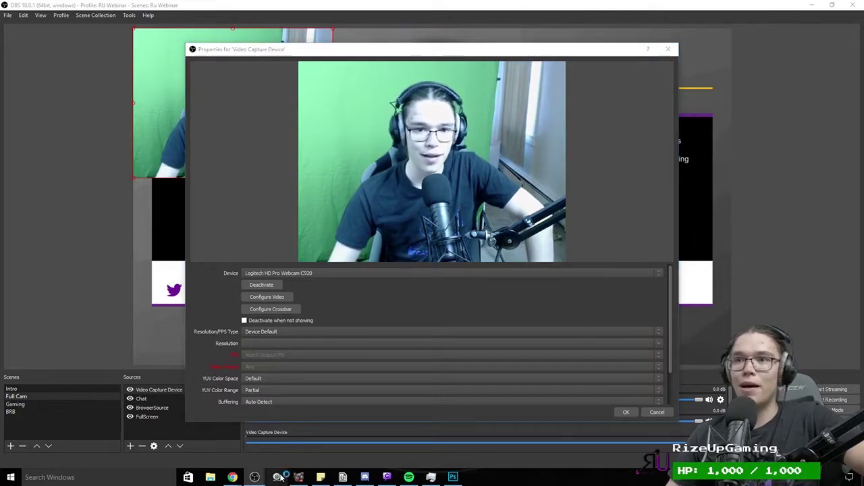
{"action": "left_click", "coordinate": [279, 477]}
{"action": "left_click", "coordinate": [412, 147]}
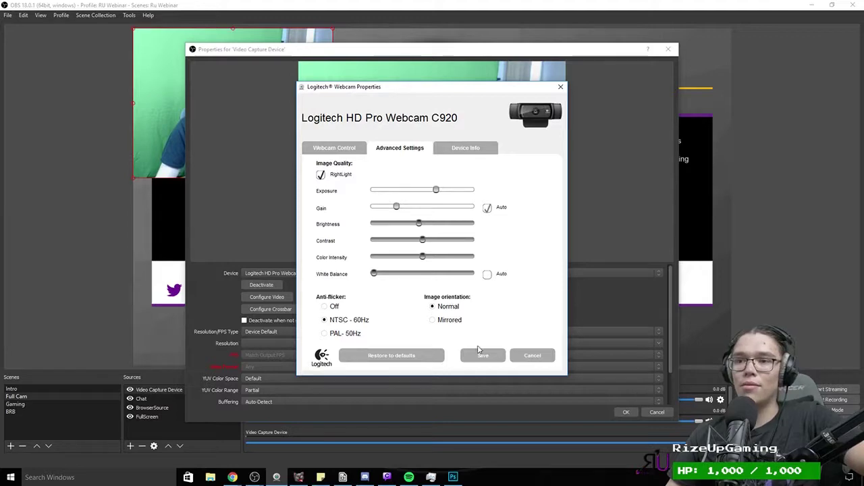
Step: Close the Logitech settings and drag the webcam source onto the overlay's left panel
{"action": "left_click", "coordinate": [479, 352]}
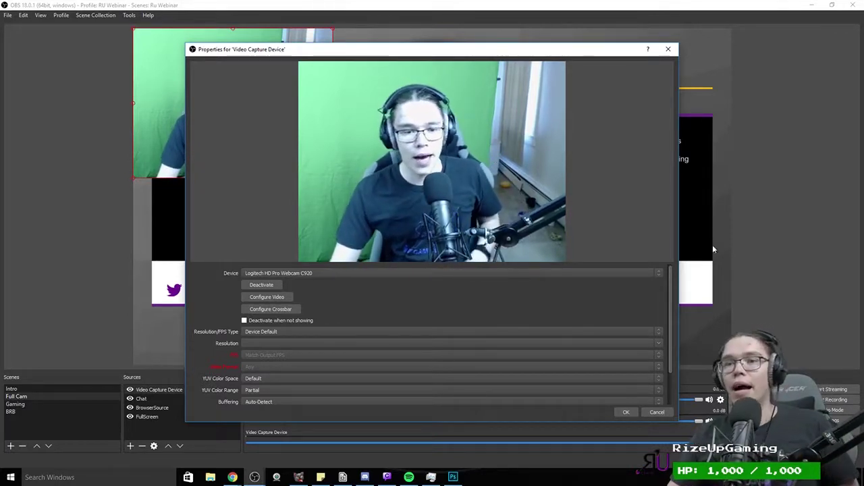
{"action": "left_click_drag", "start_coordinate": [336, 53], "coordinate": [455, 27]}
{"action": "left_click_drag", "start_coordinate": [186, 64], "coordinate": [213, 159]}
{"action": "left_click_drag", "start_coordinate": [464, 31], "coordinate": [617, 35]}
{"action": "left_click_drag", "start_coordinate": [179, 171], "coordinate": [201, 163]}
{"action": "left_click_drag", "start_coordinate": [580, 27], "coordinate": [343, 16]}
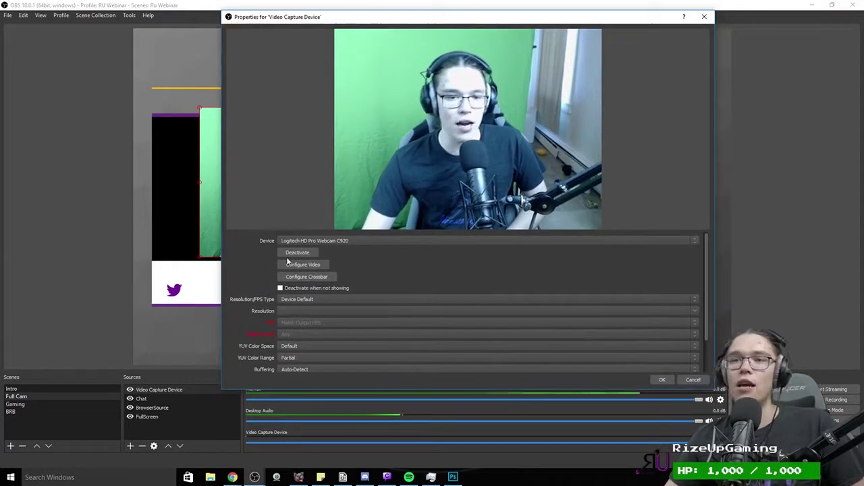
Step: Set a custom webcam resolution of 1920x1080 at 29.97 NTSC frame rate
{"action": "left_click", "coordinate": [284, 299]}
{"action": "left_click", "coordinate": [301, 311]}
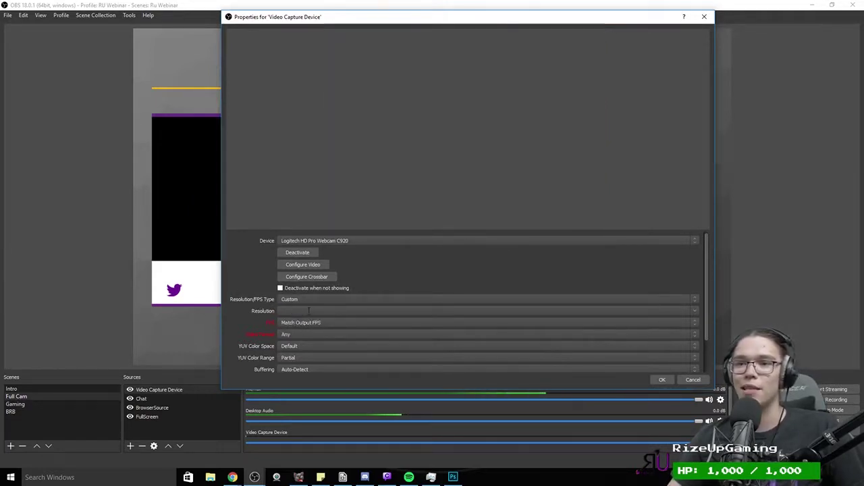
{"action": "left_click", "coordinate": [694, 311]}
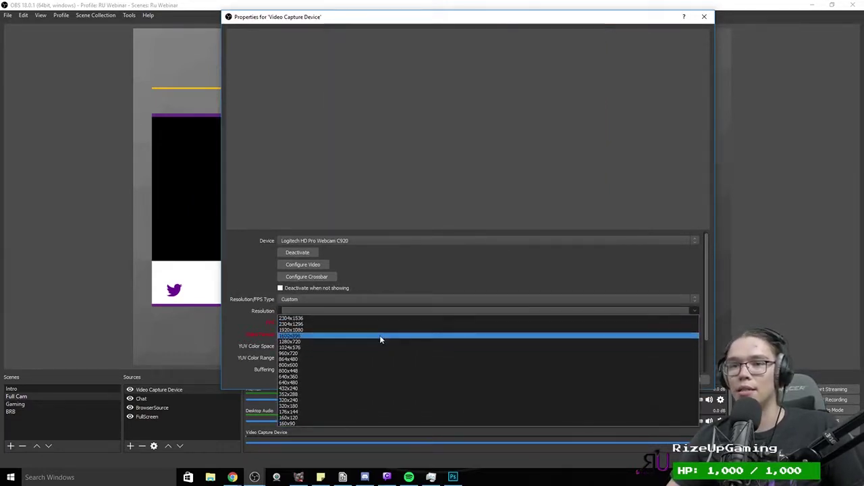
{"action": "left_click", "coordinate": [380, 335]}
{"action": "left_click", "coordinate": [321, 323]}
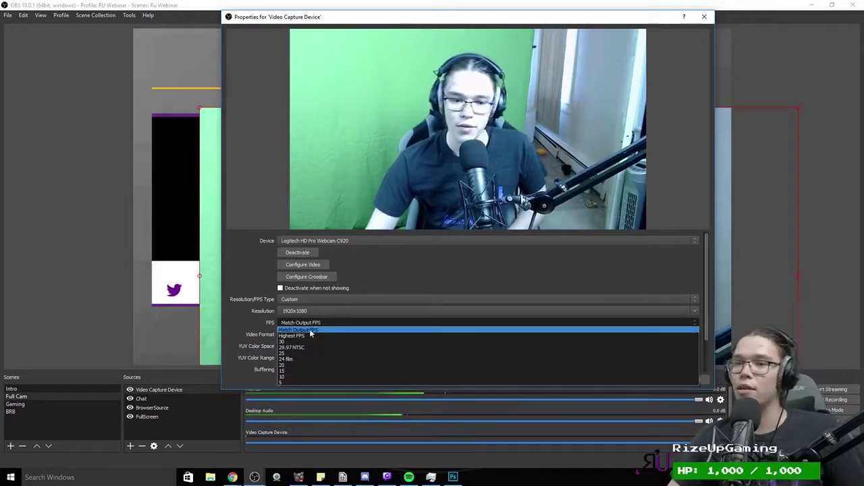
{"action": "left_click", "coordinate": [308, 332]}
{"action": "left_click", "coordinate": [305, 323]}
{"action": "left_click", "coordinate": [291, 346]}
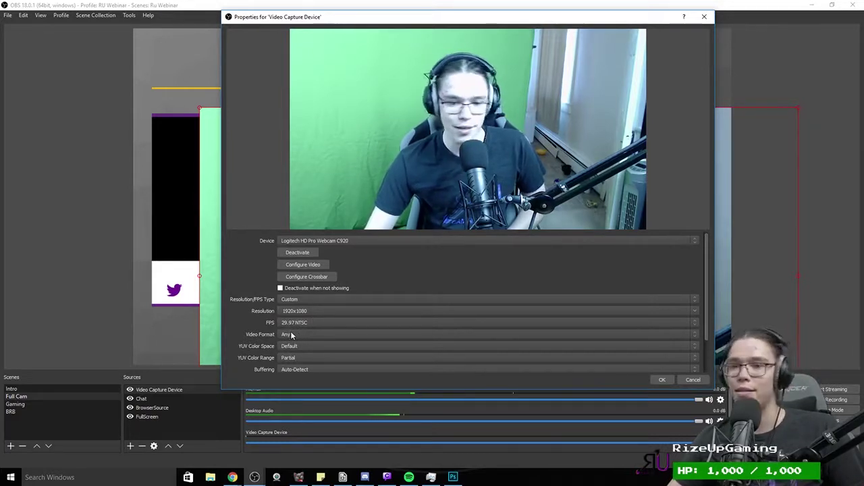
Step: Keep video format Any and audio output Capture audio only, then apply the settings
{"action": "left_click", "coordinate": [292, 335]}
{"action": "left_click", "coordinate": [291, 335]}
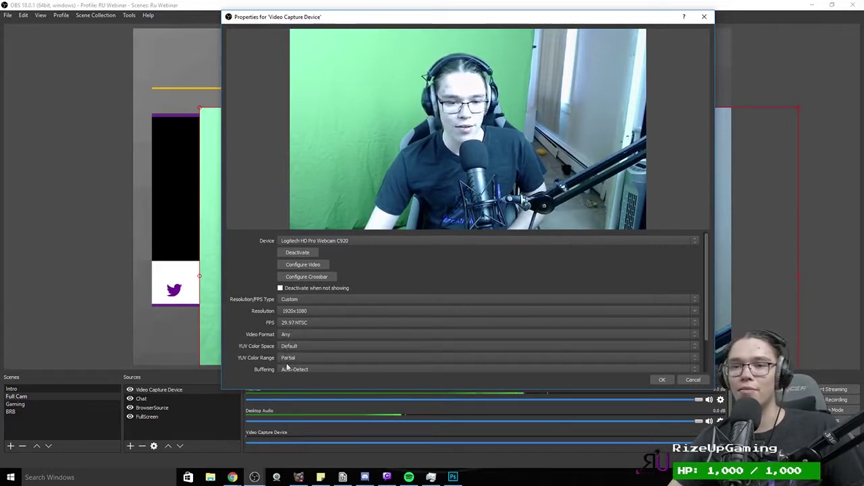
{"action": "left_click_drag", "start_coordinate": [704, 333], "coordinate": [700, 363]}
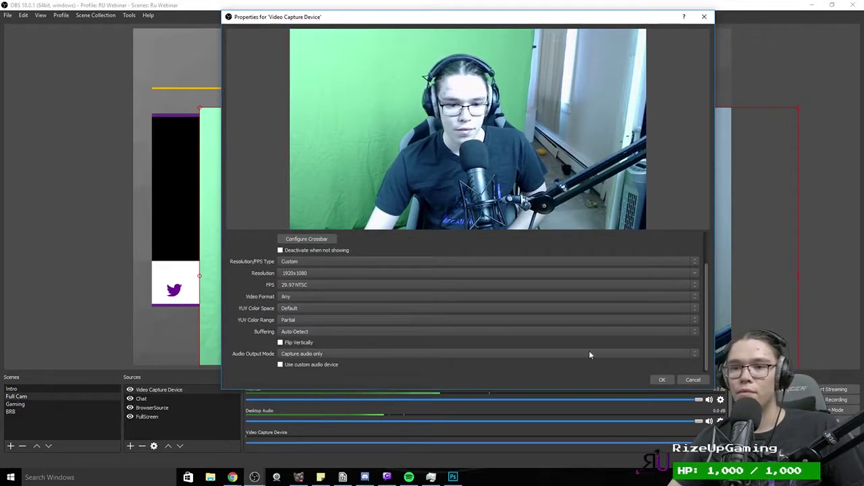
{"action": "left_click", "coordinate": [298, 352]}
{"action": "left_click", "coordinate": [299, 353]}
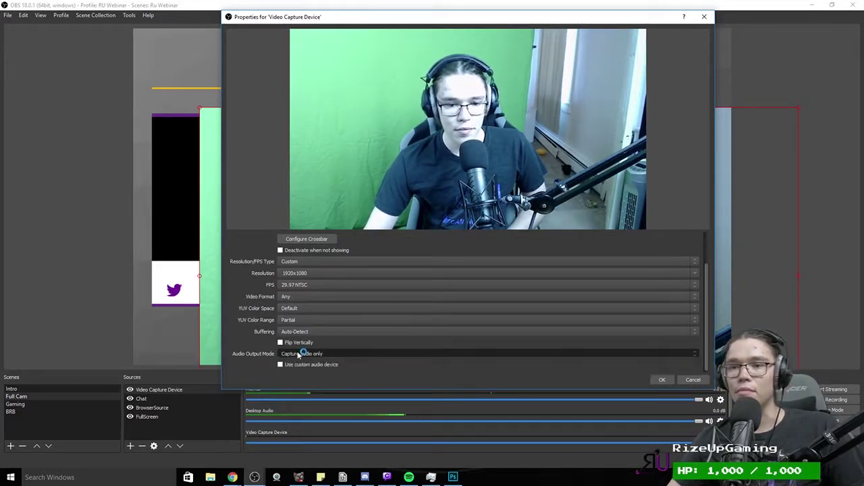
{"action": "left_click", "coordinate": [662, 380]}
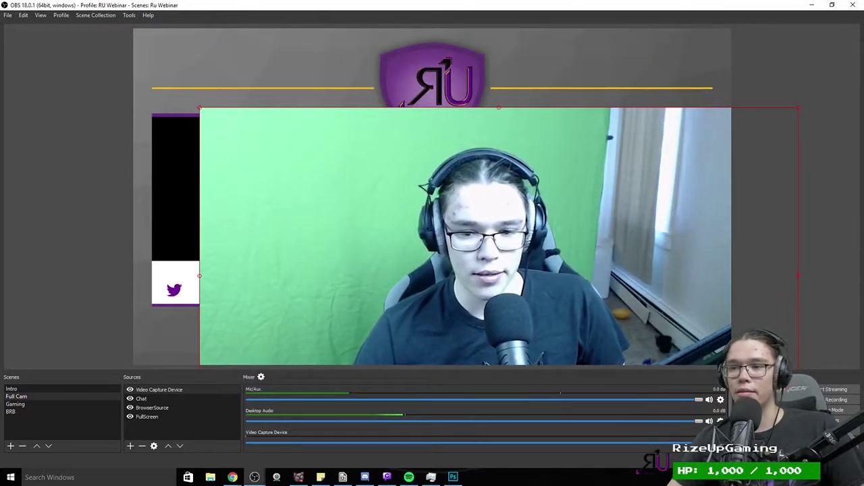
Step: Drag and corner-resize the Video Capture Device until it fills the left panel beneath the RU logo
{"action": "left_click_drag", "start_coordinate": [342, 208], "coordinate": [287, 175]}
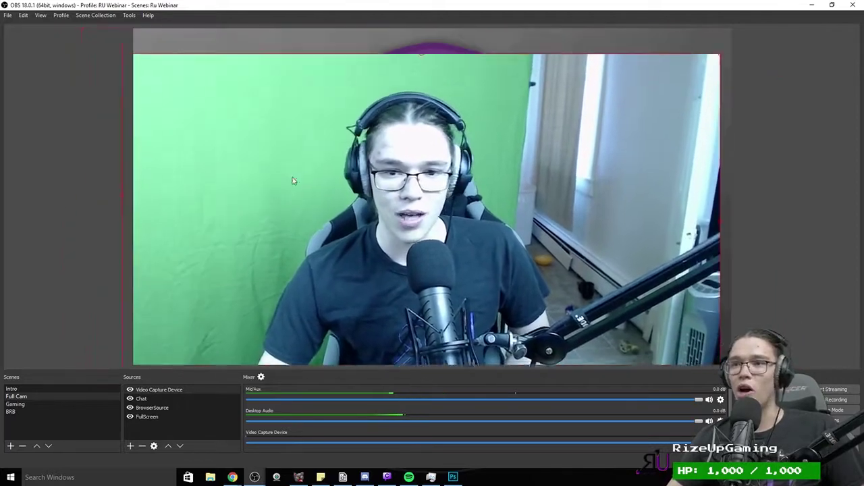
{"action": "left_click_drag", "start_coordinate": [131, 62], "coordinate": [179, 206]}
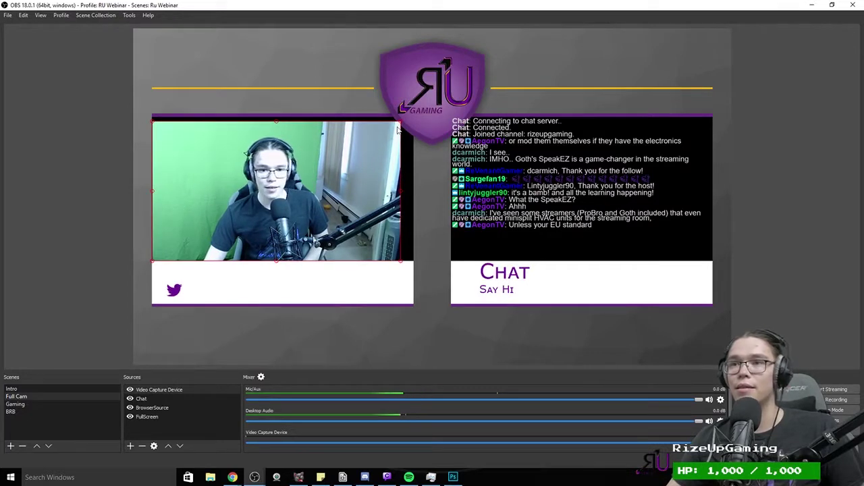
{"action": "left_click_drag", "start_coordinate": [400, 123], "coordinate": [412, 119]}
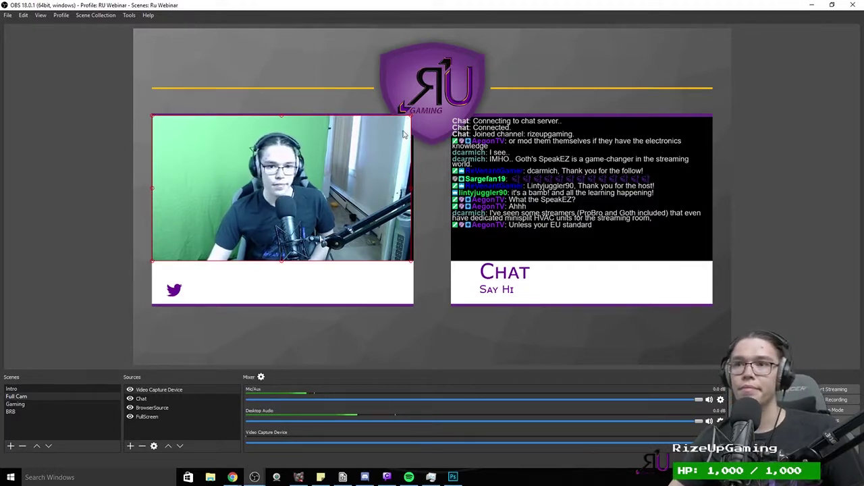
{"action": "left_click_drag", "start_coordinate": [412, 121], "coordinate": [415, 113]}
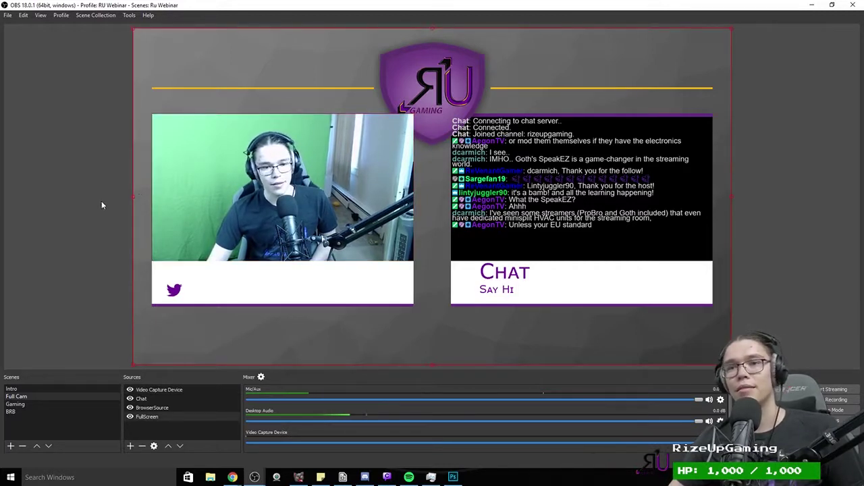
{"action": "left_click", "coordinate": [152, 115]}
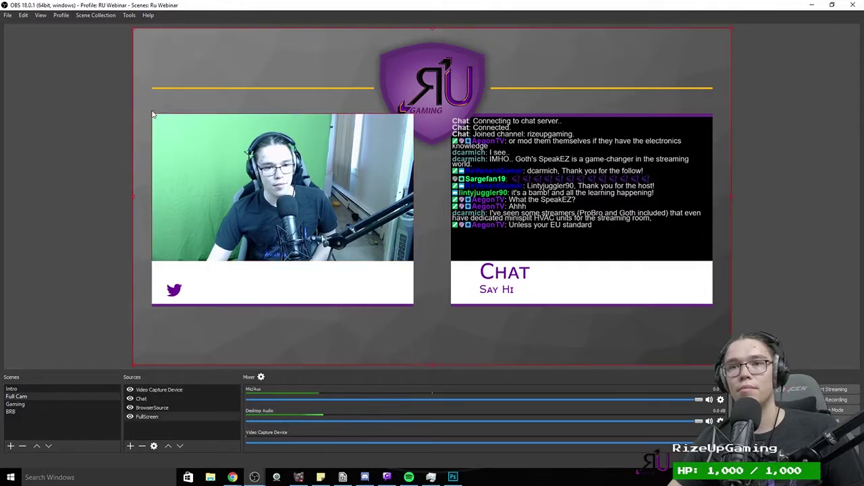
{"action": "left_click", "coordinate": [249, 149]}
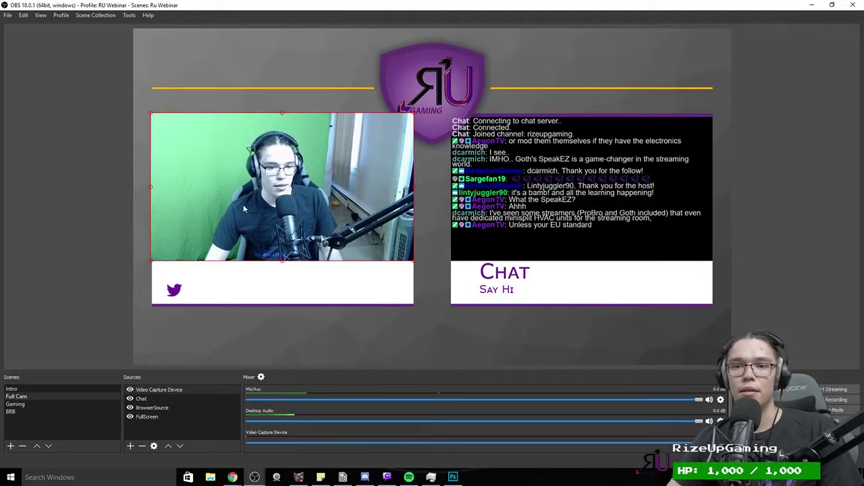
Step: Check the Video Capture Device's filters, then reopen its properties
{"action": "right_click", "coordinate": [157, 390]}
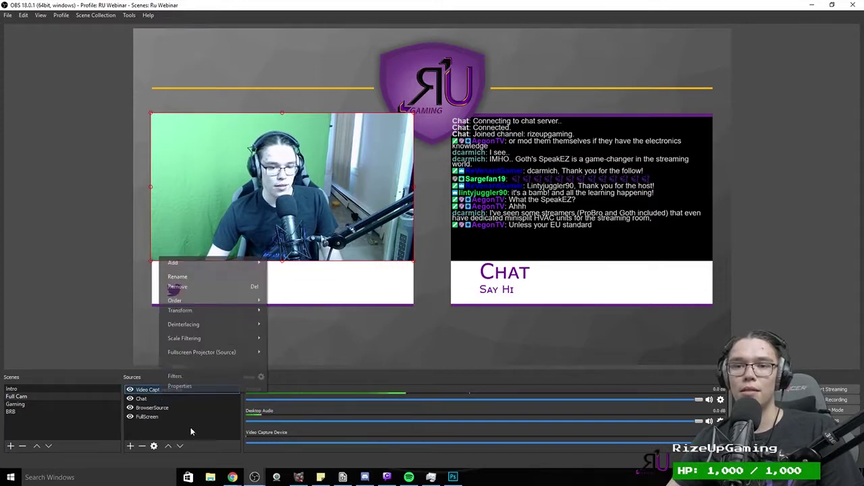
{"action": "left_click", "coordinate": [230, 367]}
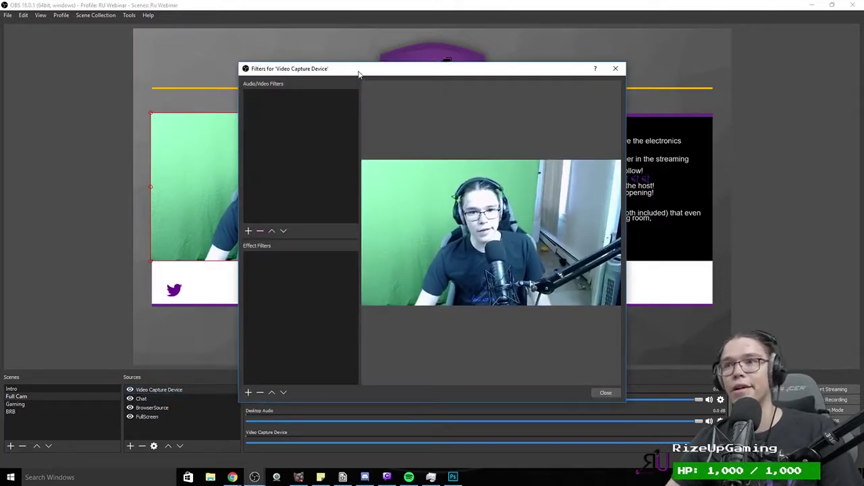
{"action": "left_click_drag", "start_coordinate": [359, 73], "coordinate": [535, 60]}
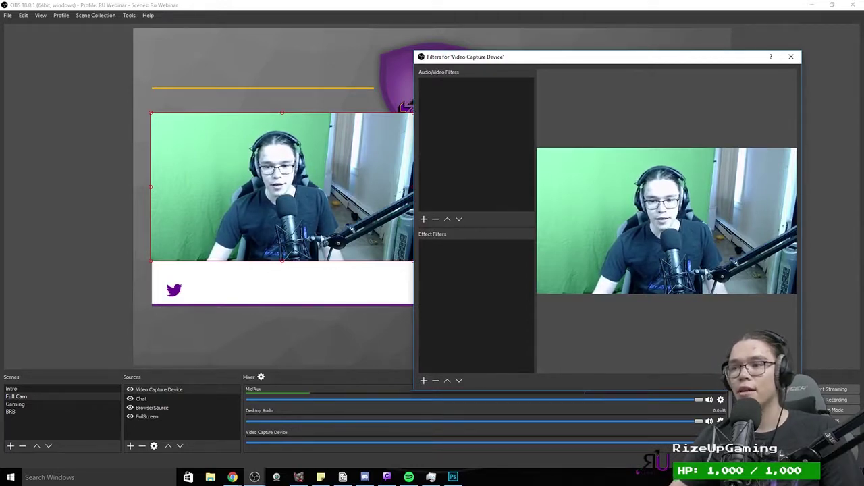
{"action": "key", "text": "Escape"}
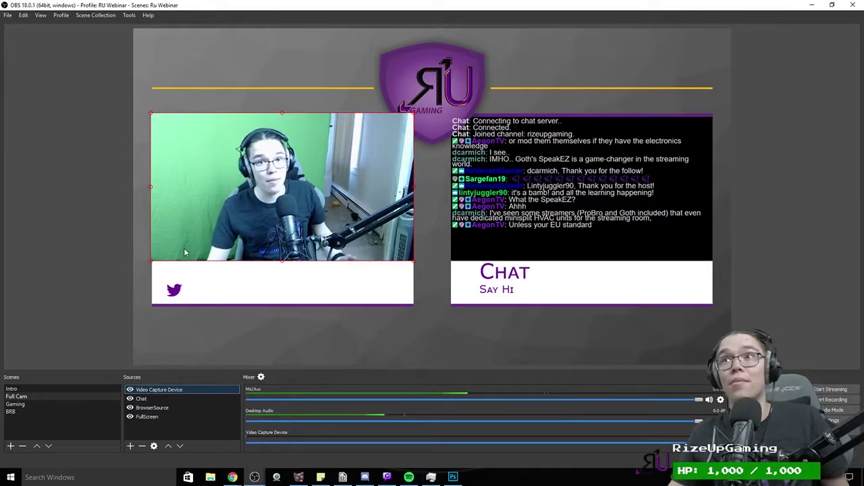
{"action": "right_click", "coordinate": [132, 390]}
{"action": "left_click", "coordinate": [160, 385]}
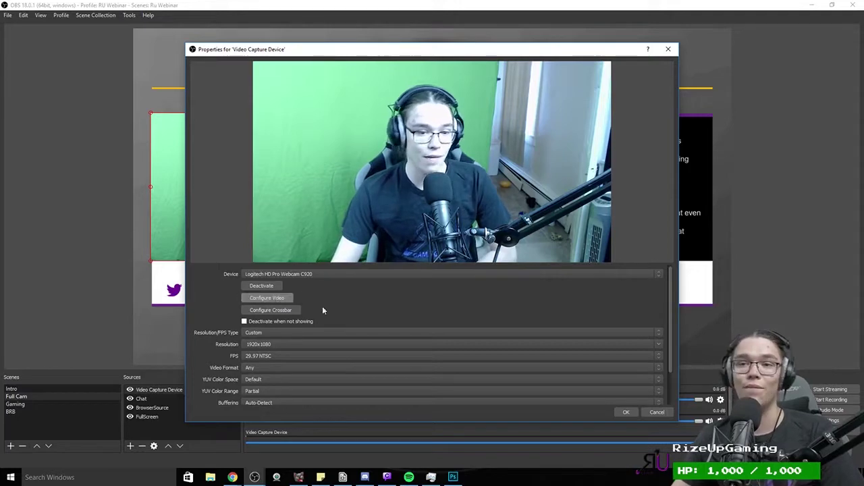
Step: In the Logitech driver settings, toggle auto-focus, set manual focus and lower the white balance
{"action": "left_click", "coordinate": [268, 297]}
{"action": "left_click_drag", "start_coordinate": [338, 76], "coordinate": [222, 42]}
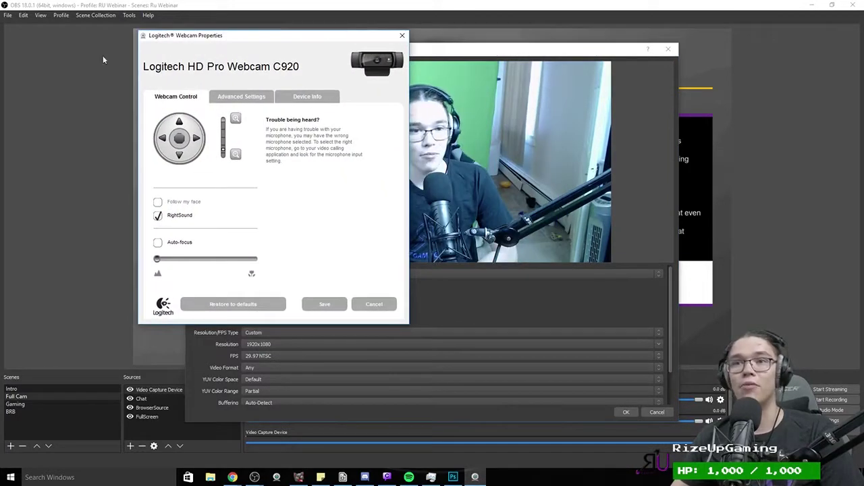
{"action": "right_click", "coordinate": [476, 468]}
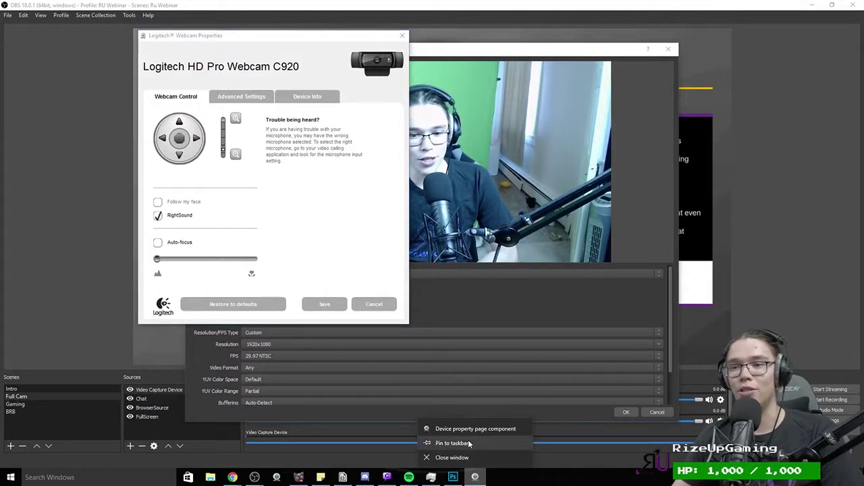
{"action": "left_click", "coordinate": [469, 443]}
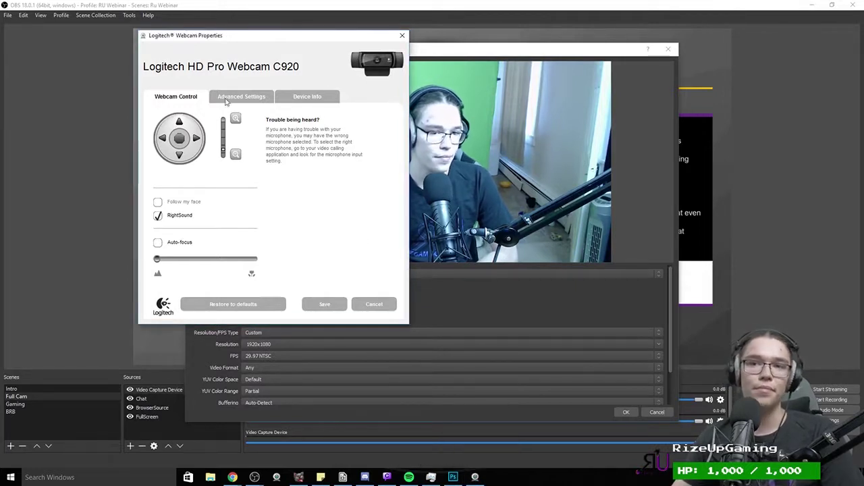
{"action": "left_click", "coordinate": [158, 242]}
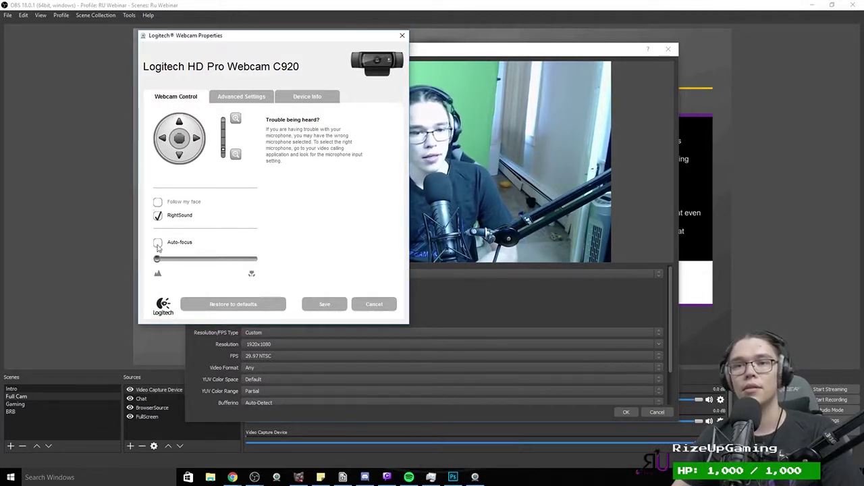
{"action": "left_click", "coordinate": [230, 258]}
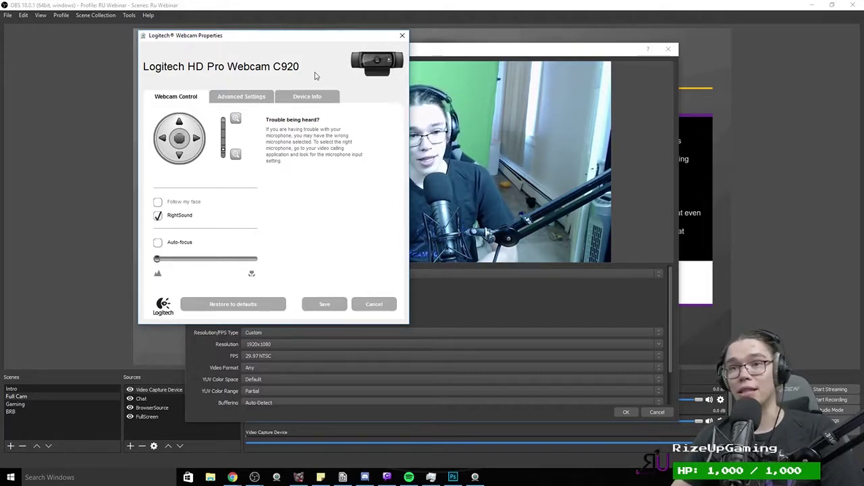
{"action": "left_click", "coordinate": [258, 96]}
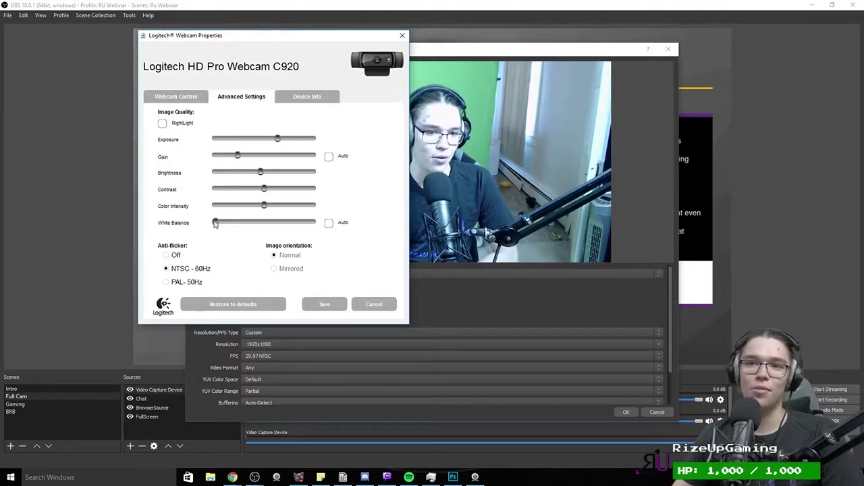
{"action": "left_click_drag", "start_coordinate": [270, 223], "coordinate": [215, 223]}
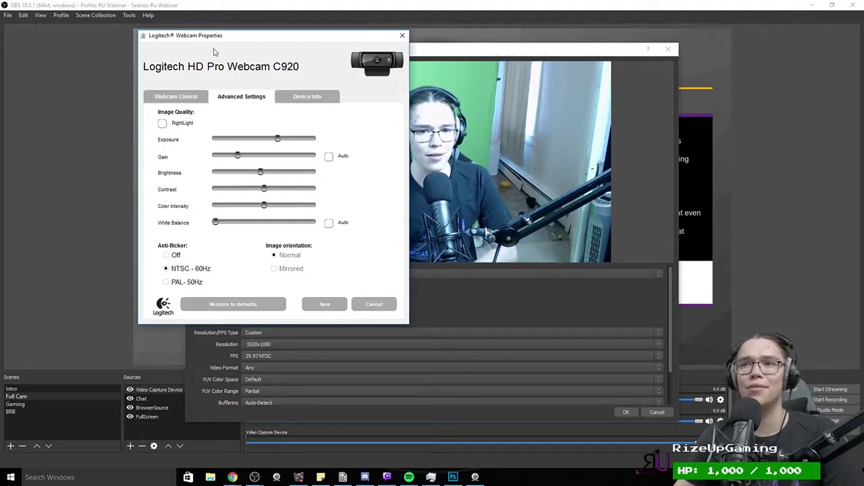
Step: Raise the white balance for a warmer tone, reduce gain, and save the webcam settings
{"action": "left_click", "coordinate": [195, 38]}
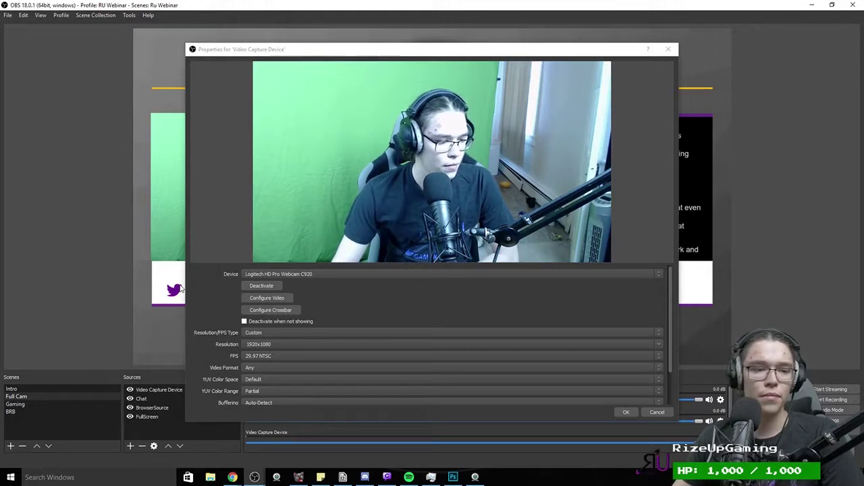
{"action": "left_click", "coordinate": [480, 479]}
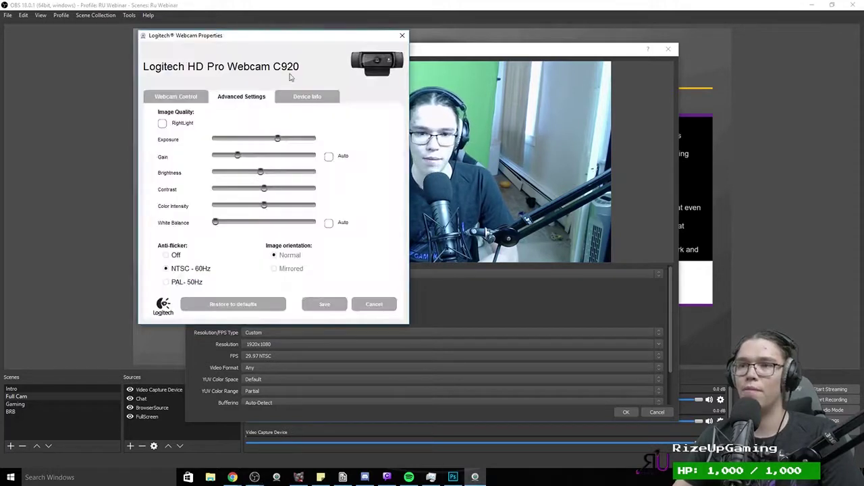
{"action": "left_click_drag", "start_coordinate": [262, 43], "coordinate": [198, 55]}
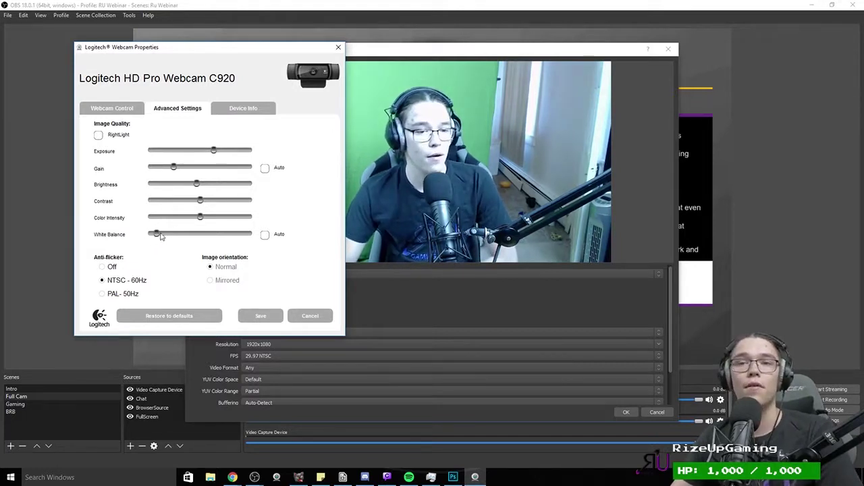
{"action": "left_click_drag", "start_coordinate": [179, 233], "coordinate": [192, 233]}
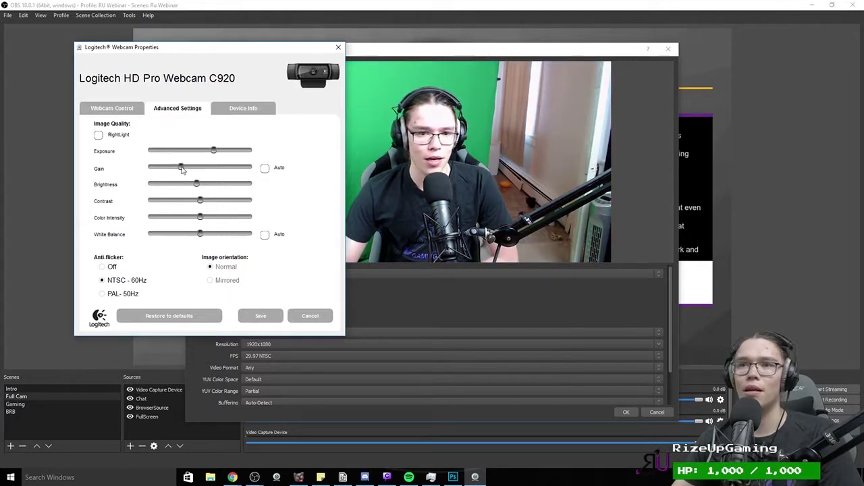
{"action": "mouse_move", "coordinate": [182, 169]}
{"action": "left_mouse_down"}
{"action": "mouse_move", "coordinate": [172, 168]}
{"action": "mouse_move", "coordinate": [208, 154]}
{"action": "mouse_move", "coordinate": [176, 171]}
{"action": "left_mouse_up"}
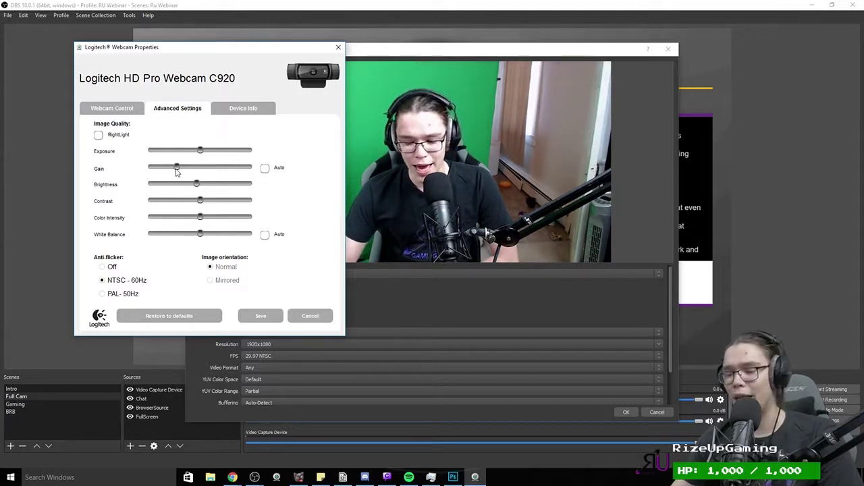
{"action": "left_click", "coordinate": [260, 316]}
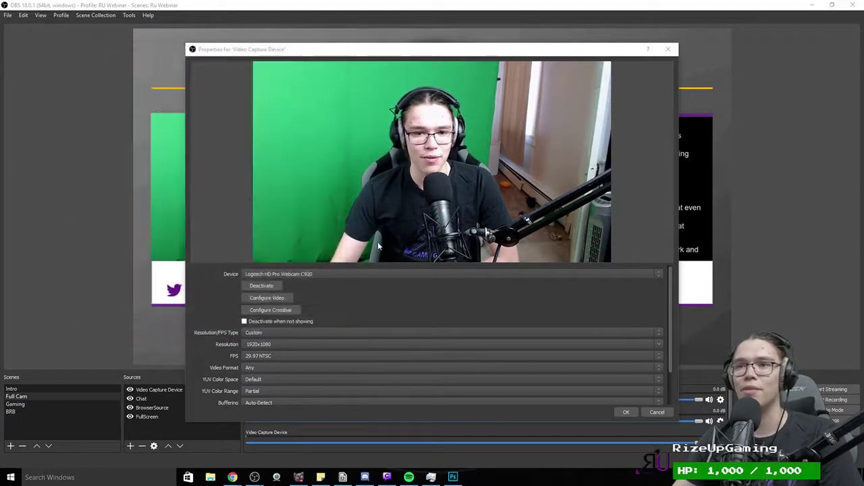
{"action": "left_click", "coordinate": [620, 412]}
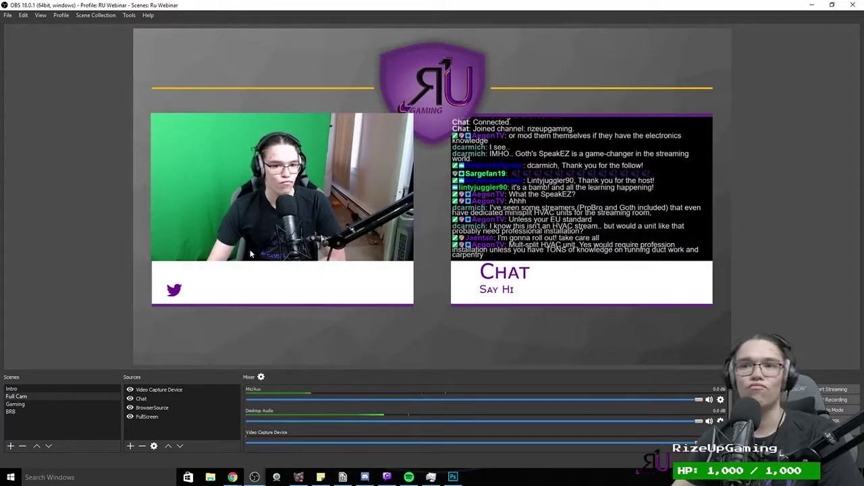
Step: Reopen the webcam properties, fine-tune gain and colour intensity in Advanced Settings, then close them
{"action": "double_click", "coordinate": [160, 390]}
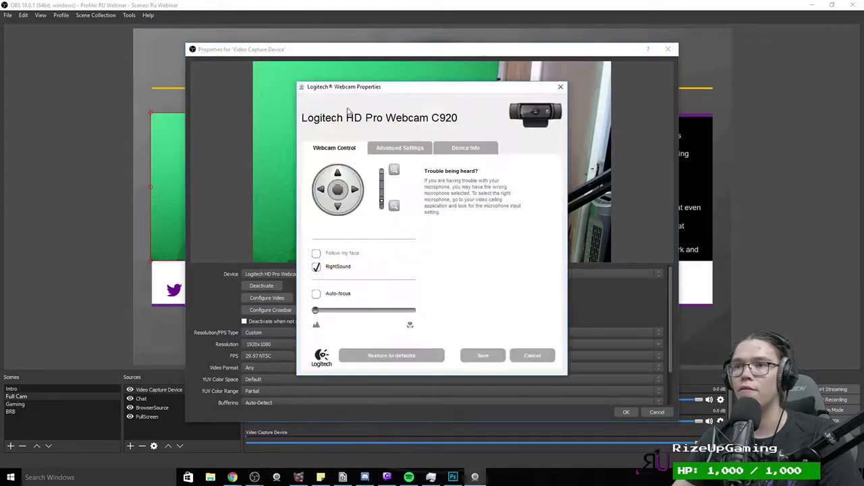
{"action": "left_click_drag", "start_coordinate": [364, 89], "coordinate": [80, 80]}
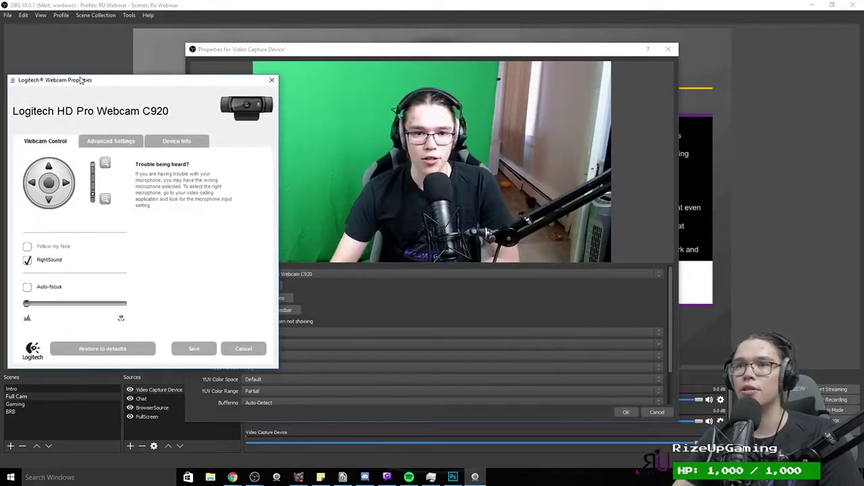
{"action": "left_click", "coordinate": [109, 143]}
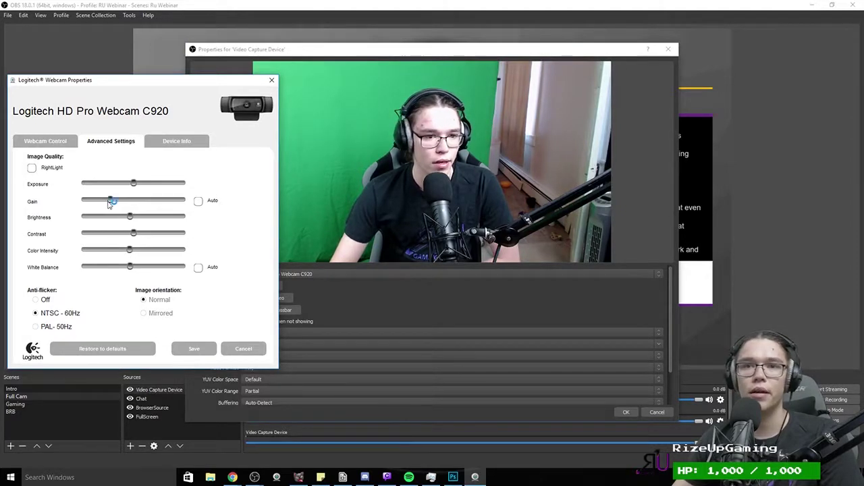
{"action": "left_click_drag", "start_coordinate": [108, 204], "coordinate": [143, 187]}
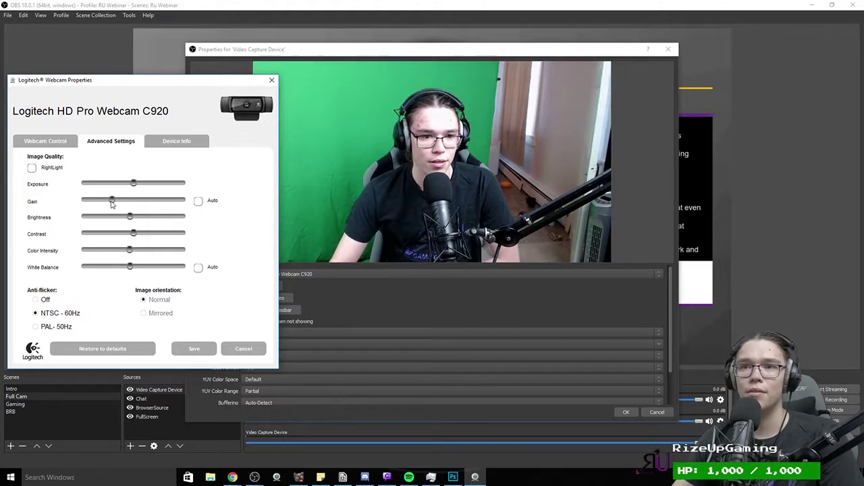
{"action": "mouse_move", "coordinate": [115, 204]}
{"action": "left_mouse_down"}
{"action": "mouse_move", "coordinate": [96, 207]}
{"action": "mouse_move", "coordinate": [118, 212]}
{"action": "left_mouse_up"}
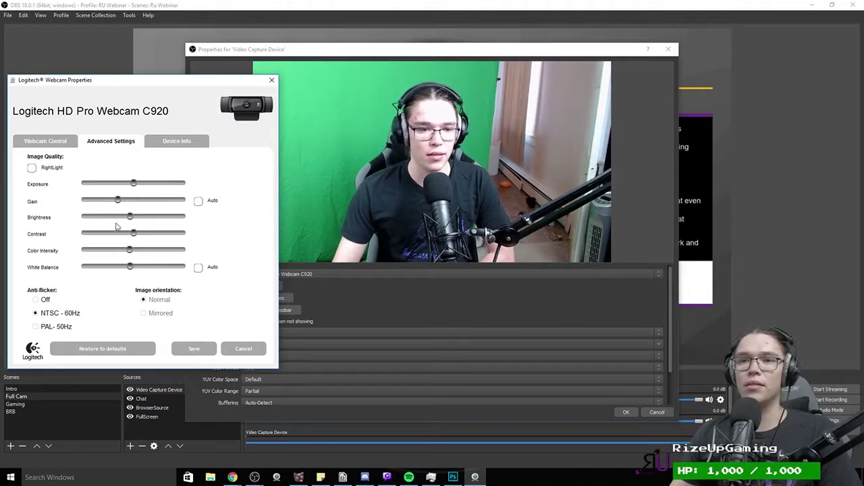
{"action": "left_click_drag", "start_coordinate": [129, 249], "coordinate": [198, 256]}
{"action": "left_click_drag", "start_coordinate": [115, 257], "coordinate": [137, 269]}
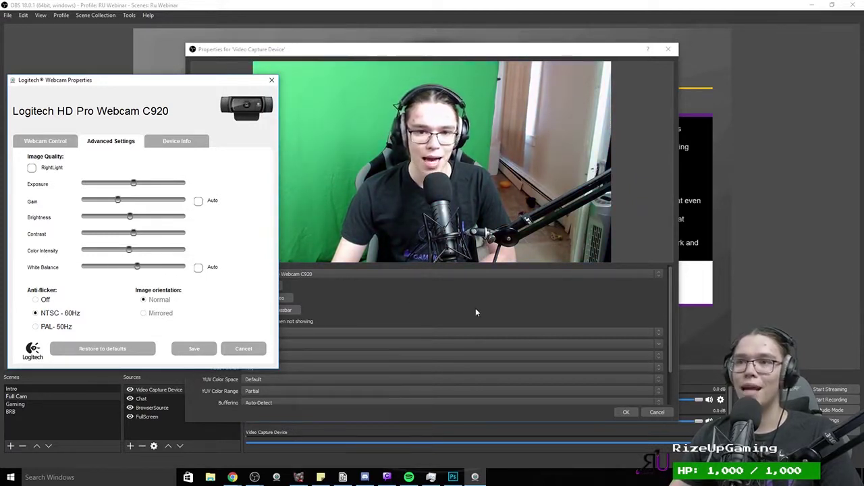
{"action": "left_click", "coordinate": [625, 412]}
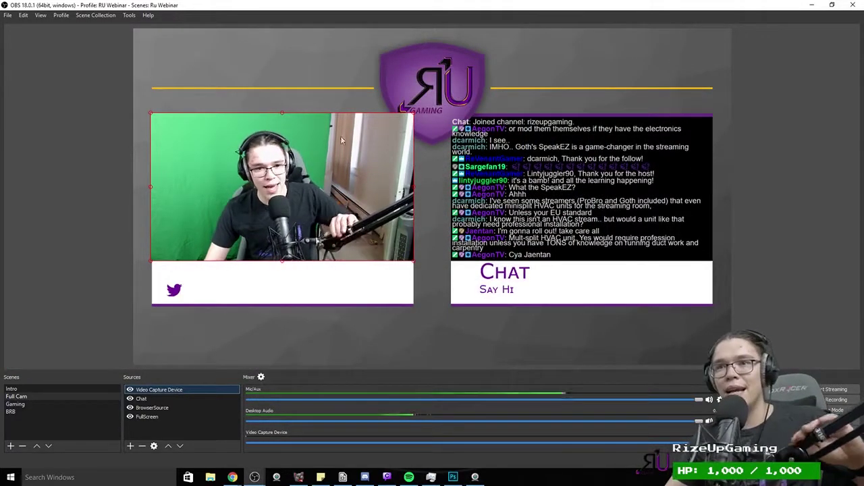
Step: Add a Crop/Pad filter to the Video Capture Device from its Filters window
{"action": "left_click", "coordinate": [426, 143]}
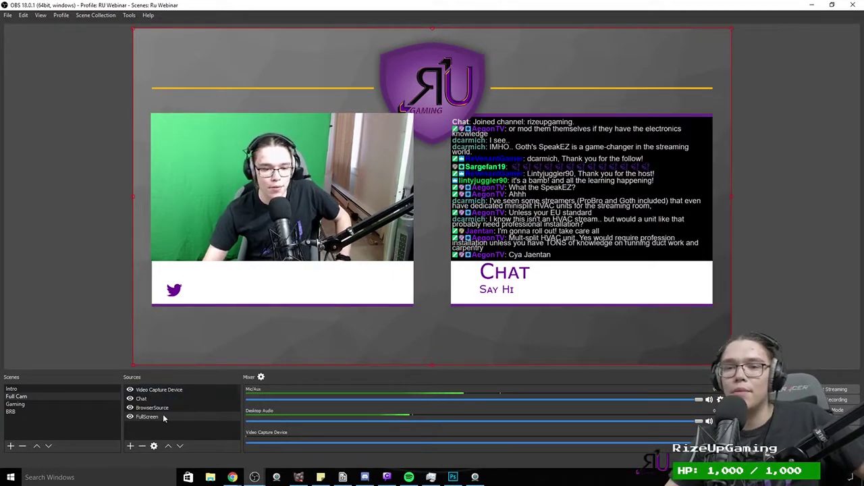
{"action": "right_click", "coordinate": [163, 389]}
{"action": "left_click", "coordinate": [179, 374]}
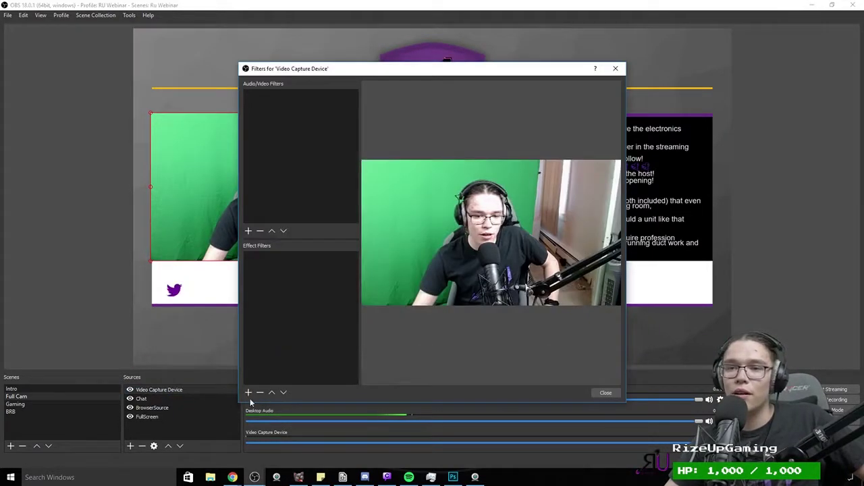
{"action": "right_click", "coordinate": [191, 392]}
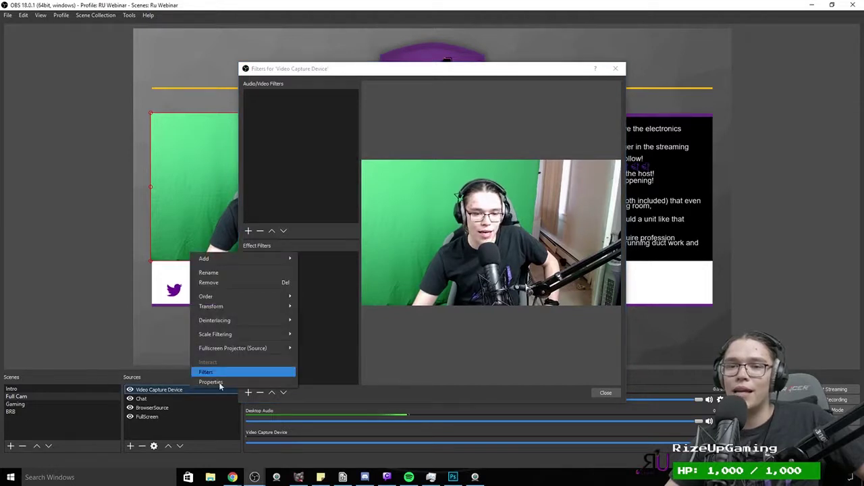
{"action": "left_click", "coordinate": [206, 371]}
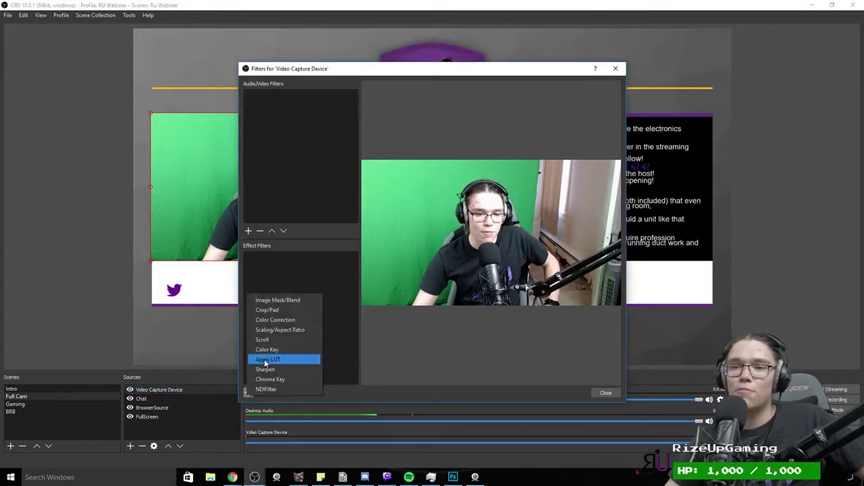
{"action": "left_click", "coordinate": [279, 310]}
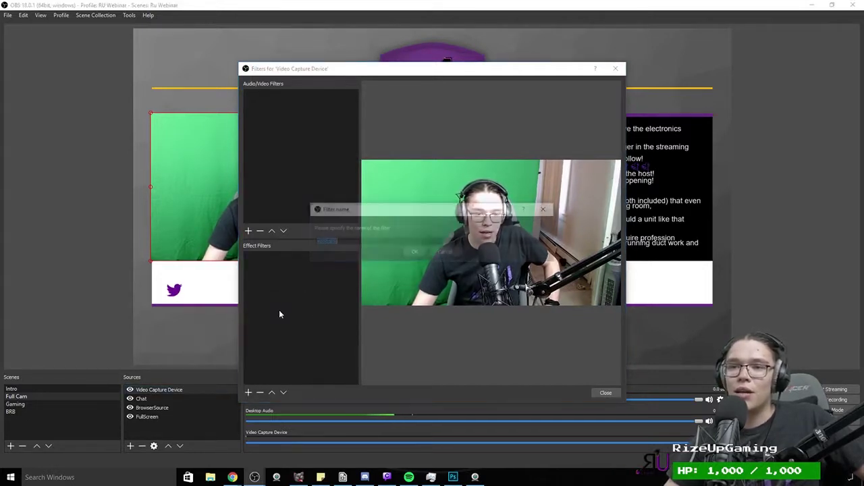
{"action": "left_click", "coordinate": [415, 253]}
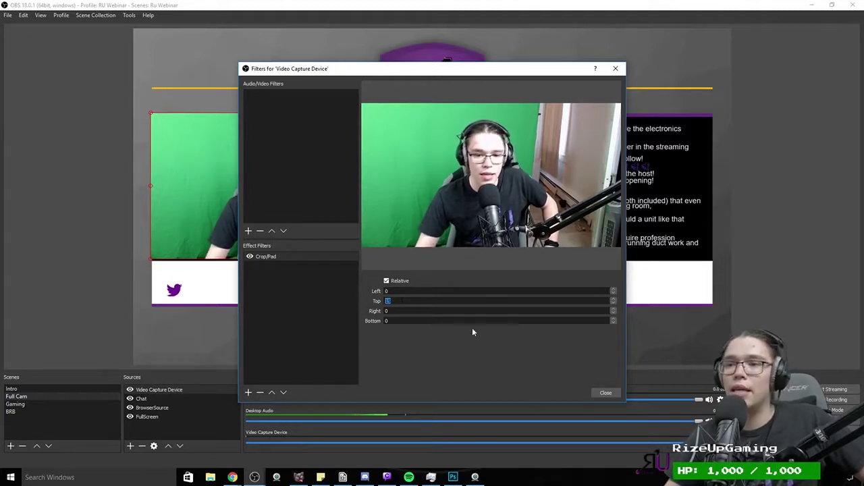
Step: Nudge the webcam image down inside the cam frame, then close the filters window
{"action": "left_click_drag", "start_coordinate": [232, 222], "coordinate": [232, 223]}
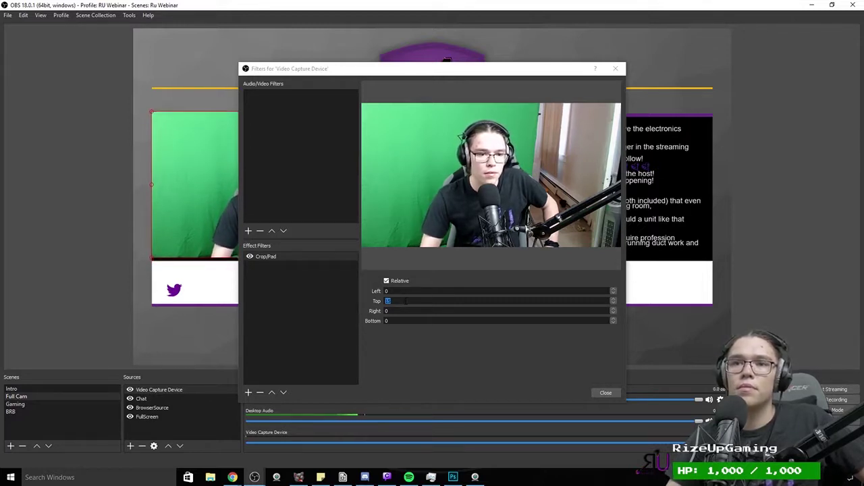
{"action": "left_click_drag", "start_coordinate": [215, 212], "coordinate": [214, 216]}
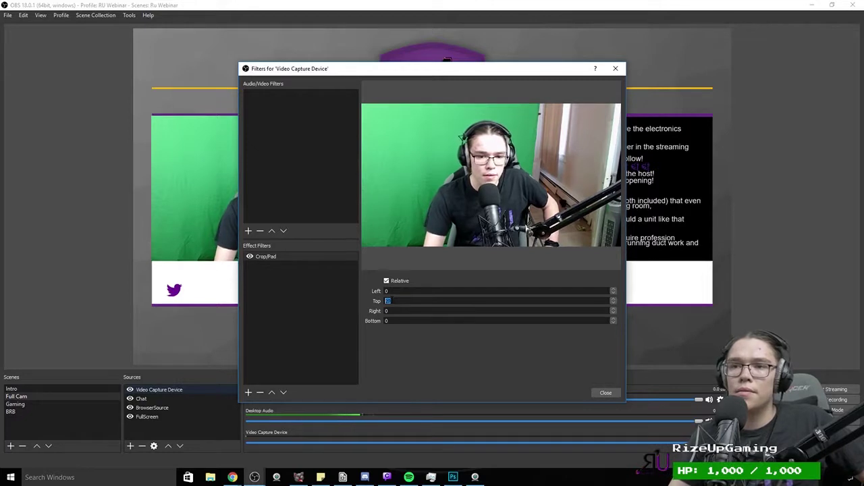
{"action": "left_click", "coordinate": [448, 67]}
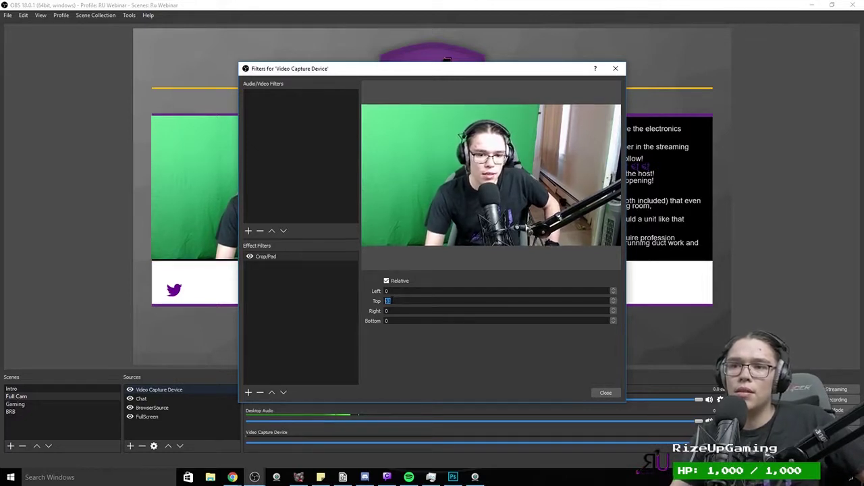
{"action": "left_click", "coordinate": [210, 221]}
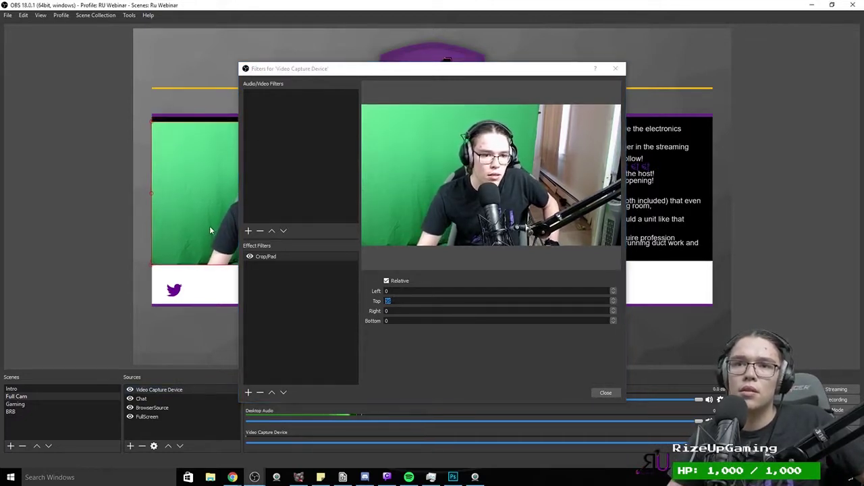
{"action": "left_click_drag", "start_coordinate": [210, 227], "coordinate": [211, 225]}
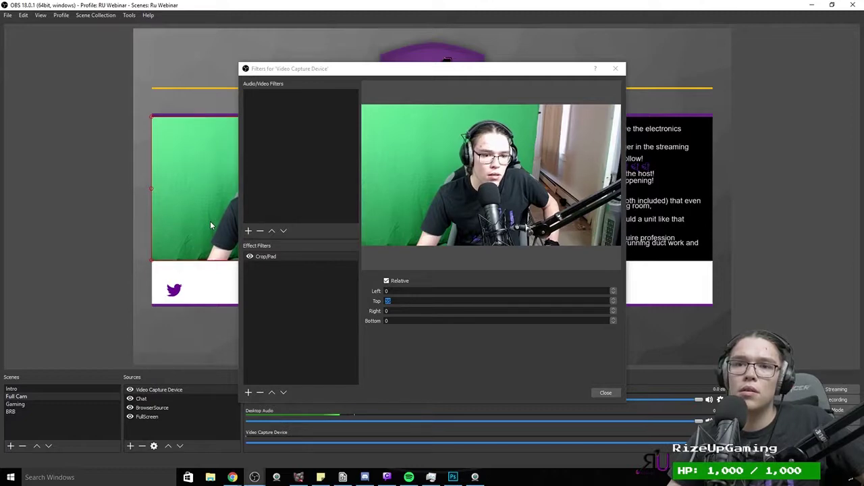
{"action": "left_click_drag", "start_coordinate": [334, 72], "coordinate": [396, 48]}
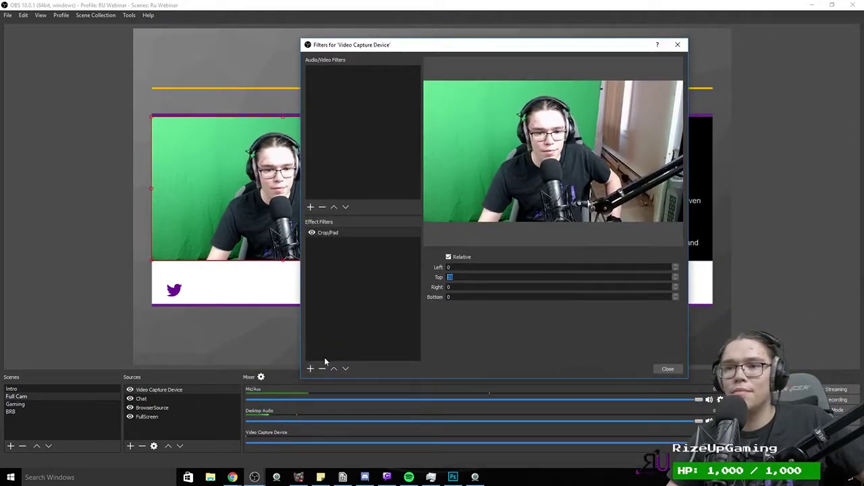
{"action": "left_click", "coordinate": [668, 369]}
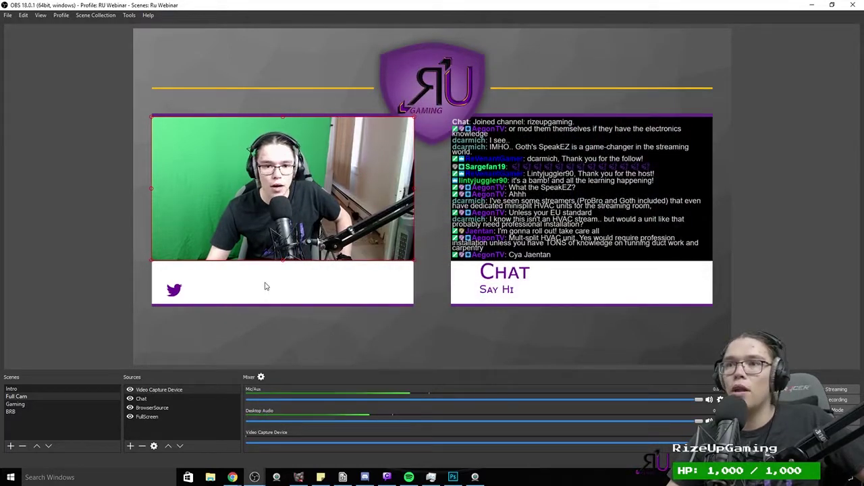
Step: In Photoshop, hide the background, black rectangles and white/purple bar layers, keeping the shield and gold lines
{"action": "left_click", "coordinate": [453, 477]}
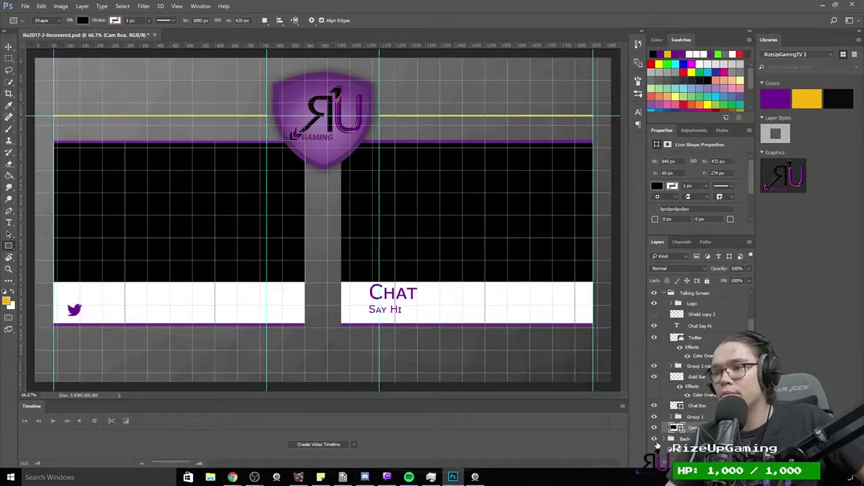
{"action": "scroll", "coordinate": [656, 445], "scroll_direction": "down", "scroll_amount": 2}
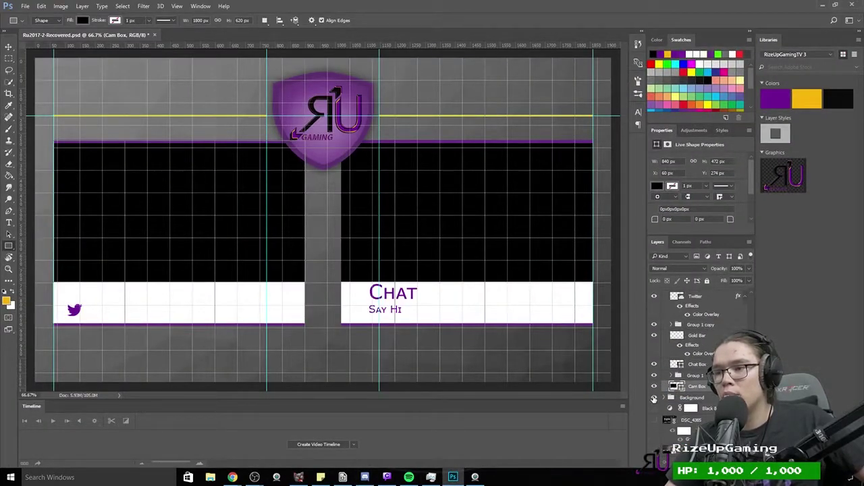
{"action": "left_click", "coordinate": [653, 398]}
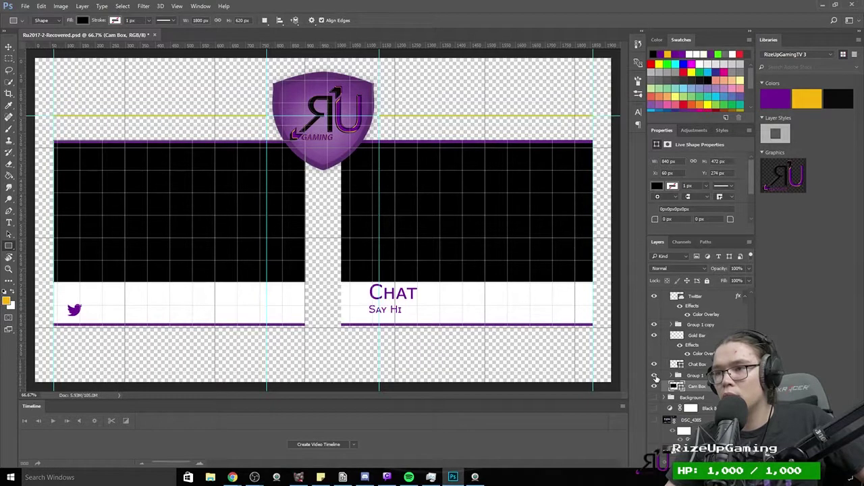
{"action": "scroll", "coordinate": [655, 377], "scroll_direction": "up", "scroll_amount": 3}
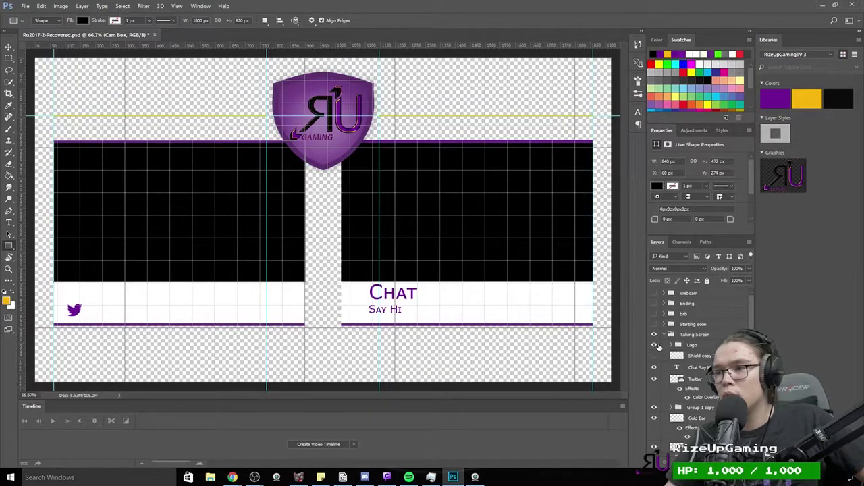
{"action": "left_click", "coordinate": [654, 345]}
{"action": "left_click", "coordinate": [655, 345]}
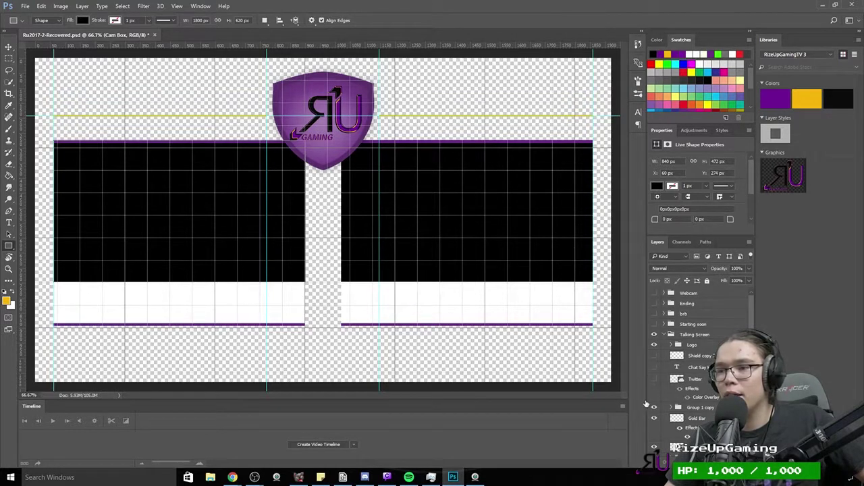
{"action": "left_click", "coordinate": [653, 408]}
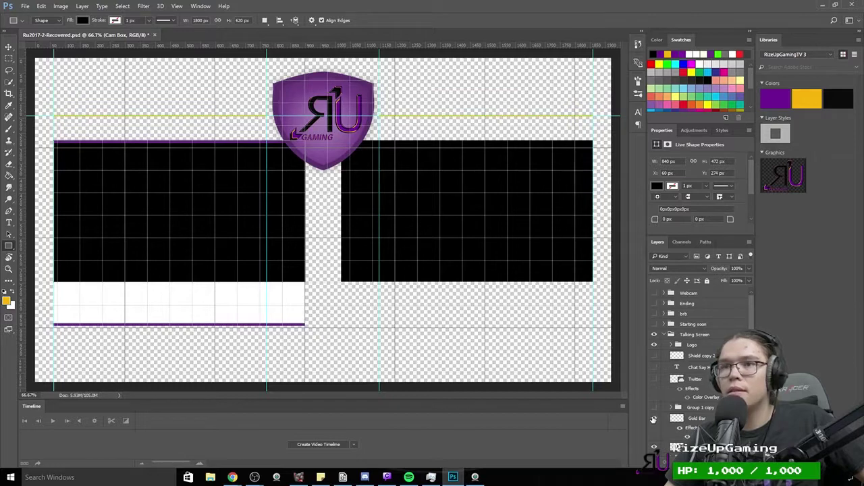
{"action": "scroll", "coordinate": [649, 422], "scroll_direction": "down", "scroll_amount": 1}
{"action": "left_click", "coordinate": [653, 436]}
{"action": "scroll", "coordinate": [652, 438], "scroll_direction": "down", "scroll_amount": 1}
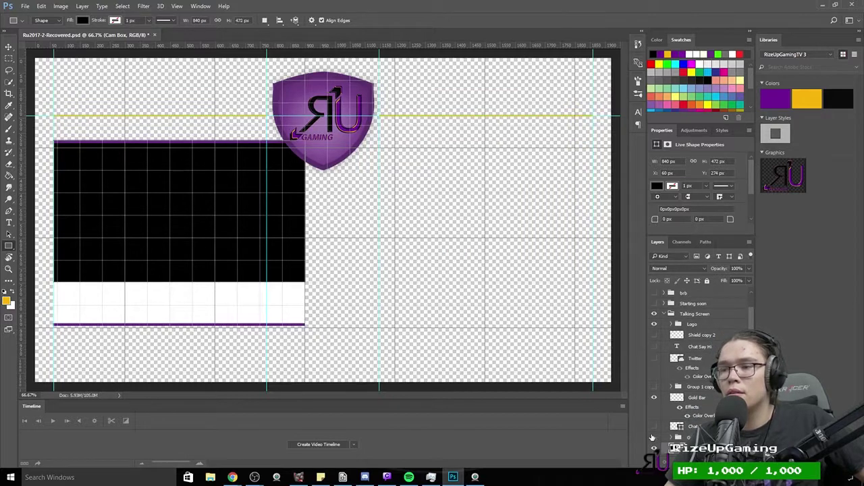
{"action": "left_click", "coordinate": [653, 438]}
{"action": "scroll", "coordinate": [652, 437], "scroll_direction": "down", "scroll_amount": 1}
{"action": "left_click", "coordinate": [653, 438]}
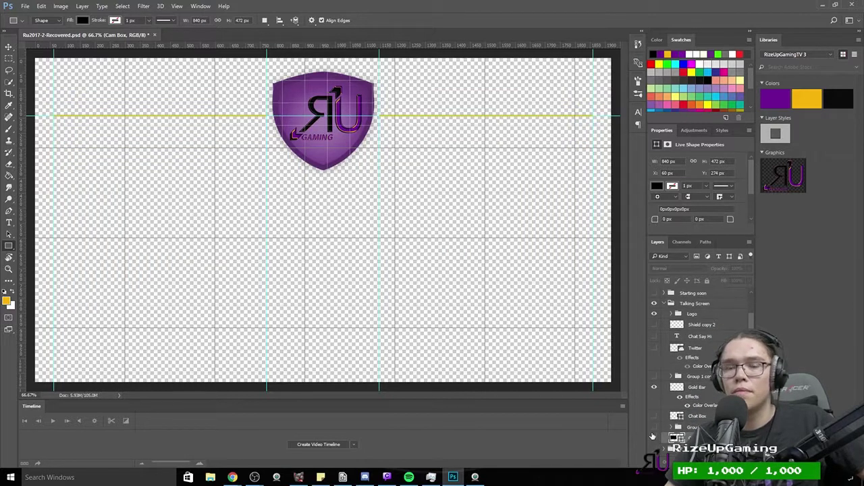
Step: Save for Web as the ChatScreen GIF in Cup2017, then return to OBS Studio
{"action": "key", "text": "ctrl+alt+shift+s"}
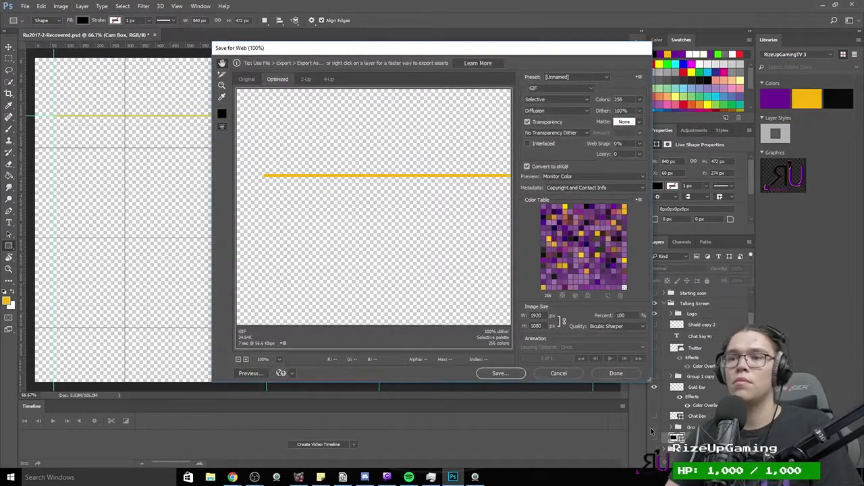
{"action": "key", "text": "Return"}
{"action": "type", "text": "Chata"}
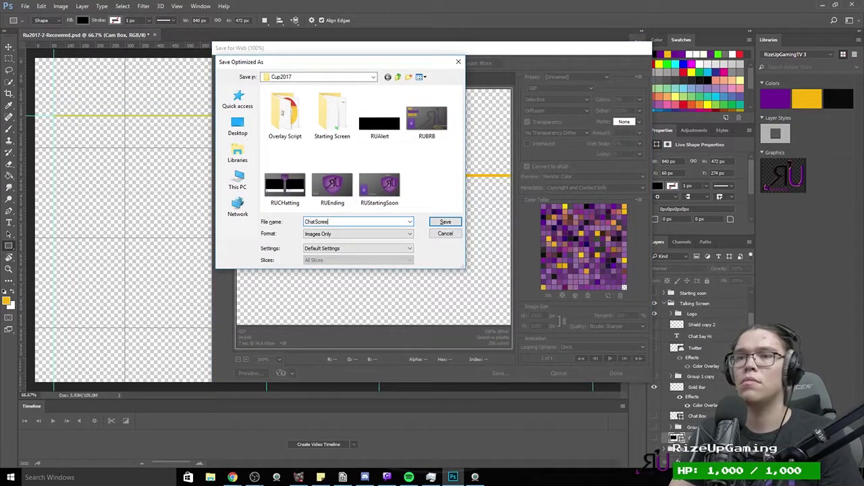
{"action": "type", "text": "cree"}
{"action": "key", "text": "Return"}
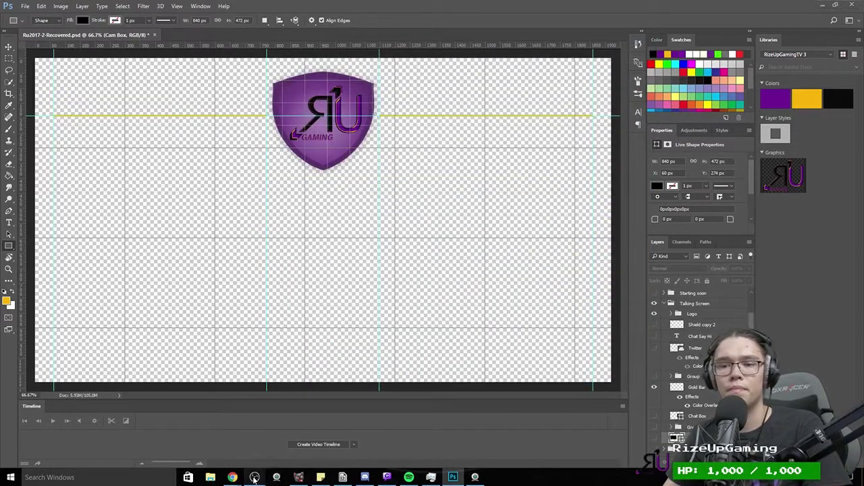
{"action": "mouse_move", "coordinate": [254, 478]}
{"action": "left_click", "coordinate": [304, 435]}
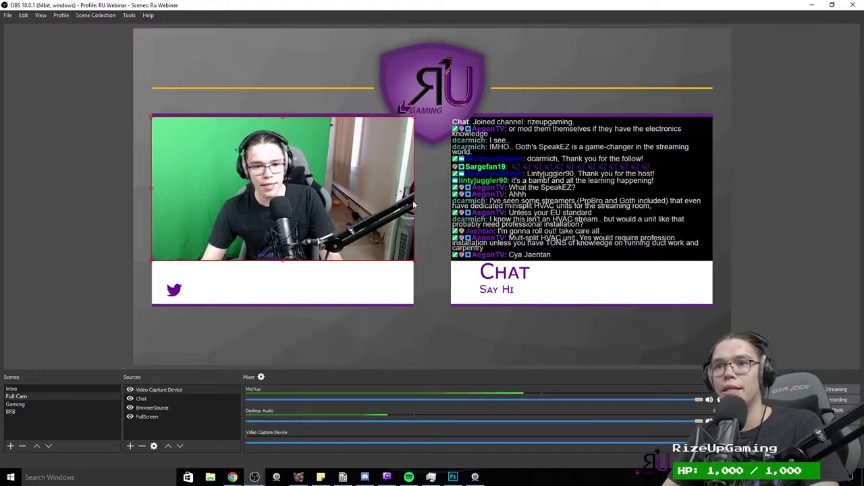
Step: Add an Image source named 'Schield' to Full Cam showing ChatScreen.gif
{"action": "left_click", "coordinate": [131, 445]}
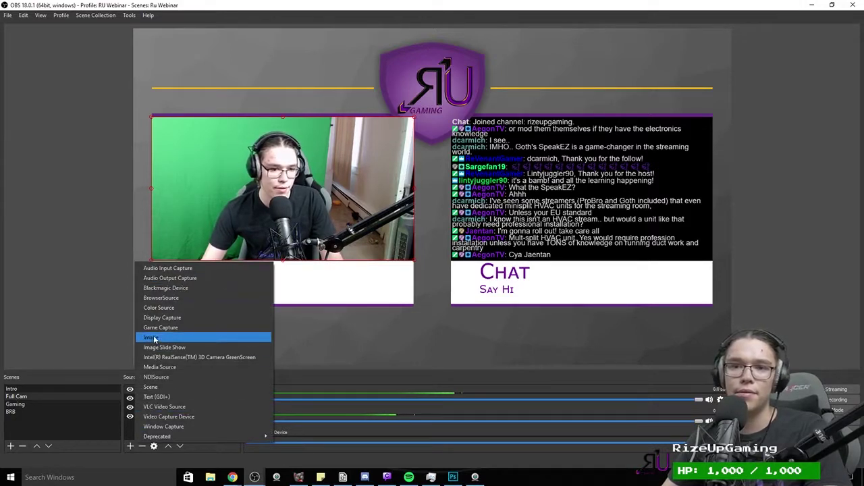
{"action": "left_click", "coordinate": [154, 338]}
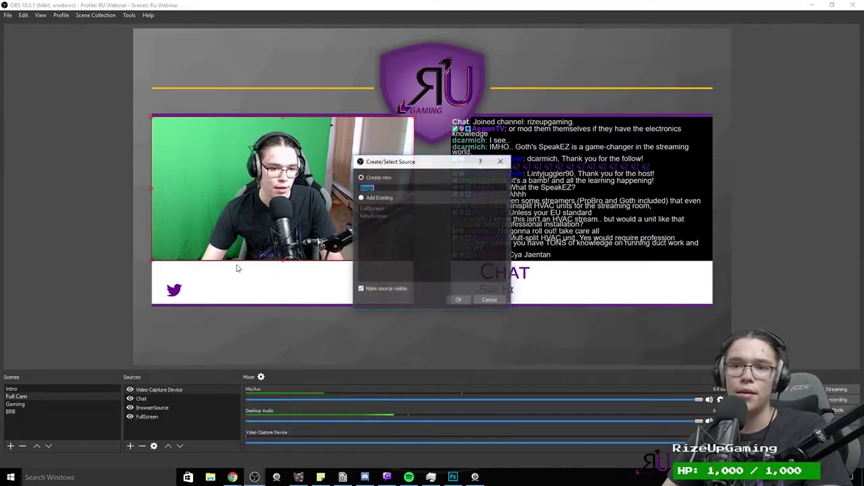
{"action": "type", "text": "Schield"}
{"action": "left_click", "coordinate": [459, 300]}
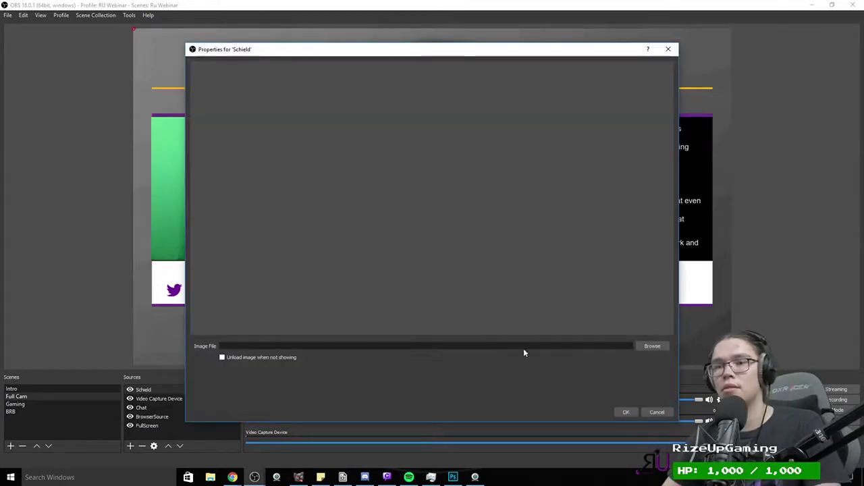
{"action": "left_click", "coordinate": [647, 346]}
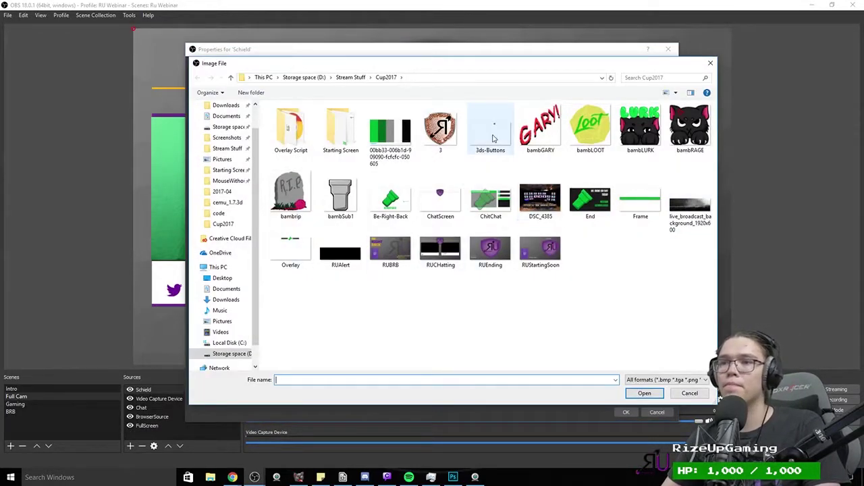
{"action": "double_click", "coordinate": [440, 199]}
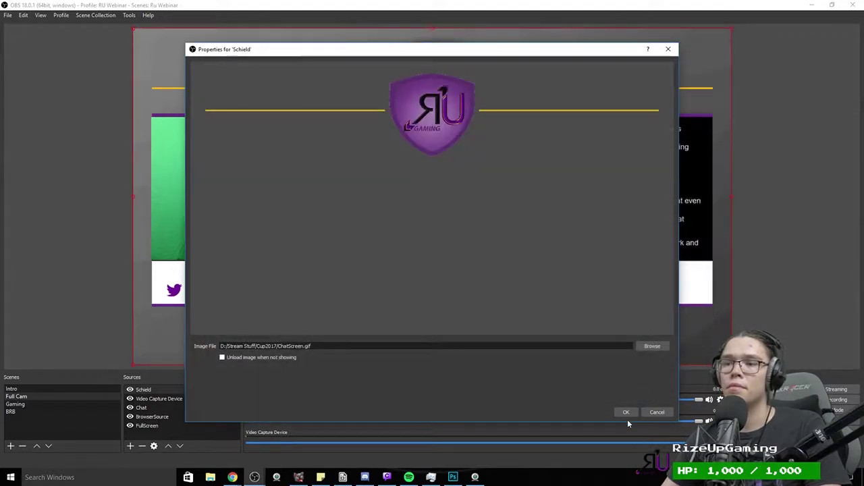
{"action": "left_click", "coordinate": [626, 413]}
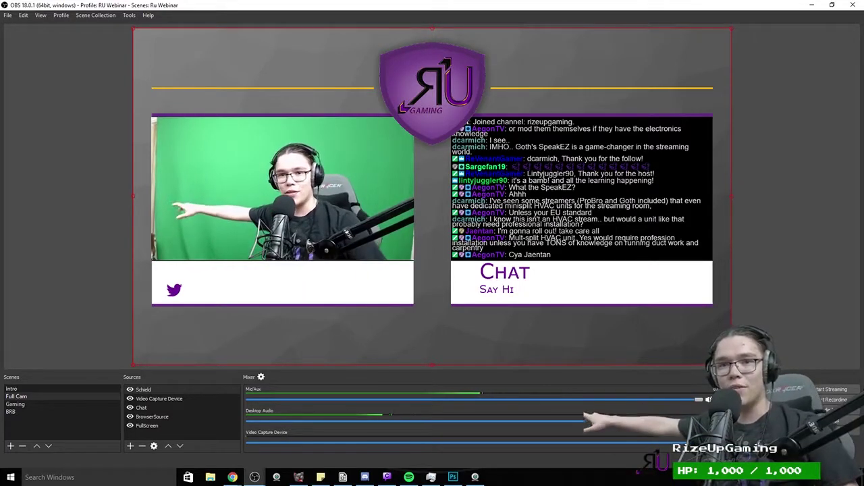
Step: Add a Chroma Key filter to the webcam and set its Crop/Pad to Top 35, Right 32
{"action": "right_click", "coordinate": [164, 398]}
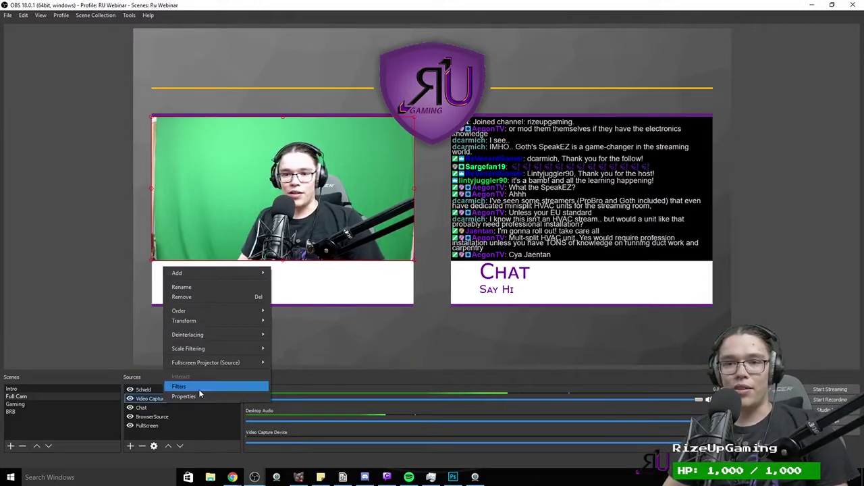
{"action": "left_click", "coordinate": [198, 388]}
{"action": "left_click", "coordinate": [248, 392]}
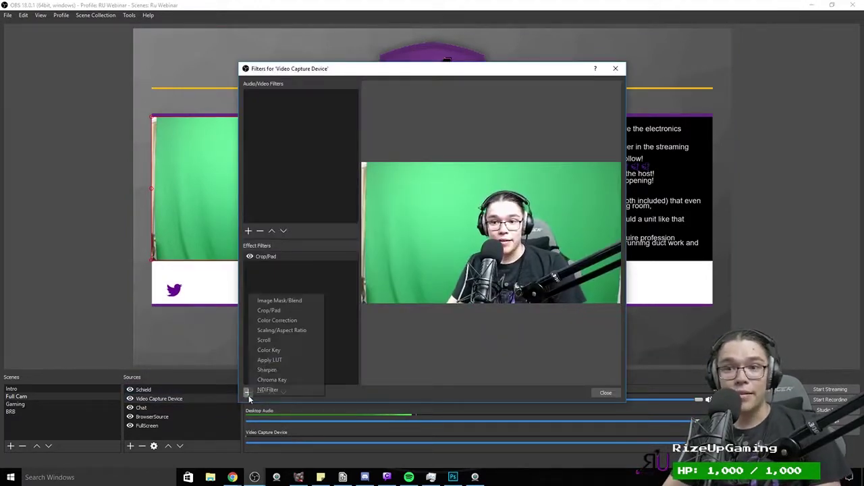
{"action": "left_click", "coordinate": [270, 380]}
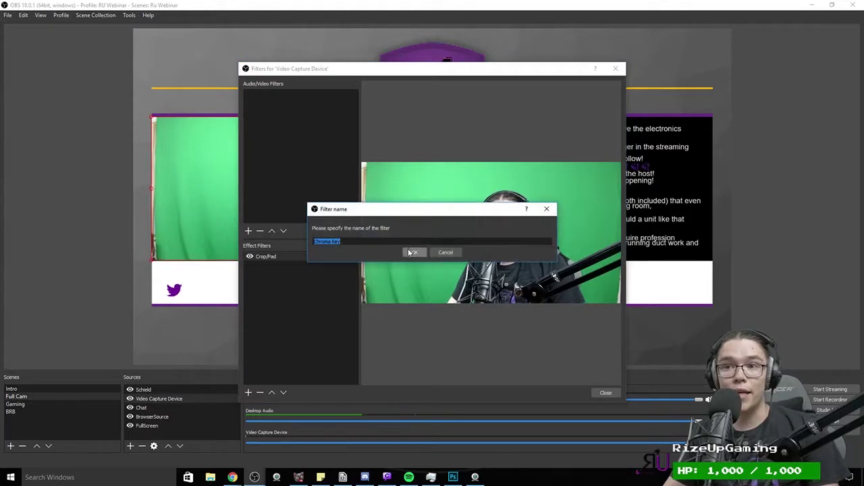
{"action": "left_click", "coordinate": [408, 253]}
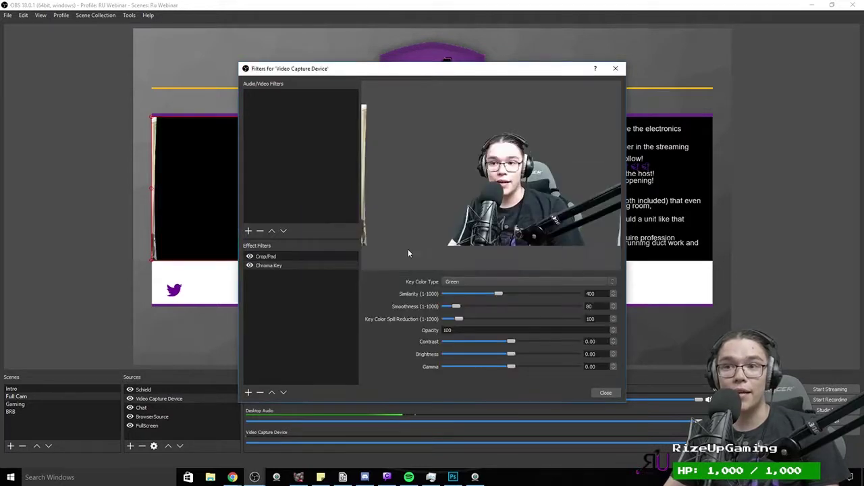
{"action": "left_click", "coordinate": [282, 257]}
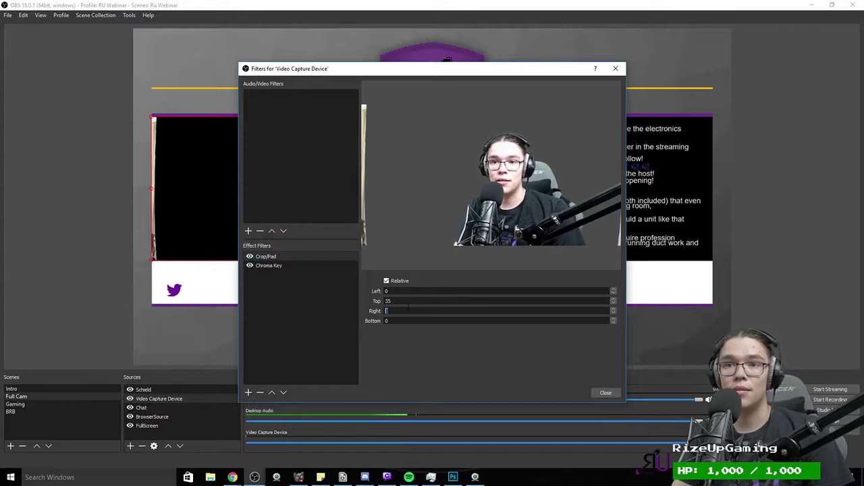
{"action": "scroll", "coordinate": [407, 310], "scroll_direction": "up", "scroll_amount": 10}
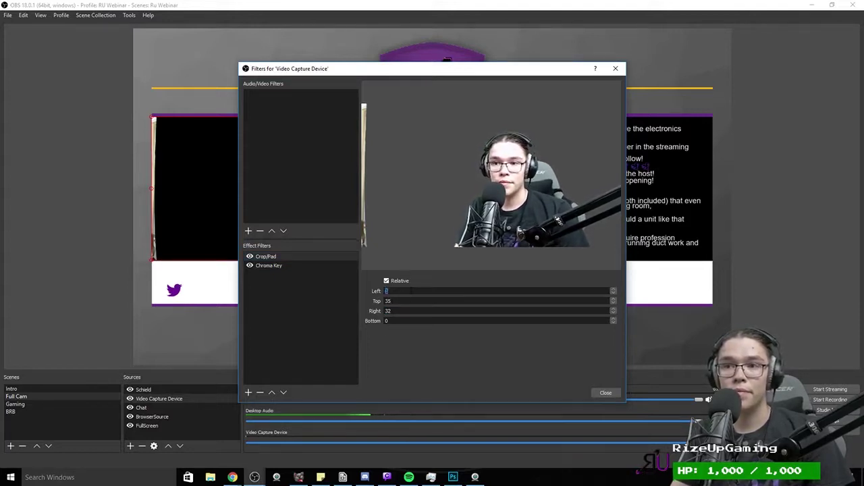
{"action": "scroll", "coordinate": [405, 291], "scroll_direction": "up", "scroll_amount": 5}
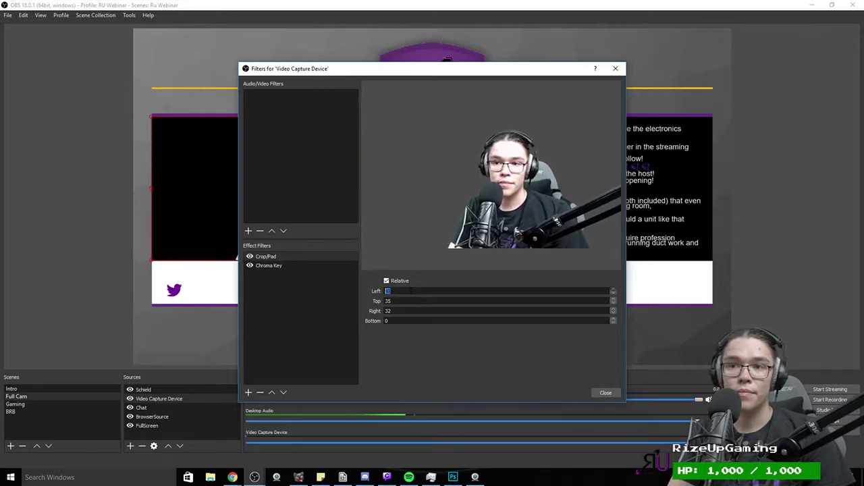
{"action": "left_click", "coordinate": [607, 393]}
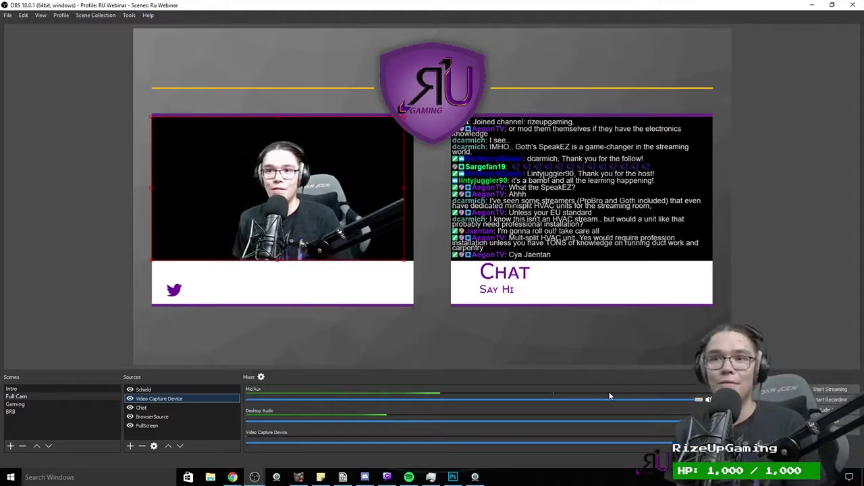
Step: Select the Gaming scene, briefly compare with Full Cam, then return to Gaming
{"action": "left_click", "coordinate": [53, 405]}
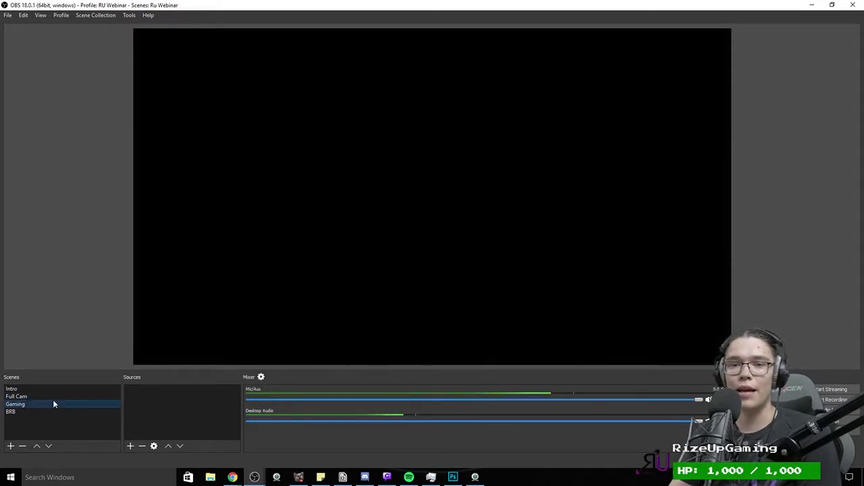
{"action": "left_click", "coordinate": [52, 397]}
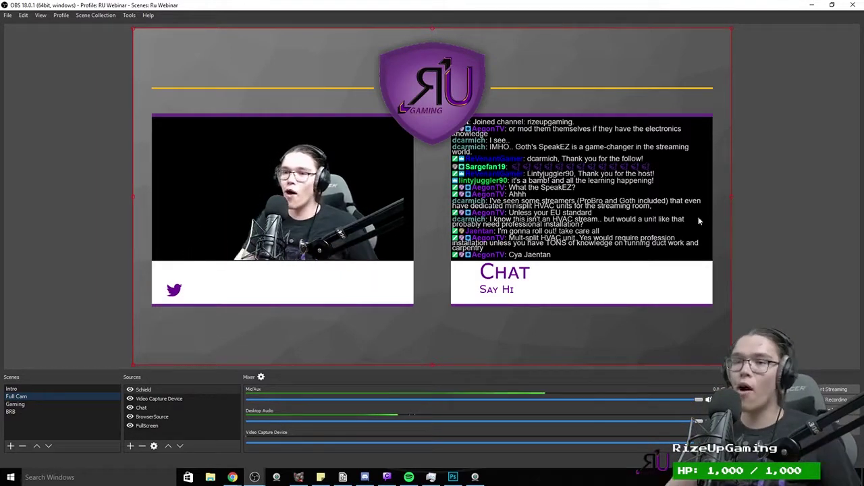
{"action": "key", "text": "Down"}
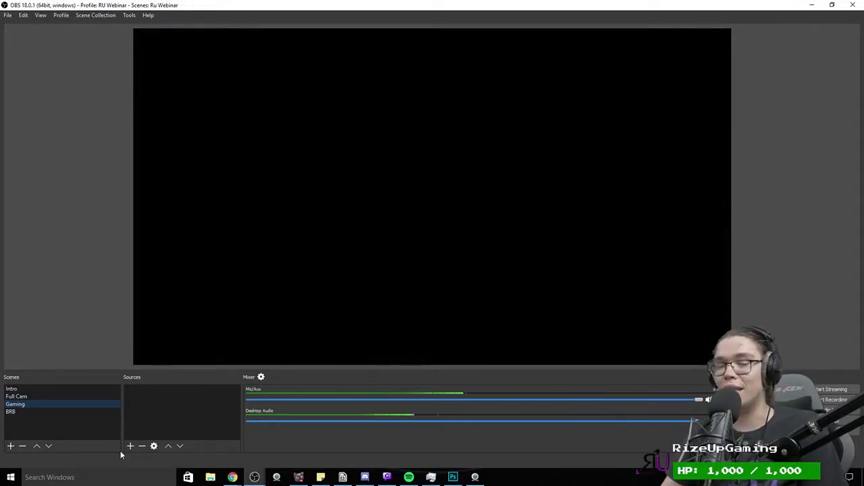
Step: Create a new Game Capture source in the Gaming scene
{"action": "left_click", "coordinate": [129, 446]}
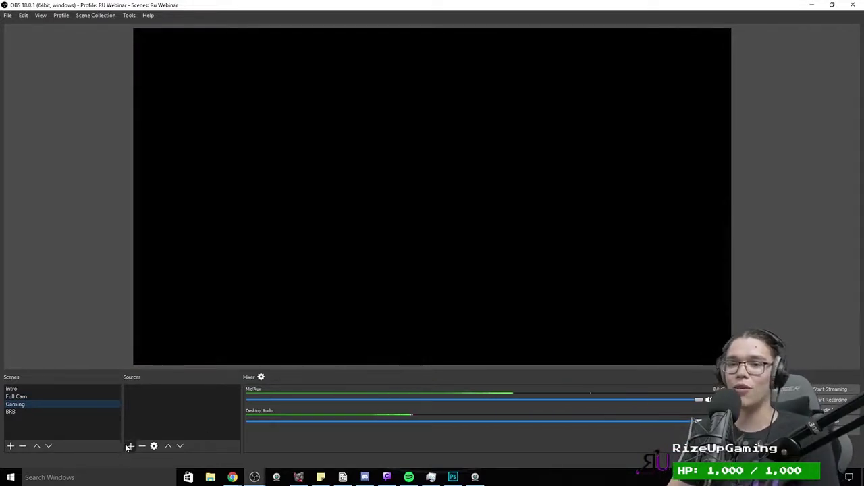
{"action": "left_click", "coordinate": [64, 206]}
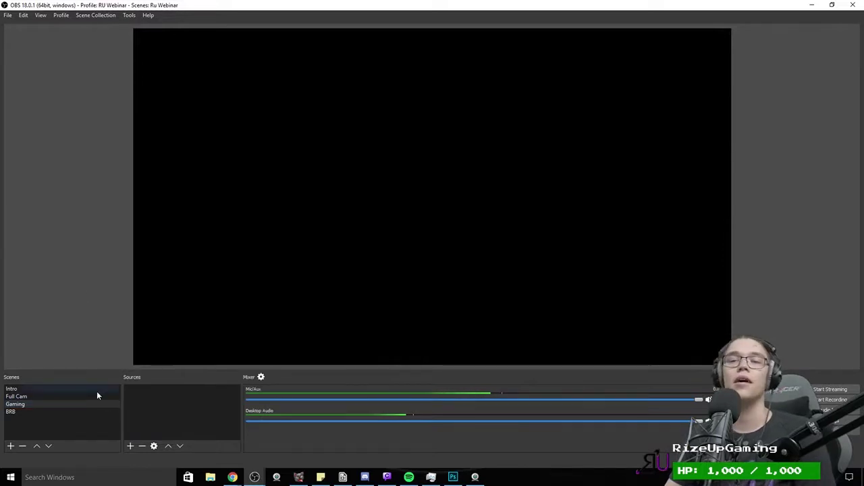
{"action": "left_click", "coordinate": [128, 447]}
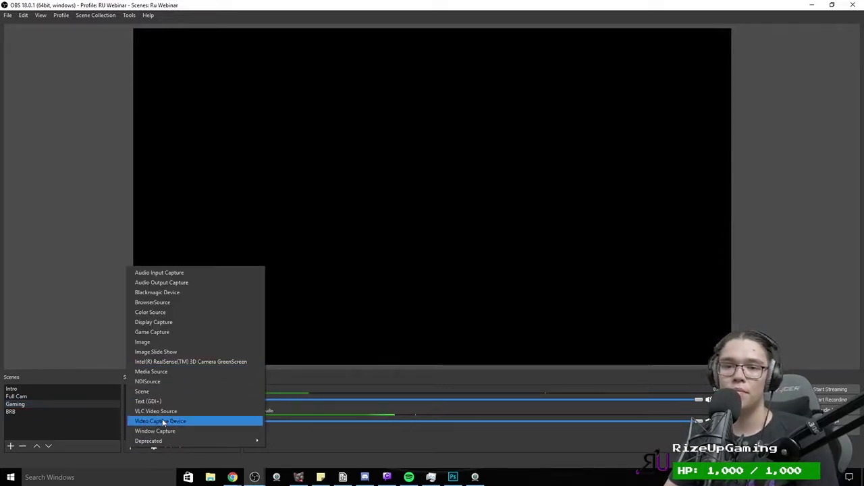
{"action": "left_click", "coordinate": [143, 334]}
{"action": "left_click", "coordinate": [459, 300]}
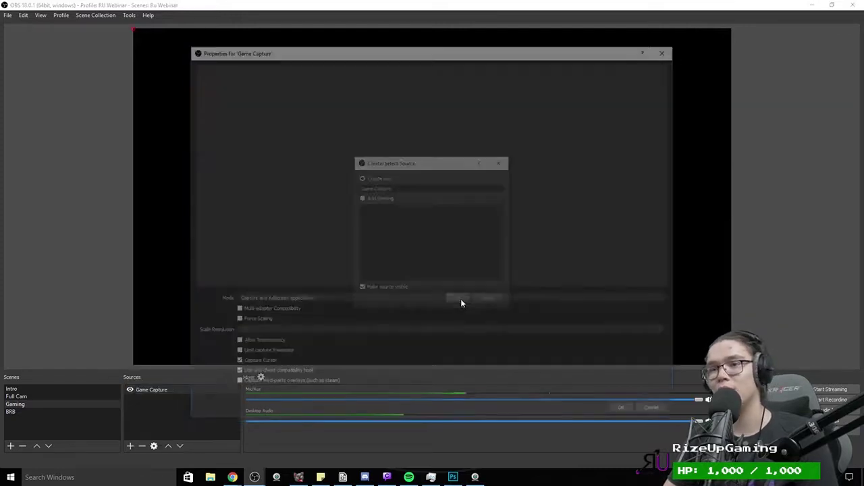
Step: Set the Game Capture mode to Capture specific window, targeting the Photoshop window
{"action": "left_click", "coordinate": [250, 302]}
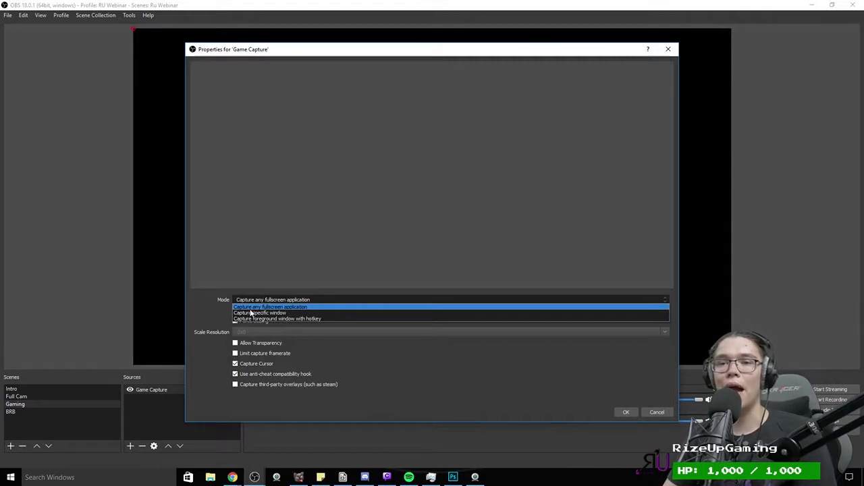
{"action": "left_click", "coordinate": [251, 313]}
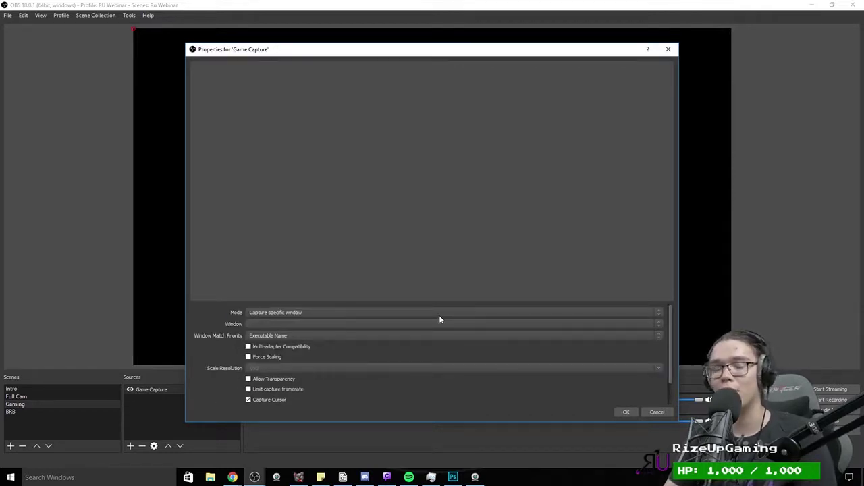
{"action": "left_click", "coordinate": [394, 325]}
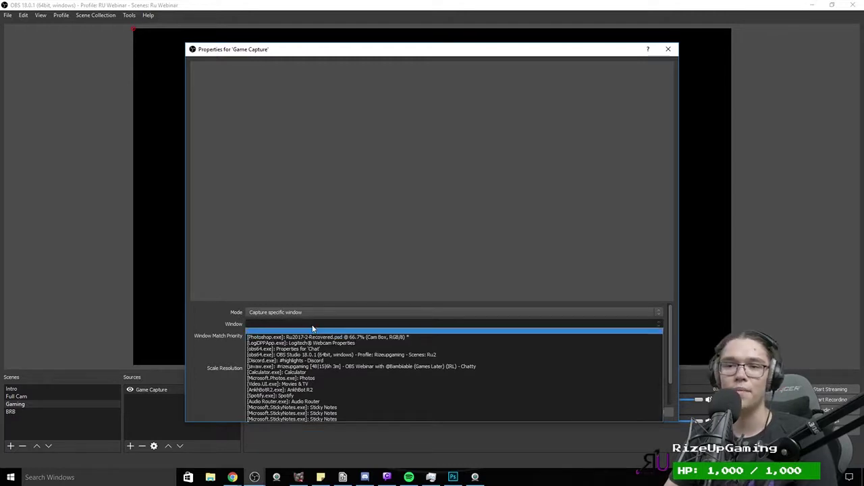
{"action": "left_click", "coordinate": [310, 312]}
{"action": "left_click", "coordinate": [310, 312]}
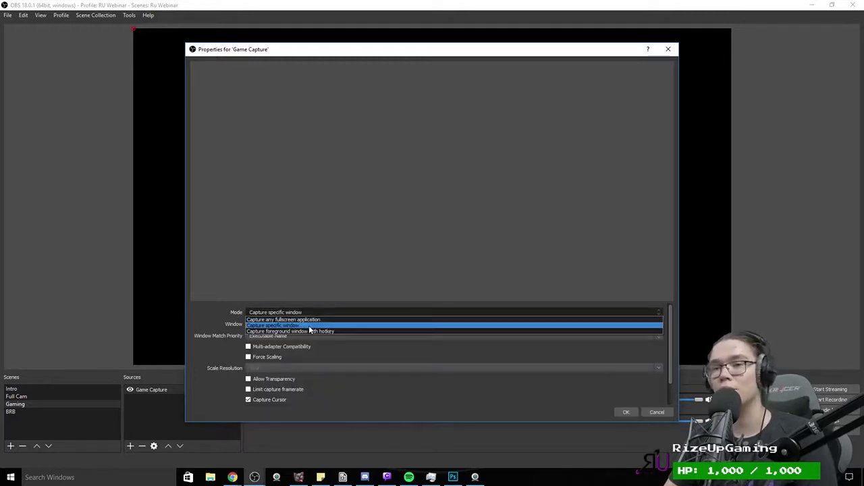
{"action": "left_click", "coordinate": [309, 326]}
{"action": "left_click", "coordinate": [322, 326]}
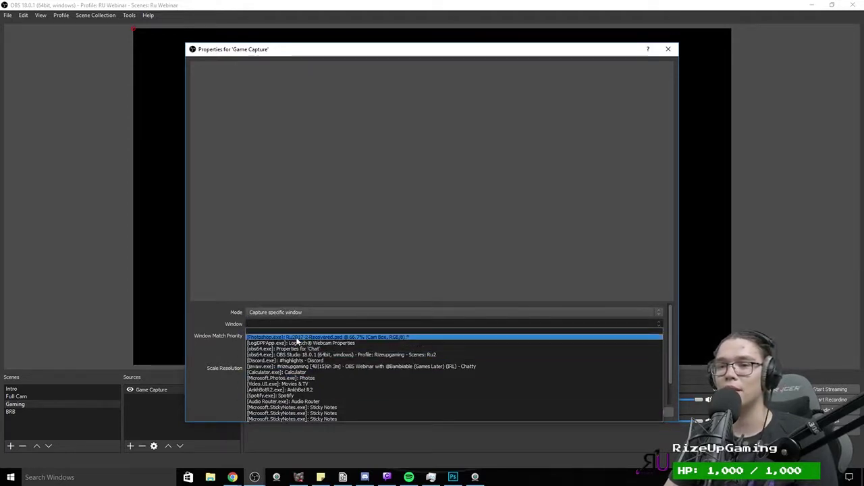
{"action": "left_click", "coordinate": [379, 337]}
{"action": "left_click", "coordinate": [626, 412]}
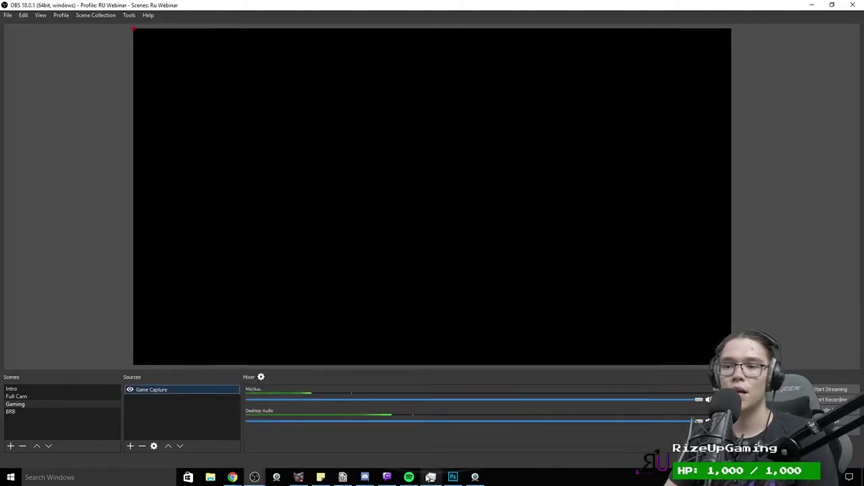
Step: Stretch the Game Capture to fill the canvas, checking the Photoshop window alongside
{"action": "key", "text": "alt+Tab"}
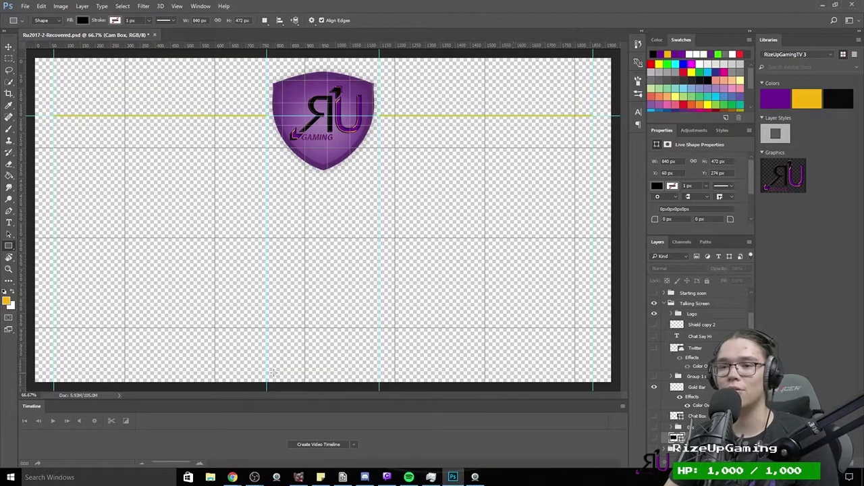
{"action": "mouse_move", "coordinate": [267, 481]}
{"action": "left_click", "coordinate": [290, 444]}
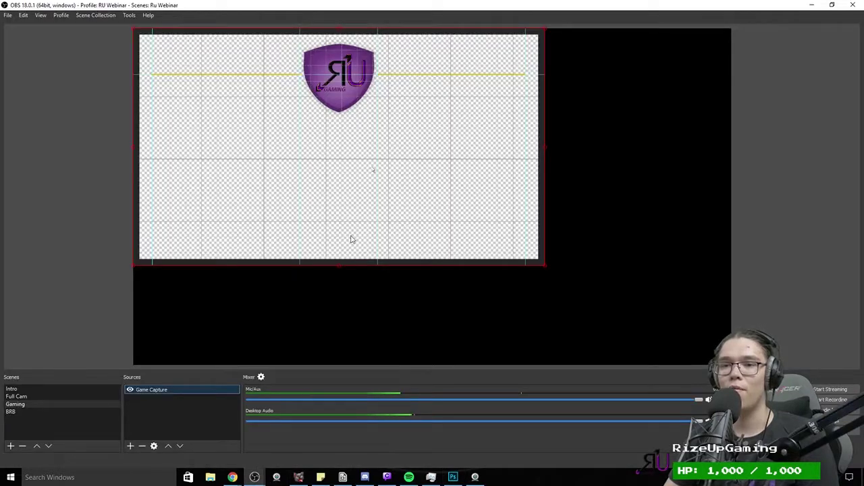
{"action": "key", "text": "ctrl+f"}
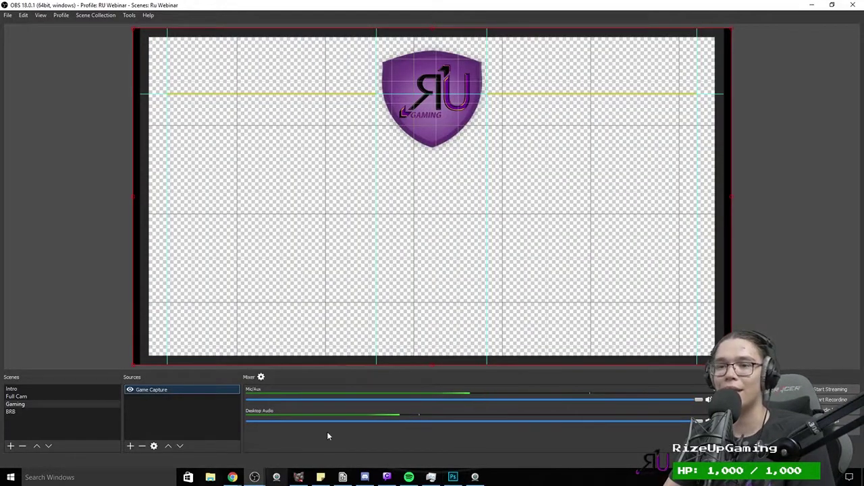
{"action": "left_click", "coordinate": [453, 477]}
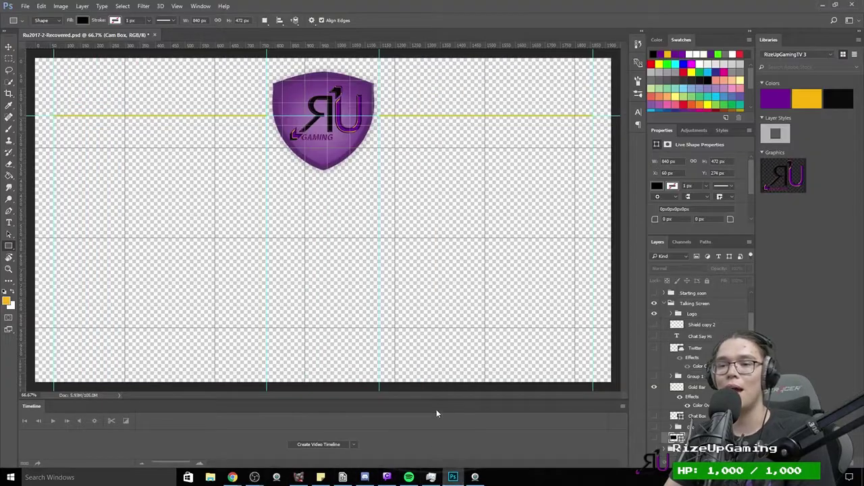
{"action": "mouse_move", "coordinate": [256, 477]}
{"action": "left_click", "coordinate": [334, 441]}
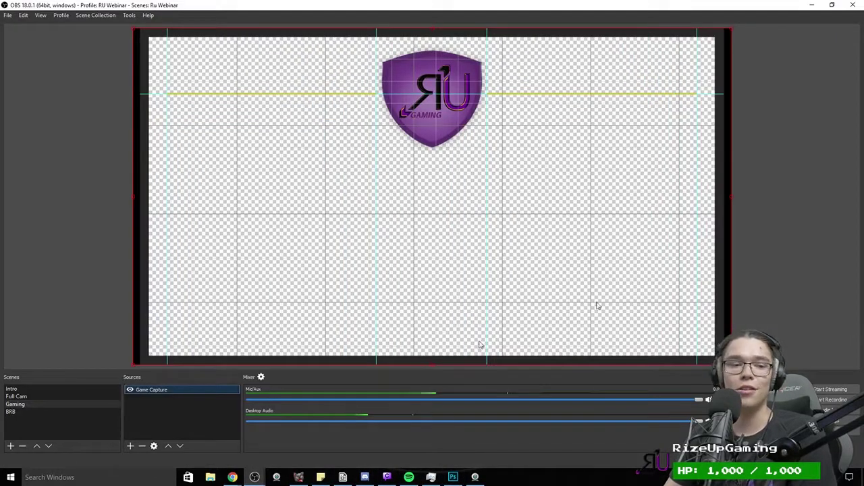
Step: Add the existing Video Capture Device and shrink it into the canvas's lower-right corner
{"action": "left_click", "coordinate": [131, 447]}
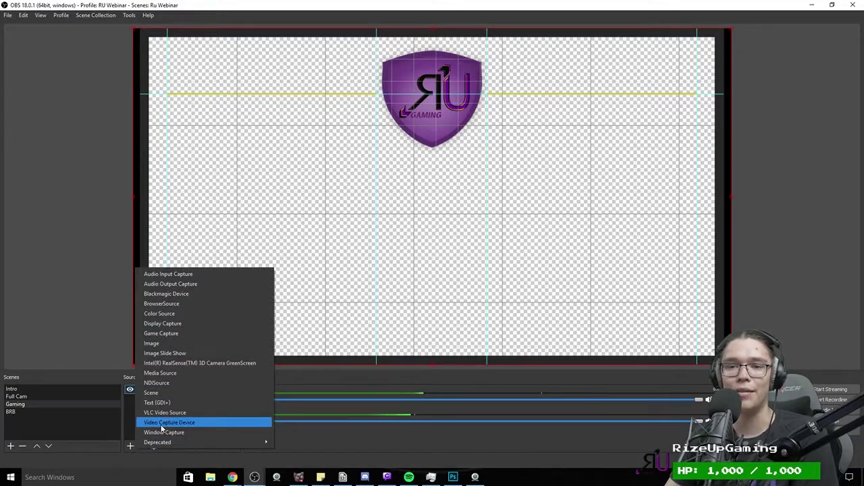
{"action": "left_click", "coordinate": [163, 423]}
{"action": "left_click", "coordinate": [362, 197]}
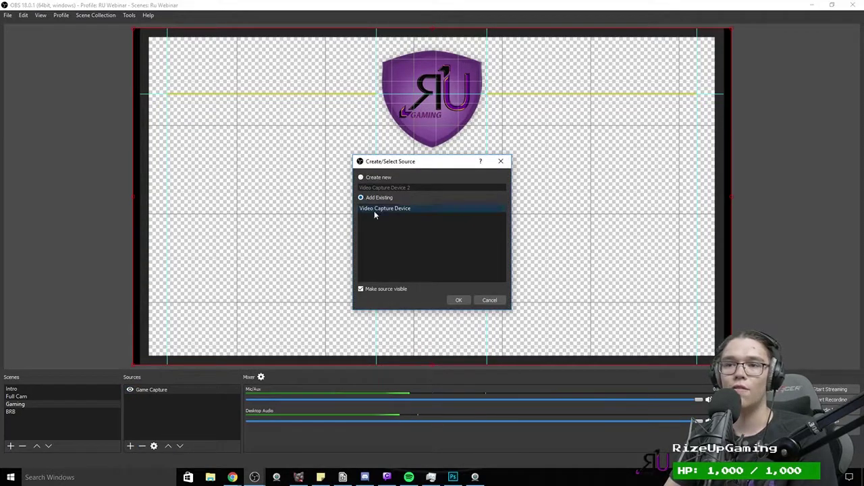
{"action": "left_click", "coordinate": [459, 301]}
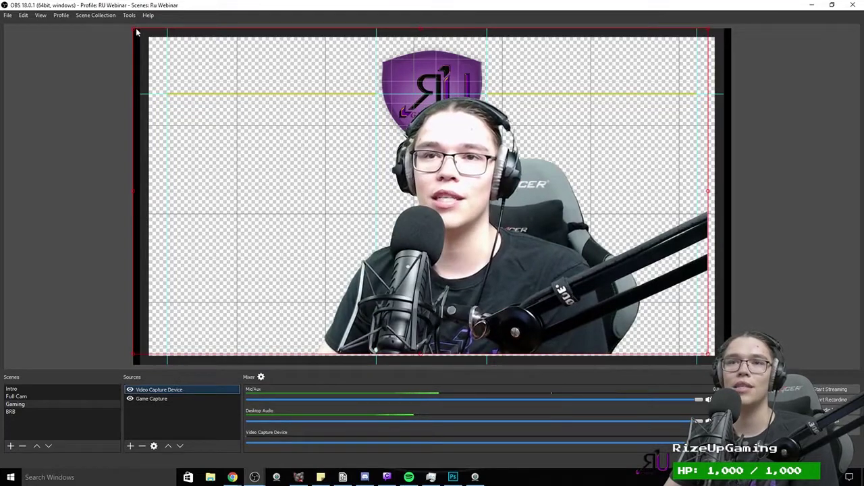
{"action": "left_click_drag", "start_coordinate": [150, 38], "coordinate": [520, 249]}
{"action": "left_click_drag", "start_coordinate": [544, 341], "coordinate": [571, 348]}
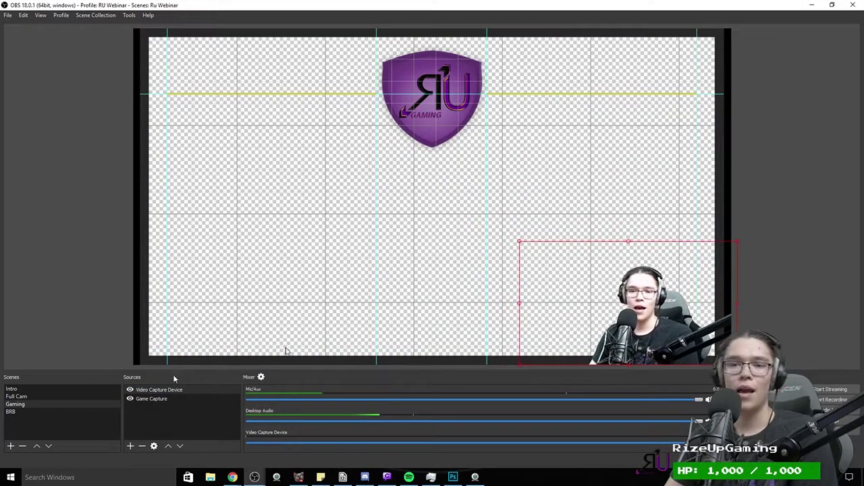
{"action": "left_click", "coordinate": [131, 447]}
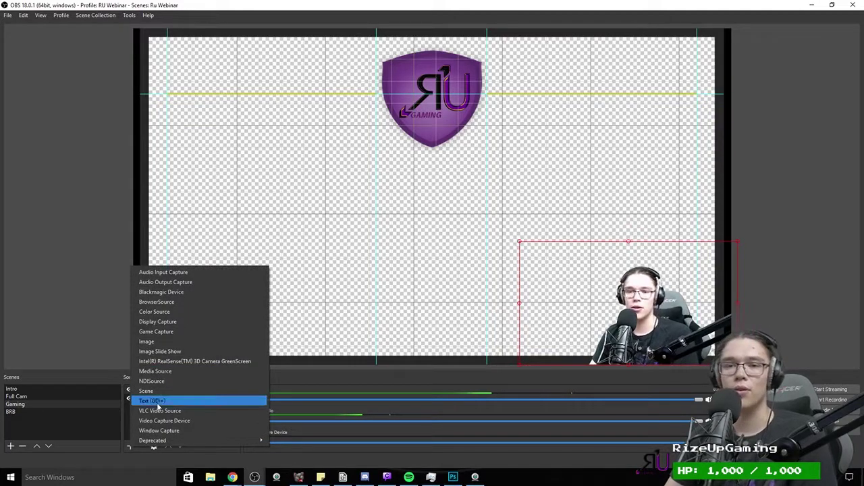
Step: Add an Image source loading bambLOOT.png from the Stream Stuff/Cup2017 folder
{"action": "left_click", "coordinate": [146, 341]}
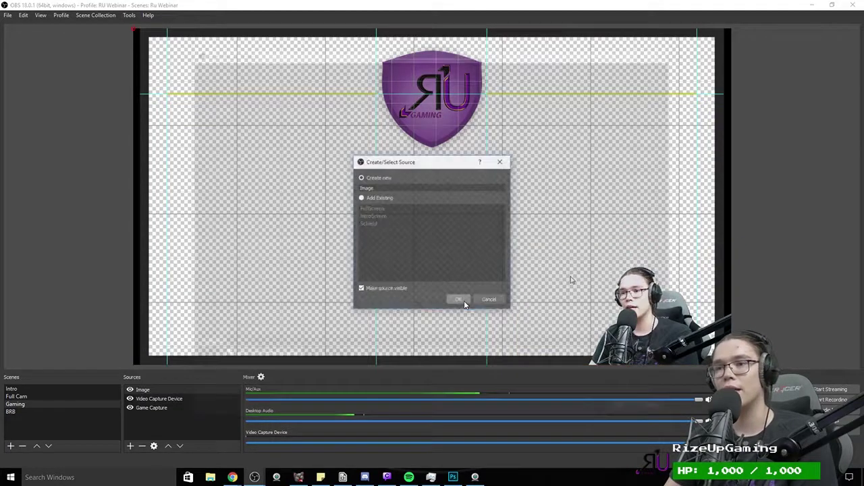
{"action": "left_click", "coordinate": [464, 301]}
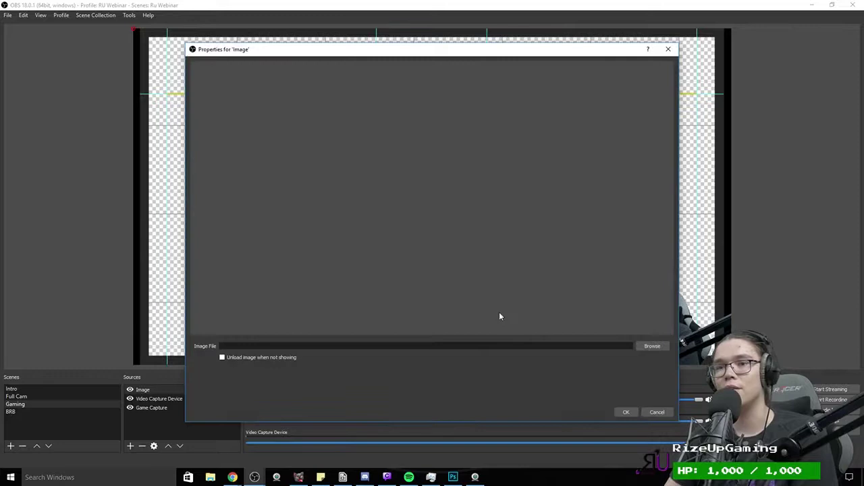
{"action": "left_click", "coordinate": [650, 346]}
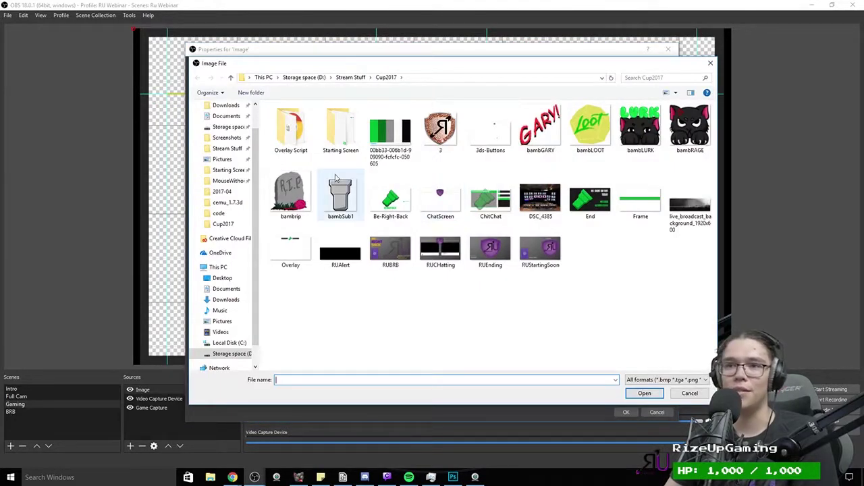
{"action": "left_click", "coordinate": [352, 80]}
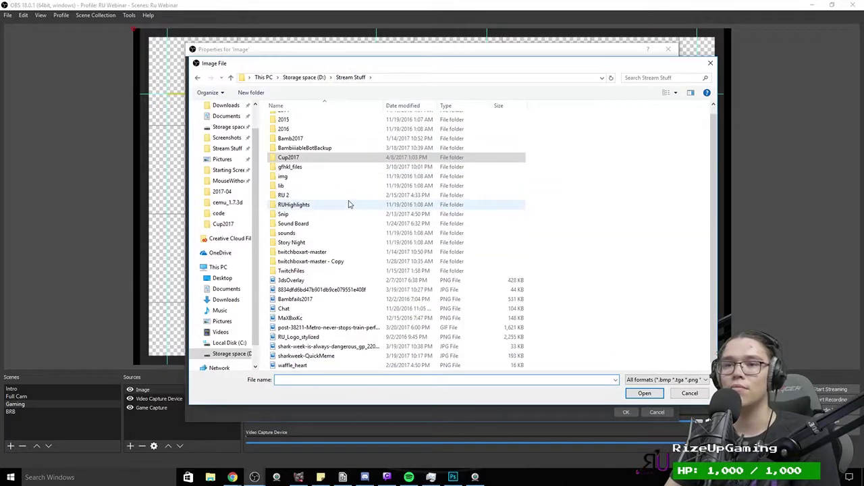
{"action": "left_click", "coordinate": [672, 94]}
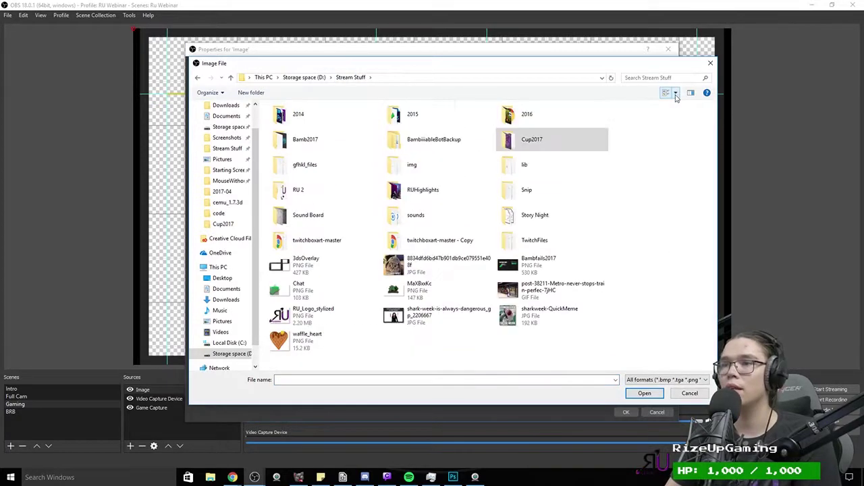
{"action": "double_click", "coordinate": [321, 190]}
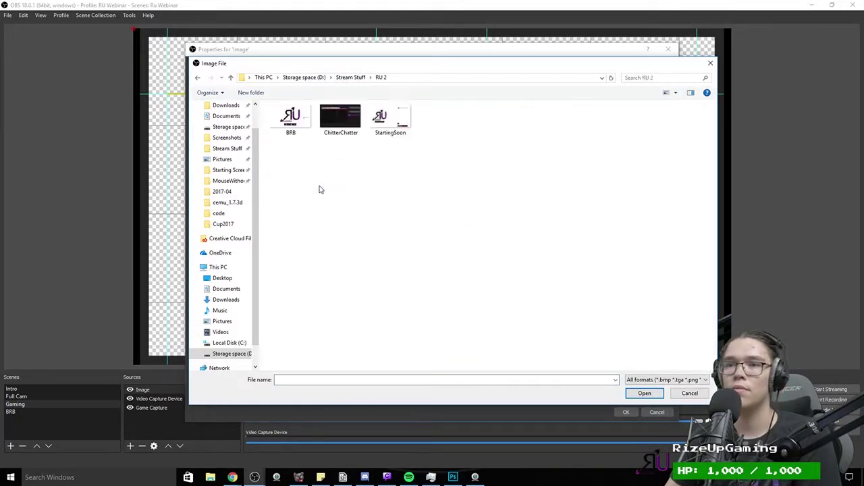
{"action": "left_click", "coordinate": [352, 78]}
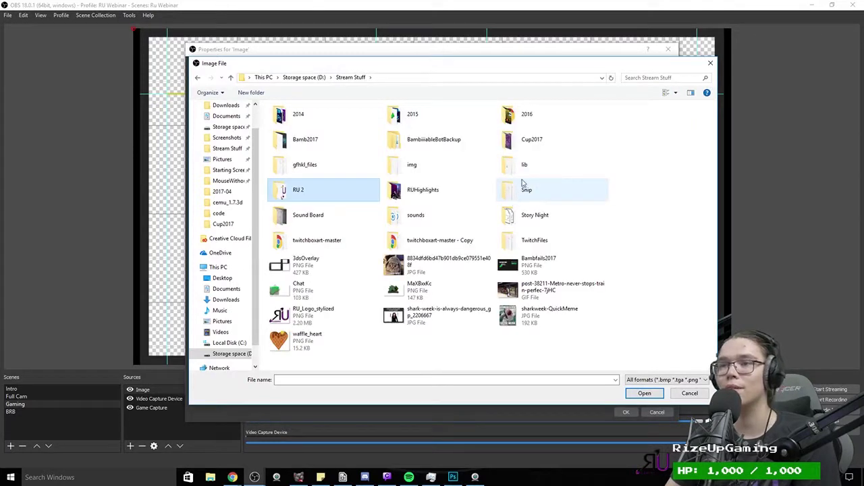
{"action": "double_click", "coordinate": [517, 139]}
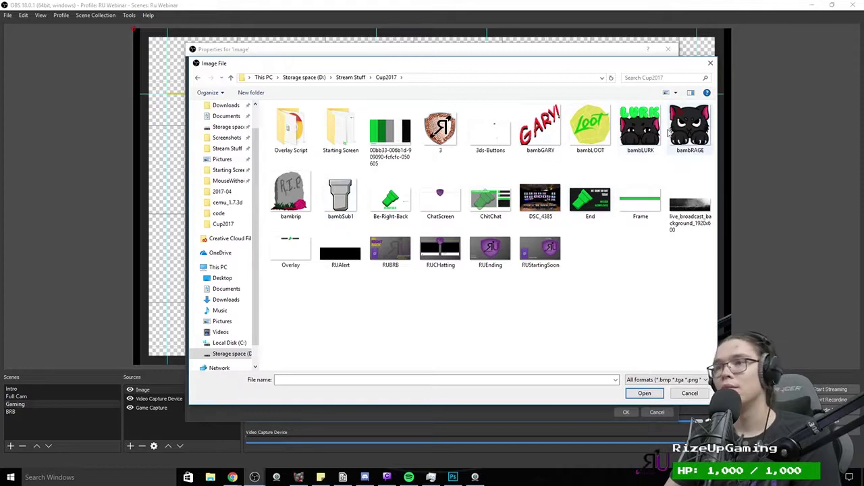
{"action": "double_click", "coordinate": [590, 128]}
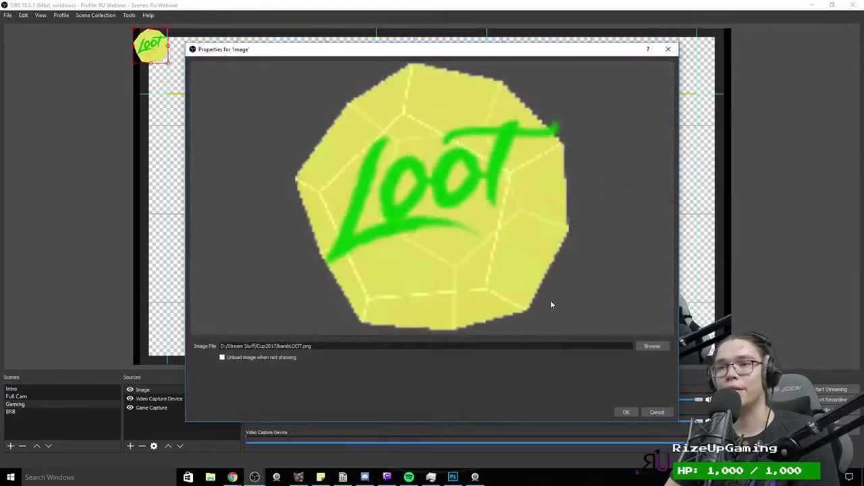
{"action": "left_click", "coordinate": [626, 412]}
Step: Move the LOOT image into the canvas's bottom-left corner
{"action": "left_click_drag", "start_coordinate": [150, 46], "coordinate": [216, 339]}
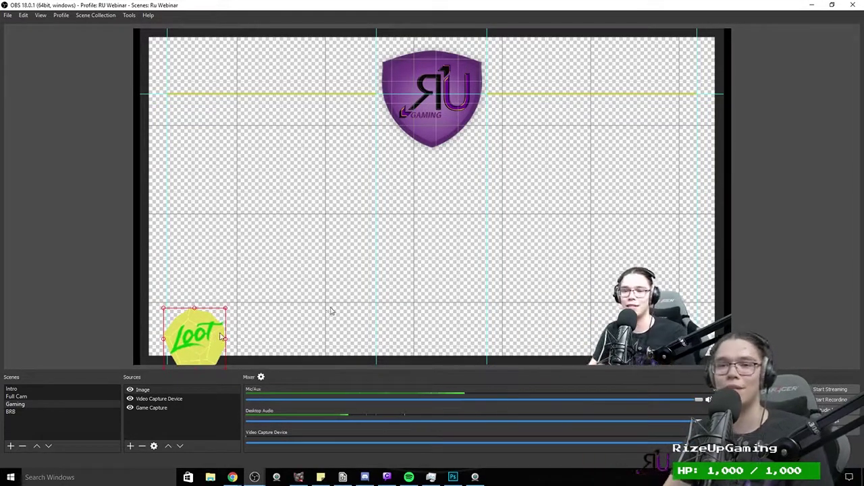
{"action": "left_click_drag", "start_coordinate": [216, 339], "coordinate": [178, 337]}
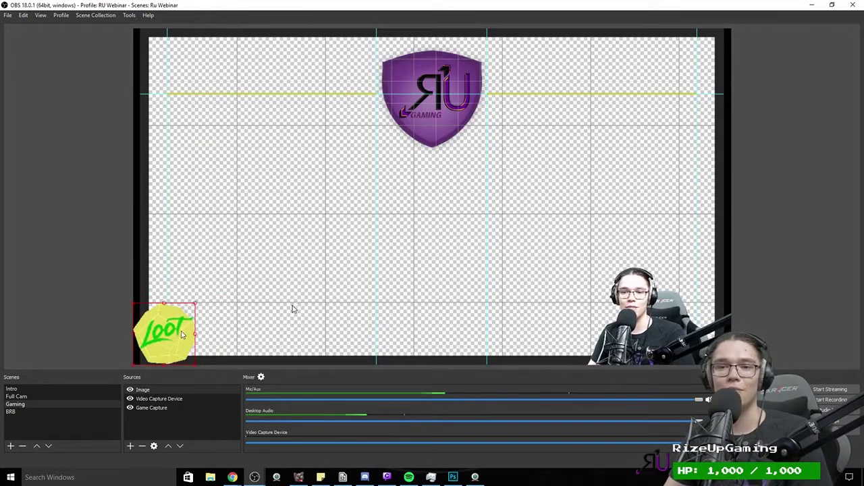
{"action": "left_click", "coordinate": [162, 391]}
{"action": "right_click", "coordinate": [218, 392]}
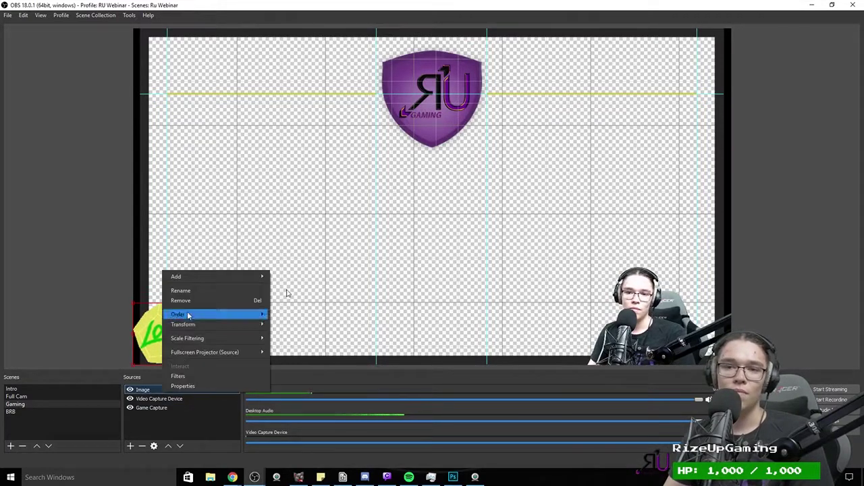
{"action": "left_click", "coordinate": [124, 294]}
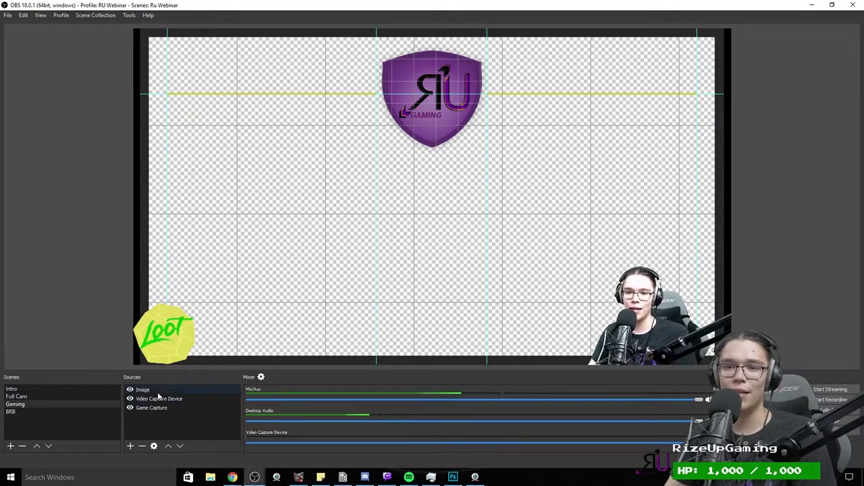
Step: Add a Color Correction filter to the LOOT Image source
{"action": "right_click", "coordinate": [158, 391]}
{"action": "left_click", "coordinate": [174, 376]}
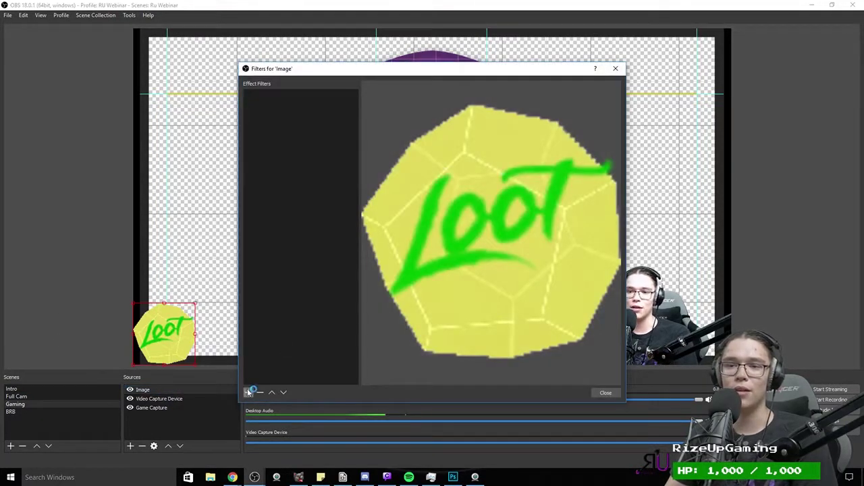
{"action": "left_click", "coordinate": [249, 393]}
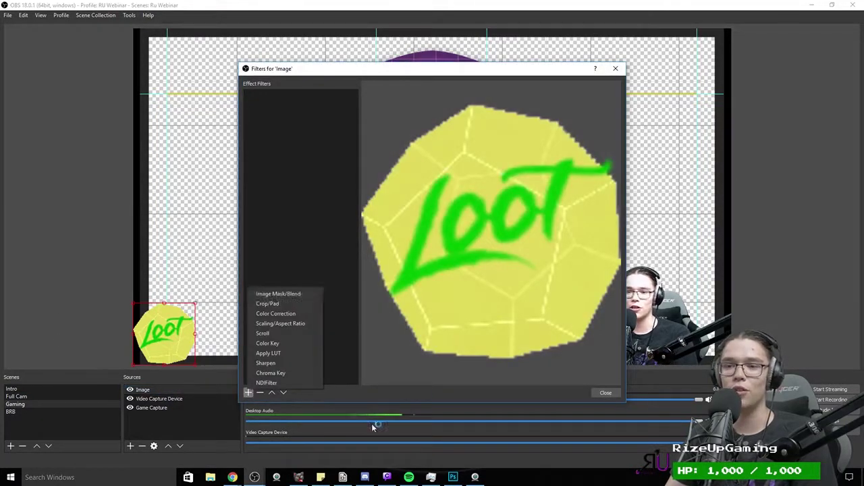
{"action": "left_click", "coordinate": [288, 315]}
{"action": "left_click", "coordinate": [415, 253]}
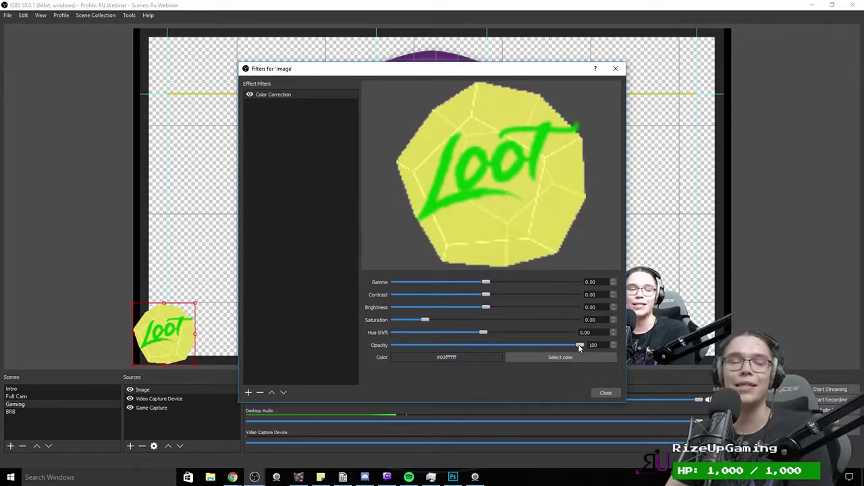
Step: Lower the Color Correction opacity to 60 and close the filters window
{"action": "left_click_drag", "start_coordinate": [577, 346], "coordinate": [507, 348]}
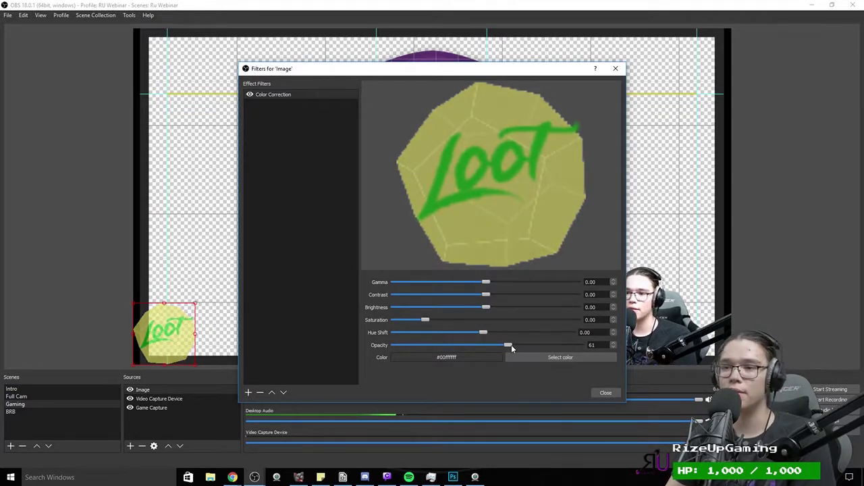
{"action": "left_click_drag", "start_coordinate": [507, 346], "coordinate": [502, 350]}
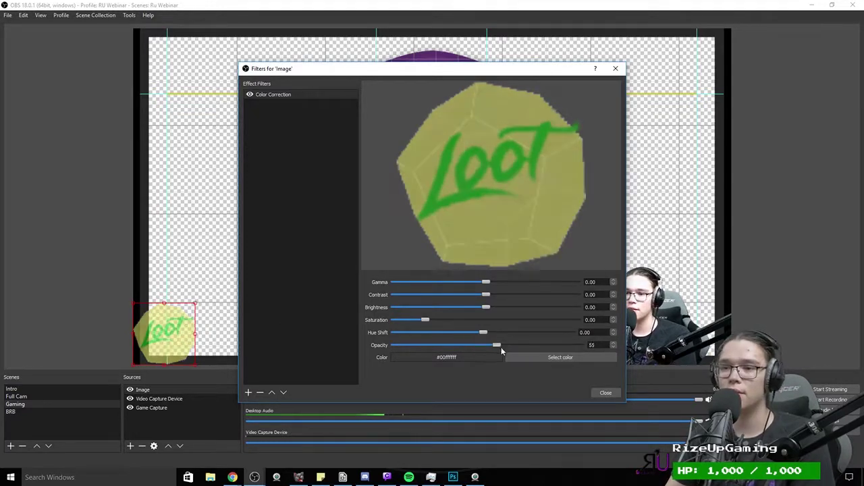
{"action": "left_click", "coordinate": [247, 392]}
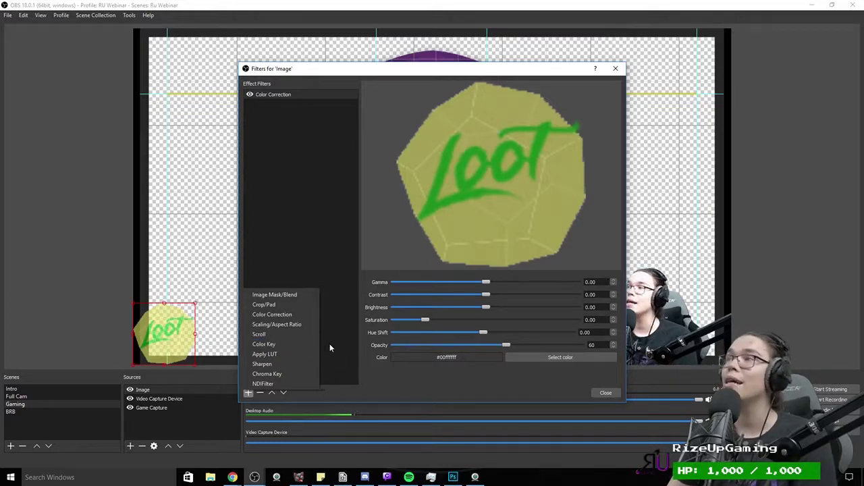
{"action": "left_click", "coordinate": [604, 394]}
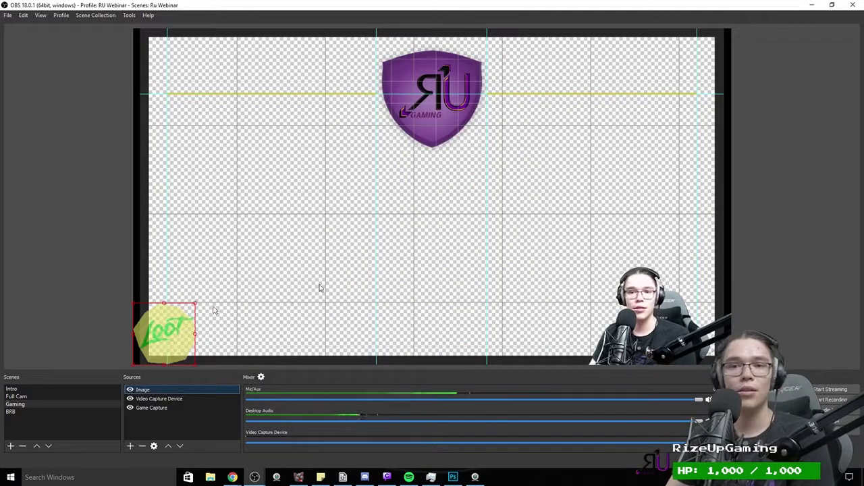
Step: Add the existing BrowserSource to the Gaming scene
{"action": "left_click", "coordinate": [130, 446]}
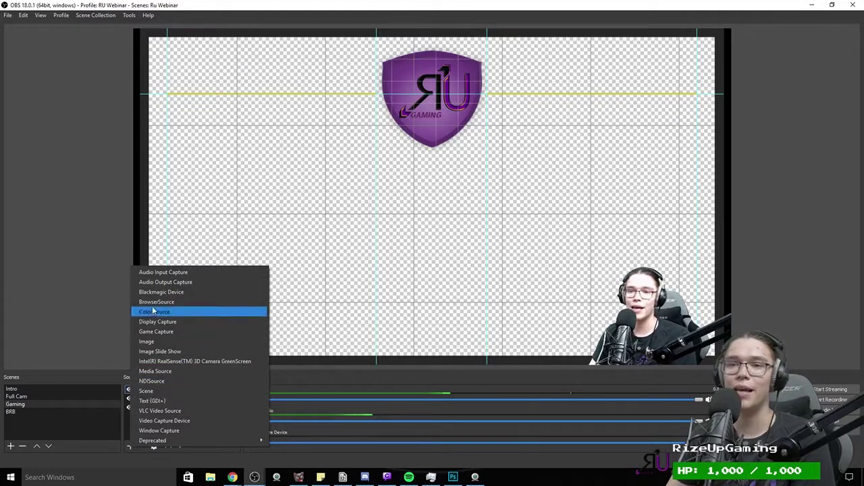
{"action": "left_click", "coordinate": [152, 301]}
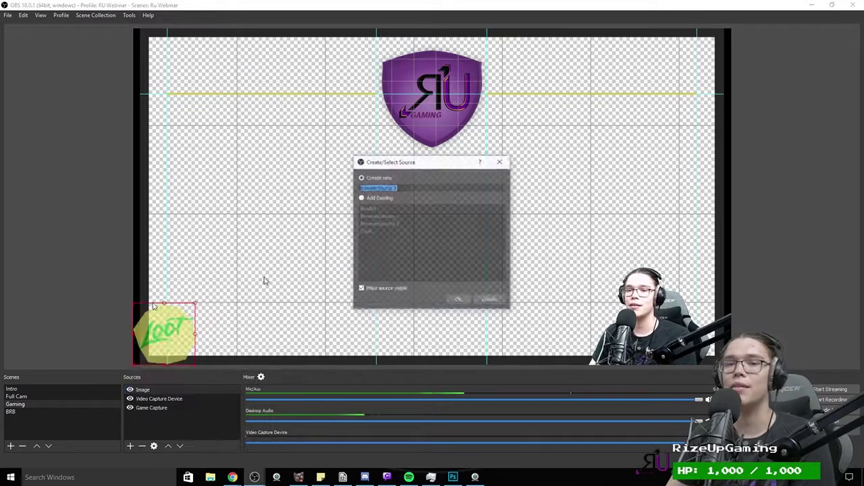
{"action": "left_click", "coordinate": [363, 200]}
{"action": "left_click", "coordinate": [380, 216]}
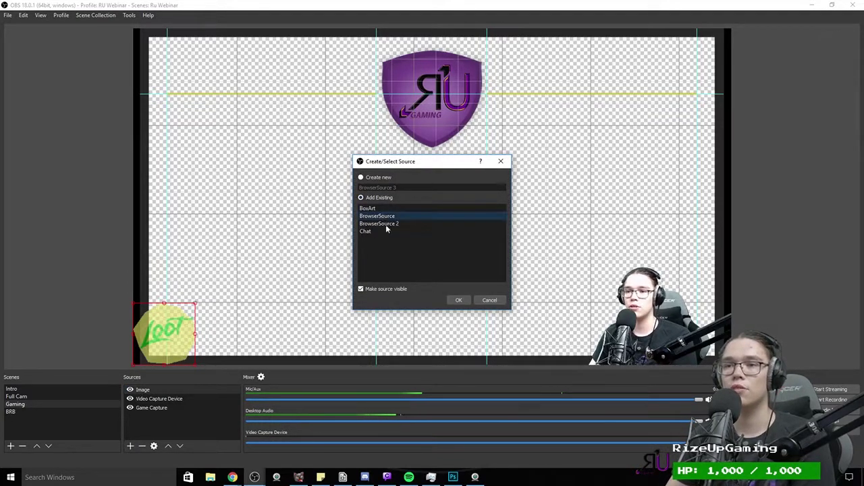
{"action": "left_click", "coordinate": [459, 302]}
Step: Shrink the BrowserSource and center it in the canvas below the RU shield
{"action": "left_click_drag", "start_coordinate": [376, 178], "coordinate": [457, 220]}
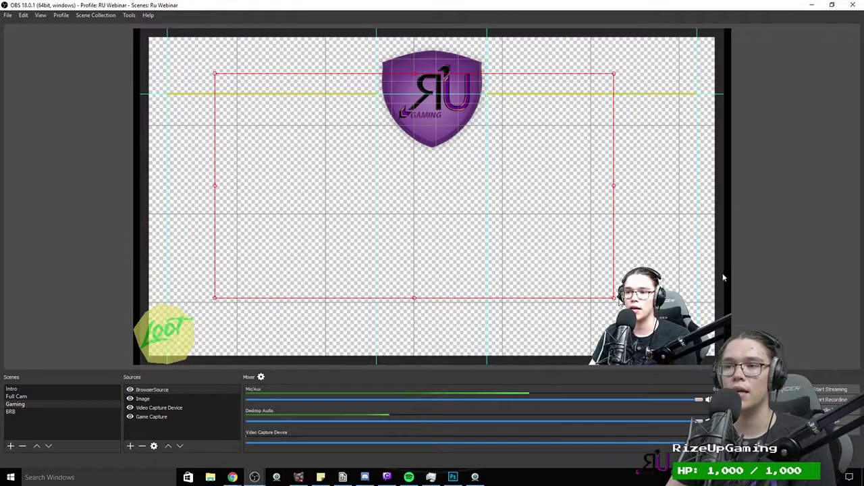
{"action": "left_click_drag", "start_coordinate": [614, 297], "coordinate": [502, 232]}
{"action": "left_click_drag", "start_coordinate": [415, 150], "coordinate": [463, 220]}
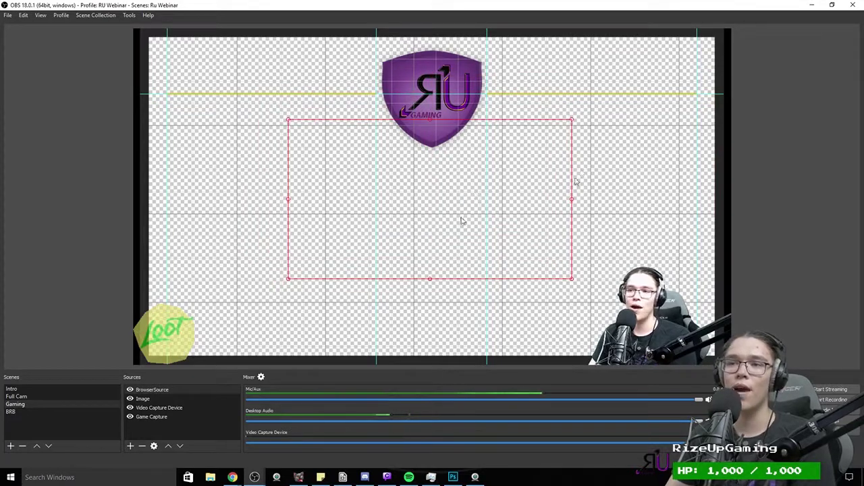
{"action": "left_click", "coordinate": [139, 446]}
{"action": "left_click", "coordinate": [492, 248]}
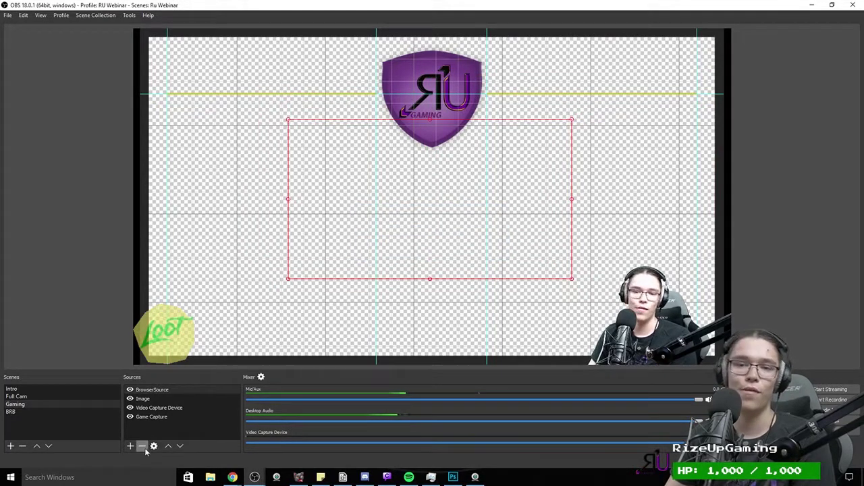
Step: Add the existing BrowserSource 2 to the Gaming scene as well
{"action": "left_click", "coordinate": [130, 446]}
{"action": "key", "text": "Up"}
{"action": "key", "text": "Up"}
{"action": "key", "text": "Return"}
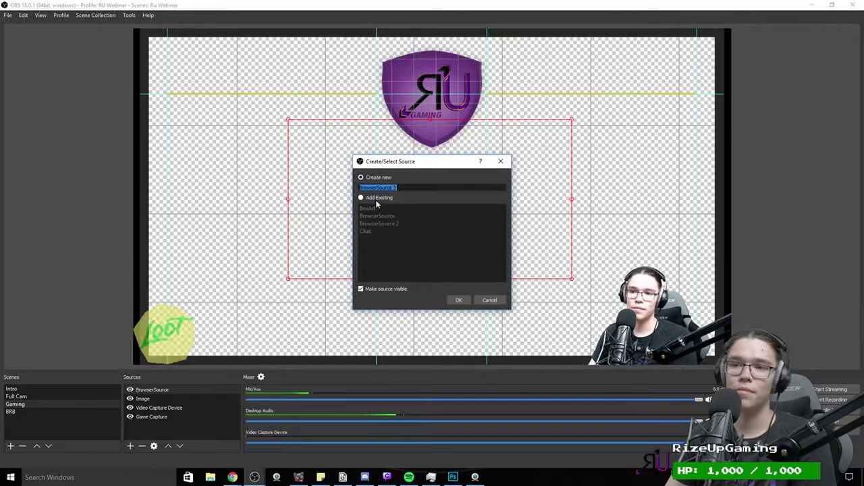
{"action": "left_click", "coordinate": [378, 198]}
{"action": "left_click", "coordinate": [380, 225]}
{"action": "left_click", "coordinate": [459, 300]}
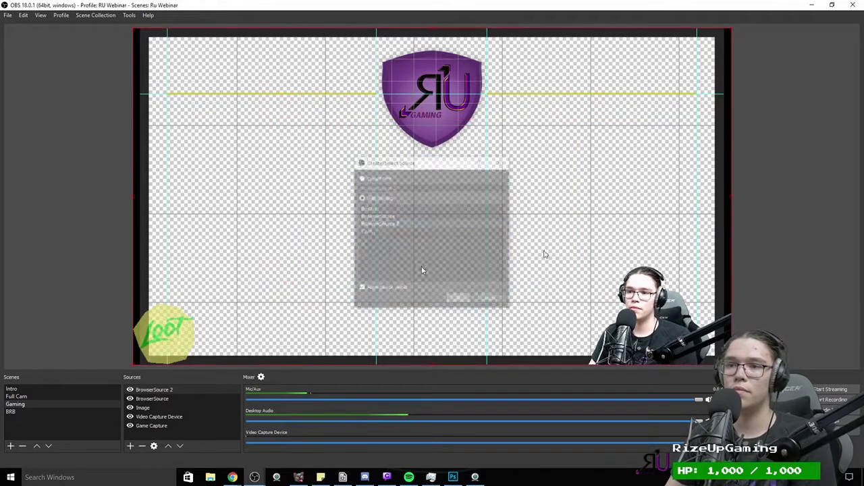
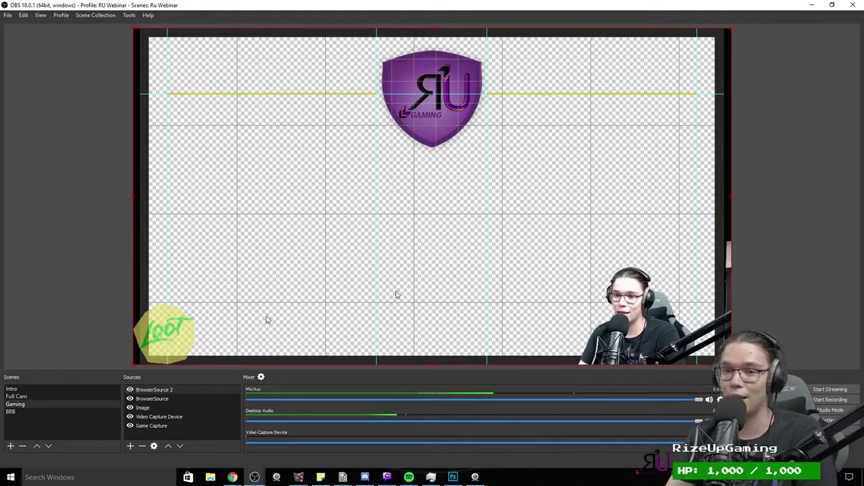
Step: Browse the source-type list without adding anything, then select the BrowserSource and Image sources
{"action": "left_click", "coordinate": [131, 447]}
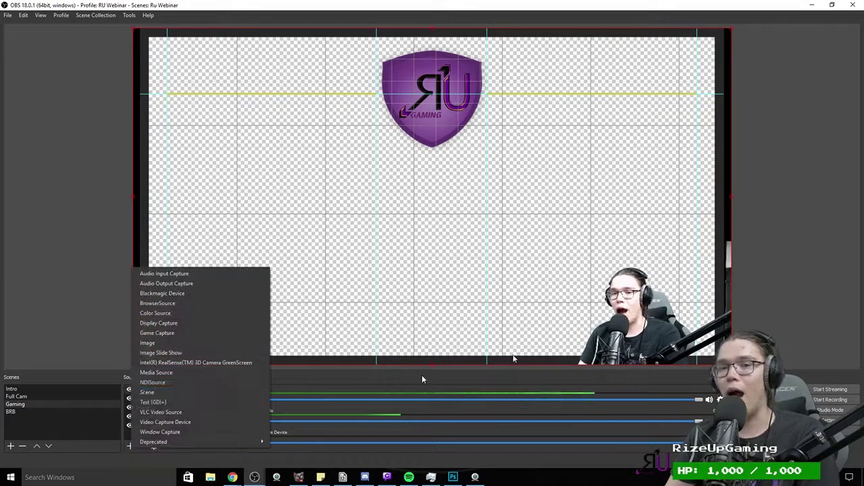
{"action": "left_click", "coordinate": [325, 374]}
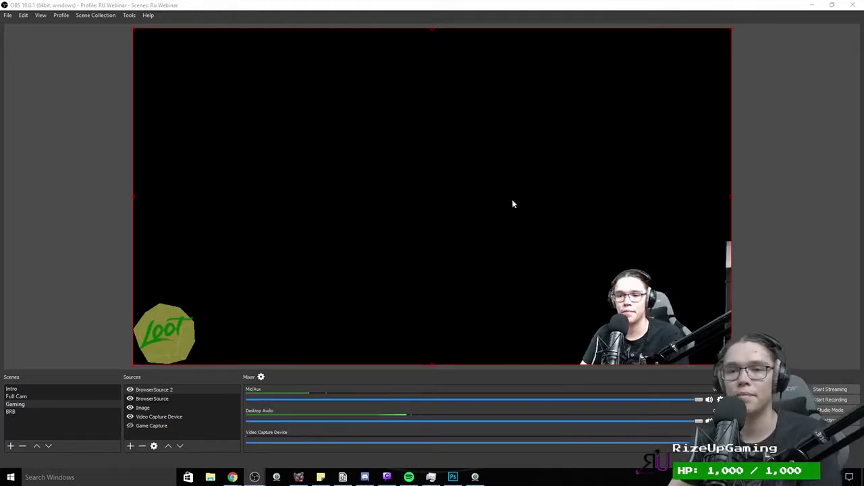
{"action": "left_click", "coordinate": [131, 446]}
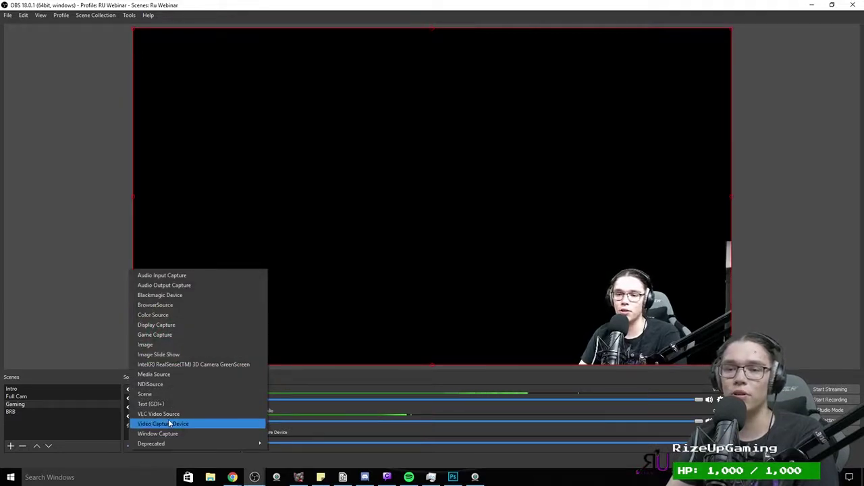
{"action": "left_click", "coordinate": [597, 291]}
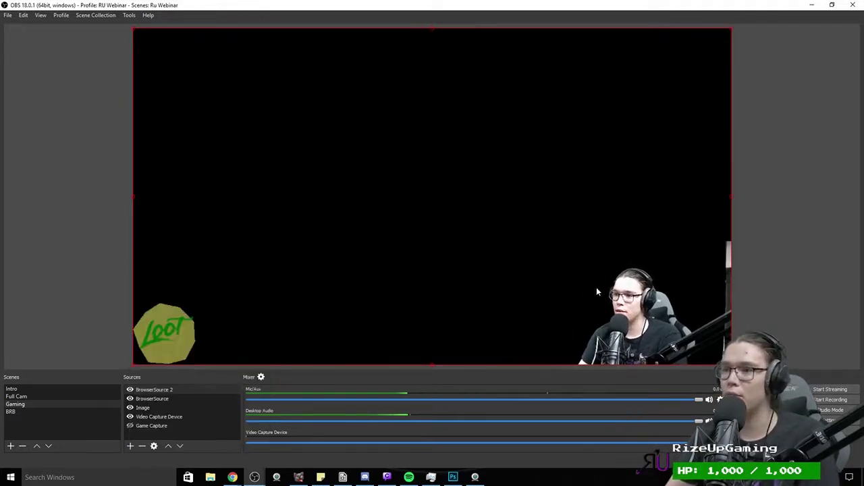
{"action": "left_click", "coordinate": [154, 400]}
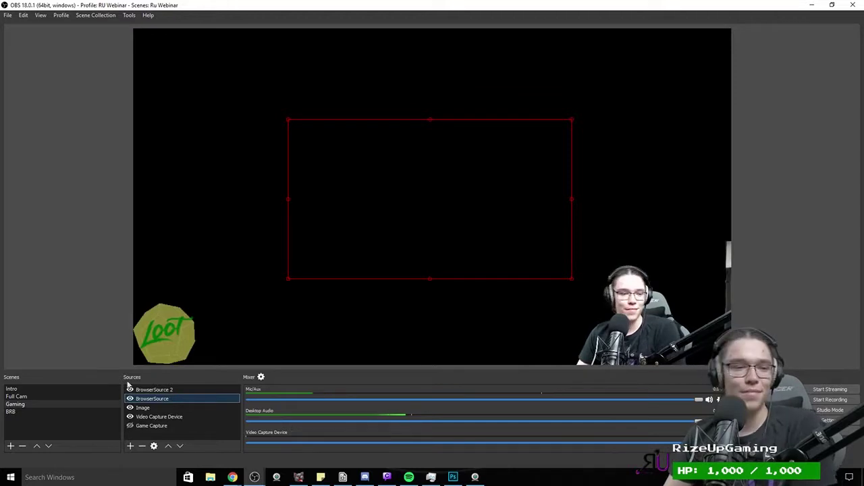
{"action": "left_click", "coordinate": [156, 407]}
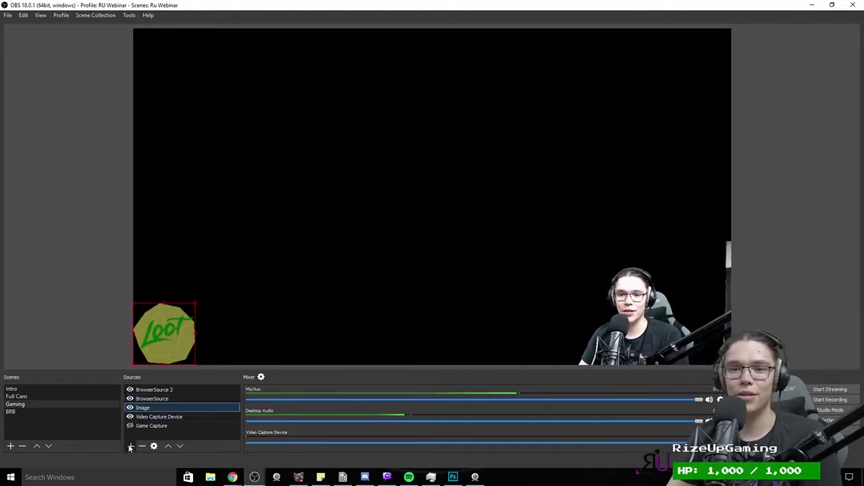
Step: Add a new Video Capture Device source named CaptureCard
{"action": "left_click", "coordinate": [130, 446]}
{"action": "left_click", "coordinate": [162, 419]}
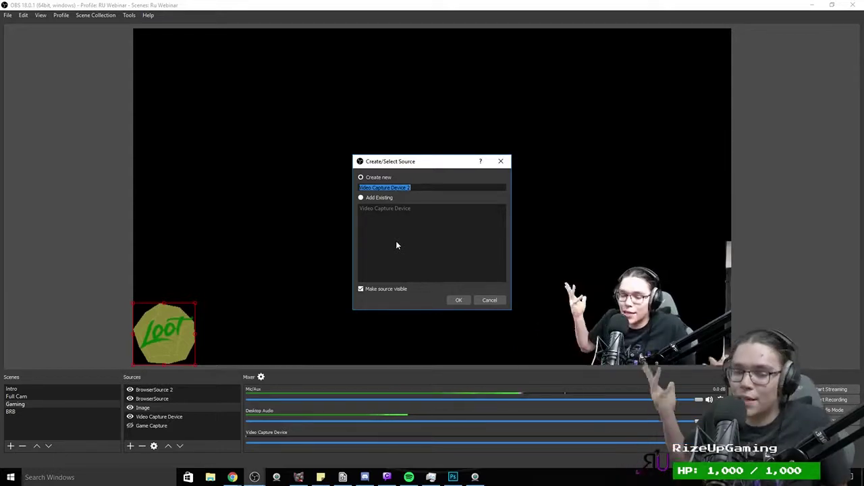
{"action": "type", "text": "Ca"}
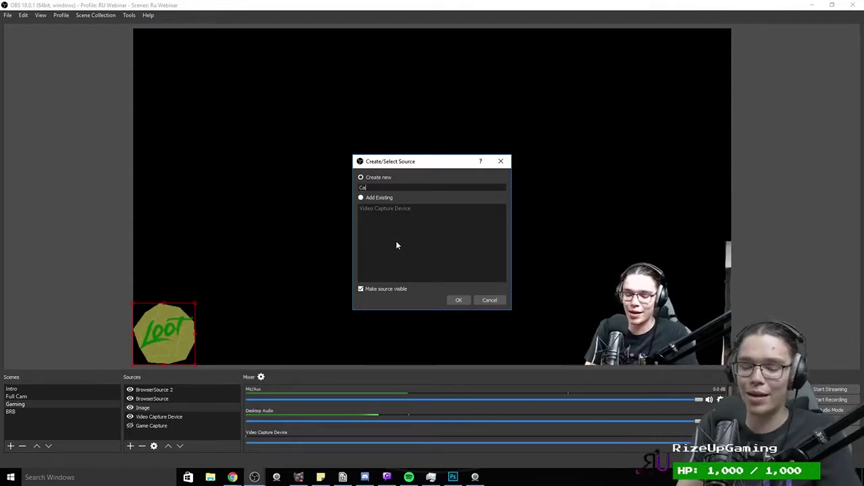
{"action": "type", "text": "ptureCard"}
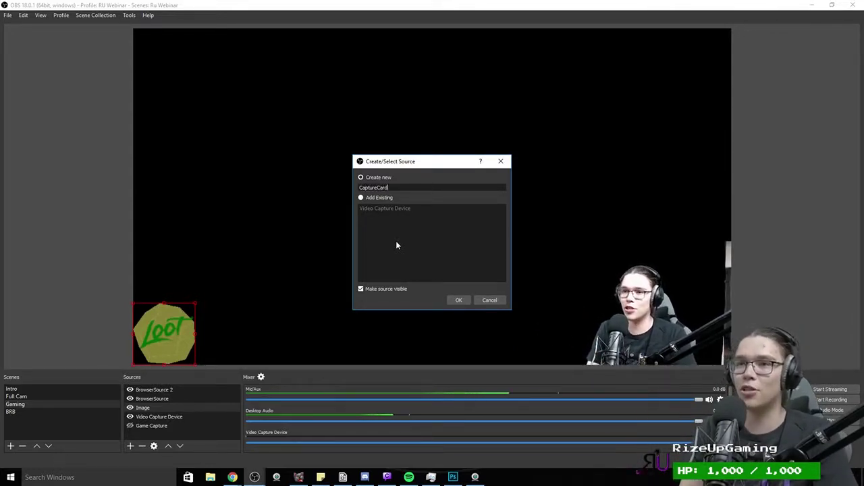
{"action": "key", "text": "Return"}
Step: Set CaptureCard to Blackmagic WDM Capture, deactivate when not showing, custom 1920x1080 at 29.97 NTSC
{"action": "left_click", "coordinate": [290, 272]}
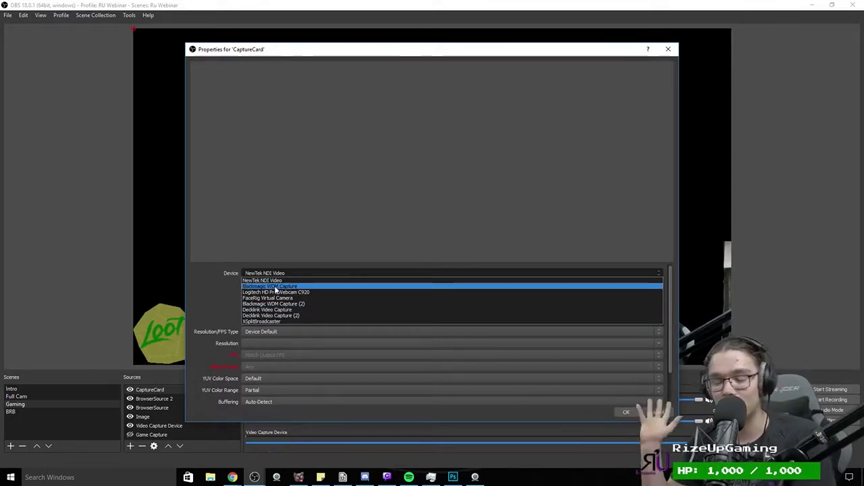
{"action": "left_click", "coordinate": [276, 287]}
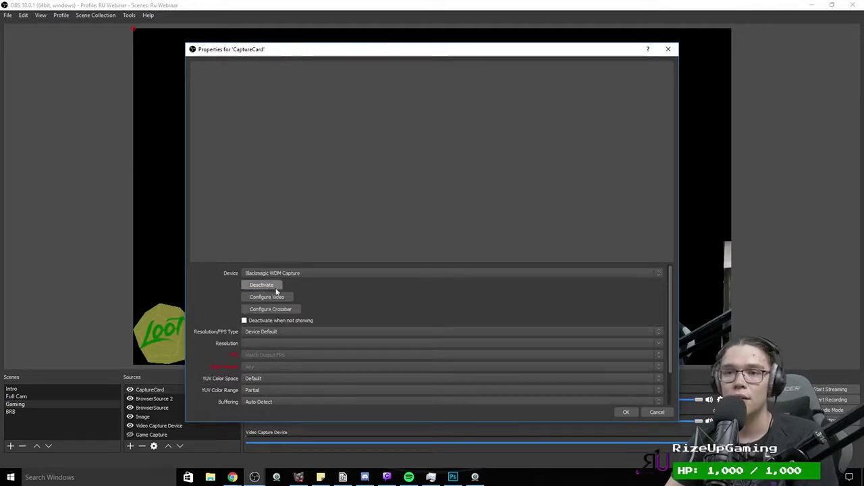
{"action": "left_click", "coordinate": [282, 323]}
{"action": "left_click", "coordinate": [280, 331]}
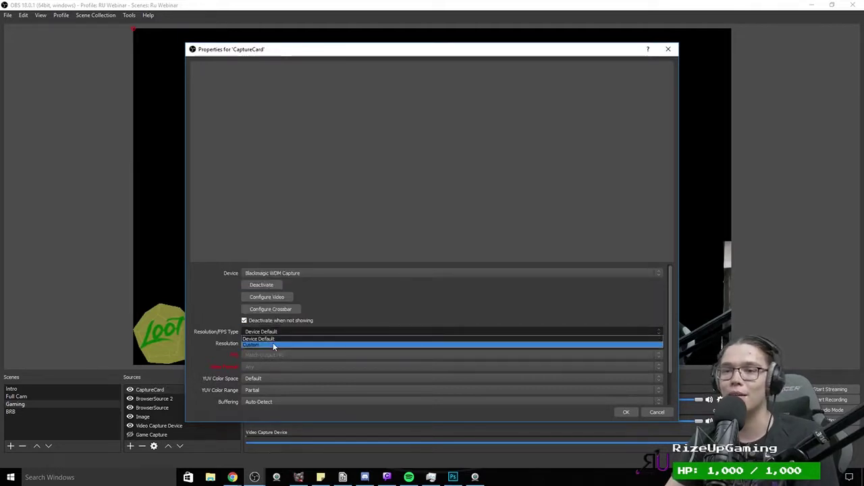
{"action": "left_click", "coordinate": [273, 343]}
{"action": "left_click", "coordinate": [658, 343]}
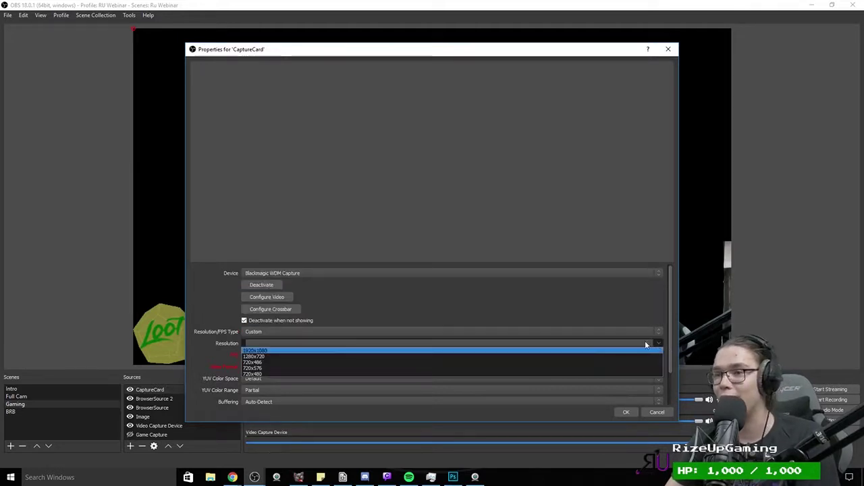
{"action": "left_click", "coordinate": [551, 351]}
{"action": "left_click", "coordinate": [649, 354]}
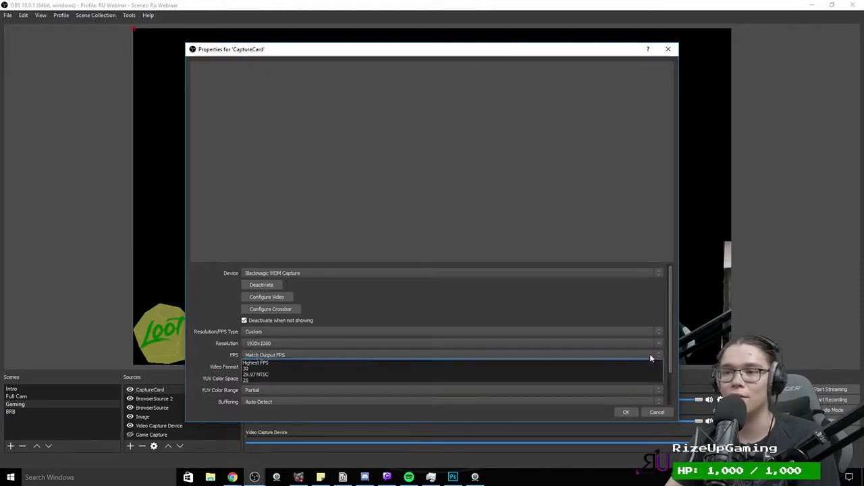
{"action": "left_click", "coordinate": [501, 379]}
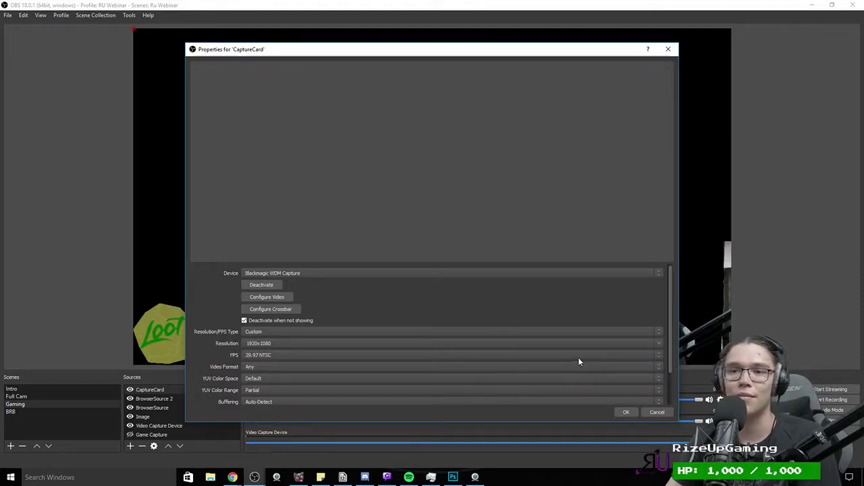
{"action": "left_click", "coordinate": [625, 411]}
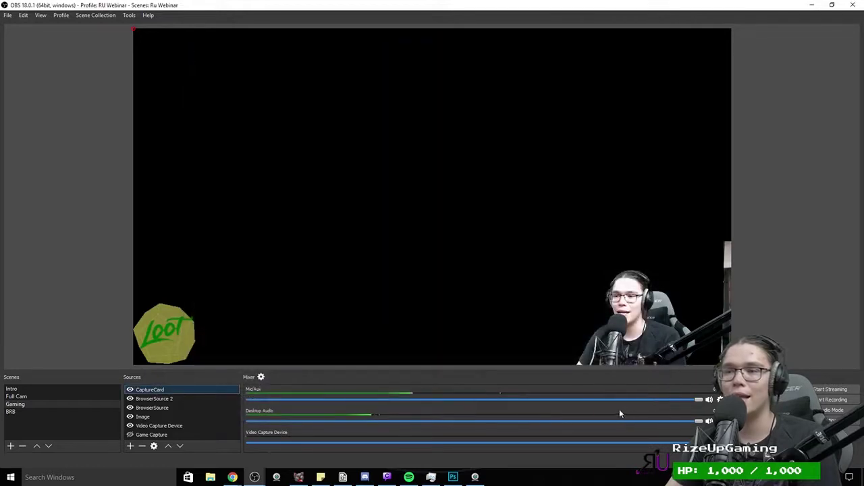
Step: Switch CaptureCard's device to Decklink Video Capture, then to Blackmagic WDM Capture (2)
{"action": "double_click", "coordinate": [162, 389]}
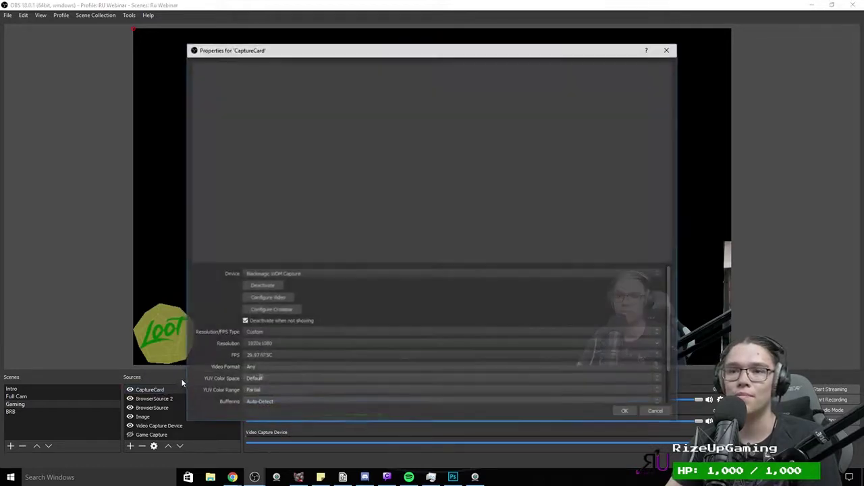
{"action": "left_click", "coordinate": [268, 276]}
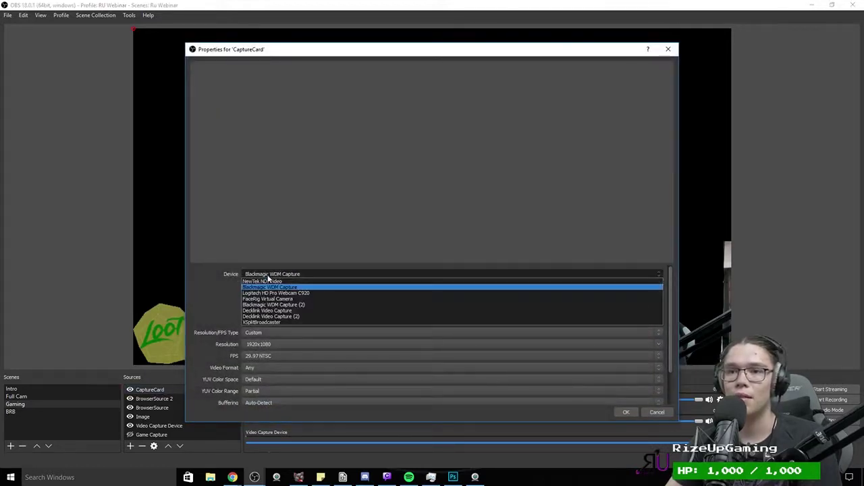
{"action": "left_click", "coordinate": [268, 311]}
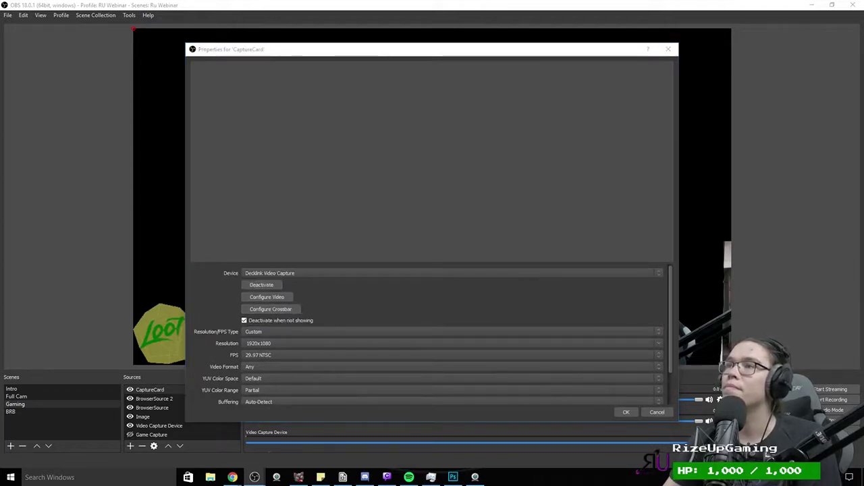
{"action": "left_click", "coordinate": [380, 273]}
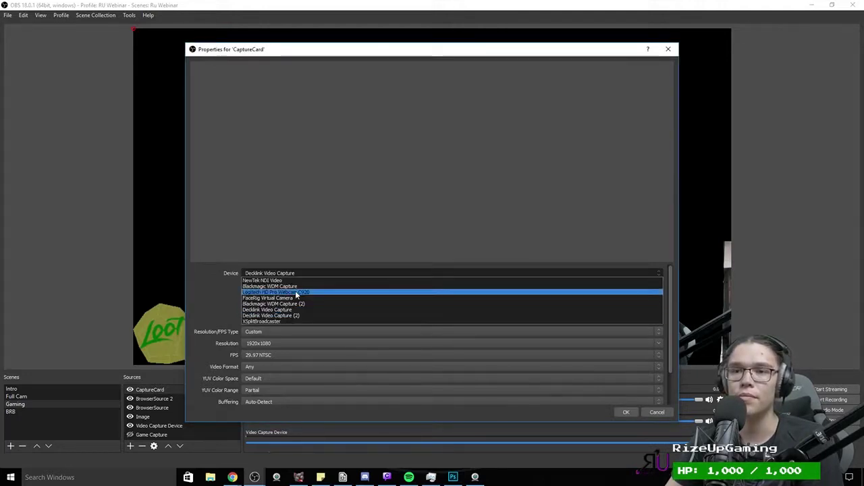
{"action": "left_click", "coordinate": [297, 304]}
{"action": "left_click", "coordinate": [624, 413]}
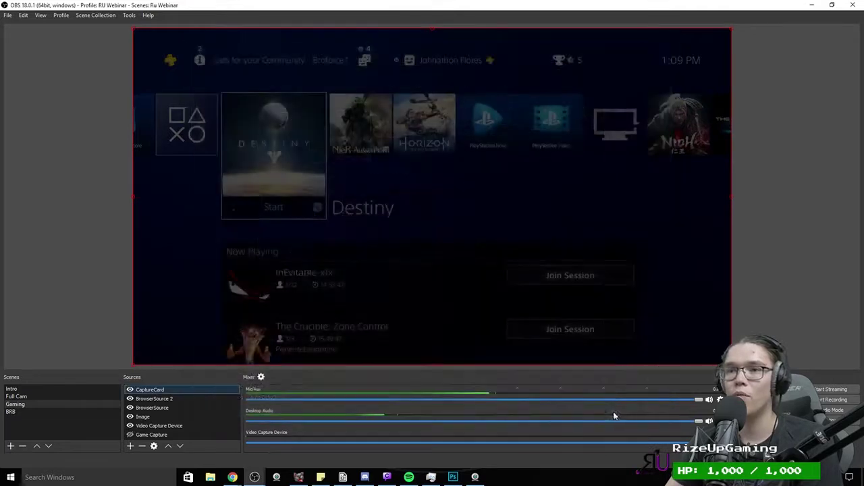
Step: Reorder CaptureCard in the source list so it sits below the Image source with the Loot logo
{"action": "key", "text": "ctrl+Down"}
{"action": "key", "text": "ctrl+Down"}
{"action": "key", "text": "ctrl+Down"}
{"action": "key", "text": "ctrl+Down"}
{"action": "key", "text": "ctrl+Down"}
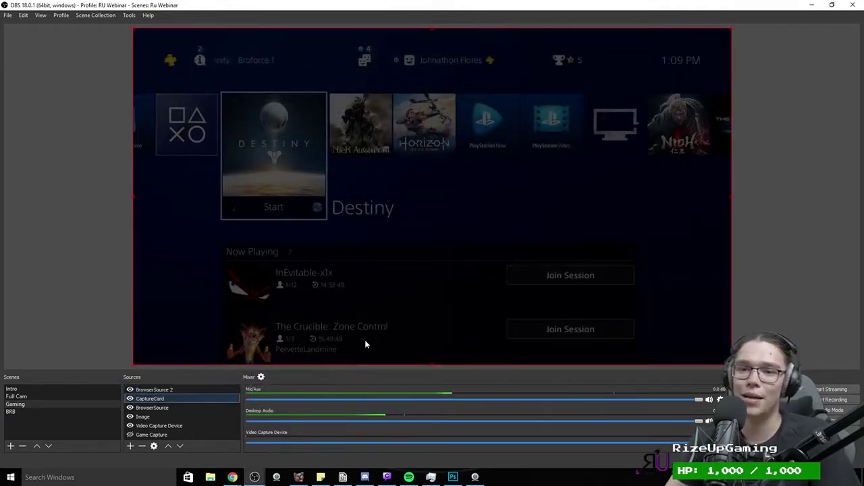
{"action": "key", "text": "ctrl+Up"}
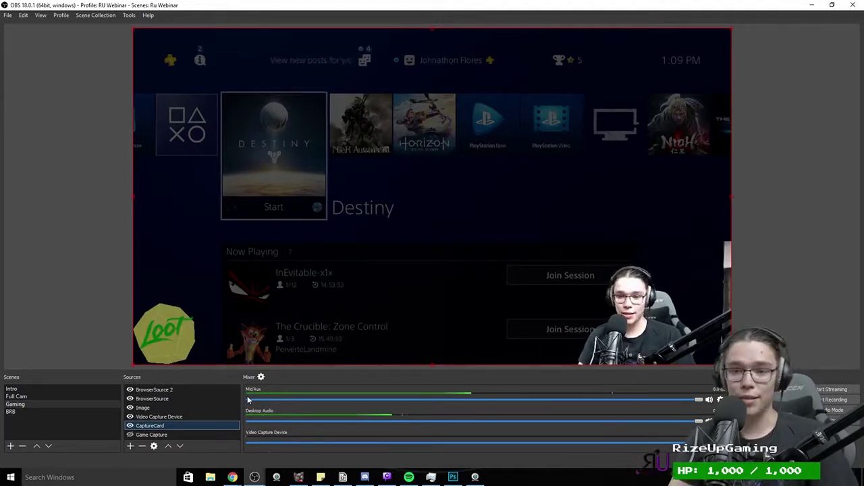
{"action": "key", "text": "ctrl+Up"}
{"action": "key", "text": "ctrl+Up"}
{"action": "key", "text": "ctrl+Down"}
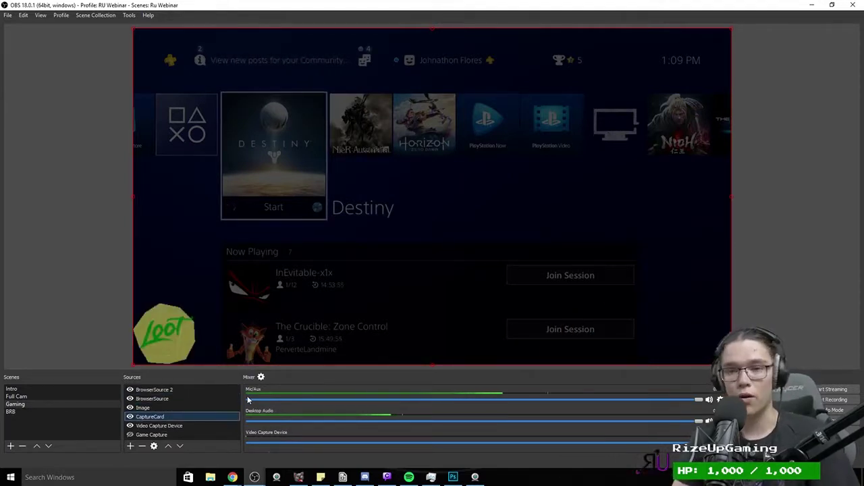
{"action": "left_click", "coordinate": [154, 409]}
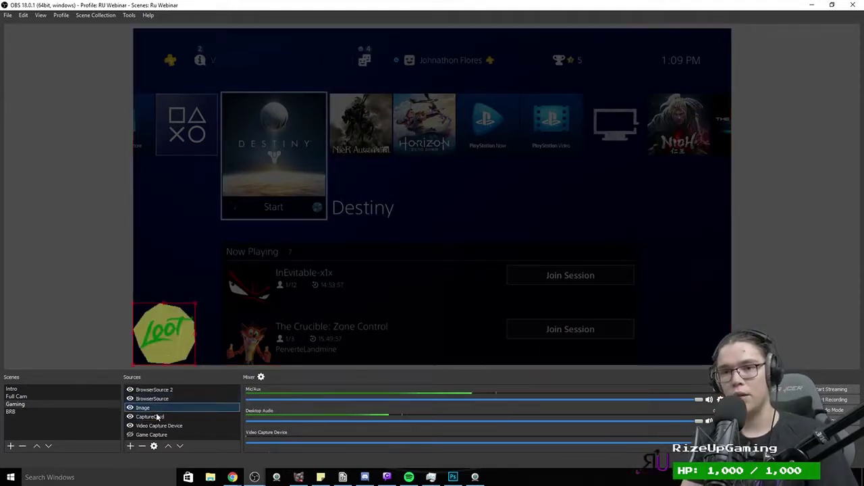
{"action": "left_click", "coordinate": [150, 418]}
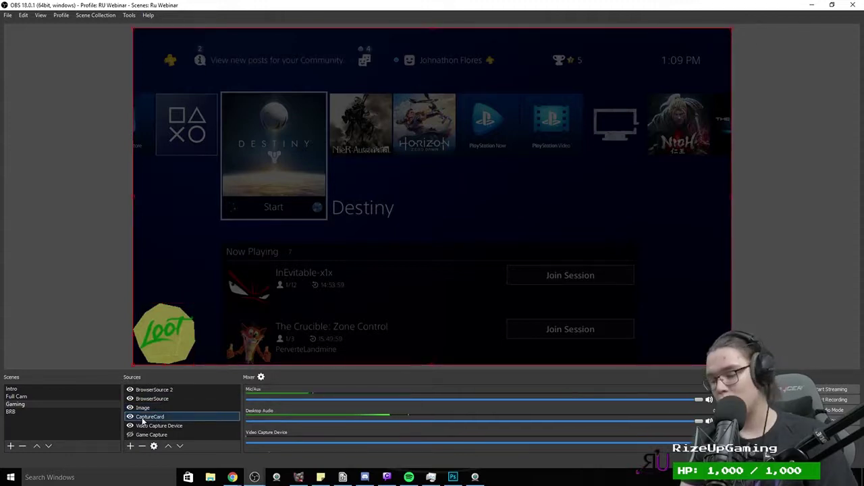
{"action": "key", "text": "ctrl+Down"}
{"action": "key", "text": "ctrl+Up"}
{"action": "key", "text": "ctrl+Up"}
{"action": "key", "text": "ctrl+Up"}
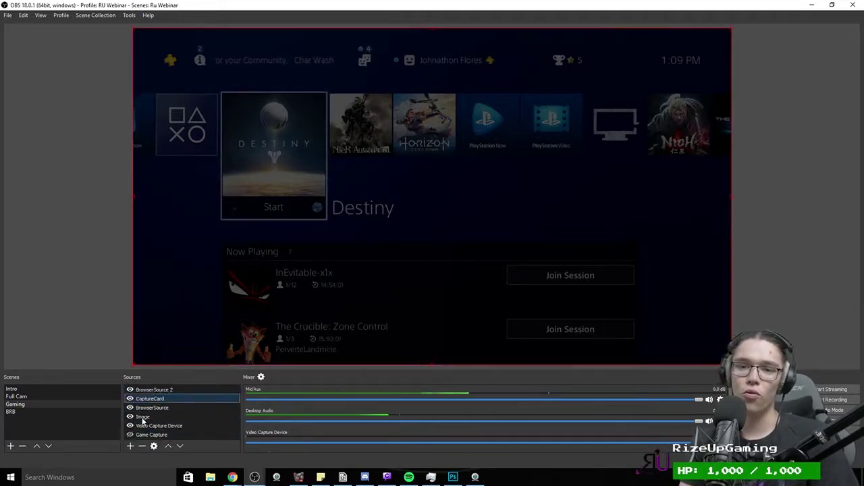
{"action": "key", "text": "ctrl+Down"}
{"action": "key", "text": "ctrl+Down"}
{"action": "key", "text": "ctrl+Down"}
{"action": "key", "text": "ctrl+Down"}
{"action": "left_click", "coordinate": [168, 446]}
{"action": "left_click", "coordinate": [169, 447]}
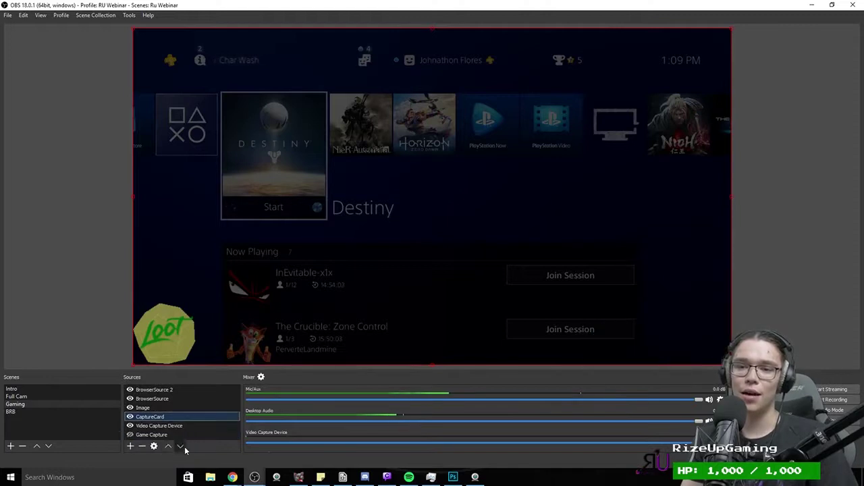
{"action": "left_click", "coordinate": [180, 446]}
{"action": "left_click", "coordinate": [179, 446]}
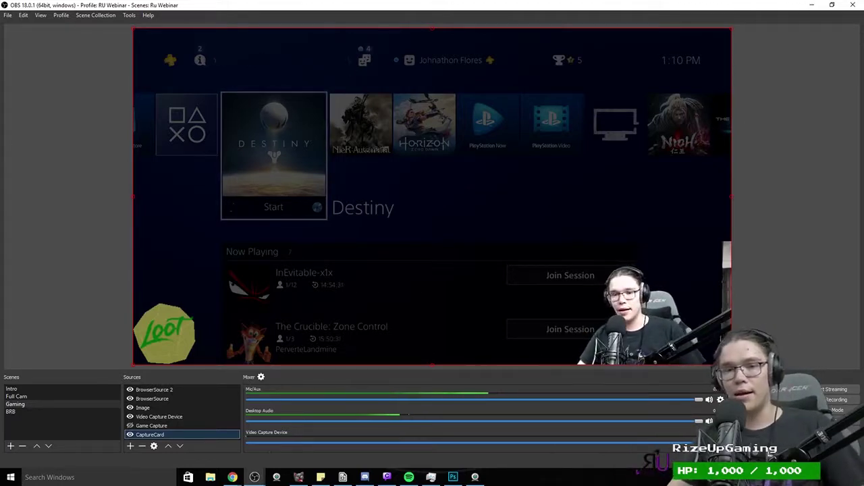
{"action": "double_click", "coordinate": [151, 435]}
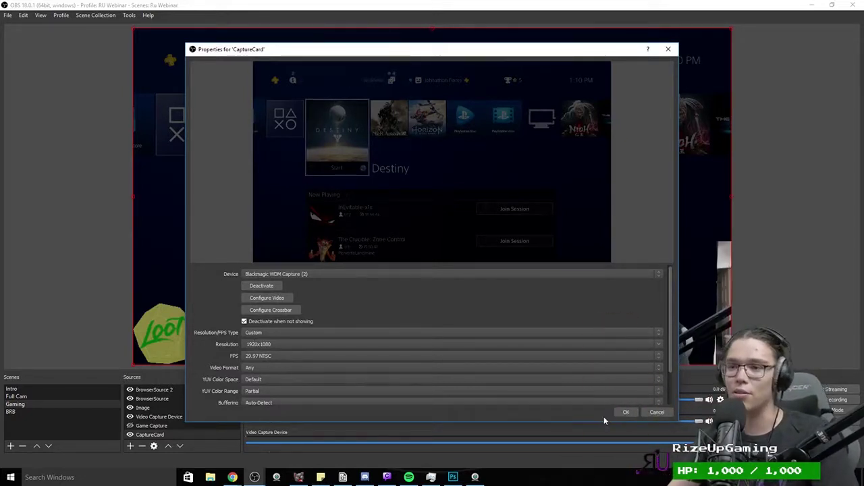
{"action": "left_click", "coordinate": [272, 356]}
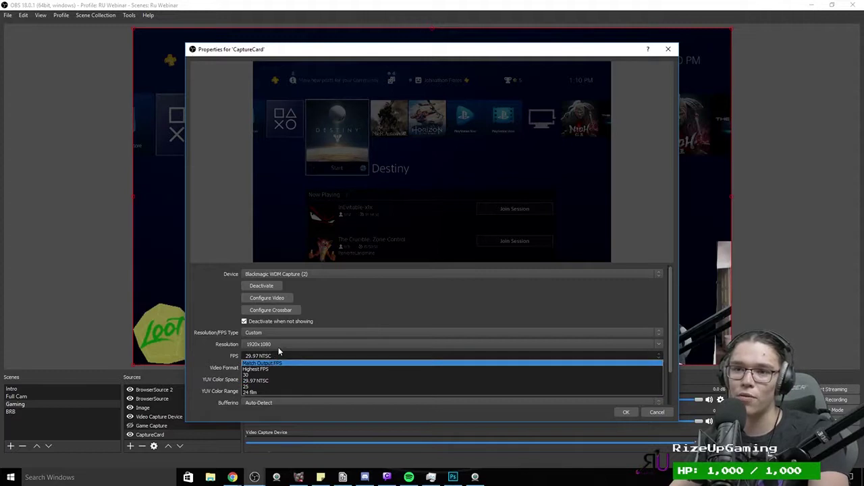
{"action": "left_click", "coordinate": [280, 345]}
{"action": "left_click", "coordinate": [275, 355]}
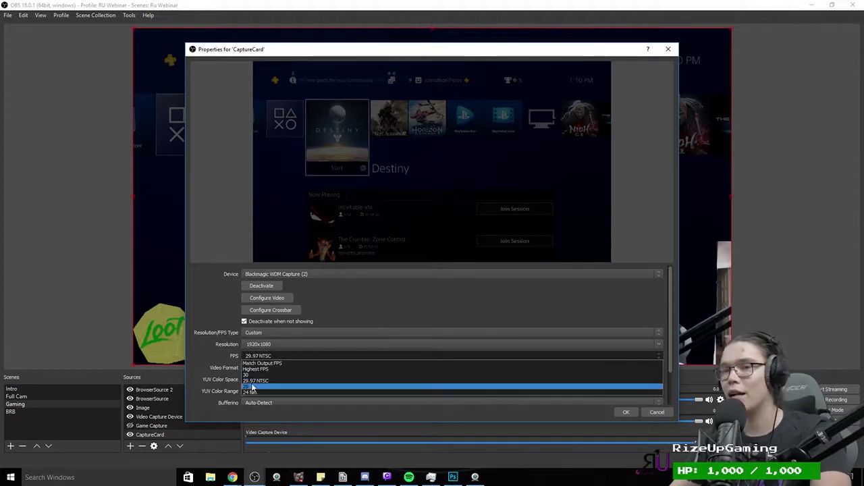
{"action": "left_click", "coordinate": [198, 349]}
{"action": "left_click", "coordinate": [265, 380]}
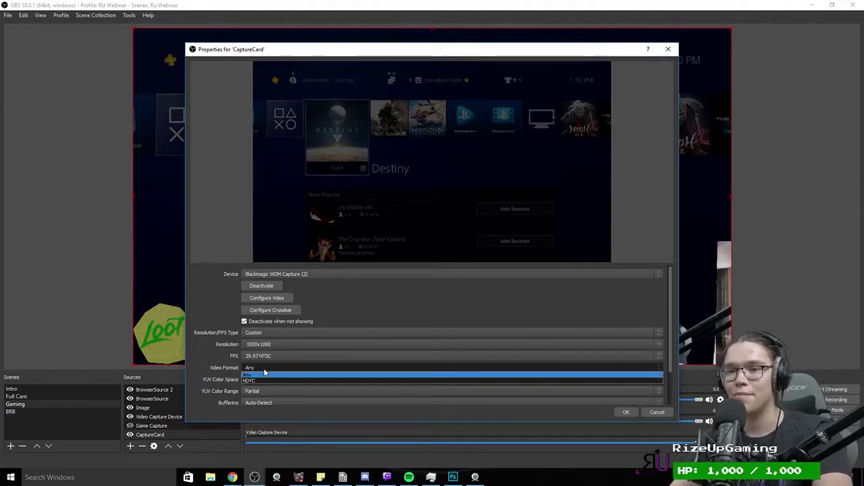
{"action": "left_click", "coordinate": [222, 365]}
{"action": "scroll", "coordinate": [221, 364], "scroll_direction": "down", "scroll_amount": 2}
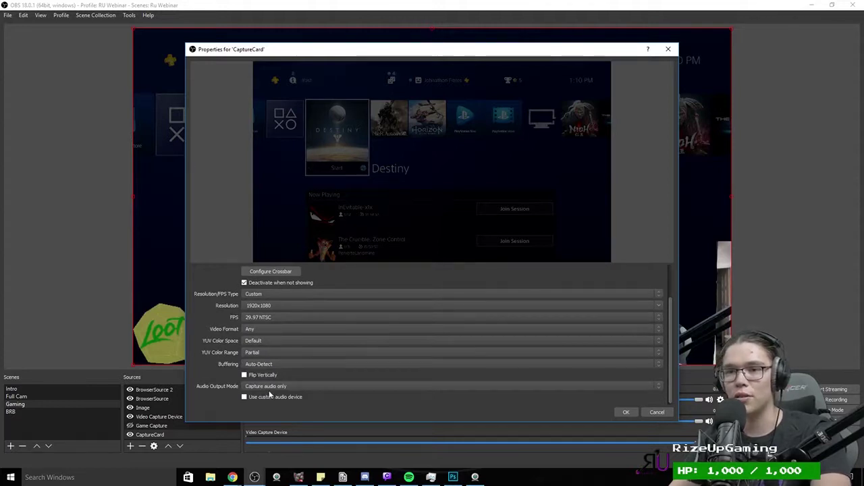
{"action": "scroll", "coordinate": [288, 392], "scroll_direction": "up", "scroll_amount": 2}
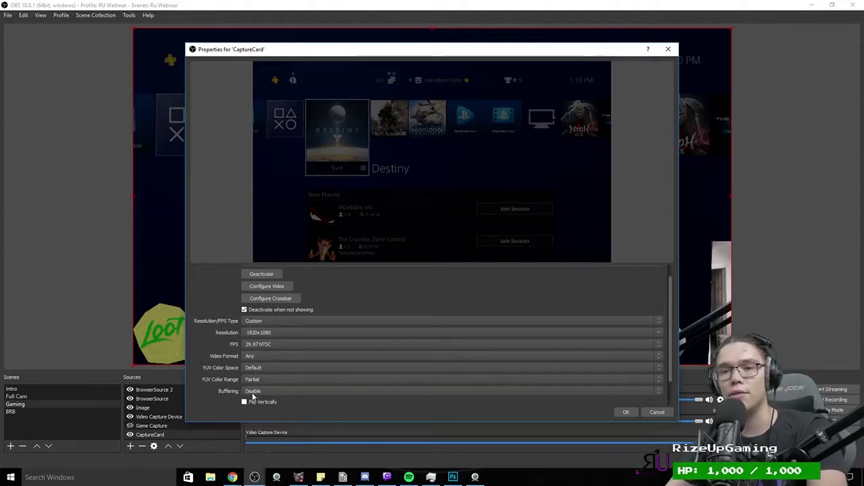
{"action": "left_click", "coordinate": [253, 392]}
{"action": "left_click", "coordinate": [253, 384]}
{"action": "scroll", "coordinate": [223, 385], "scroll_direction": "down", "scroll_amount": 2}
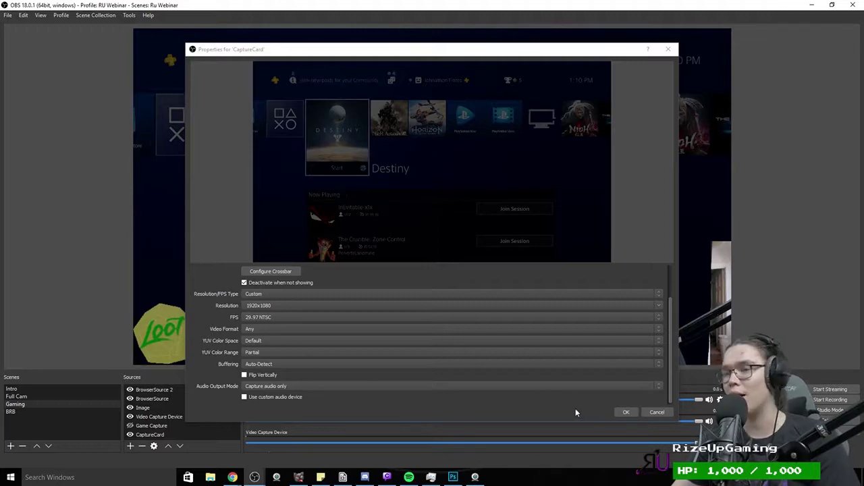
{"action": "left_click", "coordinate": [625, 412]}
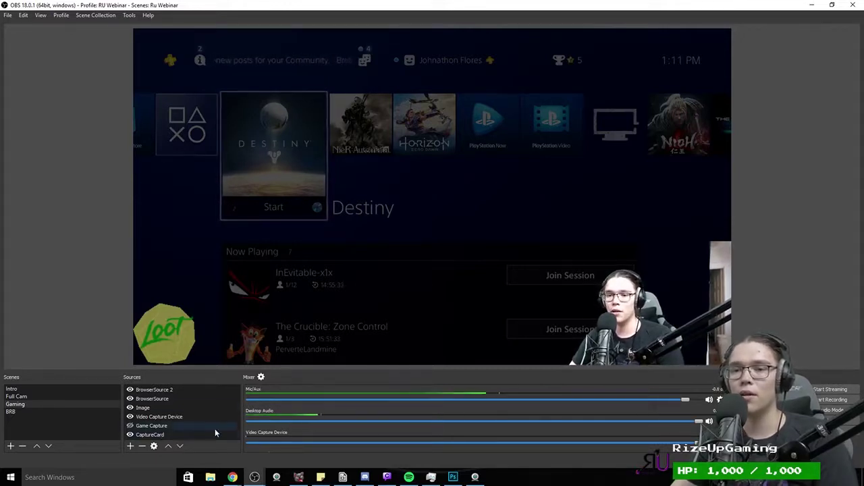
{"action": "left_click", "coordinate": [261, 378]}
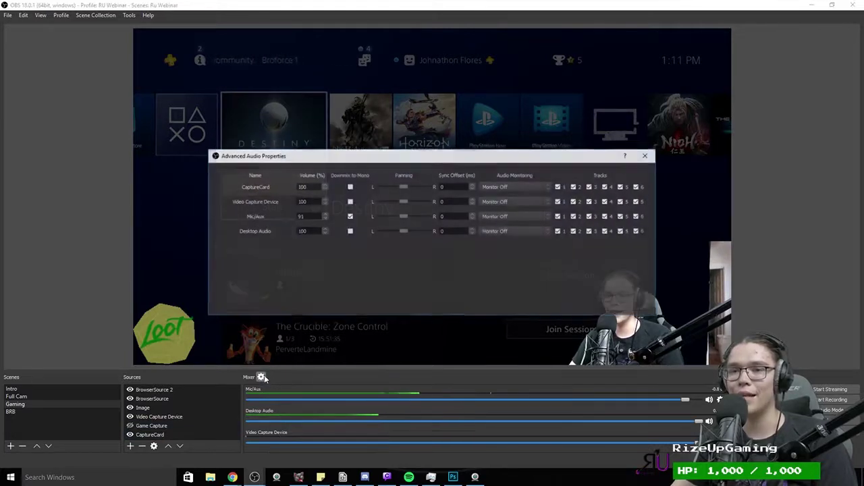
{"action": "left_click", "coordinate": [500, 189]}
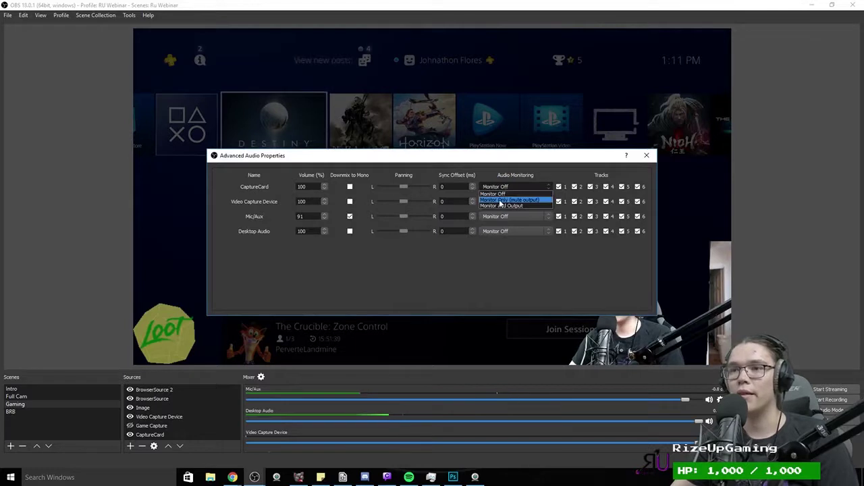
{"action": "left_click", "coordinate": [569, 166]}
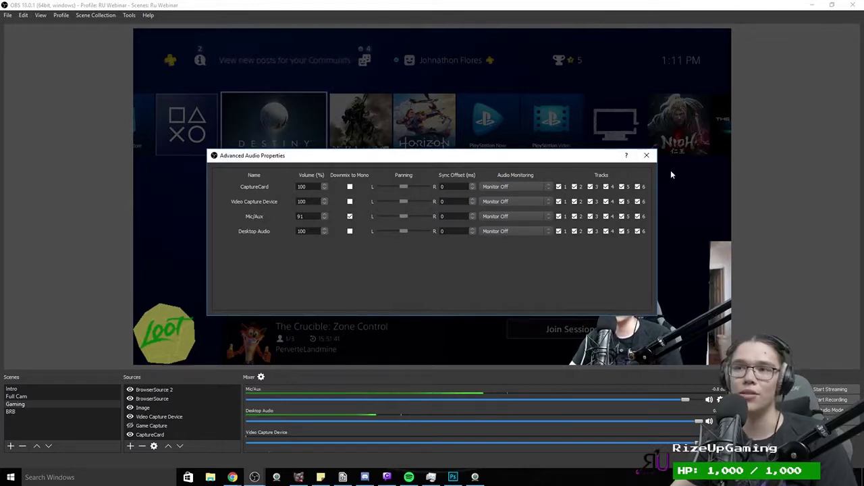
{"action": "left_click", "coordinate": [646, 157]}
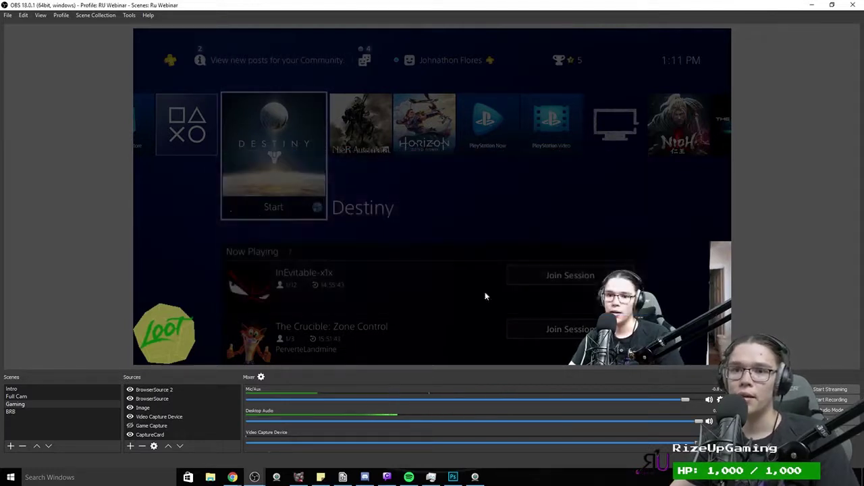
Step: Set CaptureCard's audio output mode to Output desktop audio (DirectSound)
{"action": "double_click", "coordinate": [187, 436]}
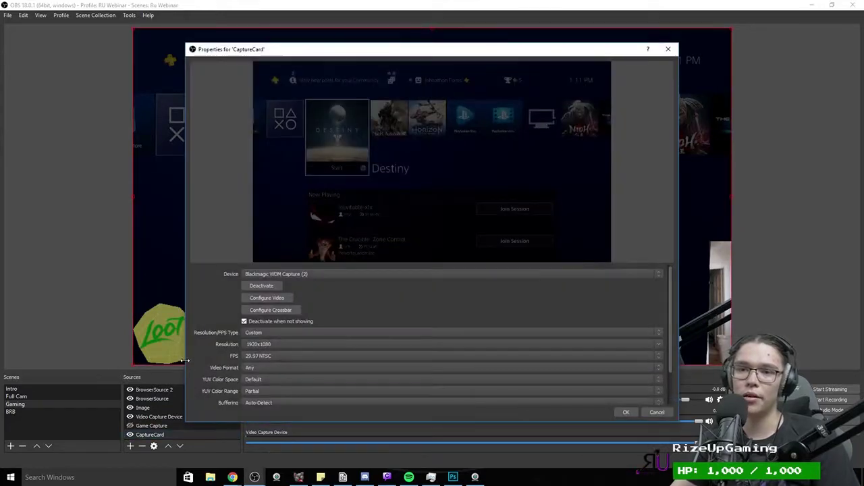
{"action": "scroll", "coordinate": [193, 366], "scroll_direction": "down", "scroll_amount": 3}
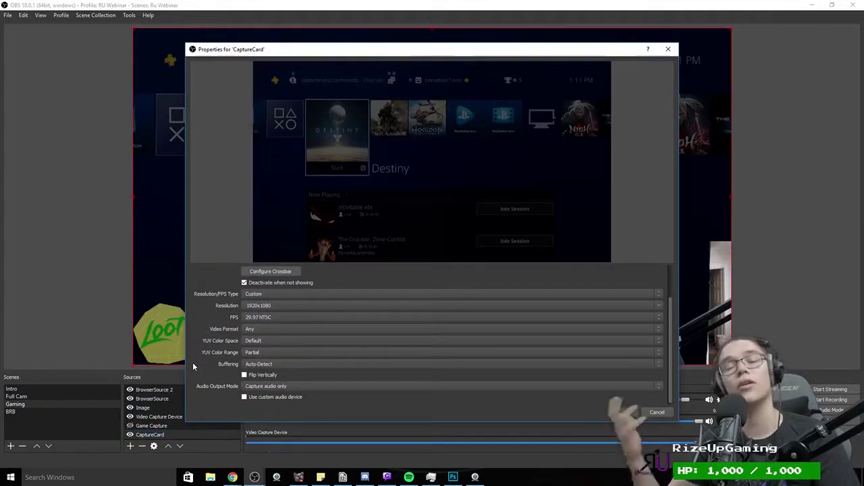
{"action": "left_click", "coordinate": [283, 388]}
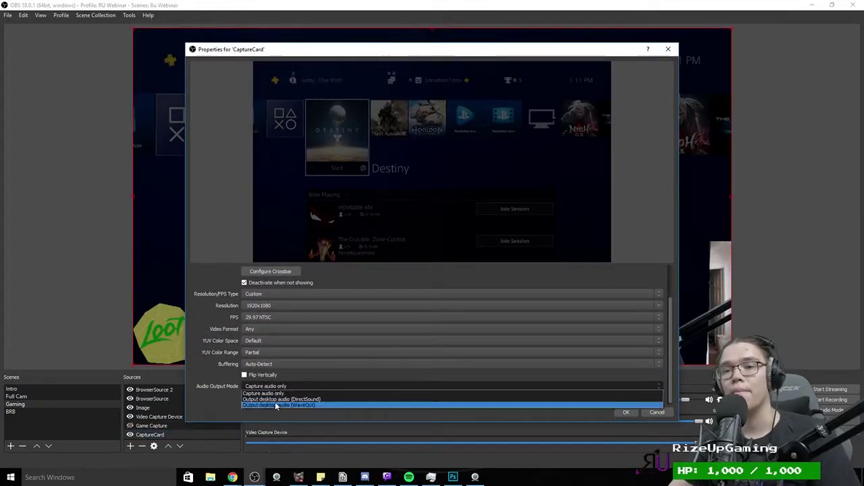
{"action": "left_click", "coordinate": [278, 398]}
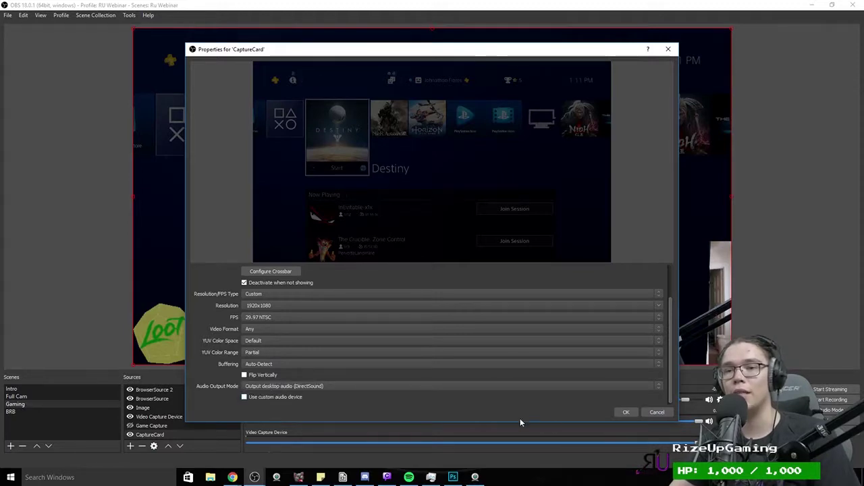
{"action": "left_click", "coordinate": [625, 411]}
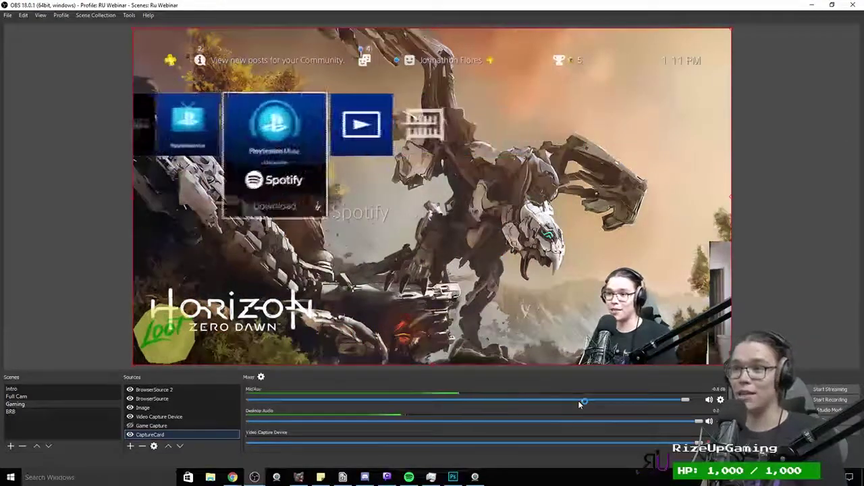
Step: Set CaptureCard's deinterlacing to Yadif 2x
{"action": "right_click", "coordinate": [152, 436]}
{"action": "mouse_move", "coordinate": [193, 365]}
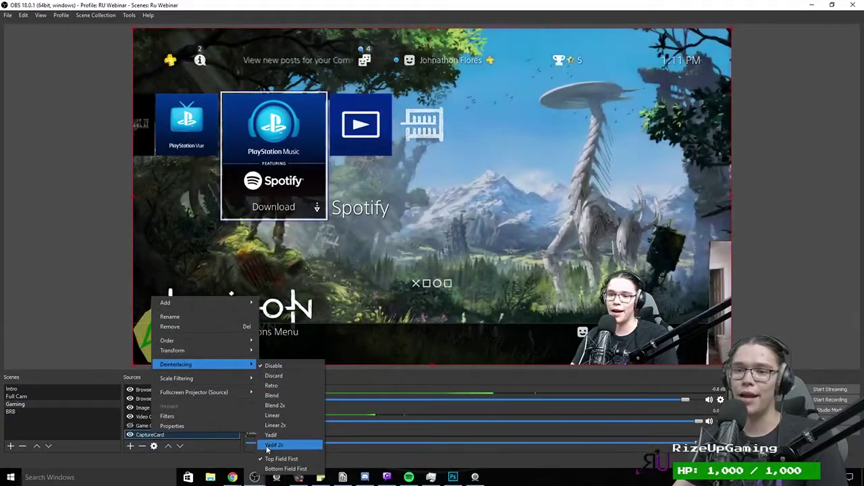
{"action": "left_click", "coordinate": [266, 448]}
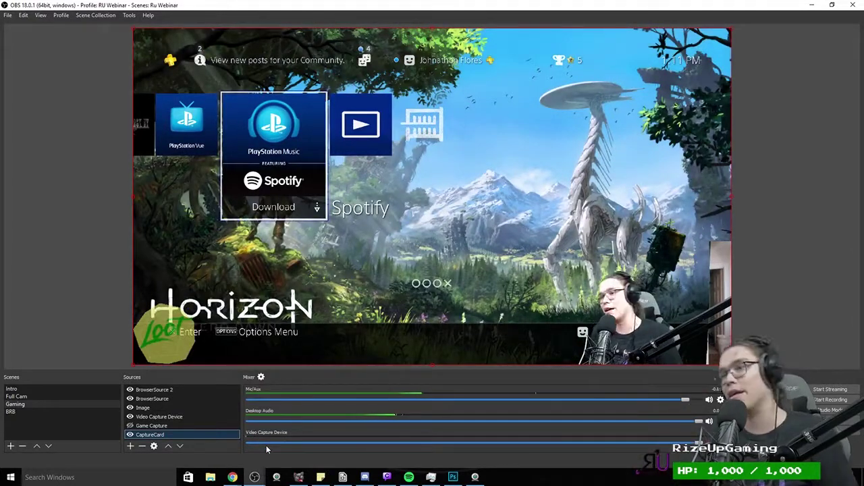